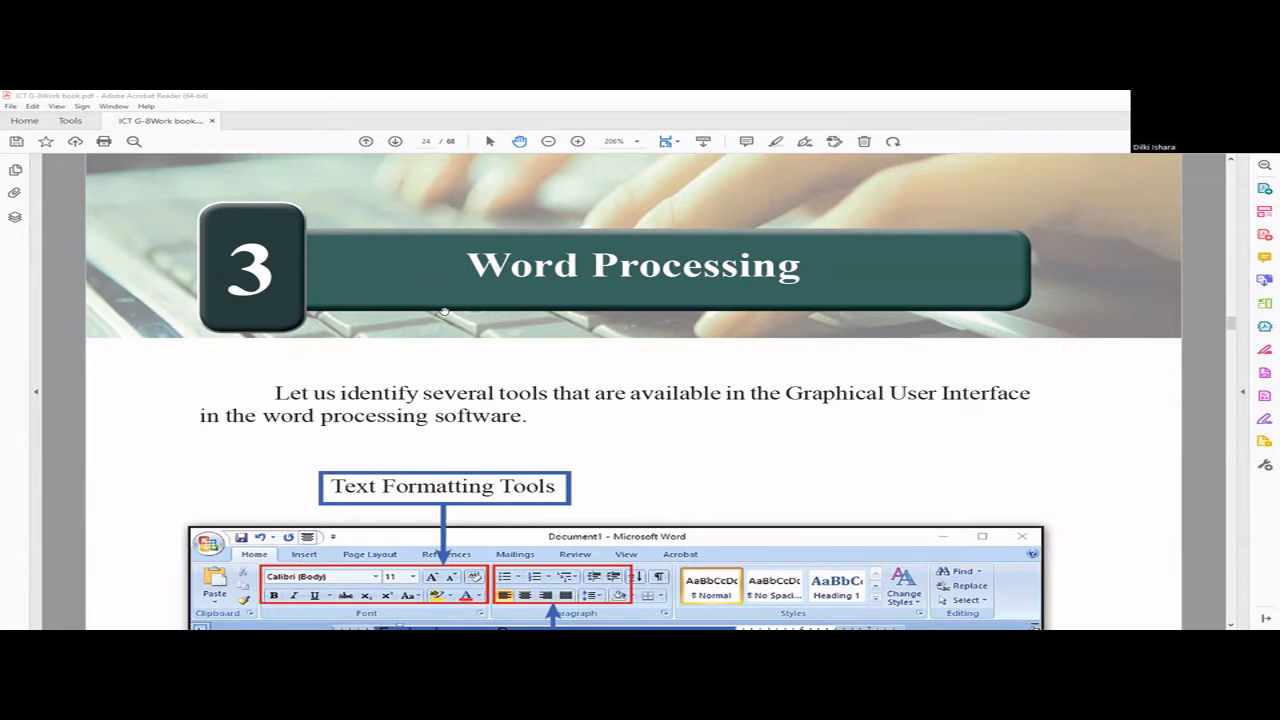
pyautogui.scroll(-2, 445, 311)
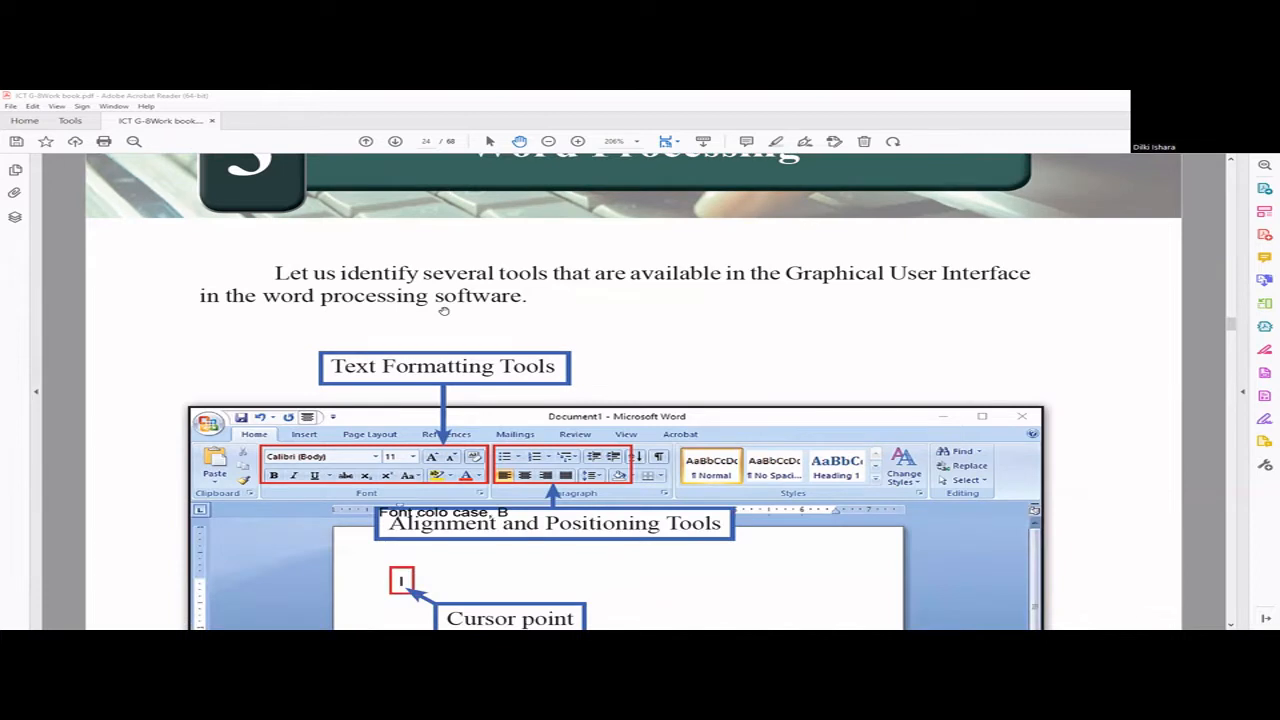
pyautogui.scroll(1, 445, 311)
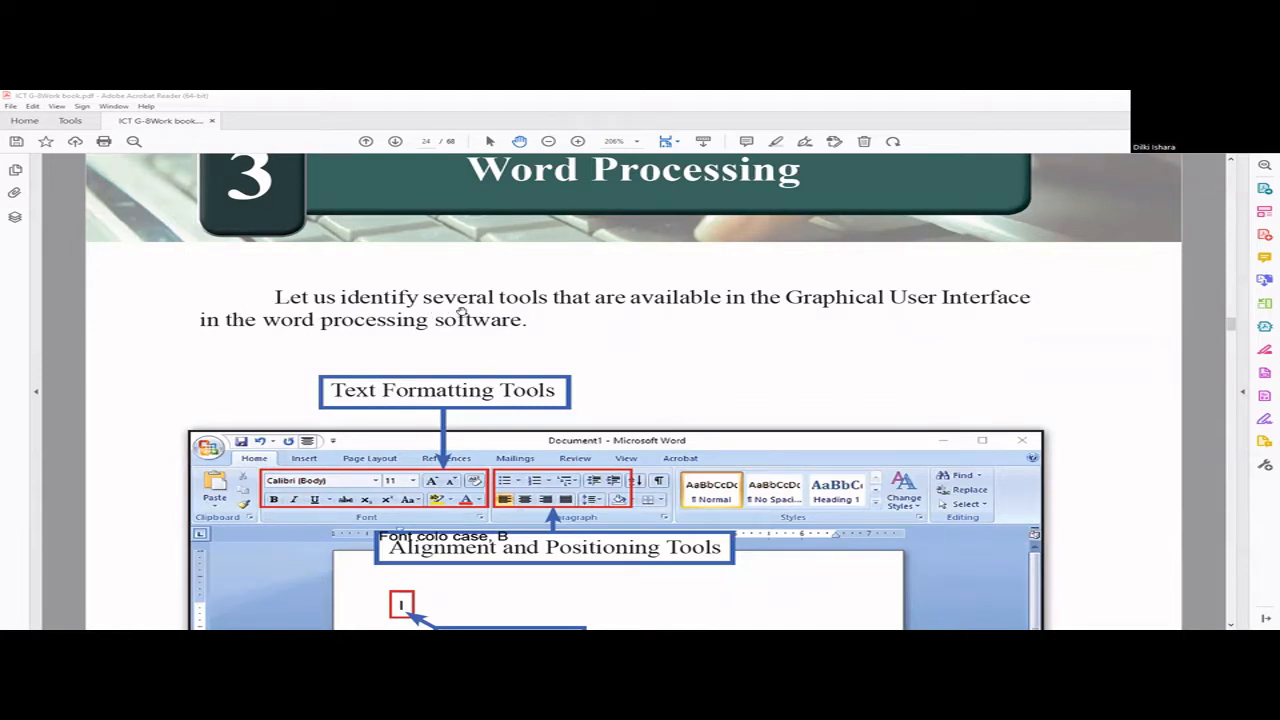
pyautogui.scroll(-1, 461, 311)
pyautogui.scroll(-1, 461, 311)
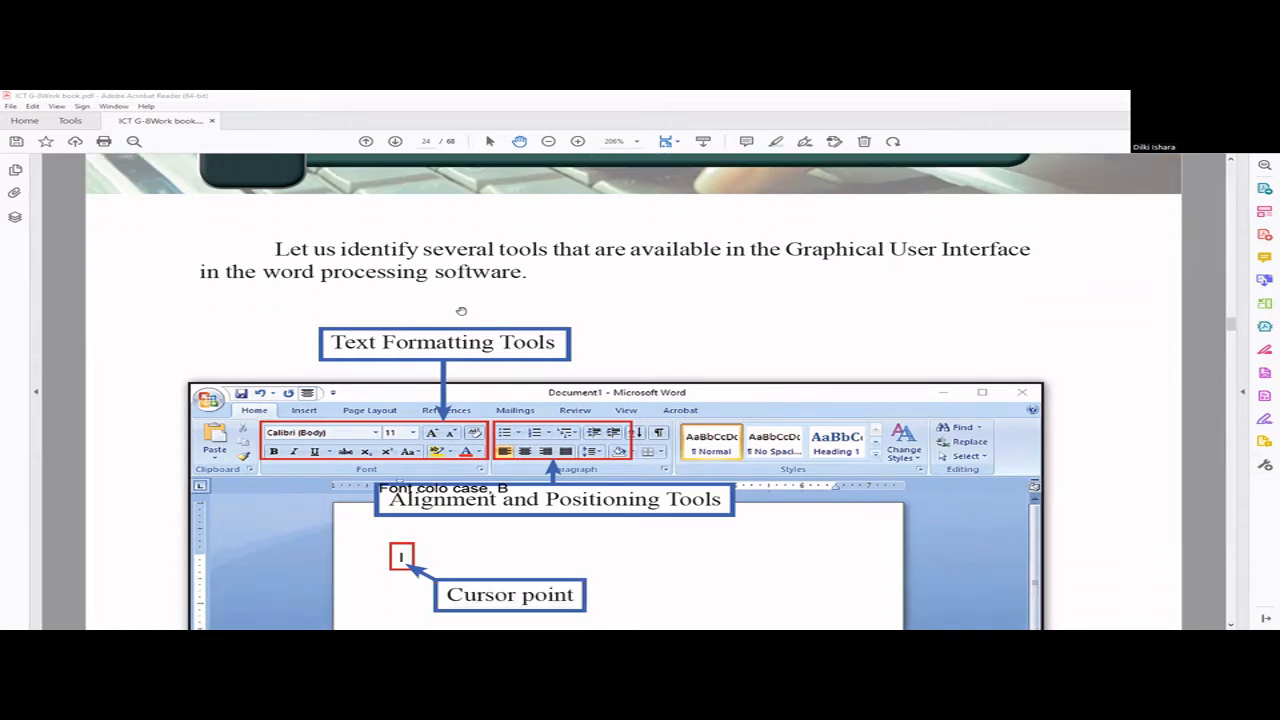
pyautogui.scroll(-1, 458, 303)
pyautogui.scroll(-1, 458, 303)
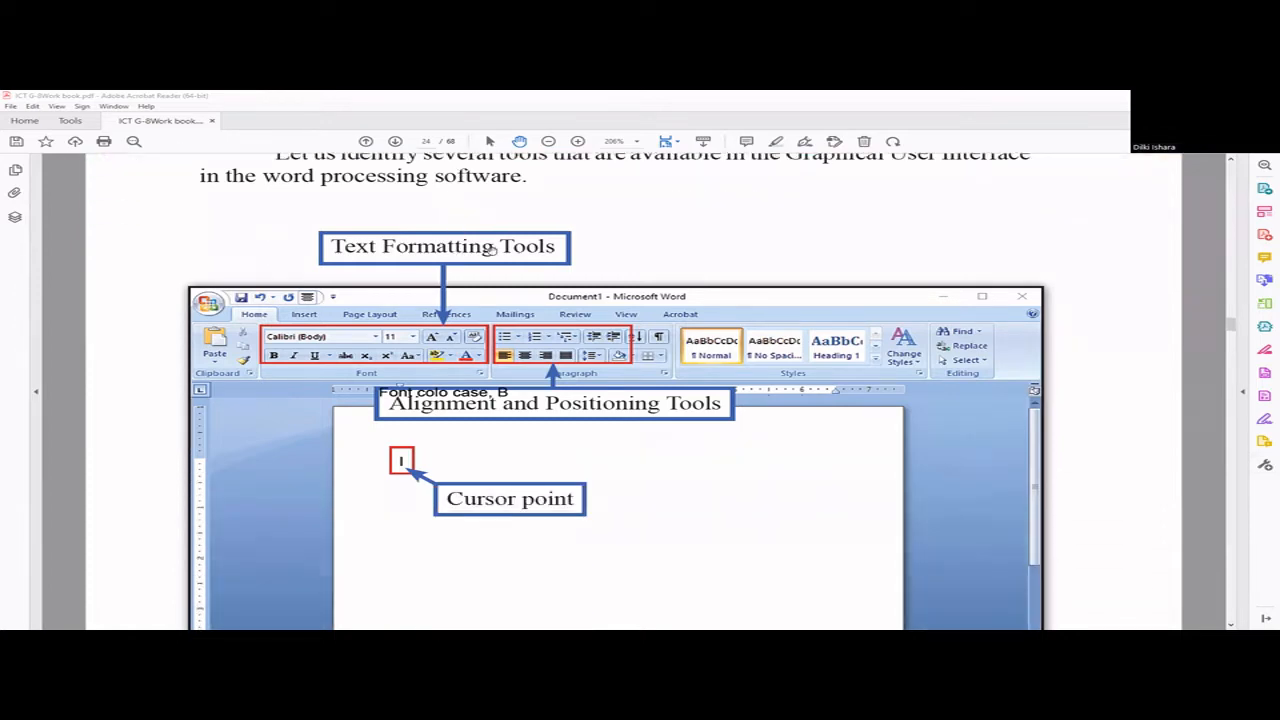
pyautogui.scroll(-1, 396, 306)
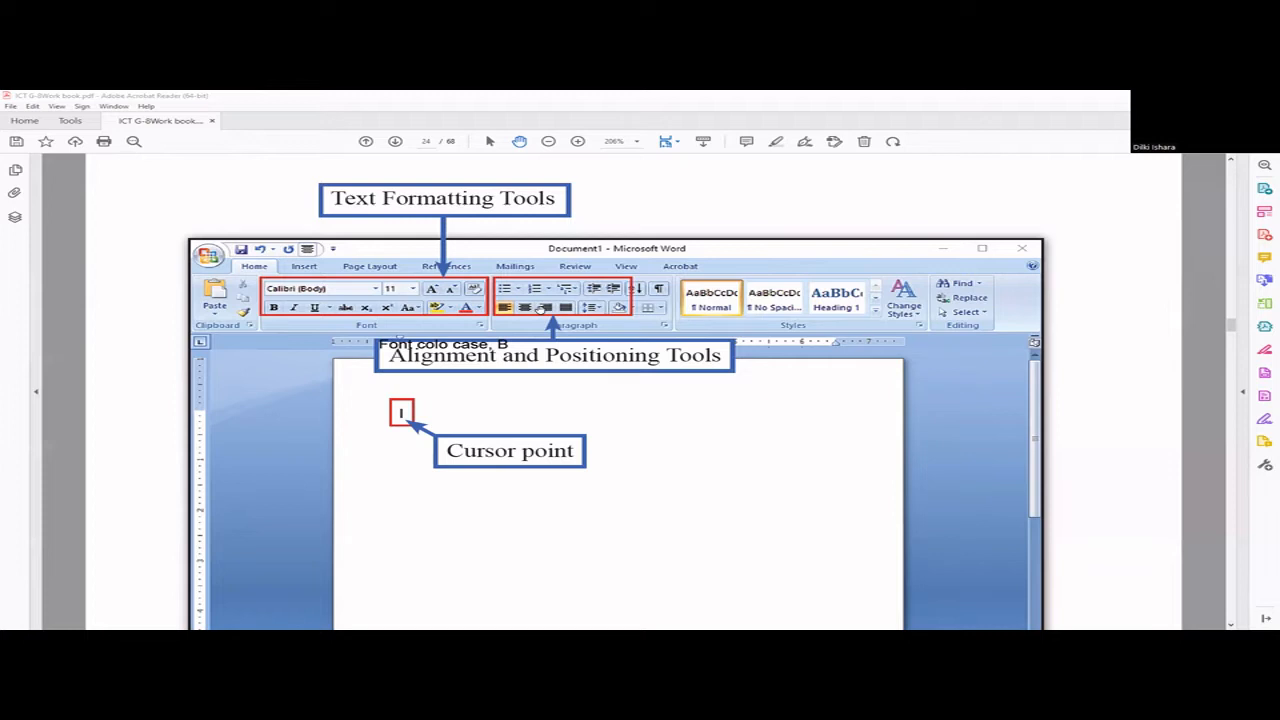
pyautogui.scroll(-1, 518, 308)
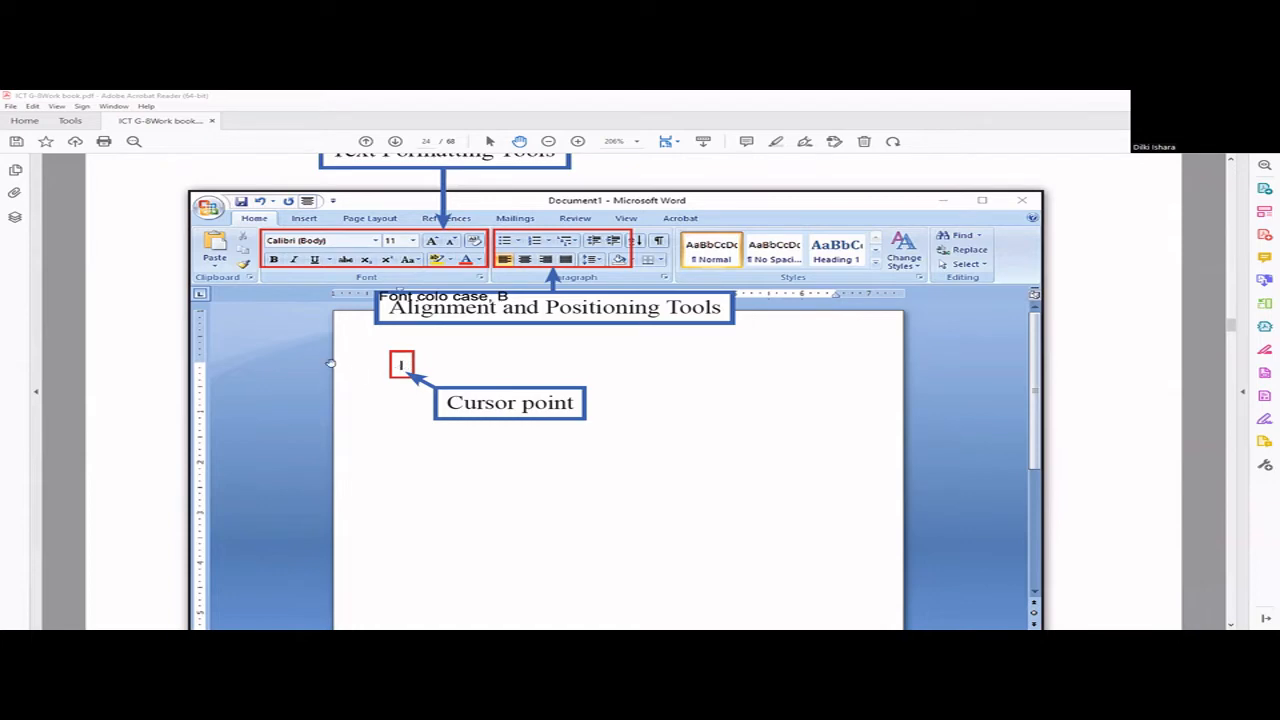
pyautogui.scroll(-3, 507, 396)
pyautogui.scroll(-3, 507, 396)
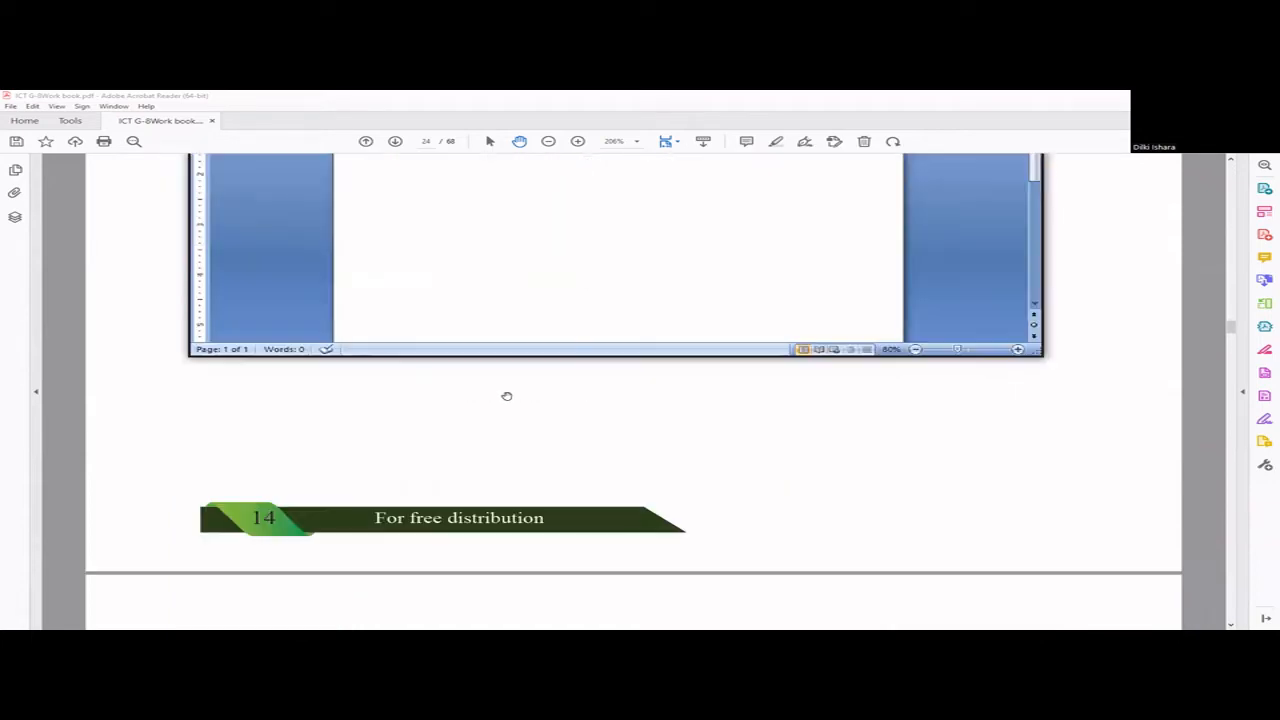
pyautogui.scroll(-5, 507, 396)
pyautogui.scroll(-3, 507, 396)
pyautogui.scroll(-1, 507, 396)
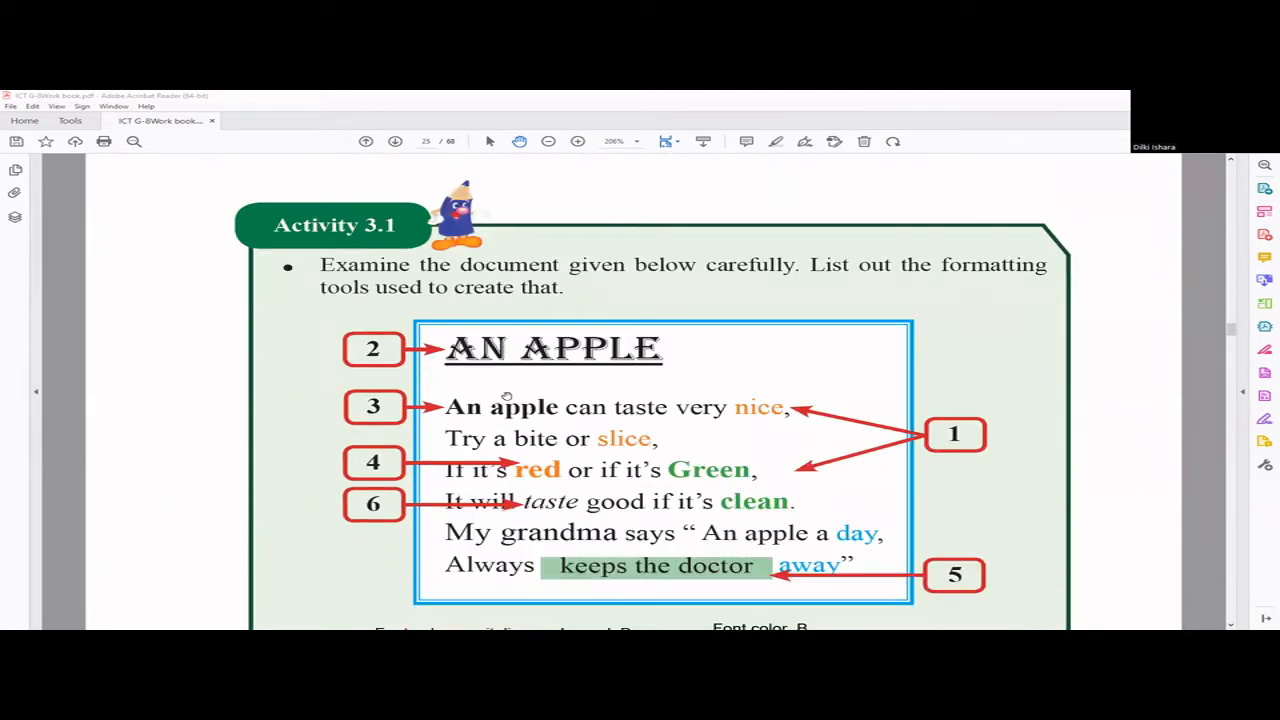
pyautogui.scroll(-1, 507, 396)
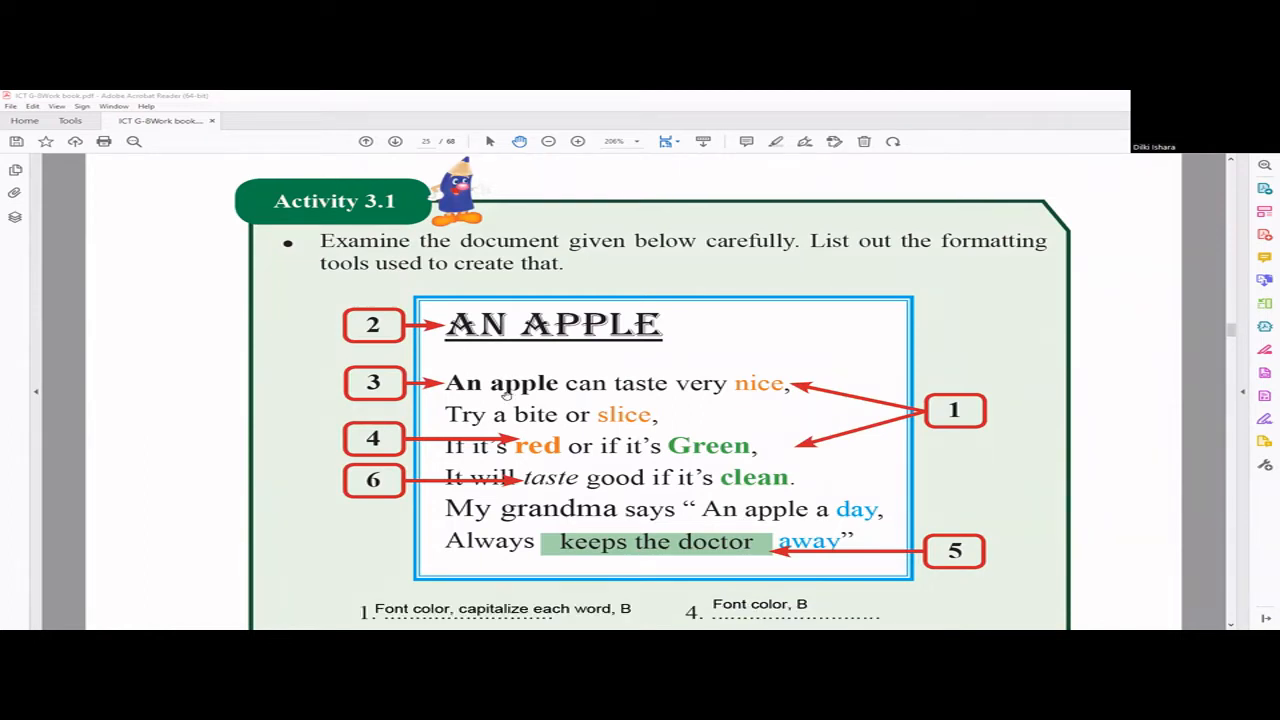
pyautogui.scroll(-2, 507, 396)
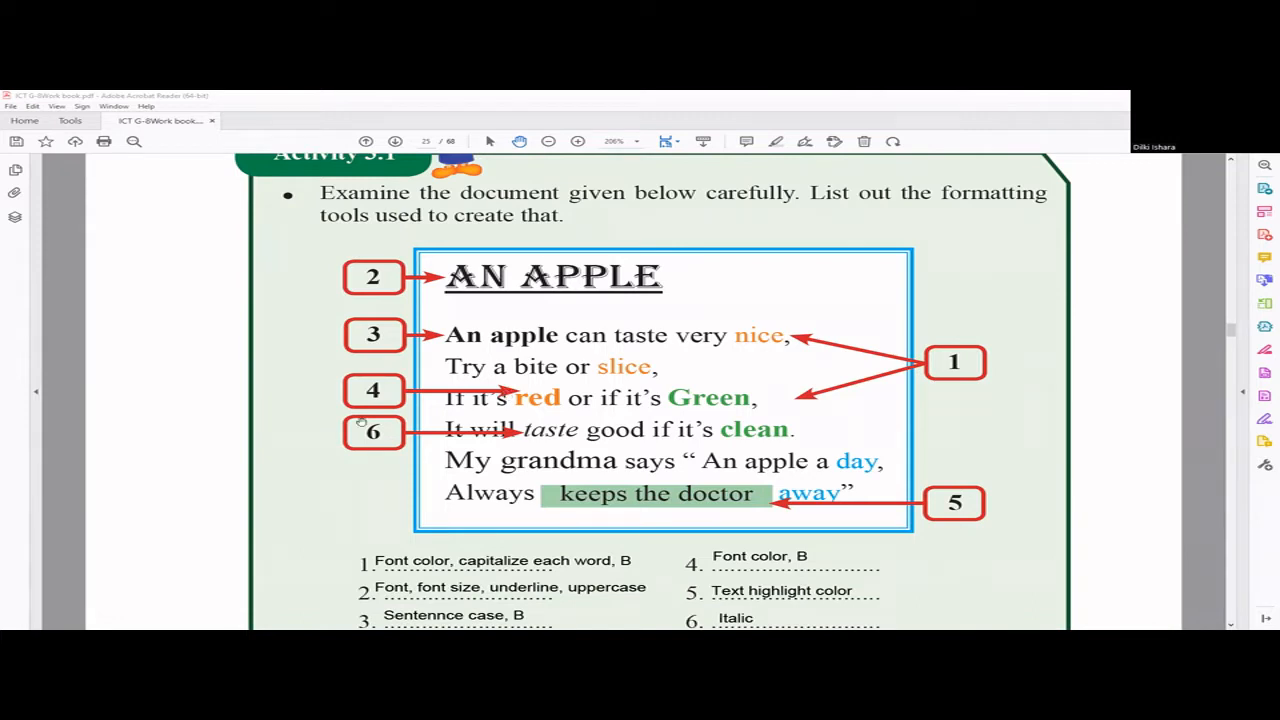
pyautogui.scroll(-2, 598, 239)
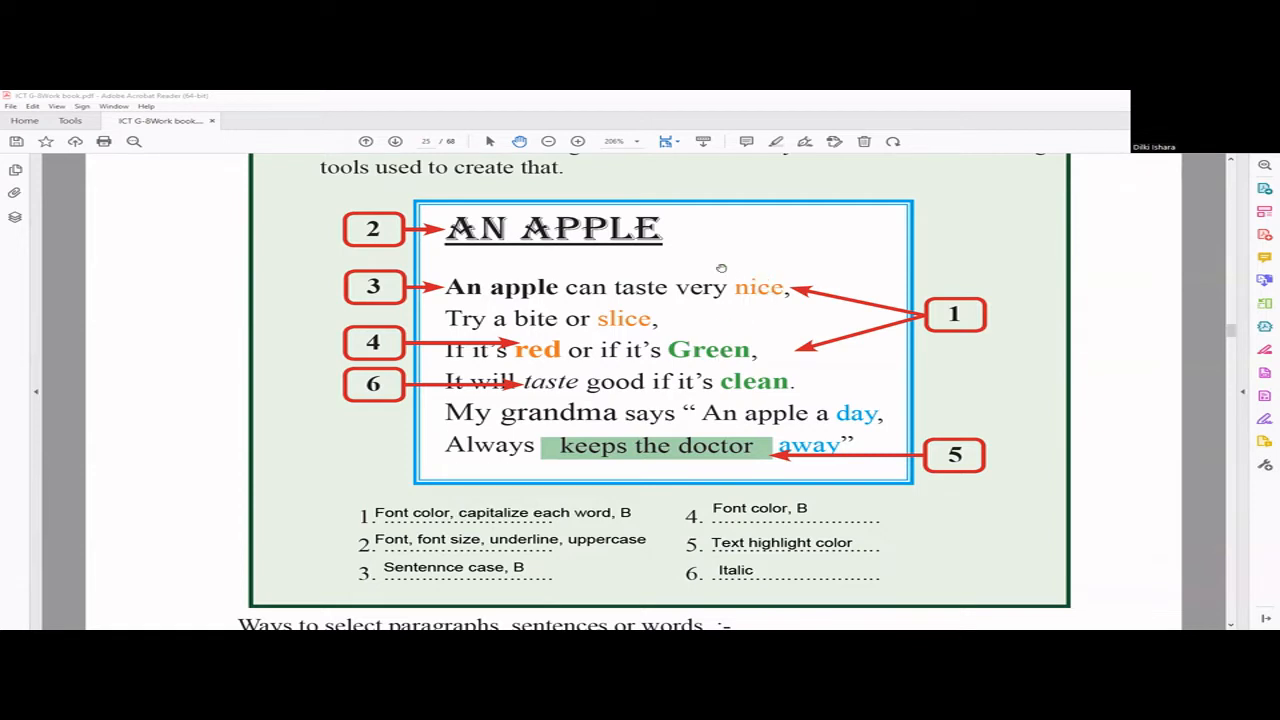
pyautogui.scroll(-1, 727, 357)
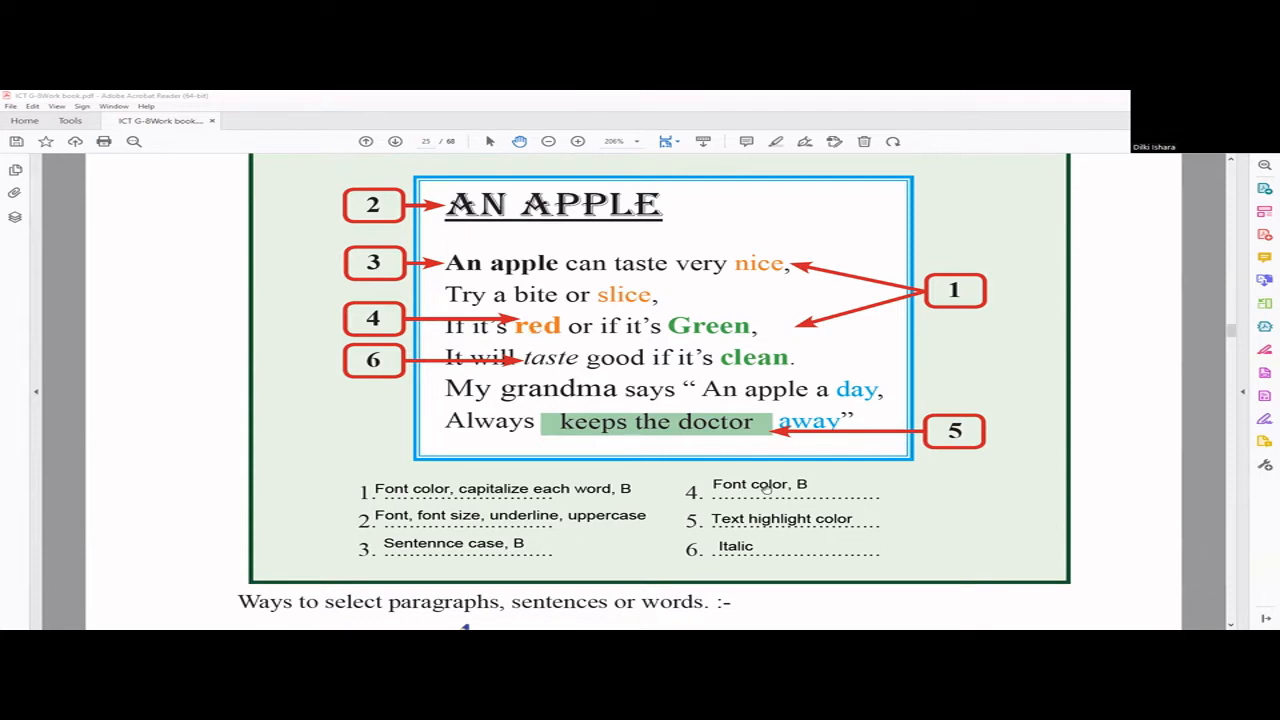
pyautogui.scroll(-1, 802, 490)
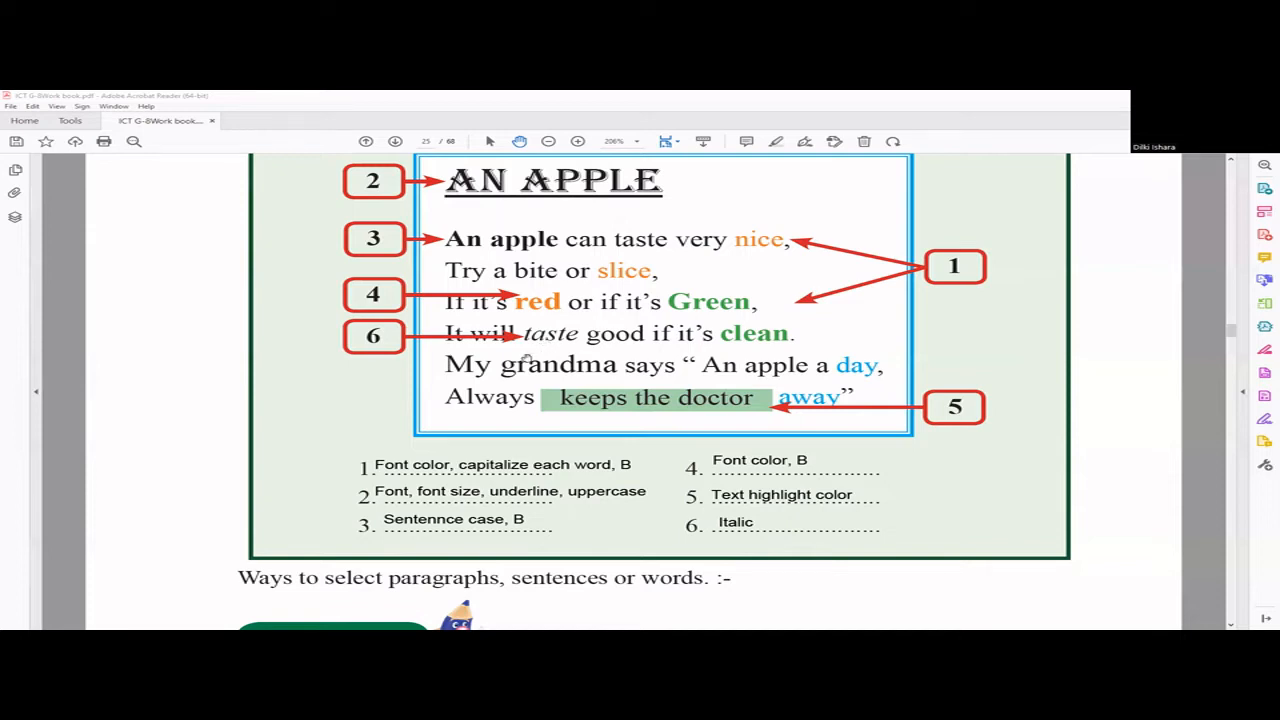
pyautogui.scroll(-3, 527, 358)
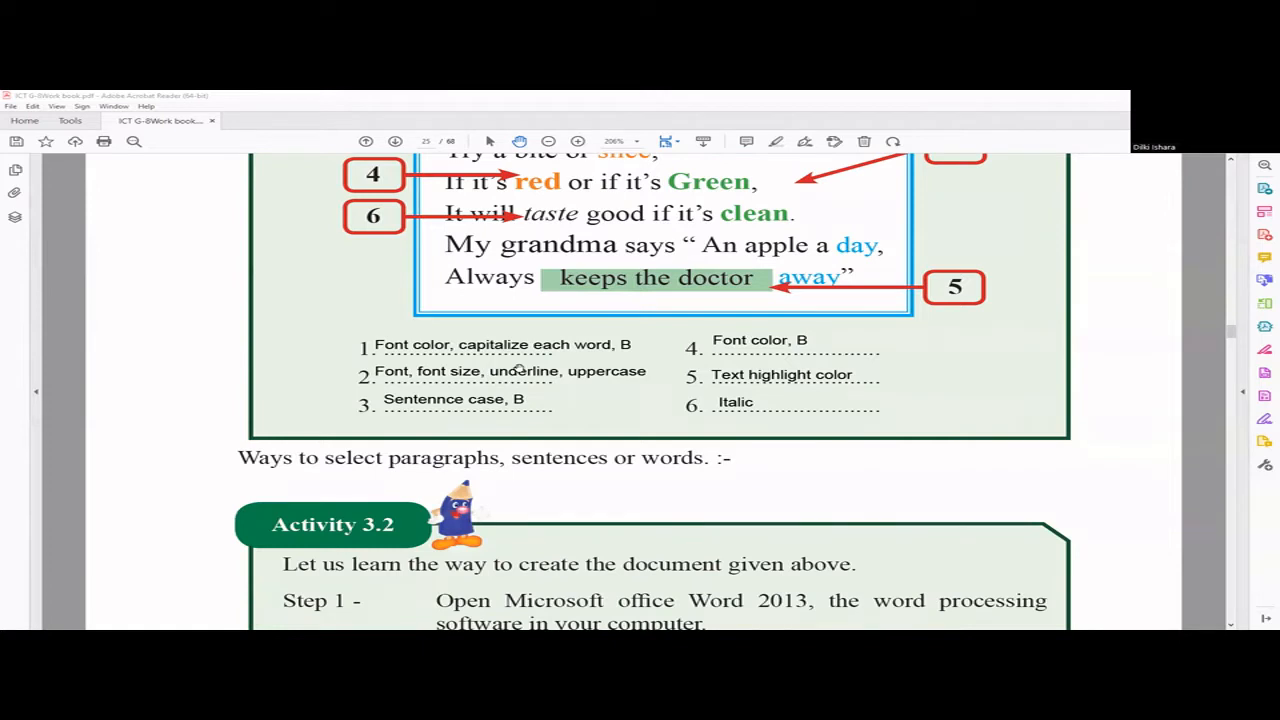
pyautogui.scroll(-3, 518, 369)
pyautogui.scroll(-2, 518, 369)
pyautogui.scroll(-1, 518, 369)
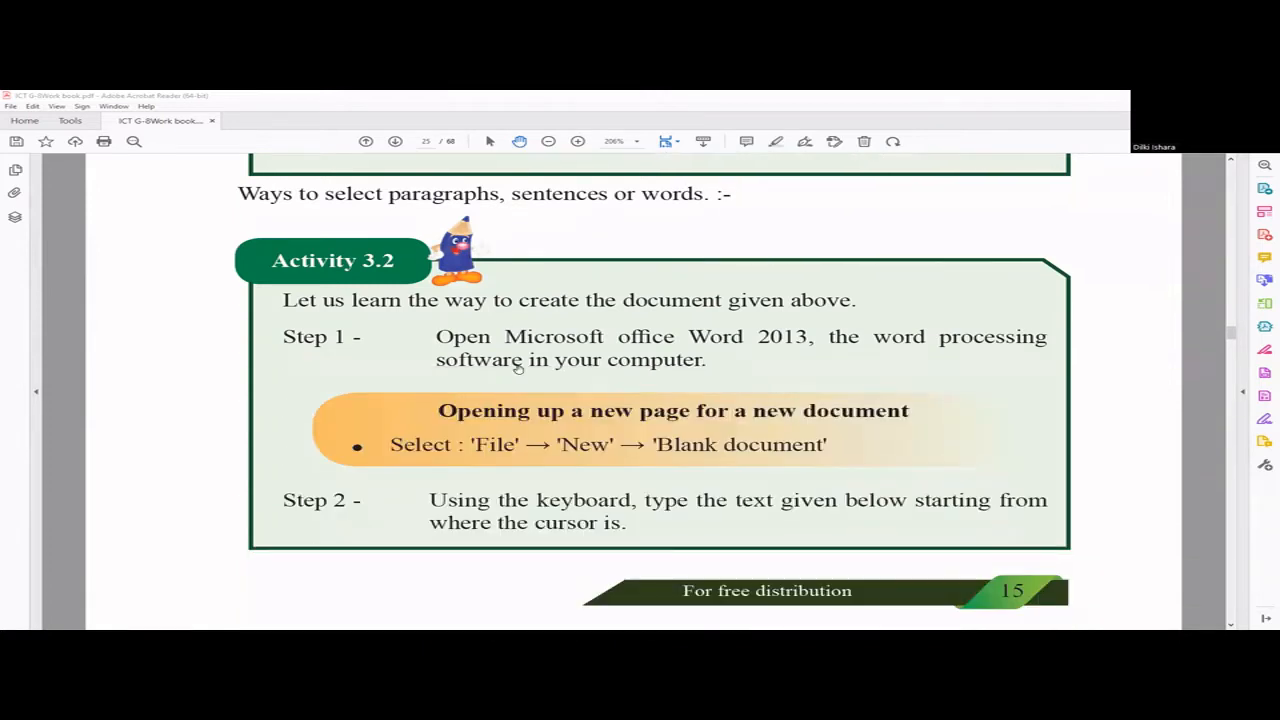
pyautogui.scroll(-1, 518, 369)
pyautogui.scroll(-1, 518, 370)
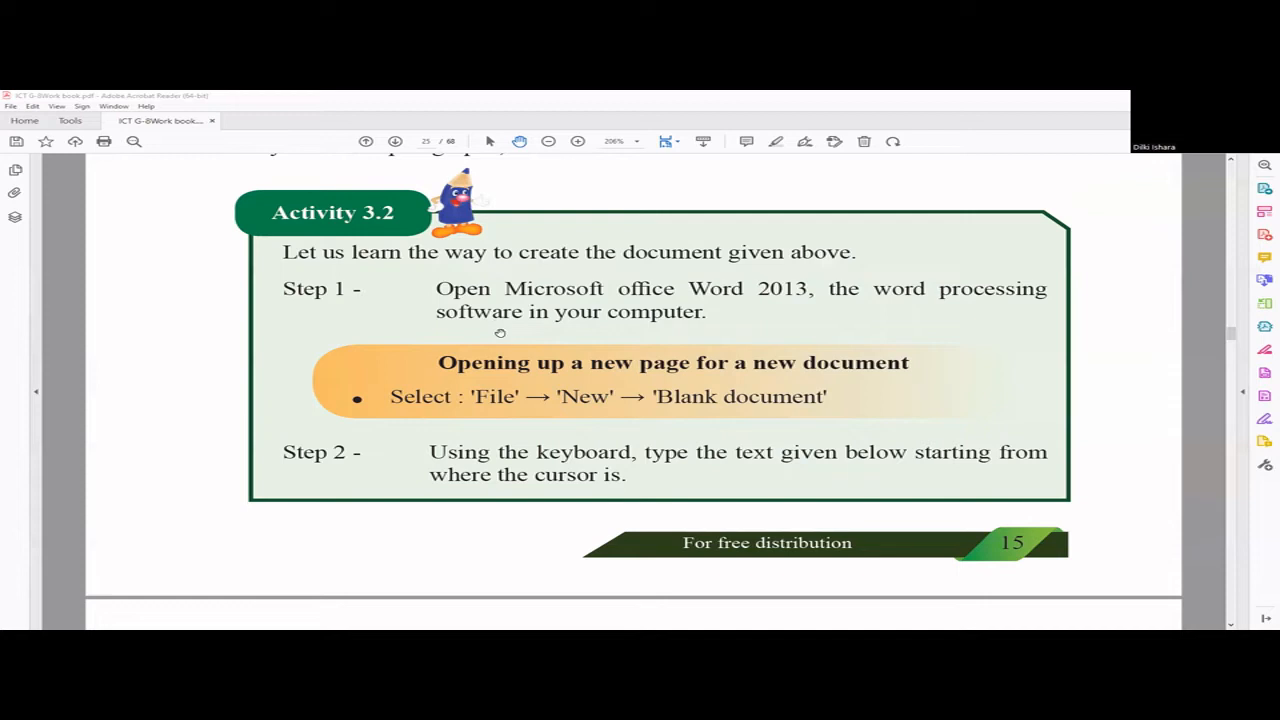
pyautogui.scroll(-1, 496, 337)
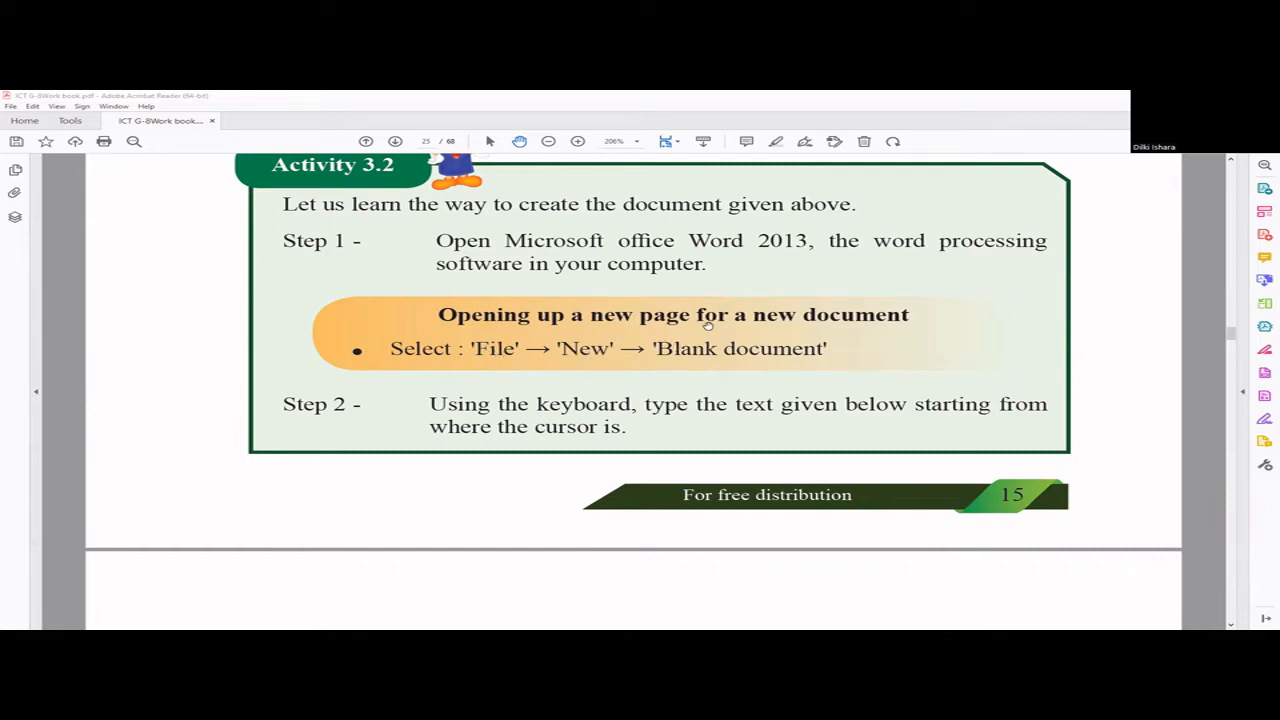
pyautogui.scroll(-2, 703, 330)
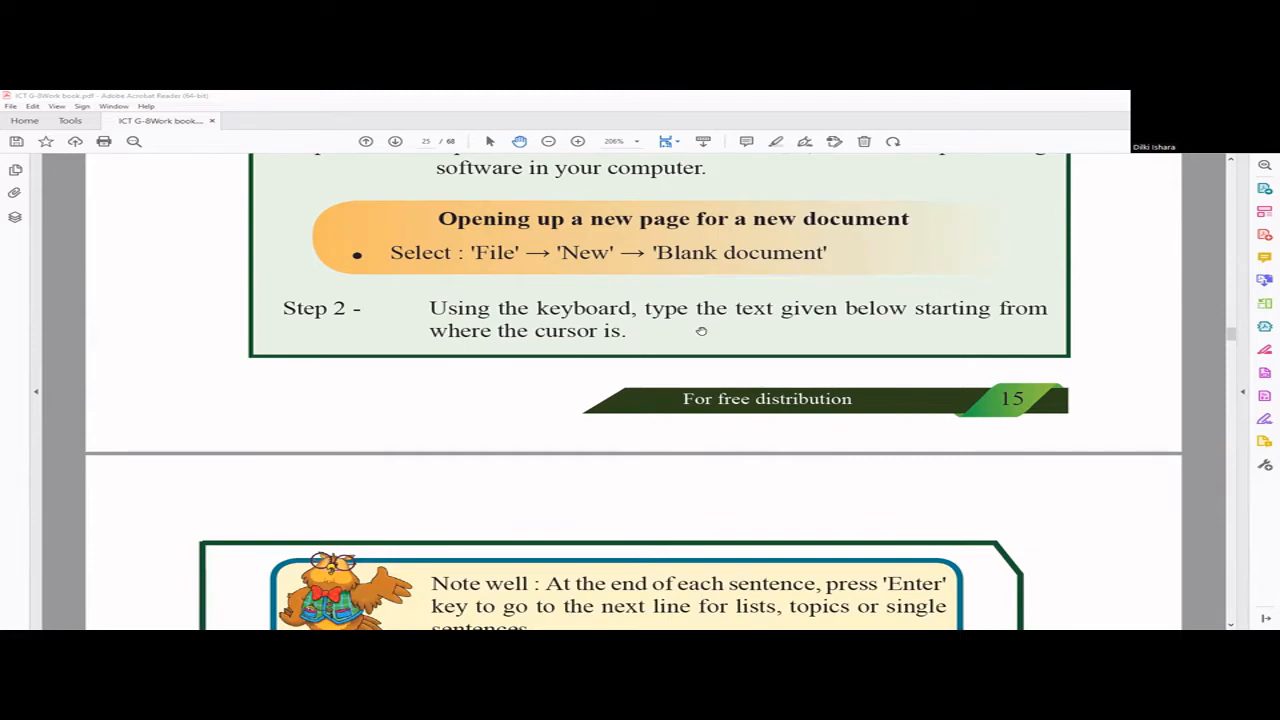
pyautogui.scroll(-1, 701, 330)
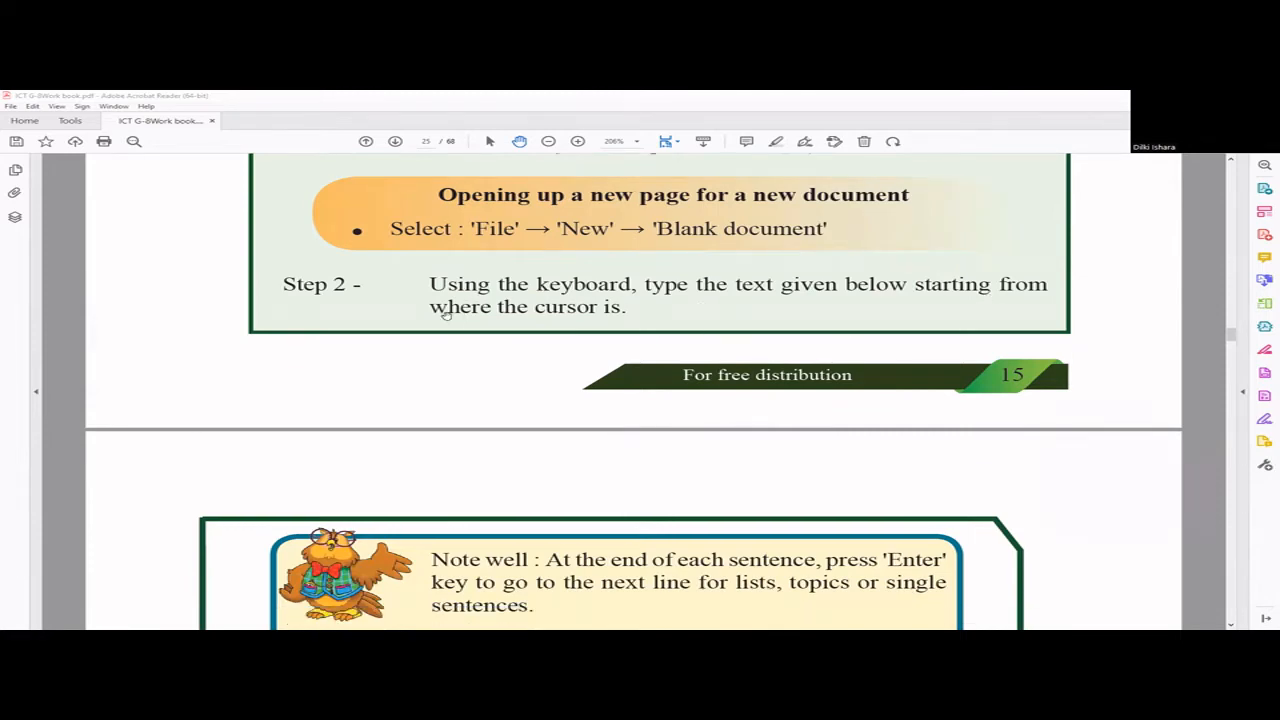
pyautogui.scroll(-3, 446, 316)
pyautogui.scroll(-2, 570, 352)
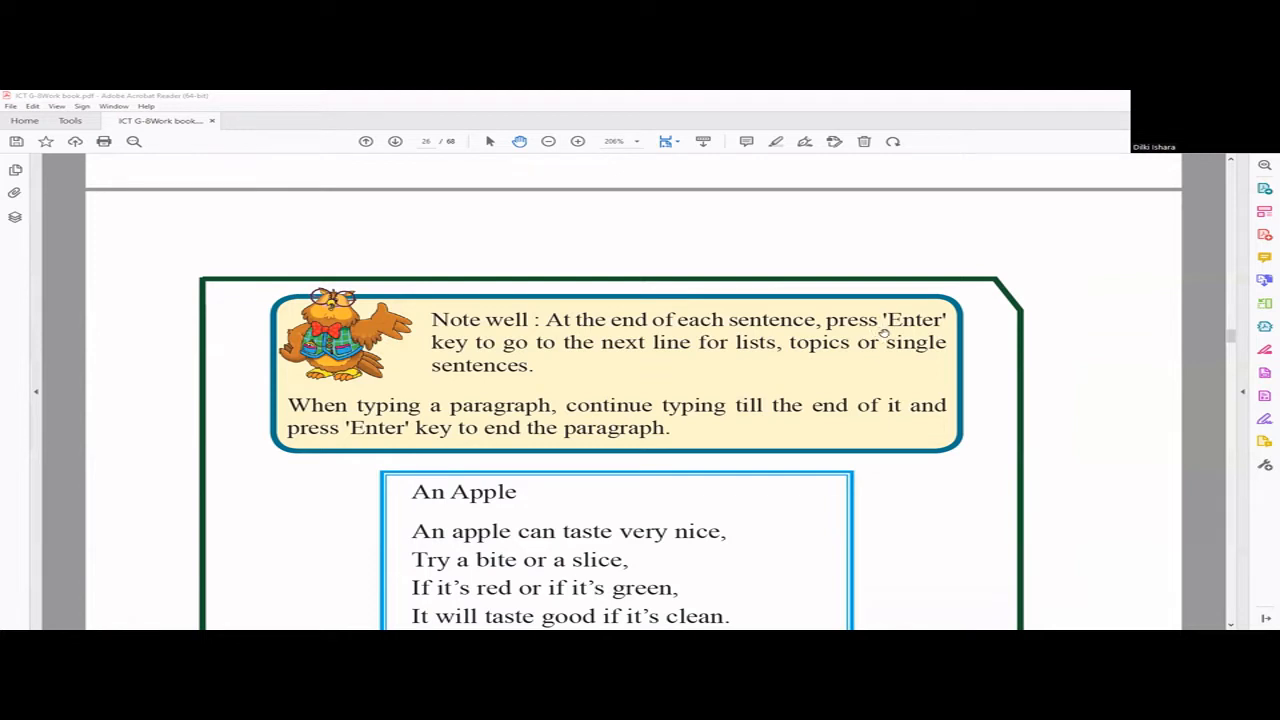
pyautogui.scroll(-2, 874, 341)
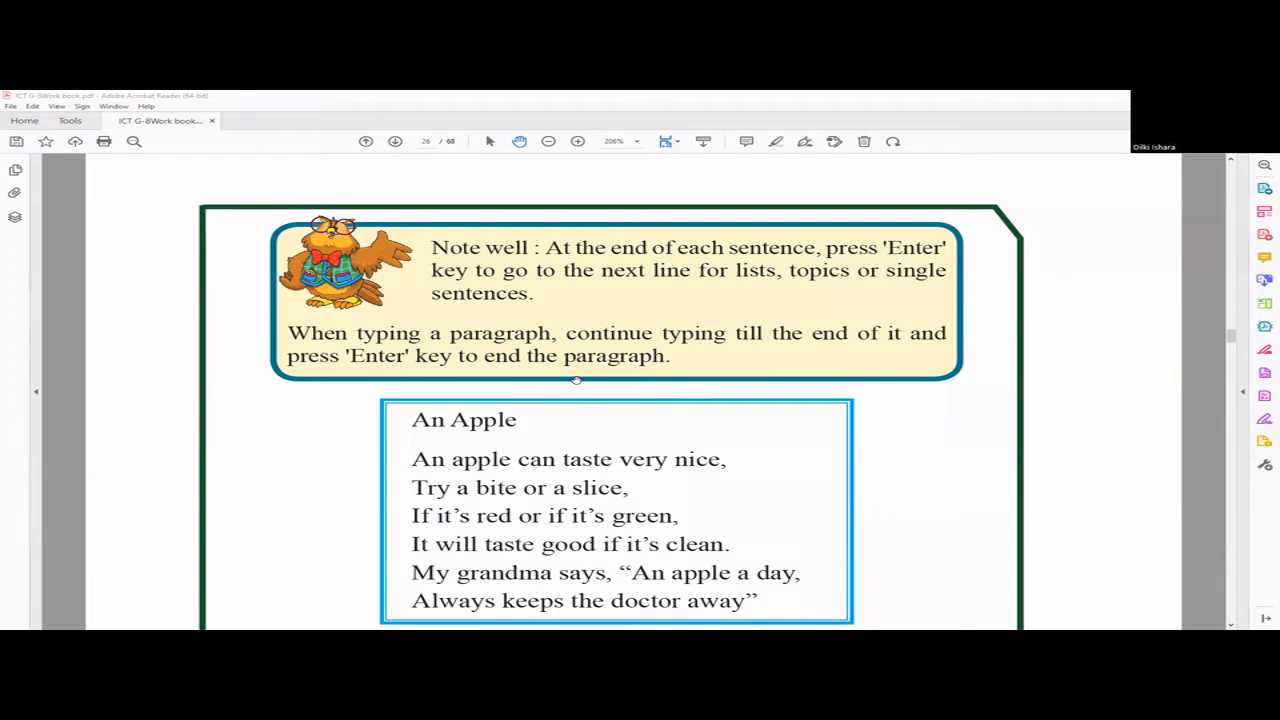
pyautogui.scroll(-2, 563, 398)
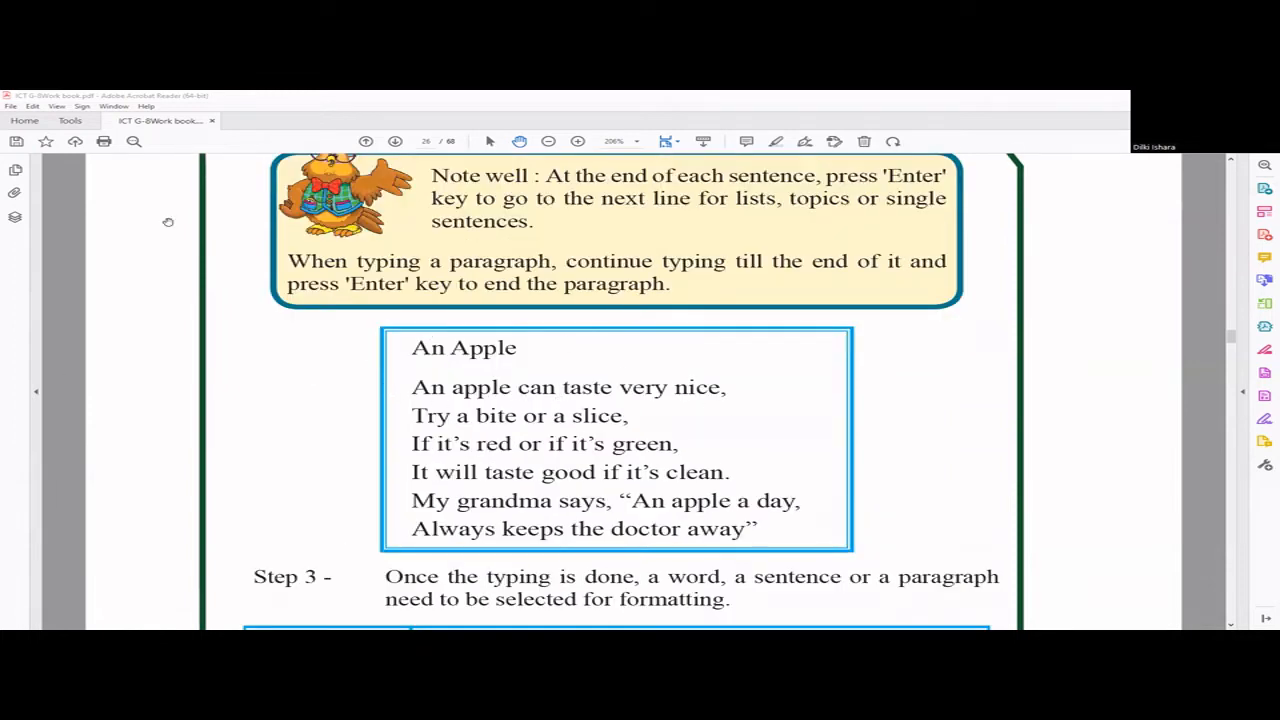
pyautogui.scroll(-2, 558, 458)
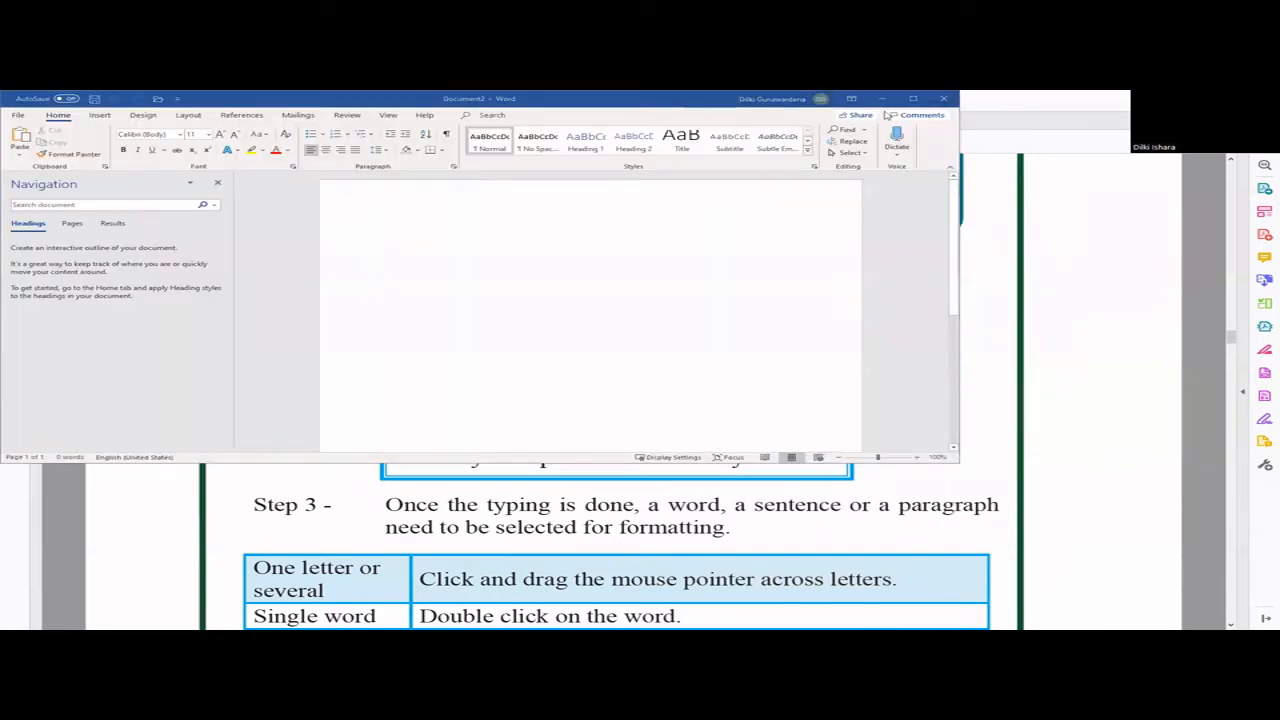
# Step: Maximize Word and paste the seven-line An Apple poem copied from the text file
pyautogui.click(912, 99)
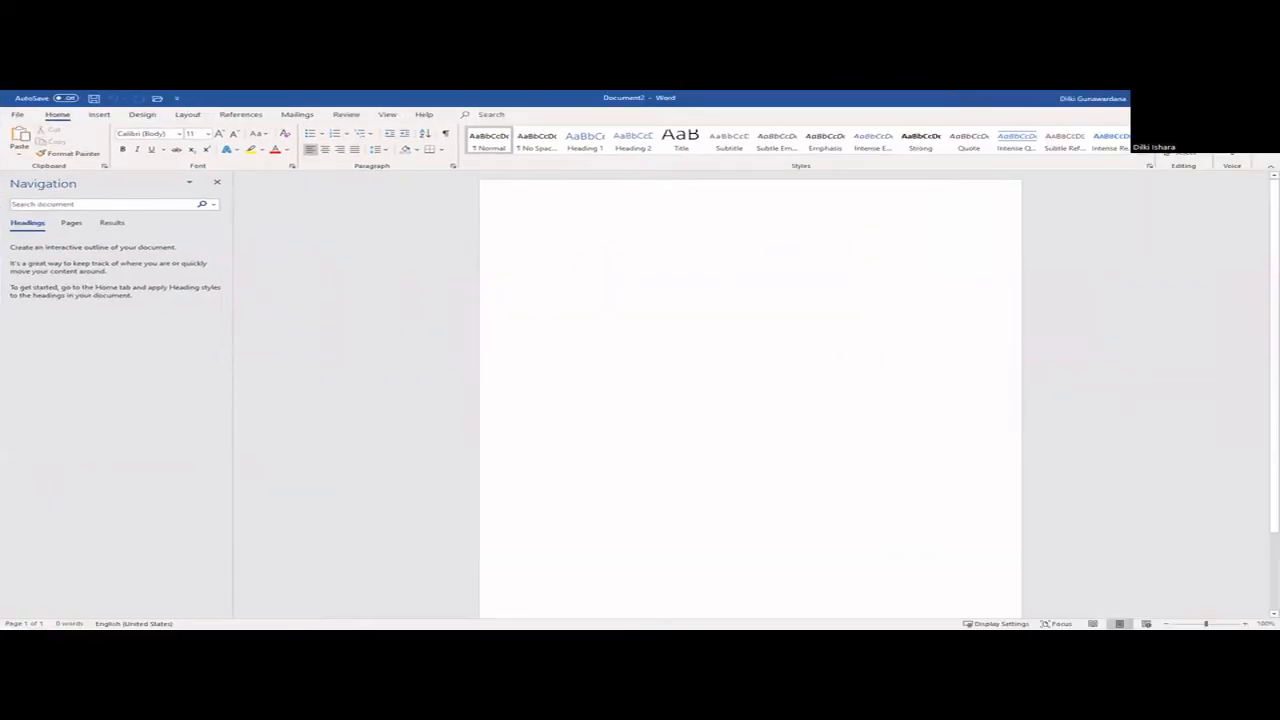
pyautogui.hotkey('alt', 'Tab')
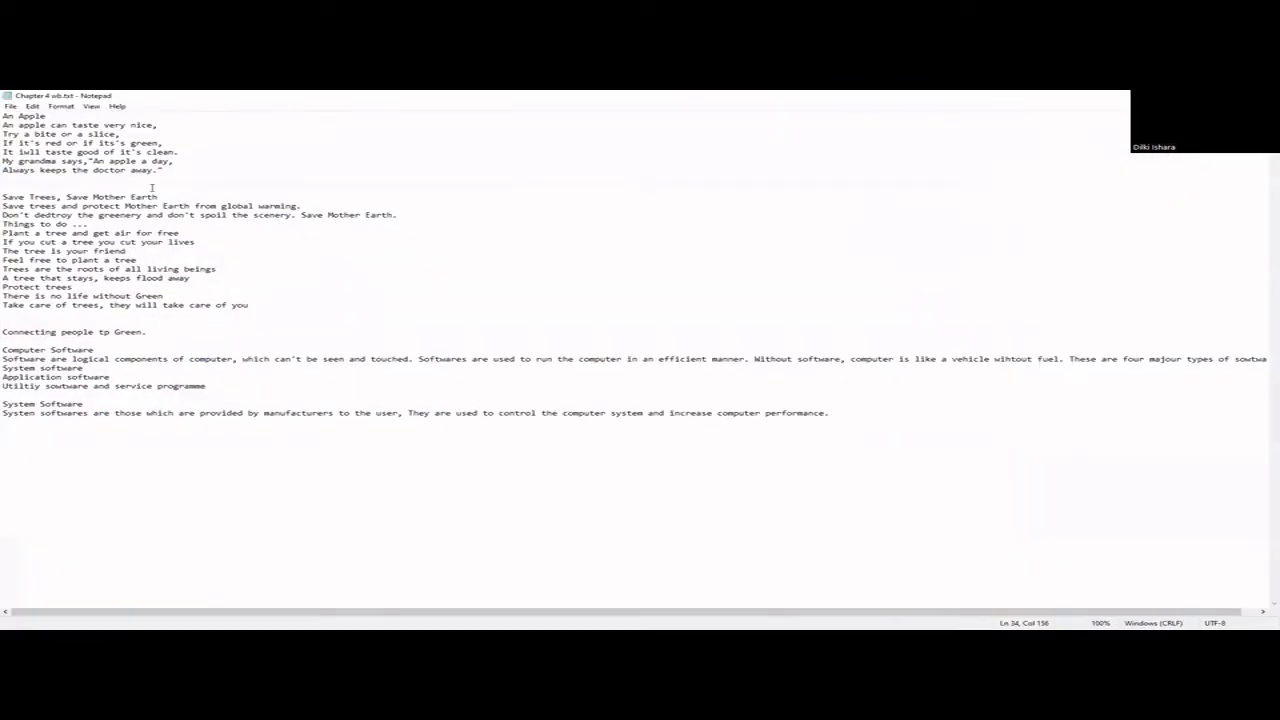
pyautogui.moveTo(173, 175); pyautogui.dragTo(3, 115)
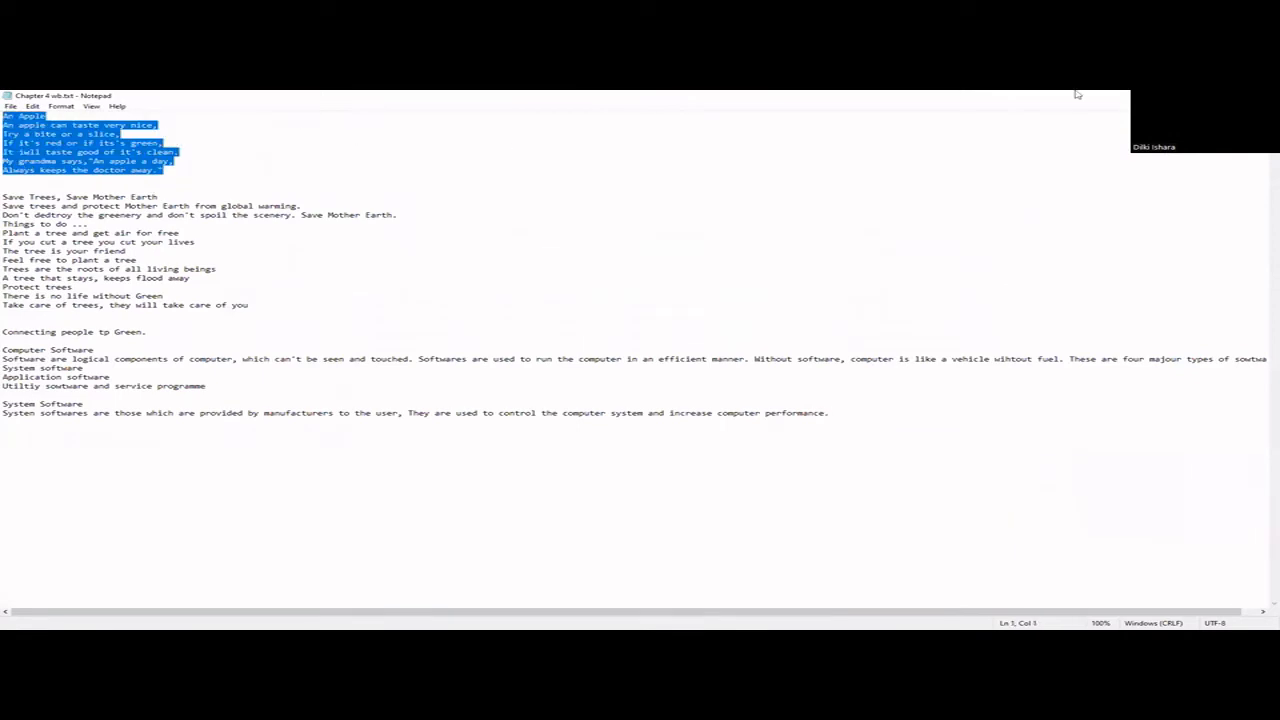
pyautogui.hotkey('ctrl', 'c')
pyautogui.hotkey('alt', 'Tab')
pyautogui.hotkey('ctrl', 'v')
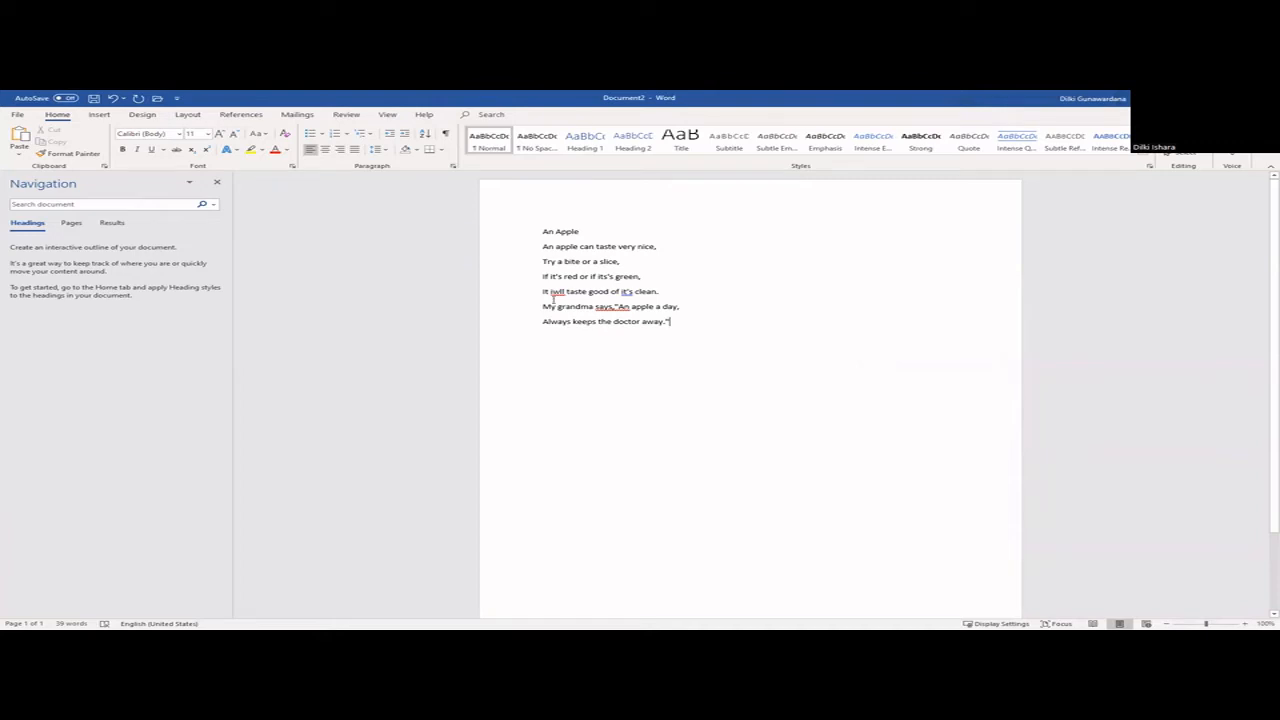
# Step: Correct the misspelling to 'will' via spelling suggestions and remove the extra space after says
pyautogui.rightClick(556, 291)
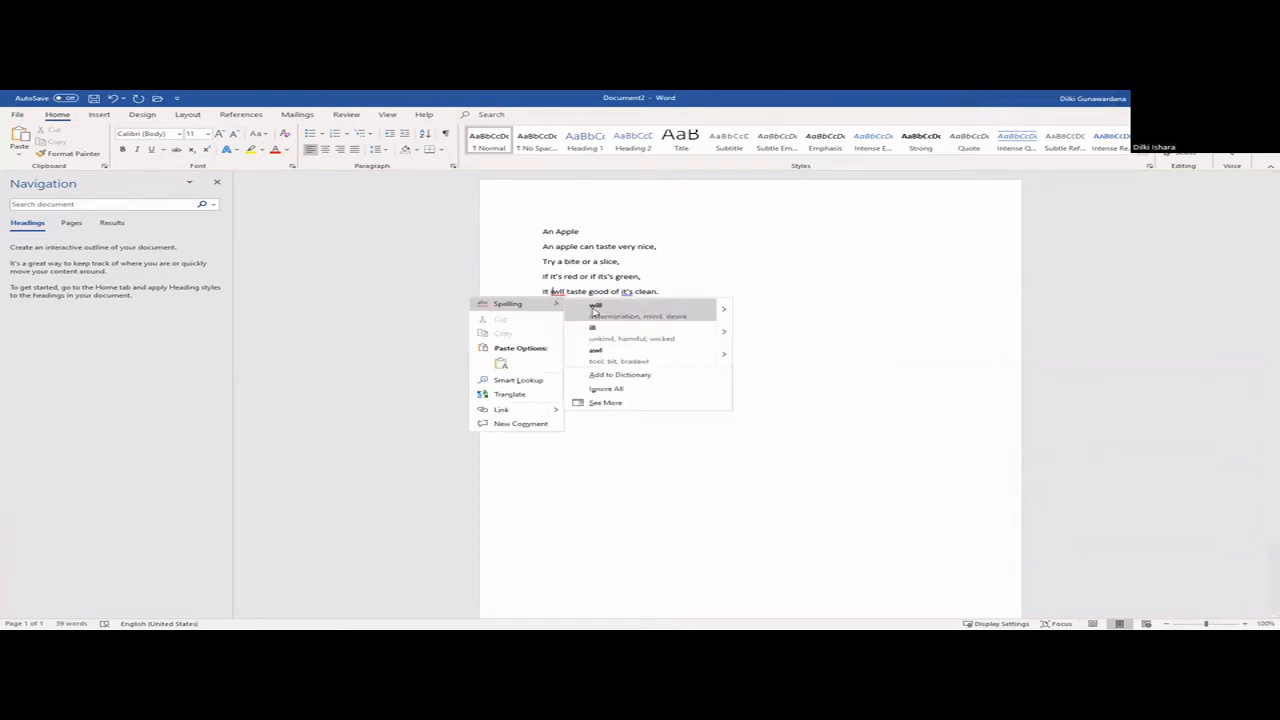
pyautogui.click(597, 311)
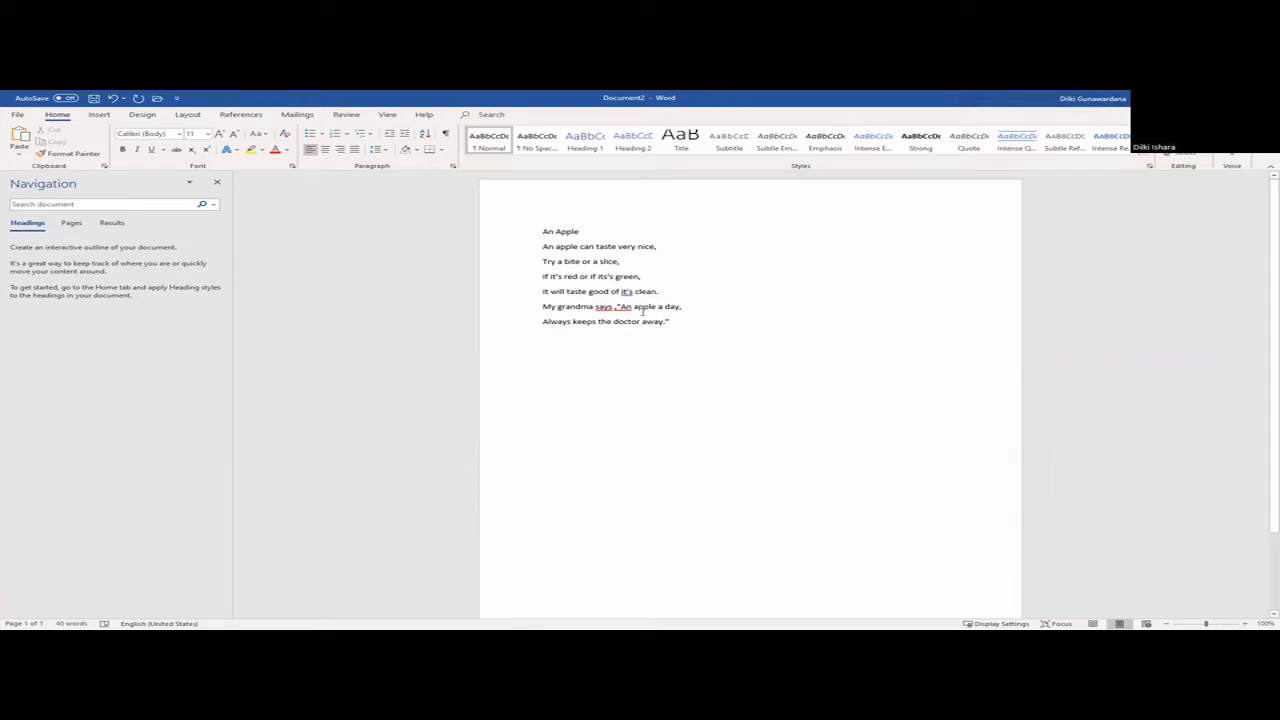
pyautogui.hotkey('ctrl', 'z')
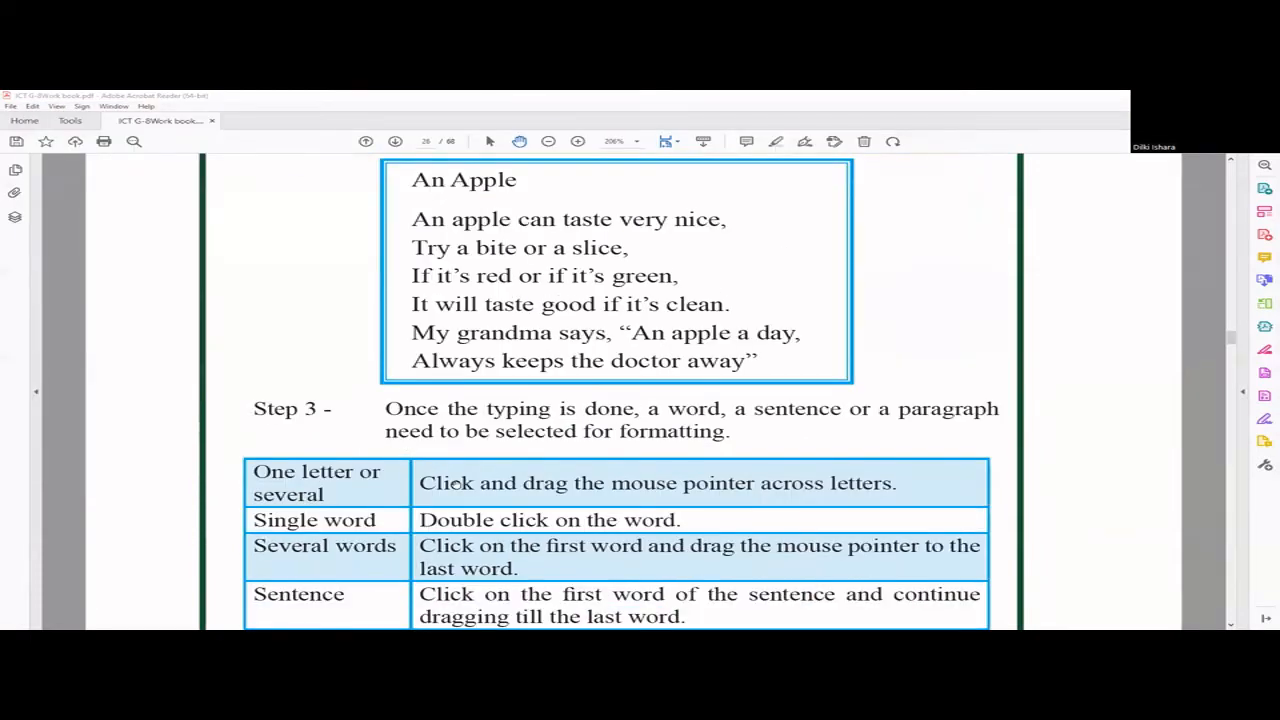
pyautogui.scroll(-2, 455, 485)
pyautogui.scroll(-2, 452, 490)
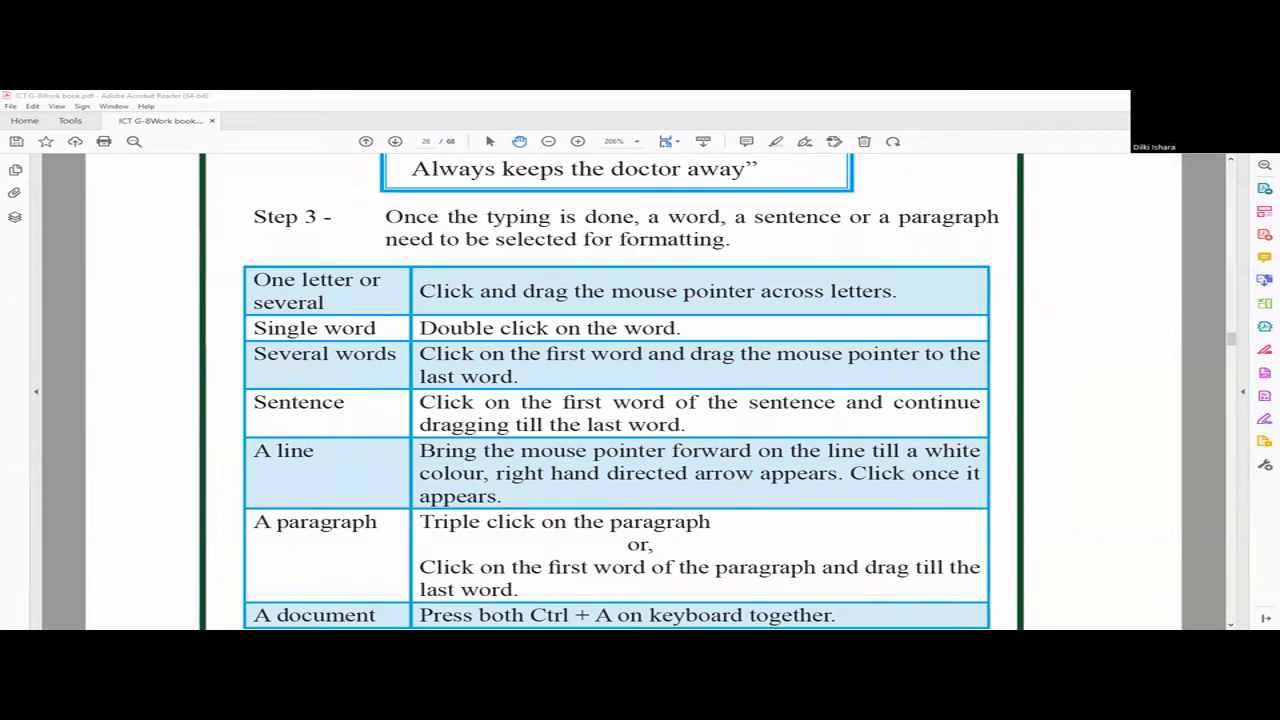
# Step: Switch back to the Word document containing the poem
pyautogui.hotkey('alt', 'Tab')
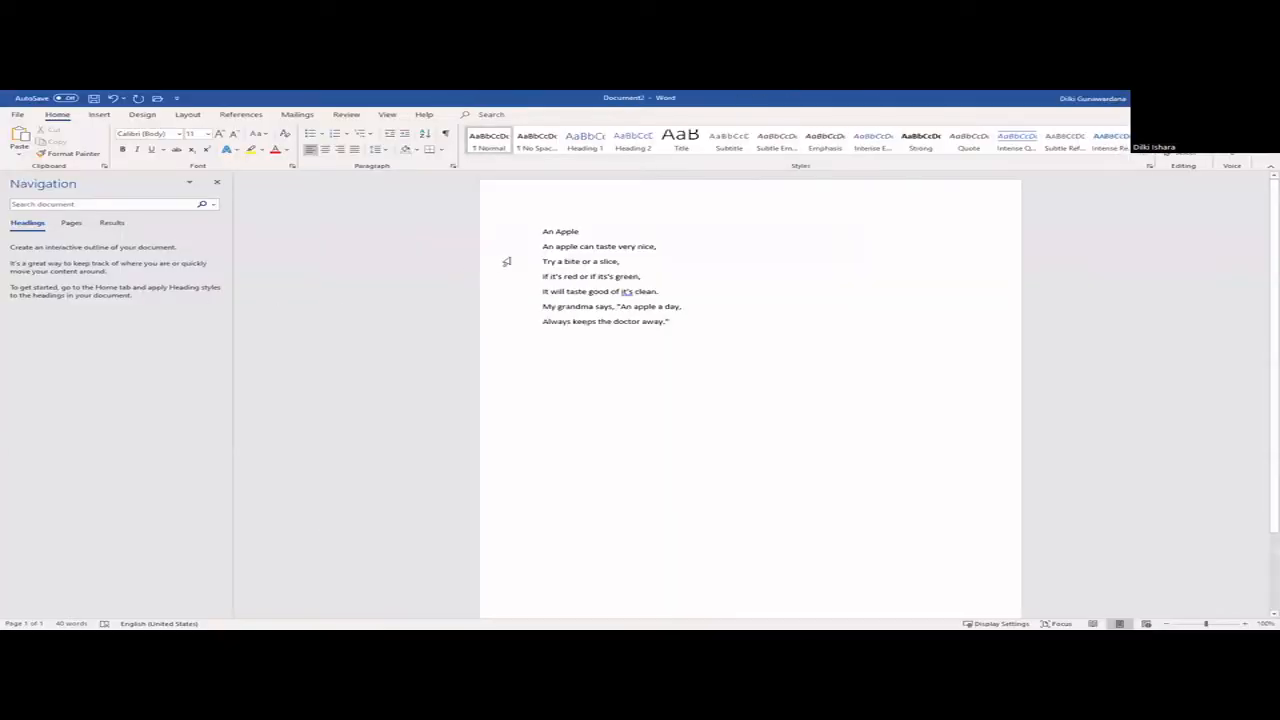
# Step: Select the whole poem from the title An Apple to the last line, then return to the workbook PDF
pyautogui.moveTo(541, 231); pyautogui.dragTo(556, 232)
pyautogui.moveTo(556, 232); pyautogui.dragTo(582, 232)
pyautogui.moveTo(585, 233); pyautogui.dragTo(679, 322)
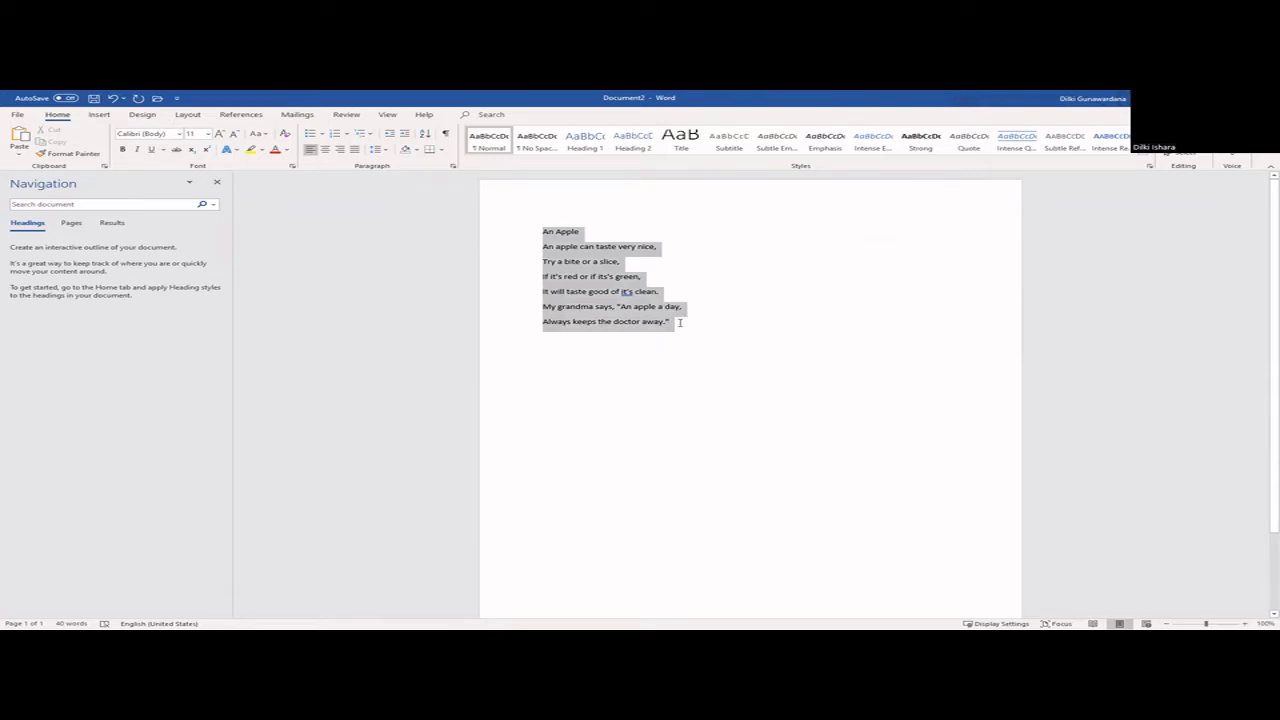
pyautogui.moveTo(679, 322); pyautogui.dragTo(680, 322)
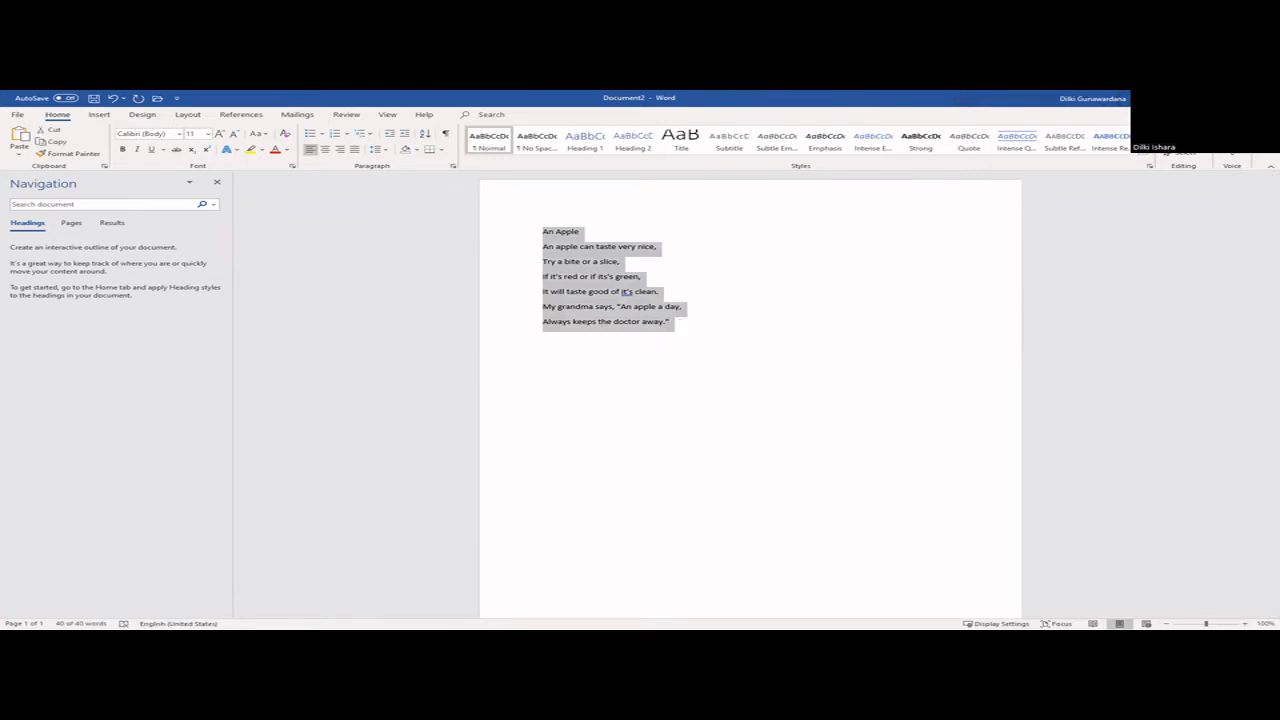
pyautogui.hotkey('alt', 'Tab')
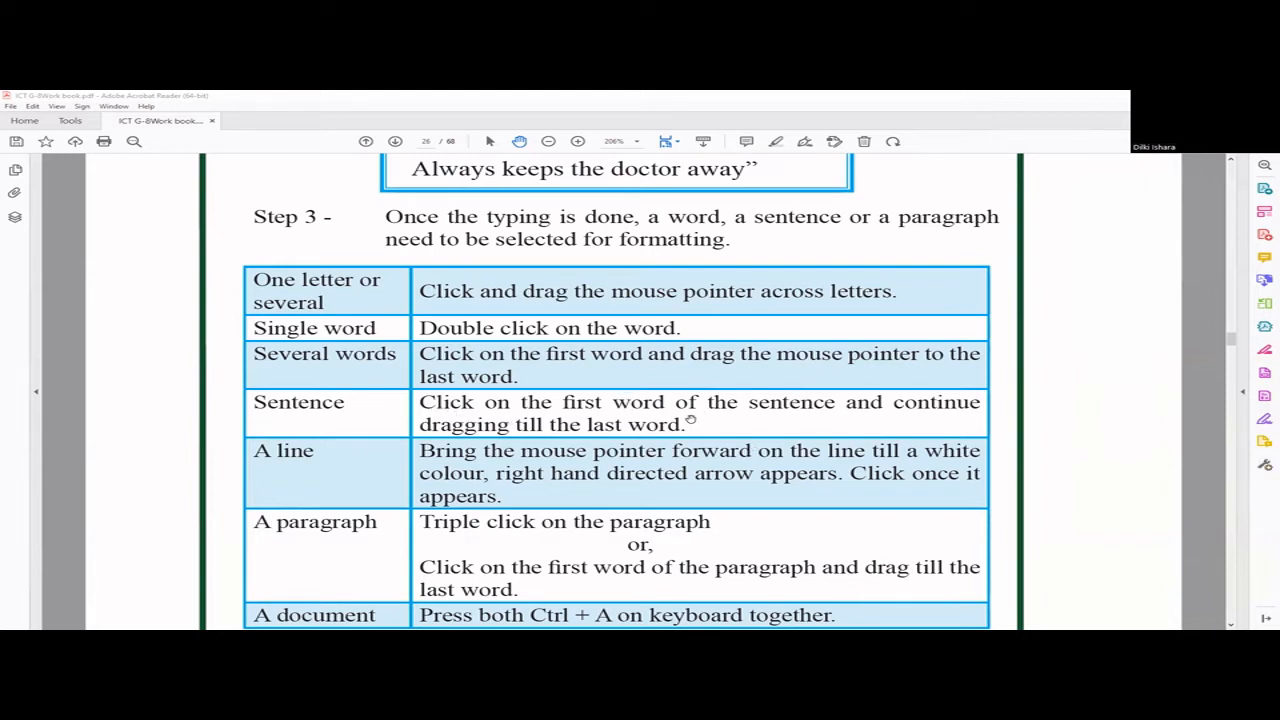
pyautogui.scroll(-1, 688, 422)
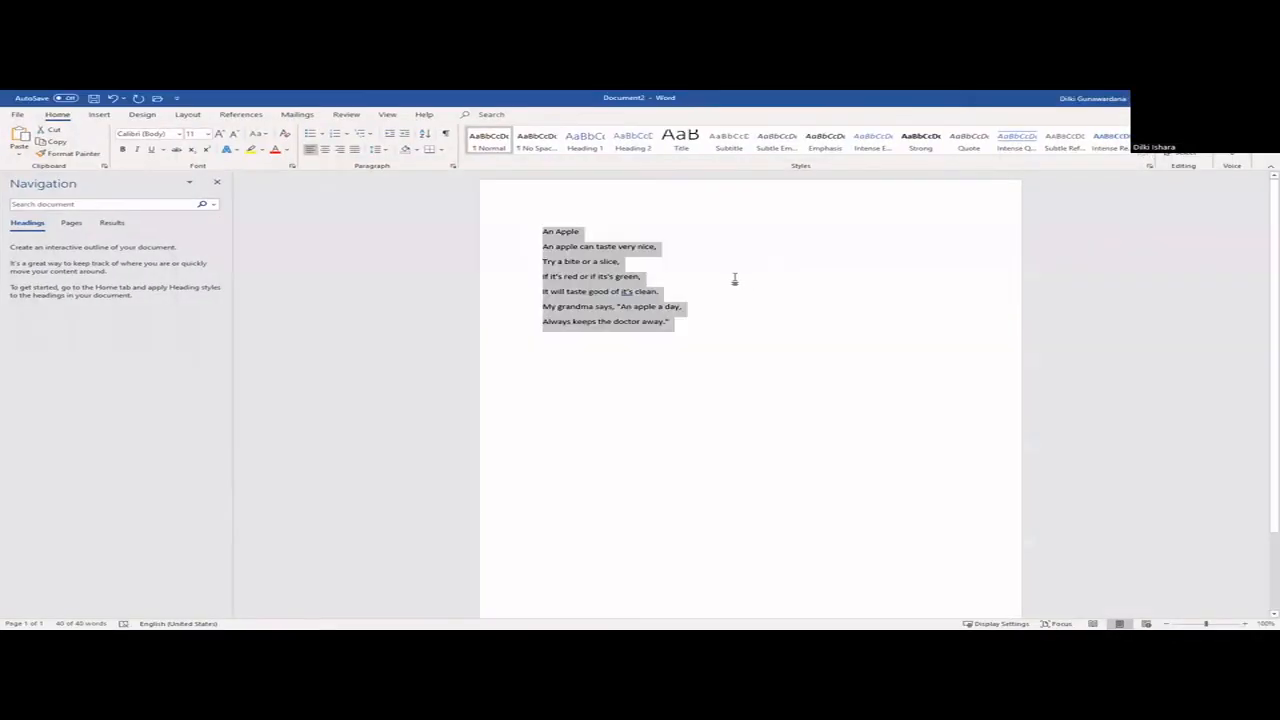
# Step: Select the word apple in the first poem line
pyautogui.doubleClick(565, 247)
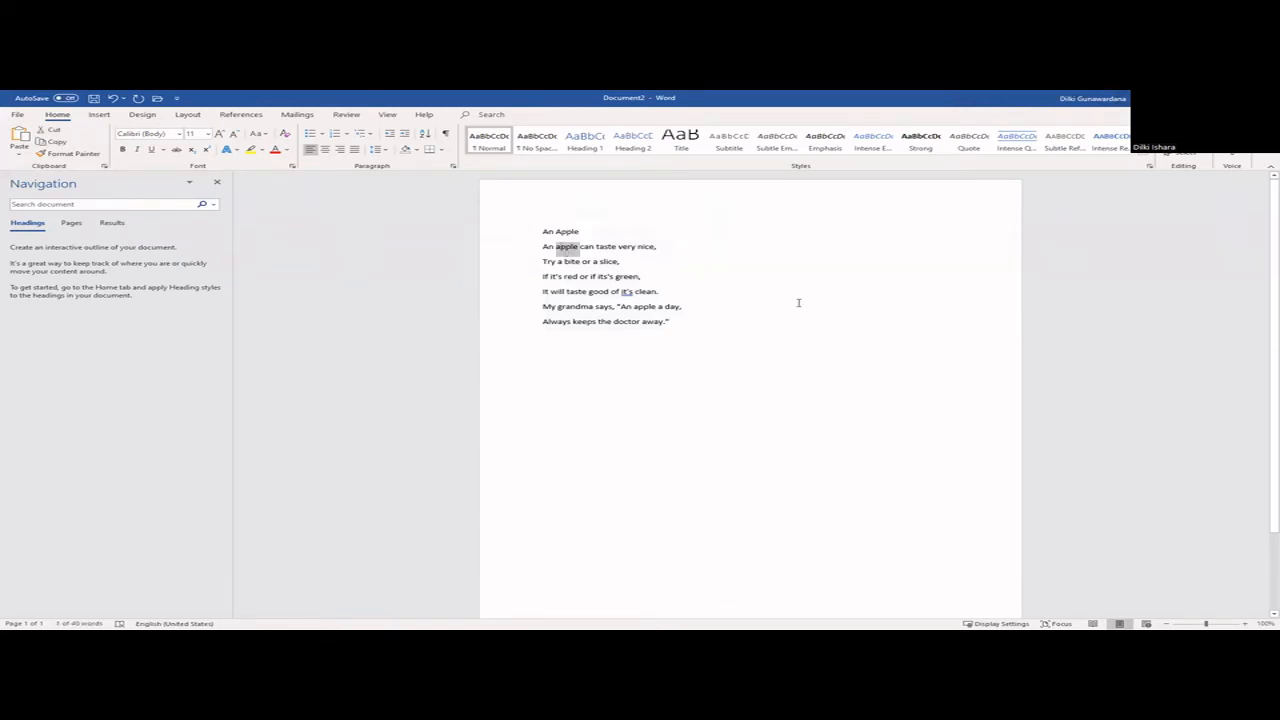
# Step: Clear the word selection and select the whole line 'An apple can taste very nice,'
pyautogui.click(631, 263)
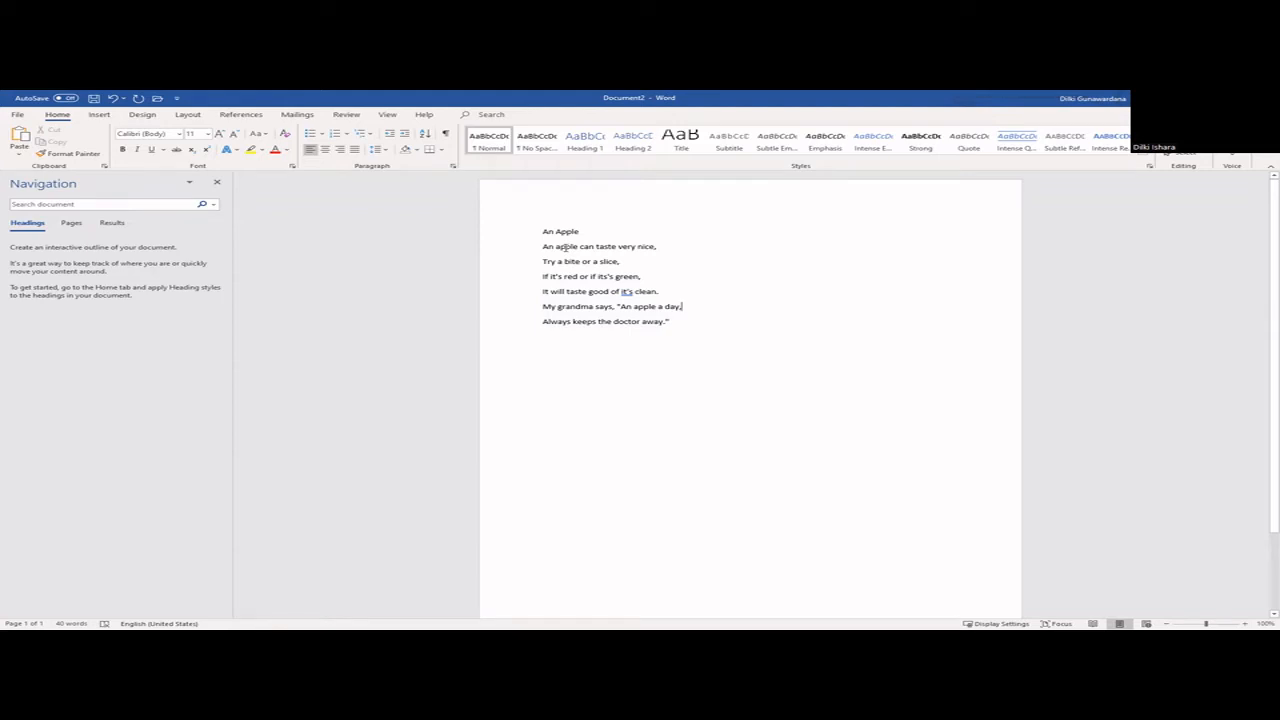
pyautogui.tripleClick(567, 246)
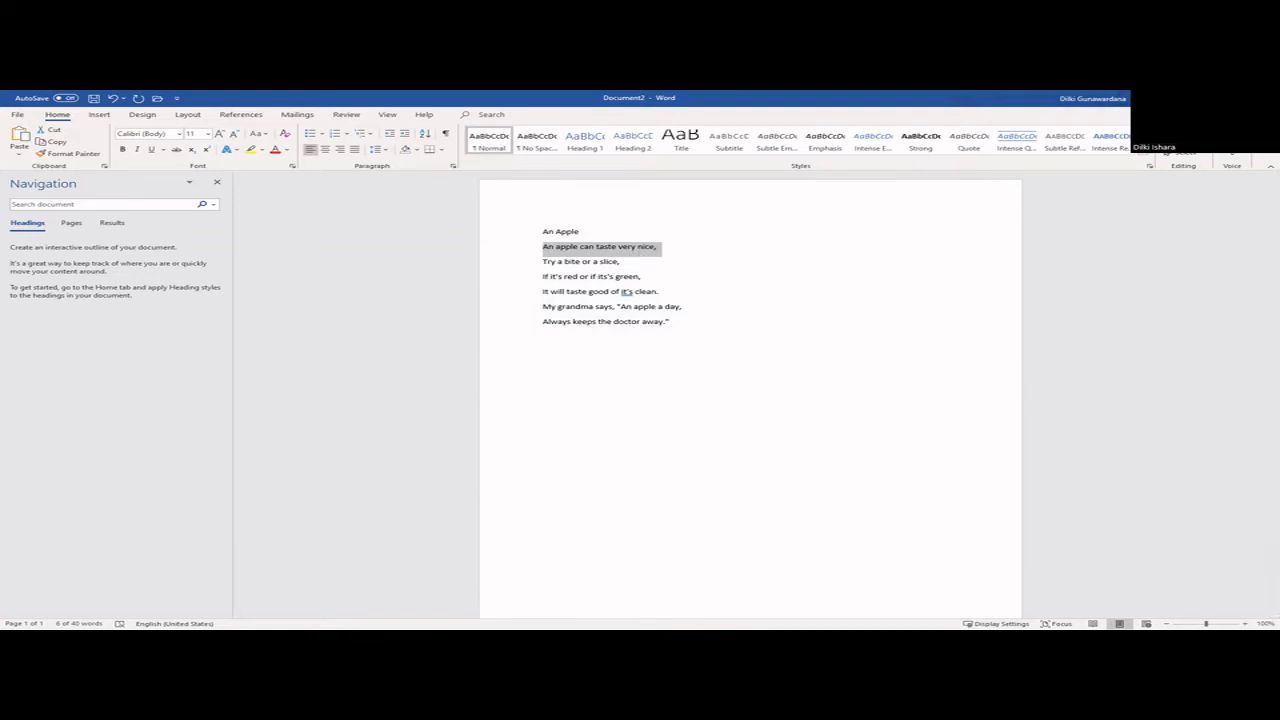
# Step: Consult the selection table, select the entire poem with Ctrl+A, and return to the workbook PDF
pyautogui.hotkey('alt', 'Tab')
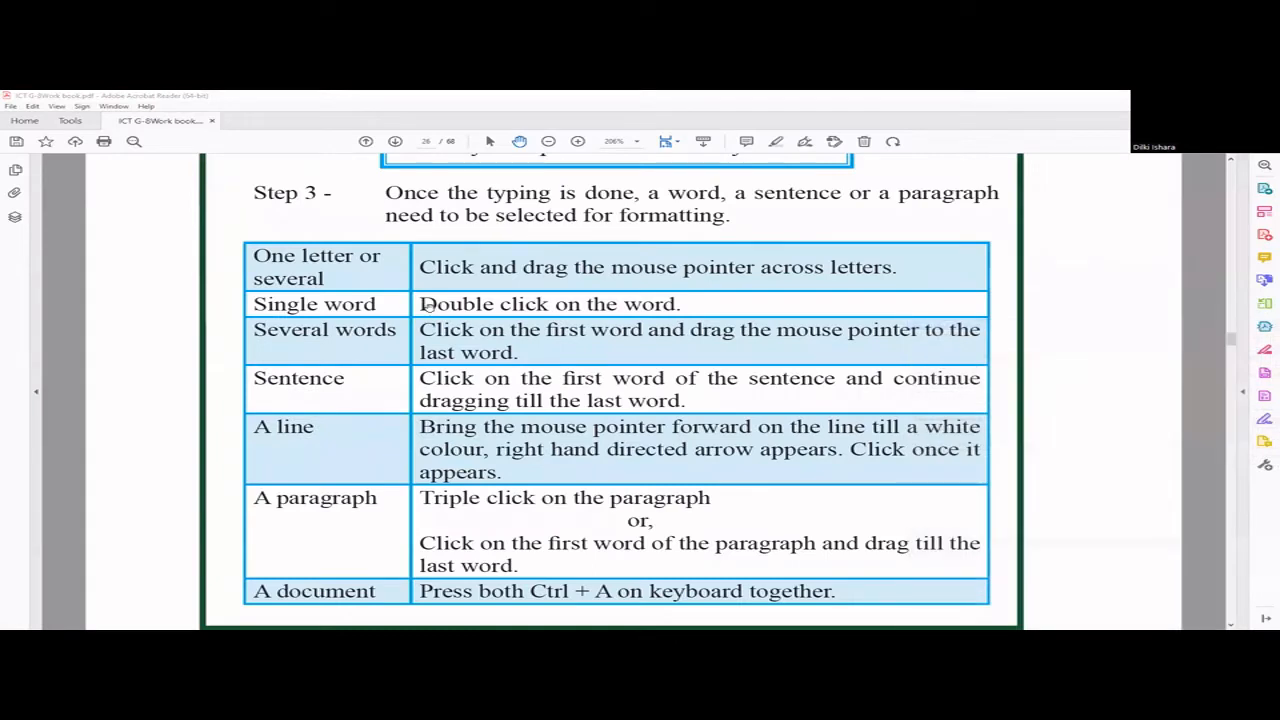
pyautogui.scroll(-3, 676, 306)
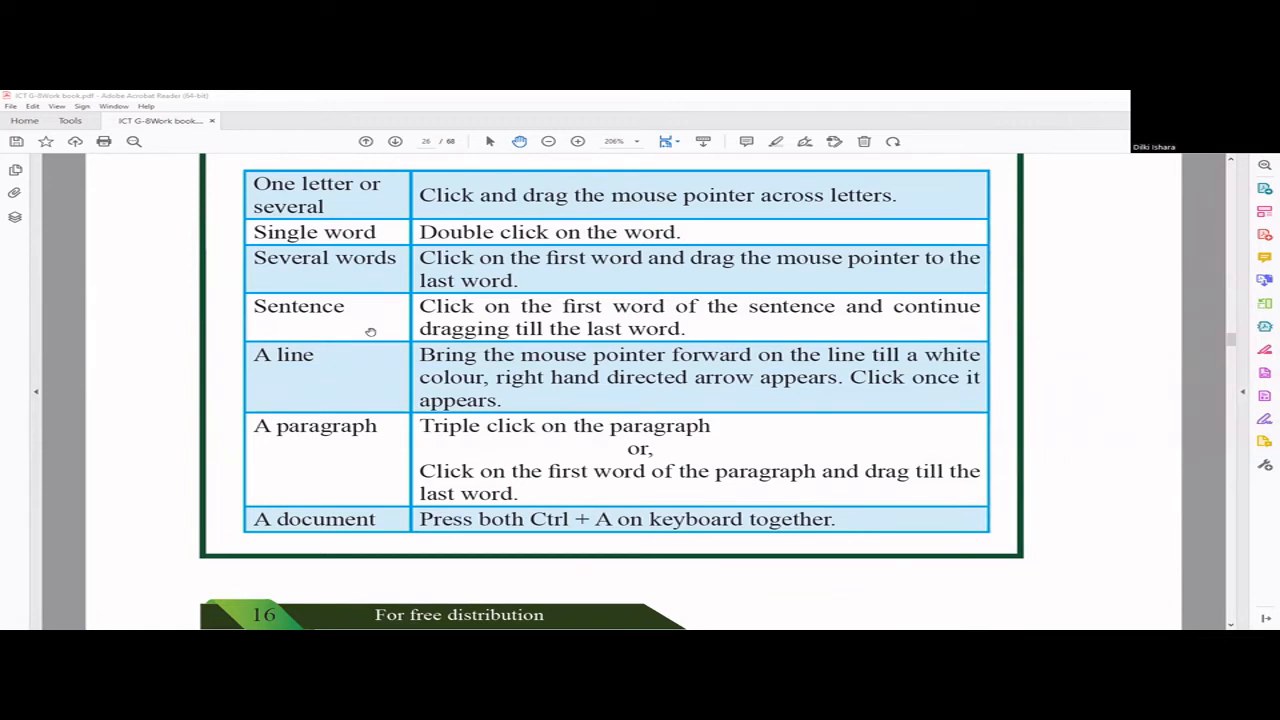
pyautogui.hotkey('alt', 'Tab')
pyautogui.click(726, 331)
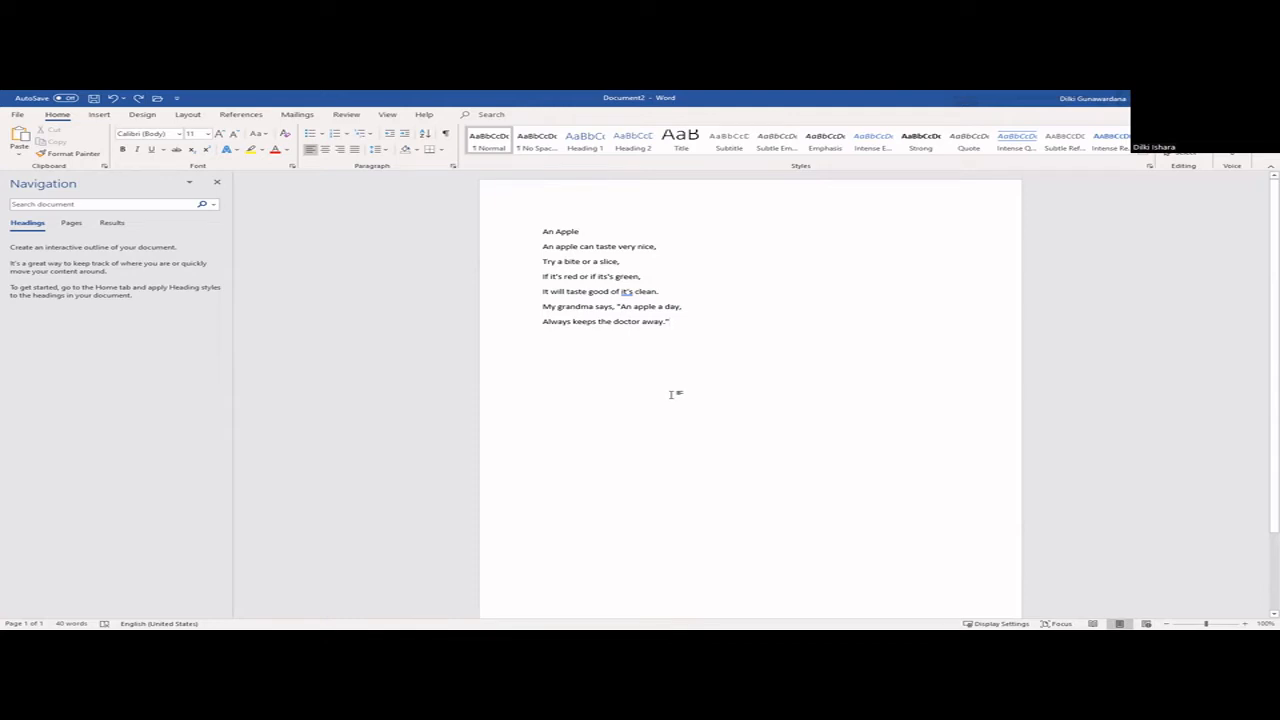
pyautogui.hotkey('ctrl', 'a')
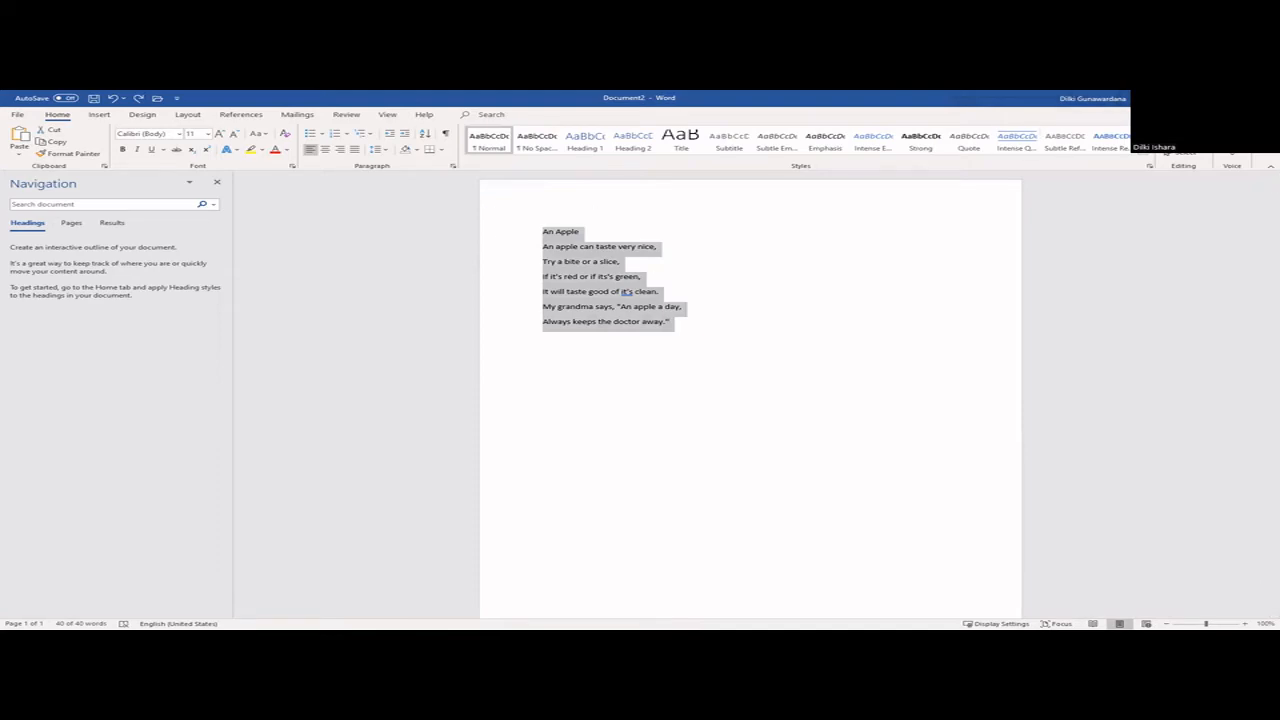
pyautogui.hotkey('alt', 'Tab')
pyautogui.scroll(-2, 593, 352)
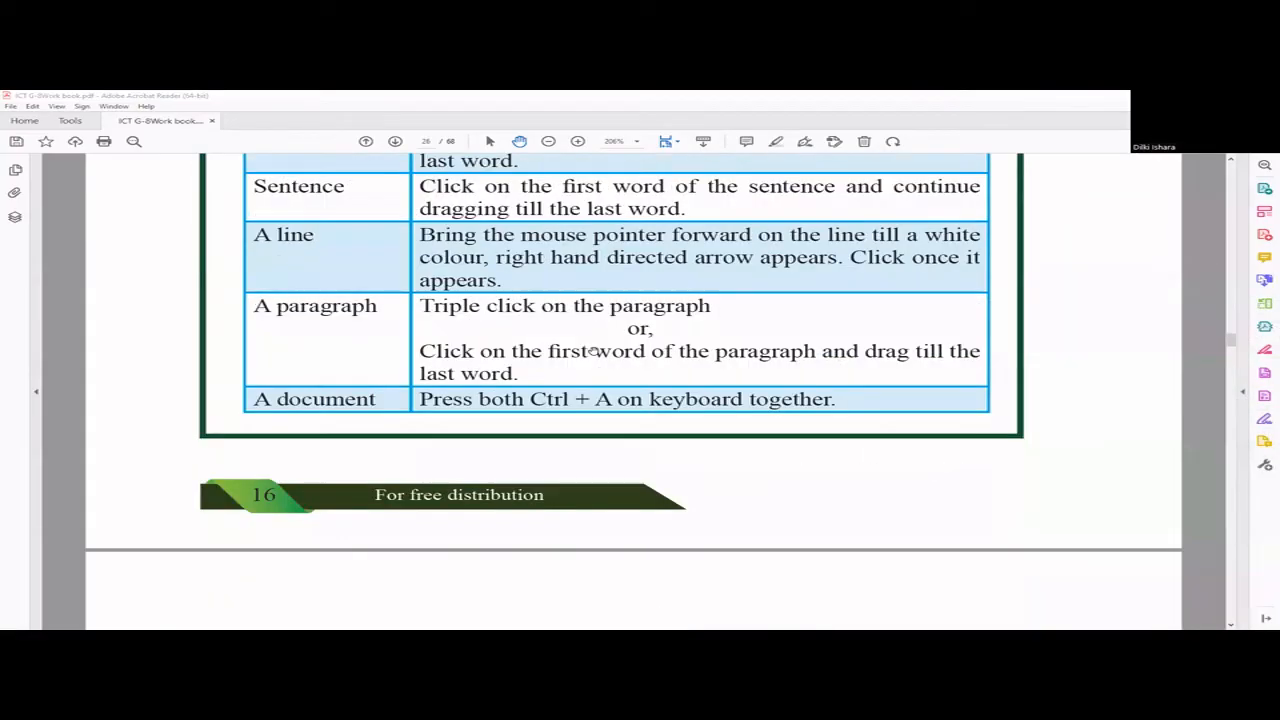
pyautogui.scroll(-3, 593, 352)
pyautogui.scroll(-1, 593, 352)
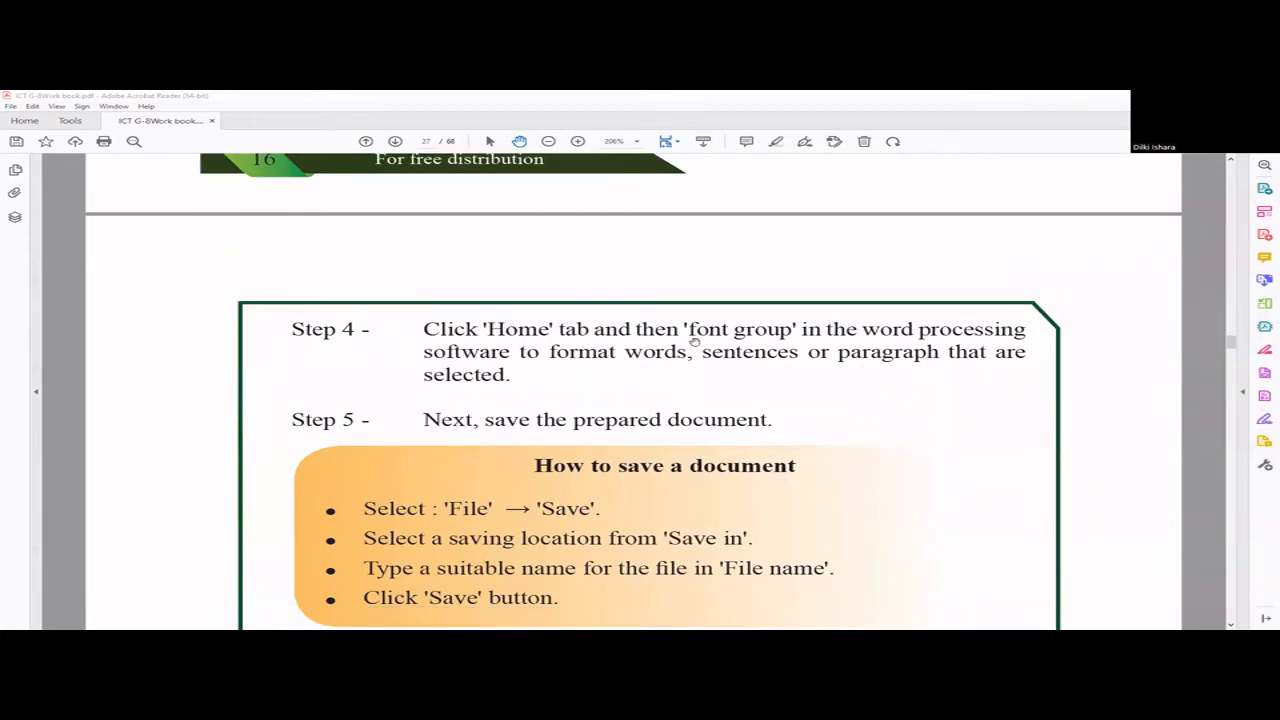
pyautogui.scroll(-2, 457, 352)
pyautogui.scroll(-2, 457, 352)
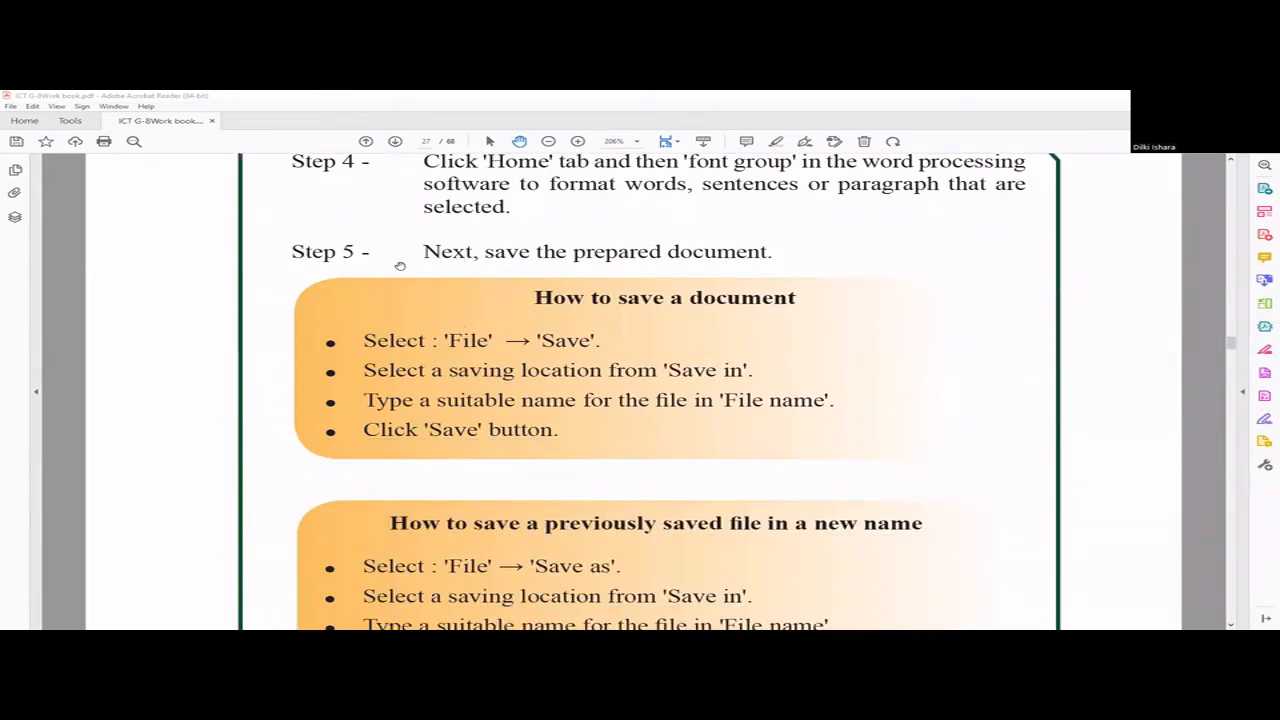
pyautogui.scroll(-1, 498, 294)
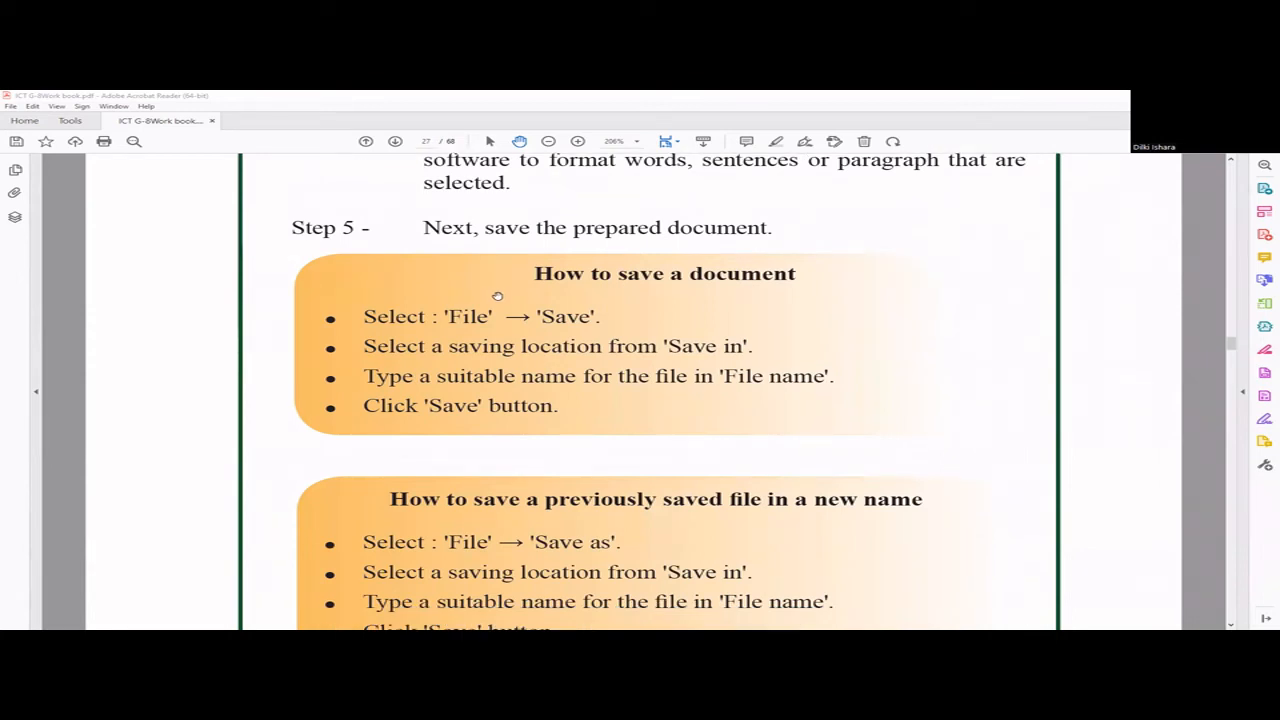
pyautogui.scroll(-1, 498, 294)
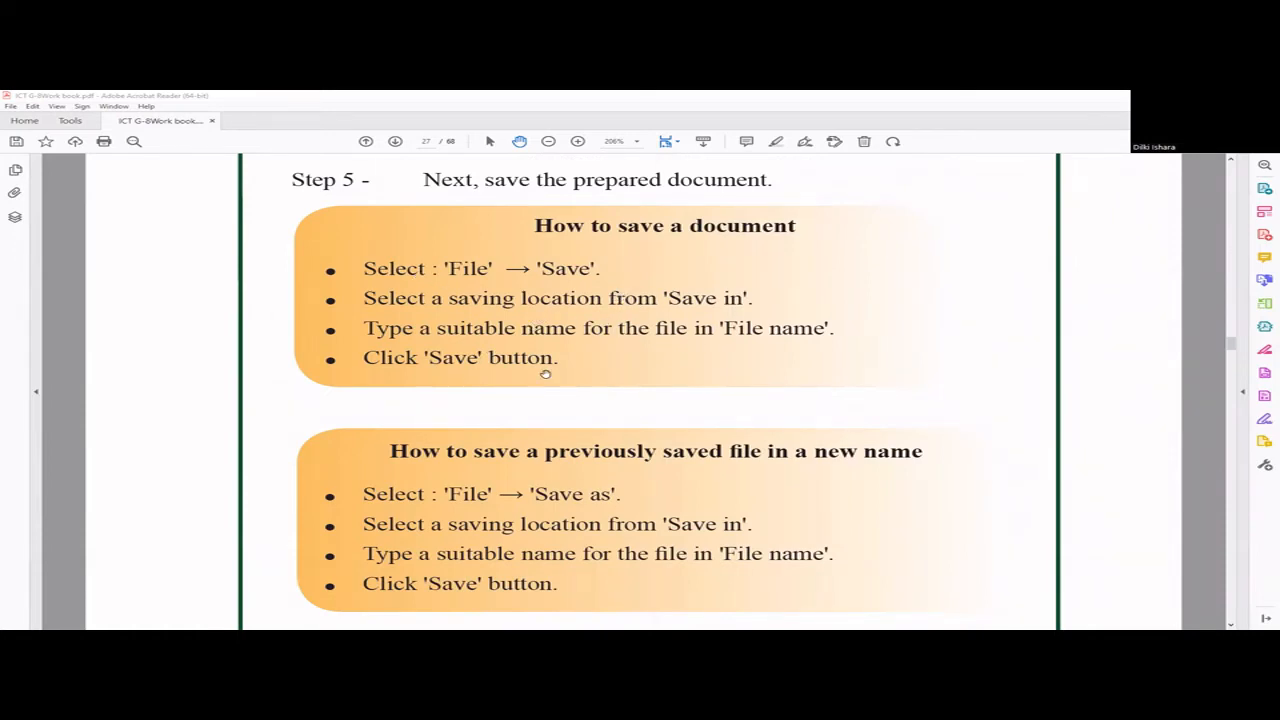
pyautogui.scroll(-2, 545, 374)
pyautogui.scroll(-2, 545, 374)
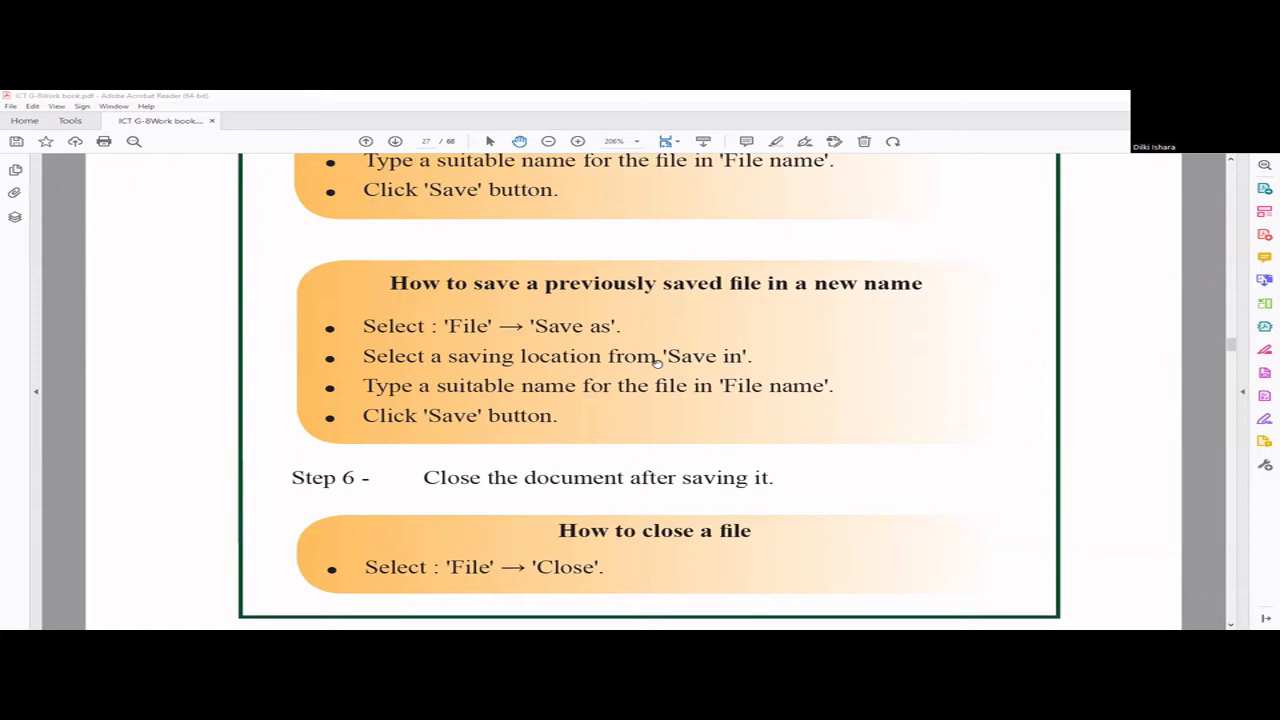
pyautogui.scroll(-2, 656, 362)
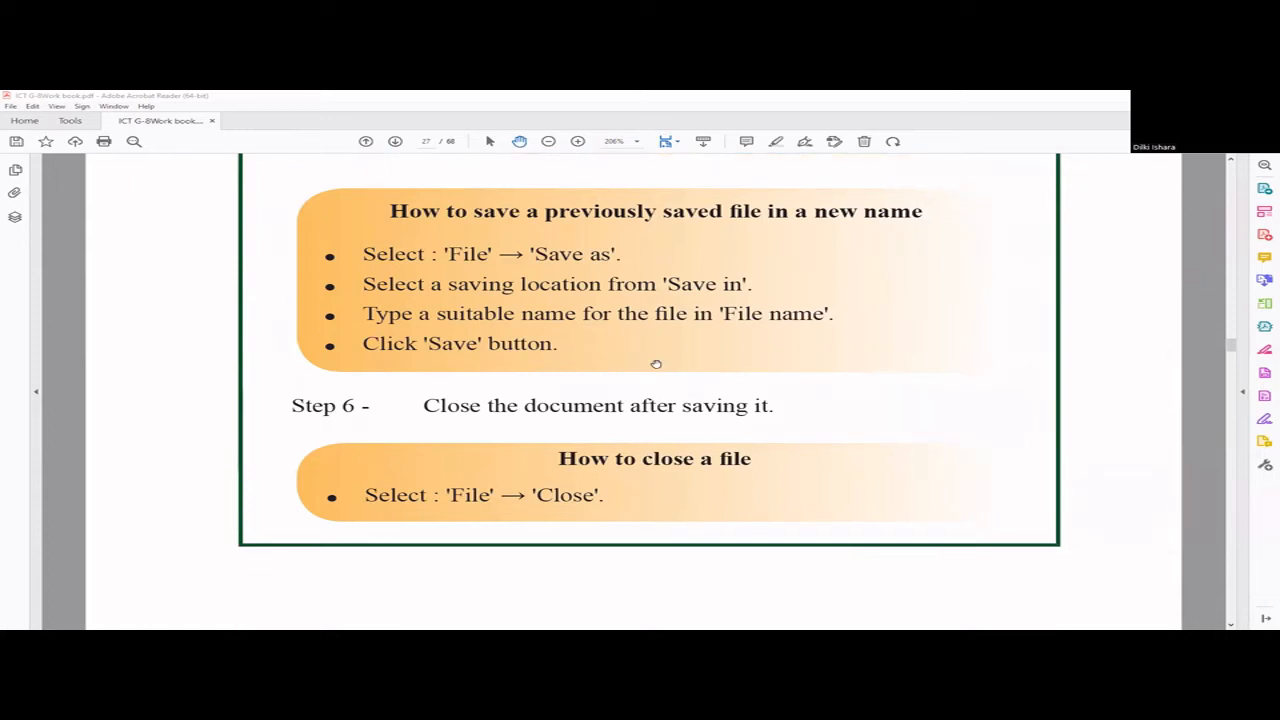
pyautogui.scroll(-2, 656, 364)
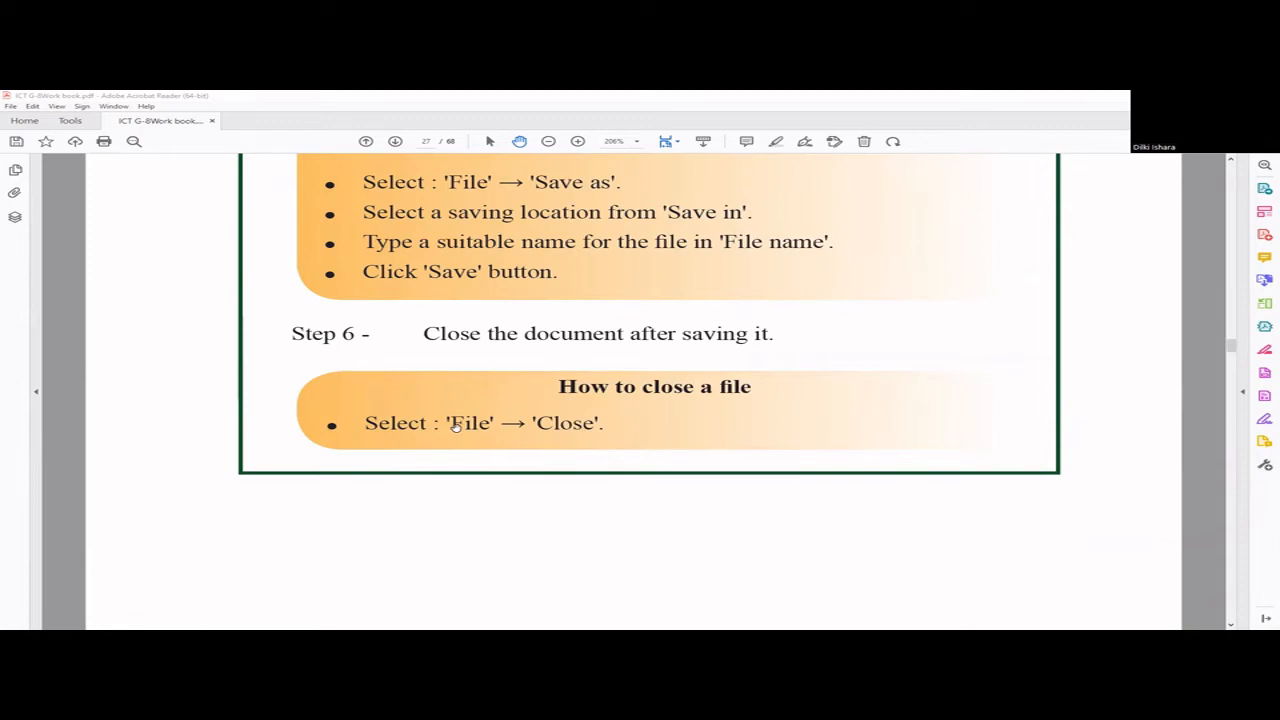
pyautogui.scroll(-5, 588, 430)
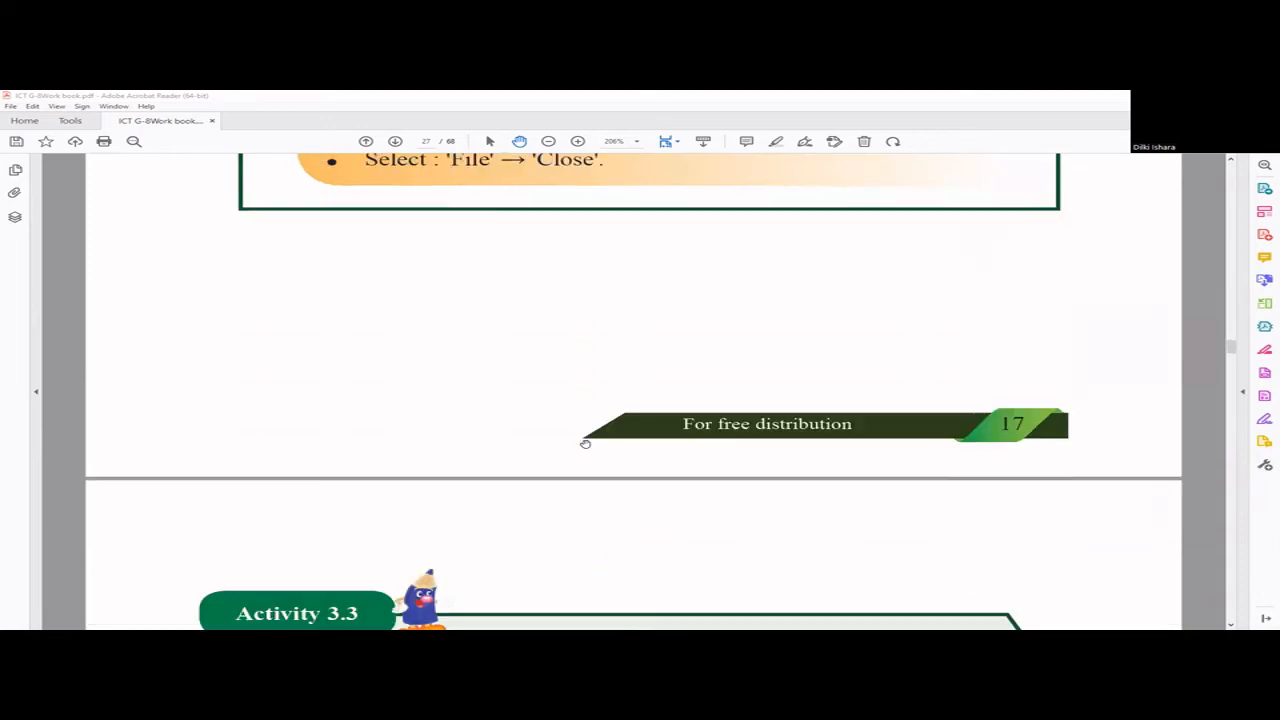
pyautogui.scroll(-4, 585, 447)
pyautogui.scroll(4, 585, 447)
pyautogui.scroll(4, 585, 447)
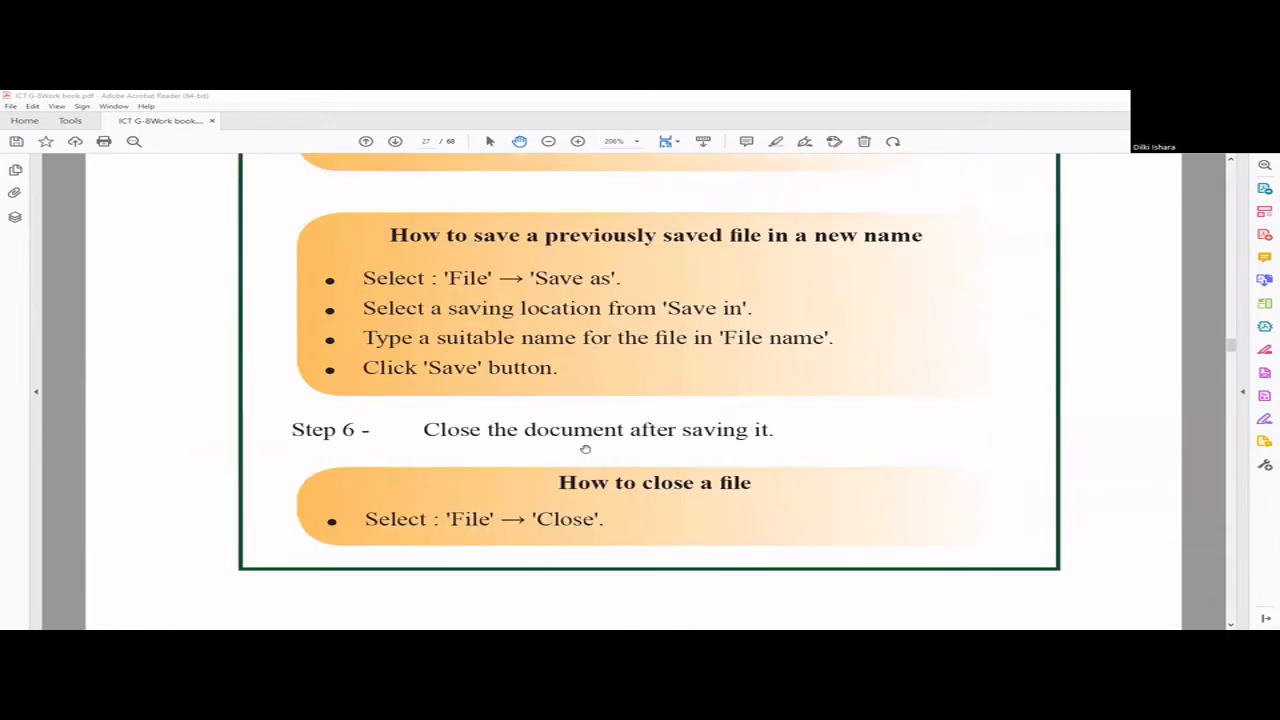
pyautogui.scroll(4, 585, 447)
pyautogui.scroll(4, 585, 447)
pyautogui.scroll(4, 585, 447)
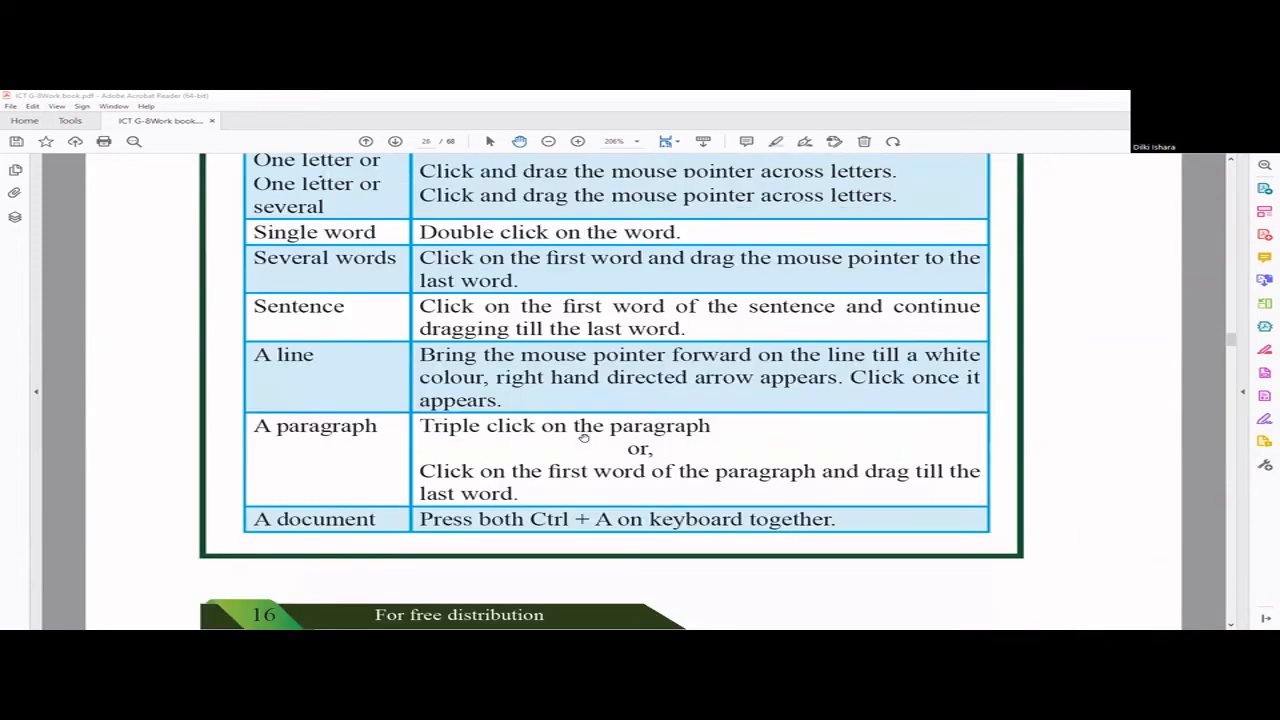
pyautogui.scroll(4, 585, 437)
pyautogui.scroll(4, 585, 437)
pyautogui.scroll(4, 585, 437)
pyautogui.scroll(4, 585, 437)
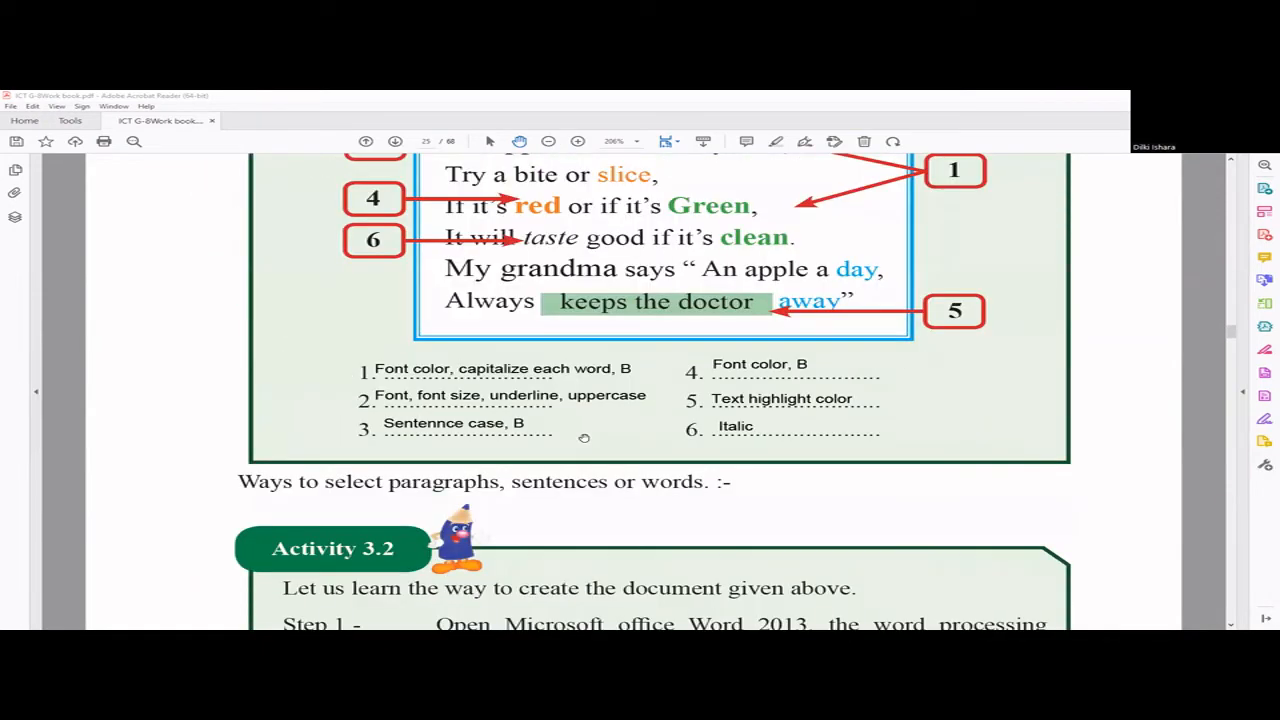
pyautogui.scroll(3, 585, 437)
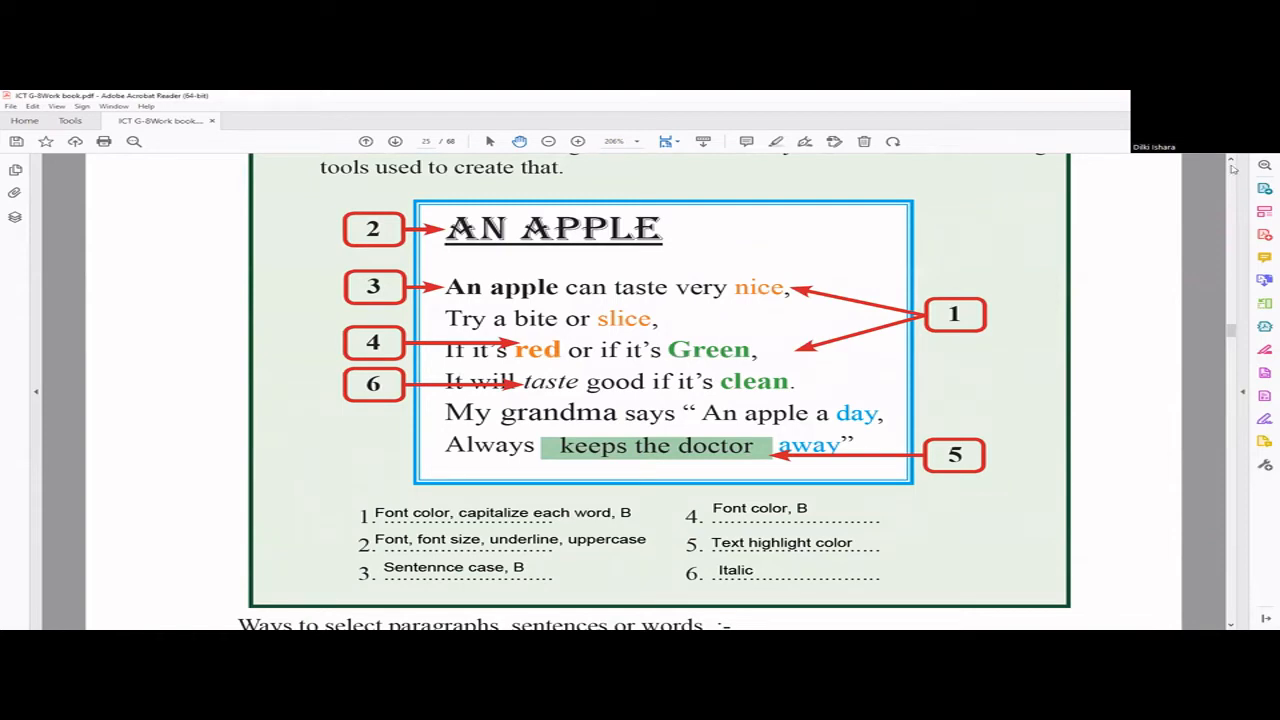
# Step: Restore the workbook window to a smaller size
pyautogui.moveTo(953, 96); pyautogui.dragTo(1235, 170)
# Step: Minimize the workbook window, switch to Word and clear the poem selection
pyautogui.press('super+Down')
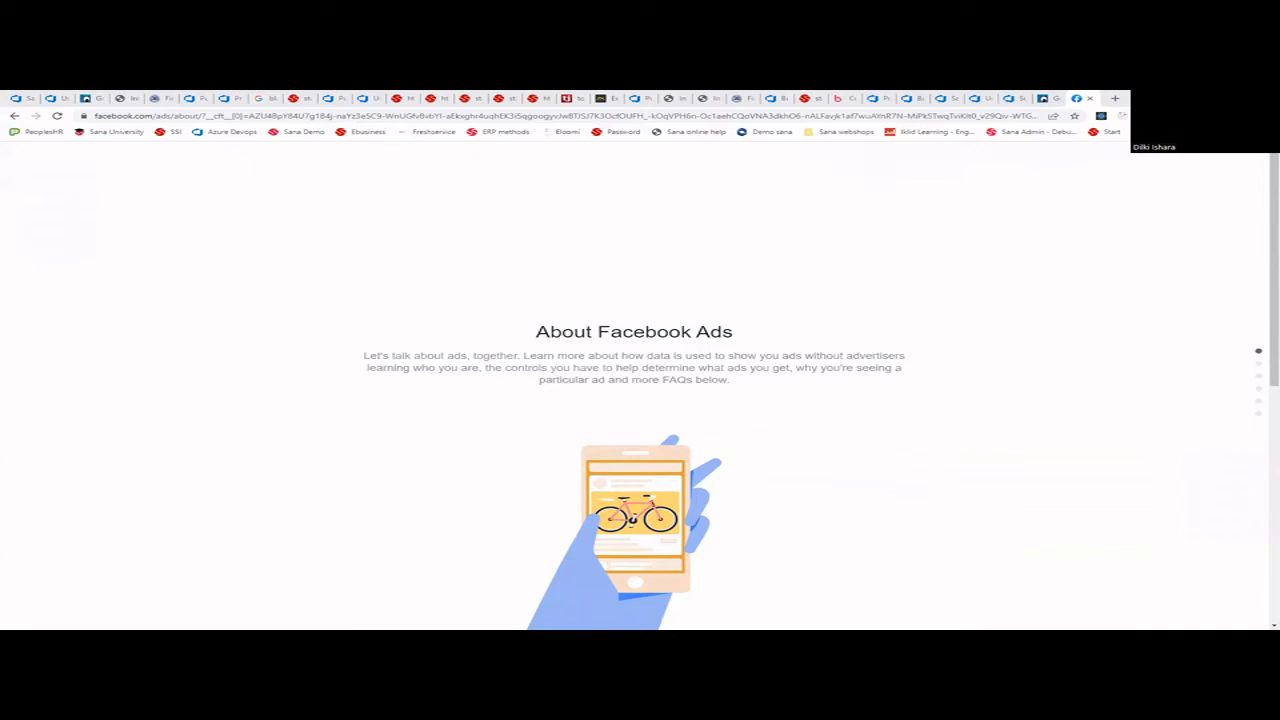
pyautogui.hotkey('alt', 'Tab')
pyautogui.click(708, 301)
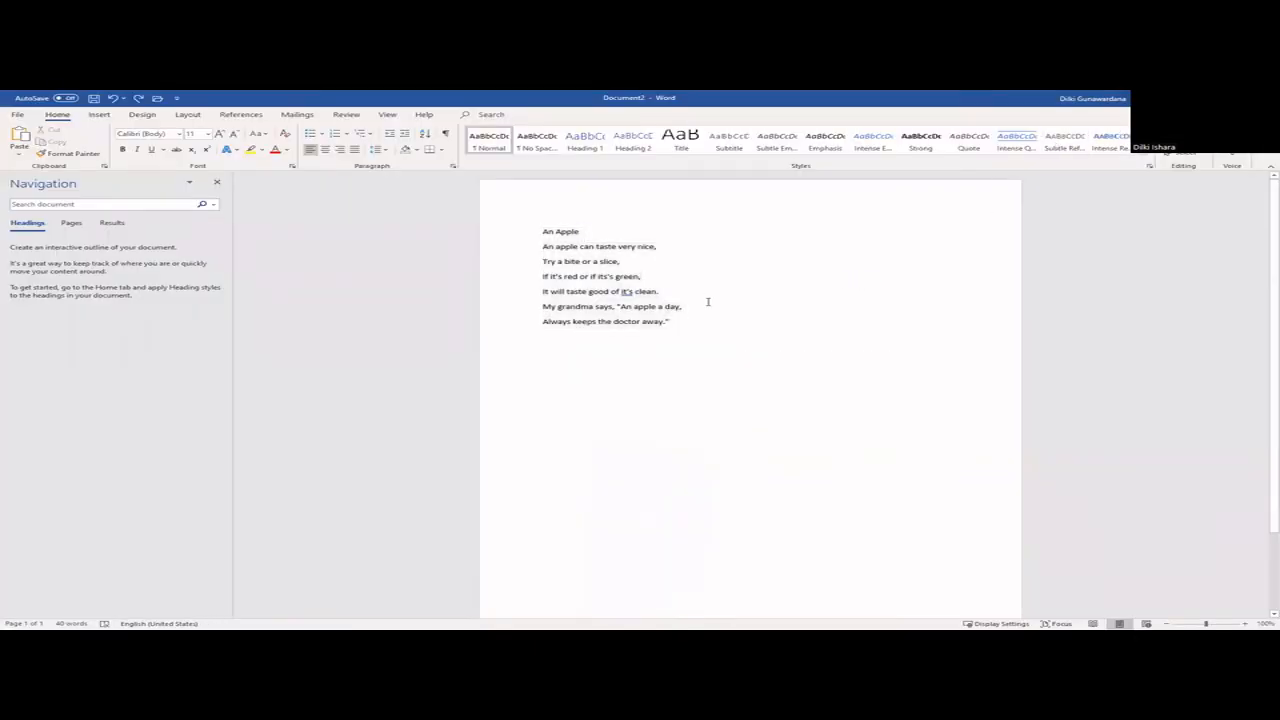
# Step: Save the document as An Apple in the Grade 8 folder on the Data (D:) drive
pyautogui.click(17, 115)
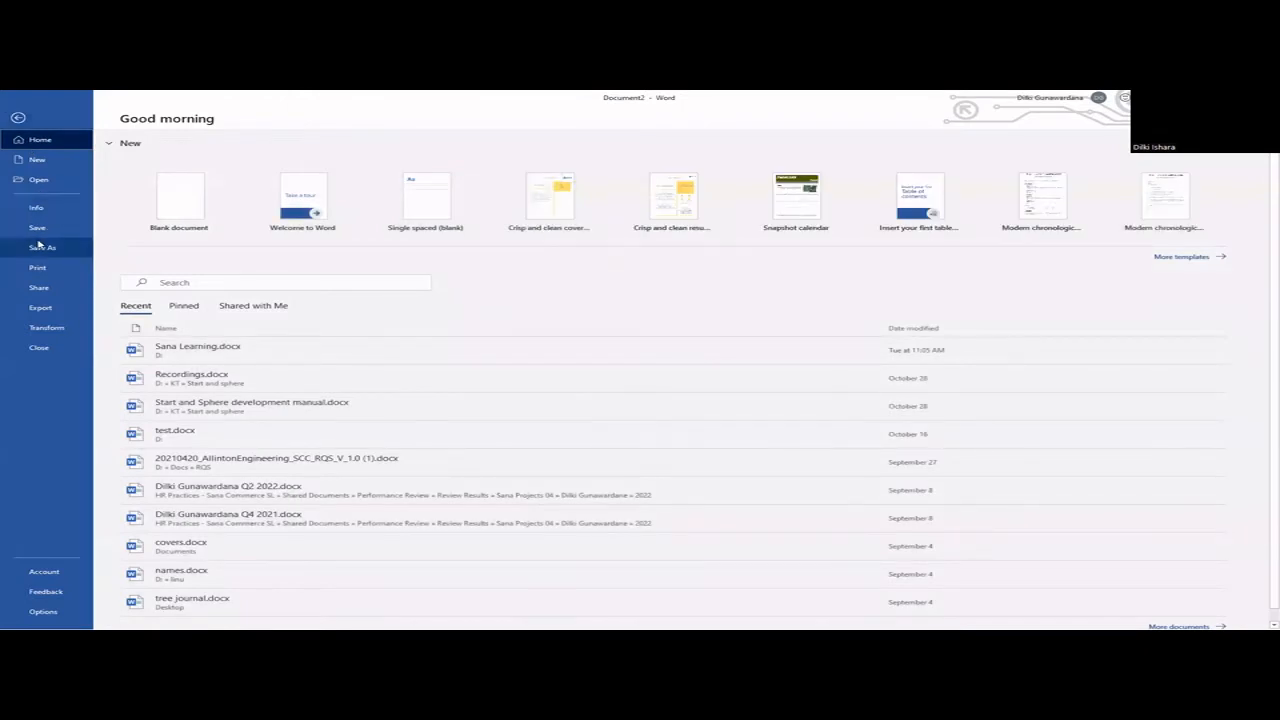
pyautogui.click(42, 246)
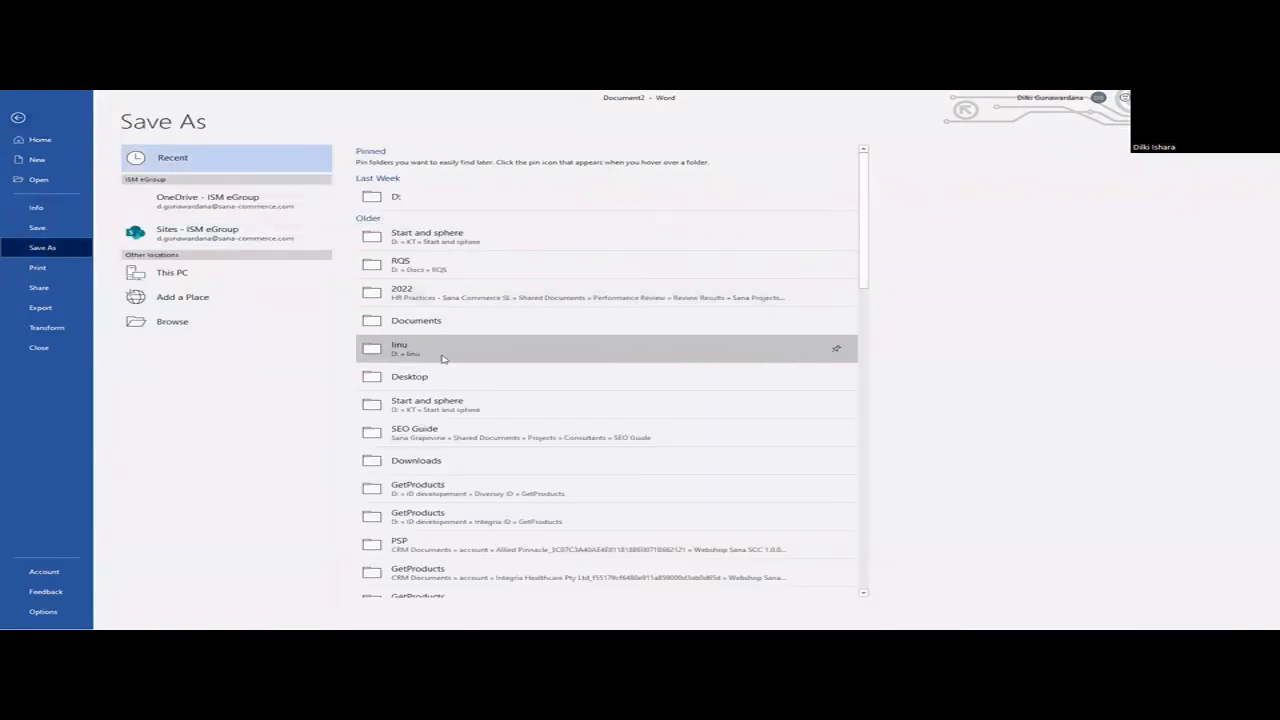
pyautogui.click(172, 321)
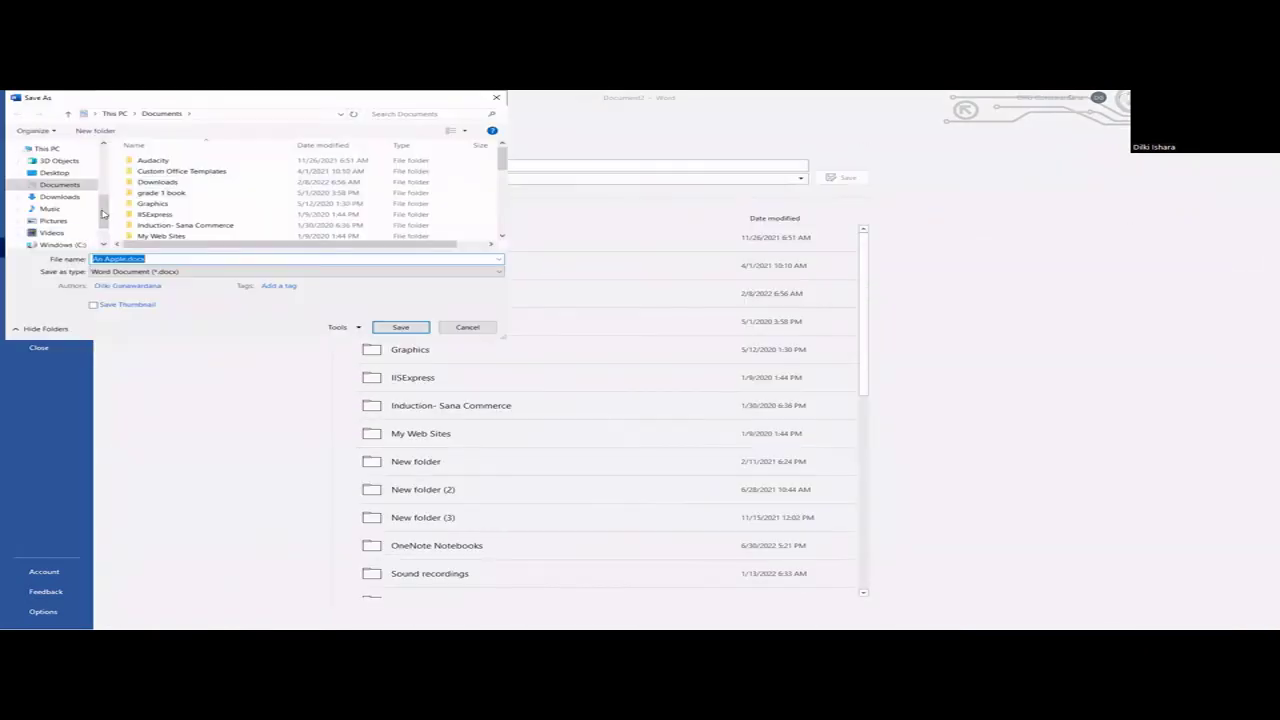
pyautogui.click(50, 240)
pyautogui.doubleClick(160, 170)
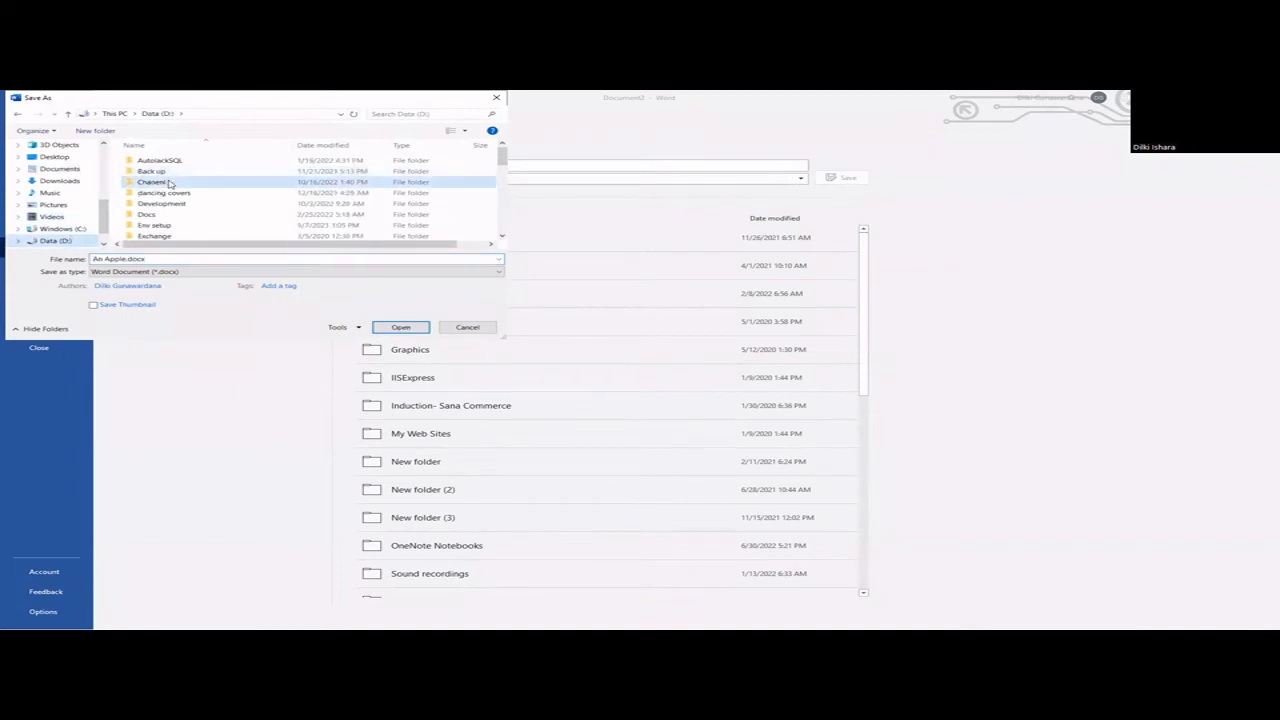
pyautogui.doubleClick(379, 172)
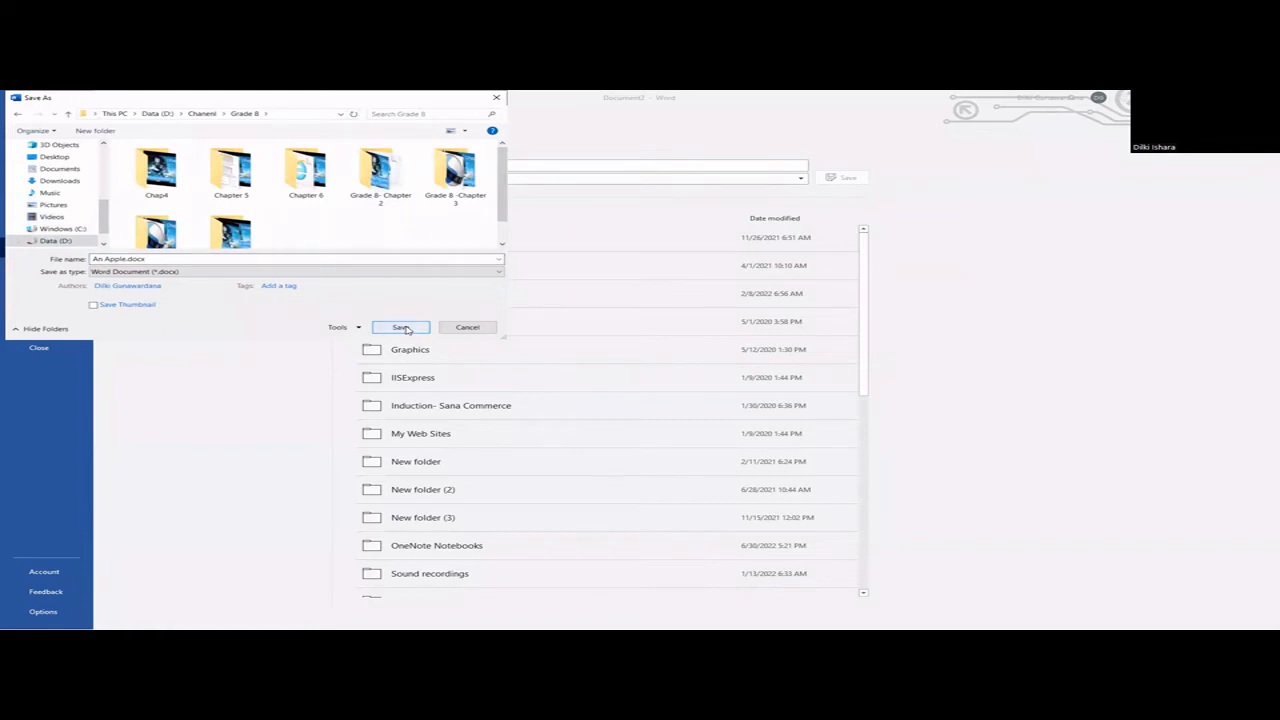
pyautogui.click(401, 327)
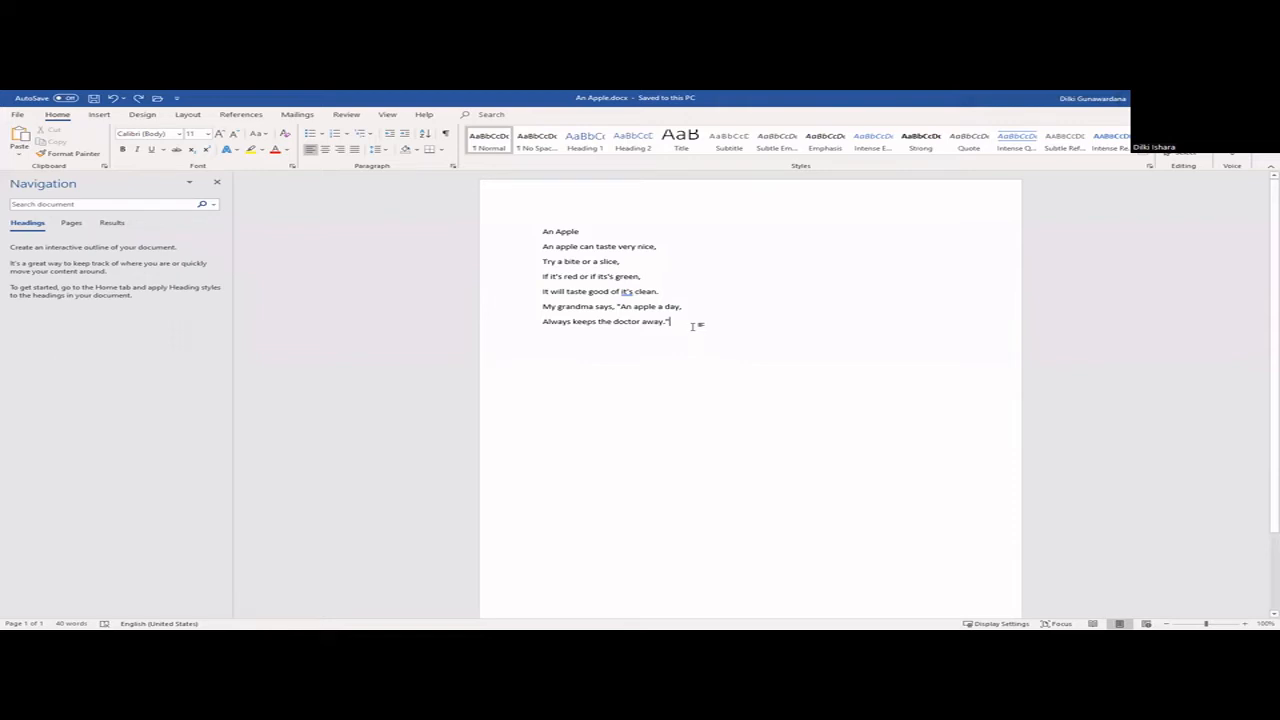
# Step: Apply Times New Roman at size 22 to the entire poem
pyautogui.hotkey('ctrl', 'a')
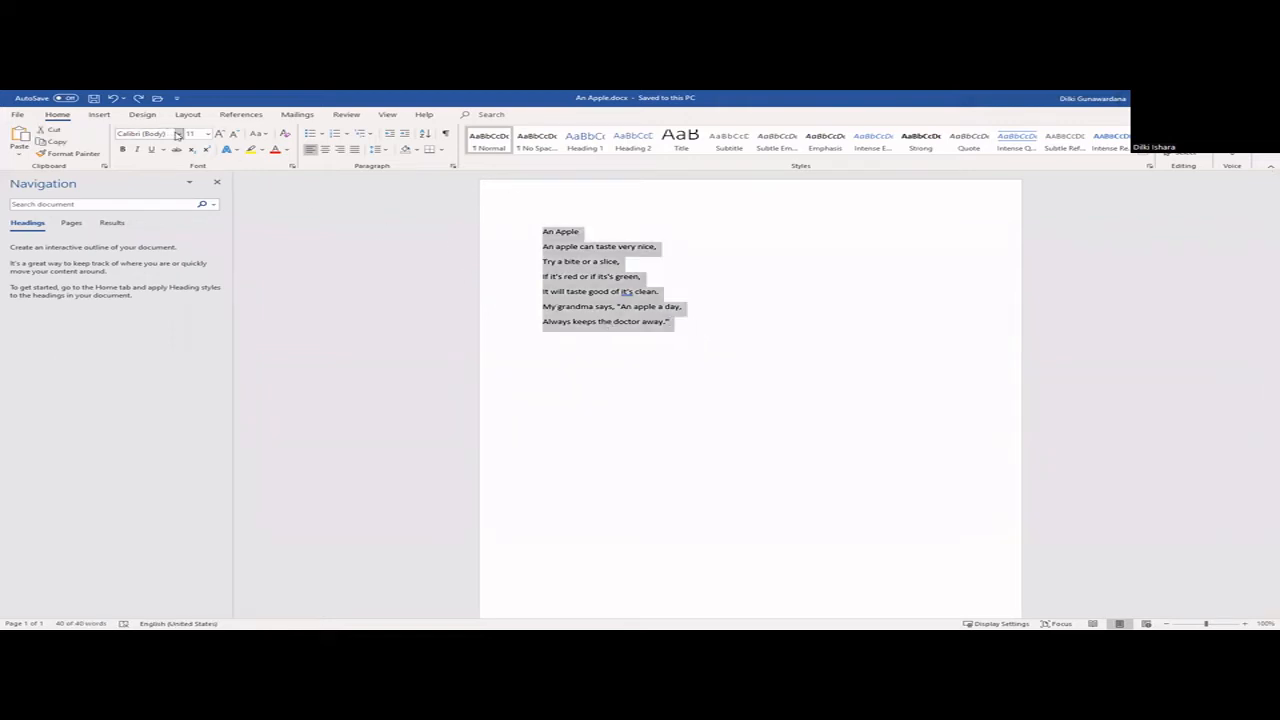
pyautogui.click(178, 134)
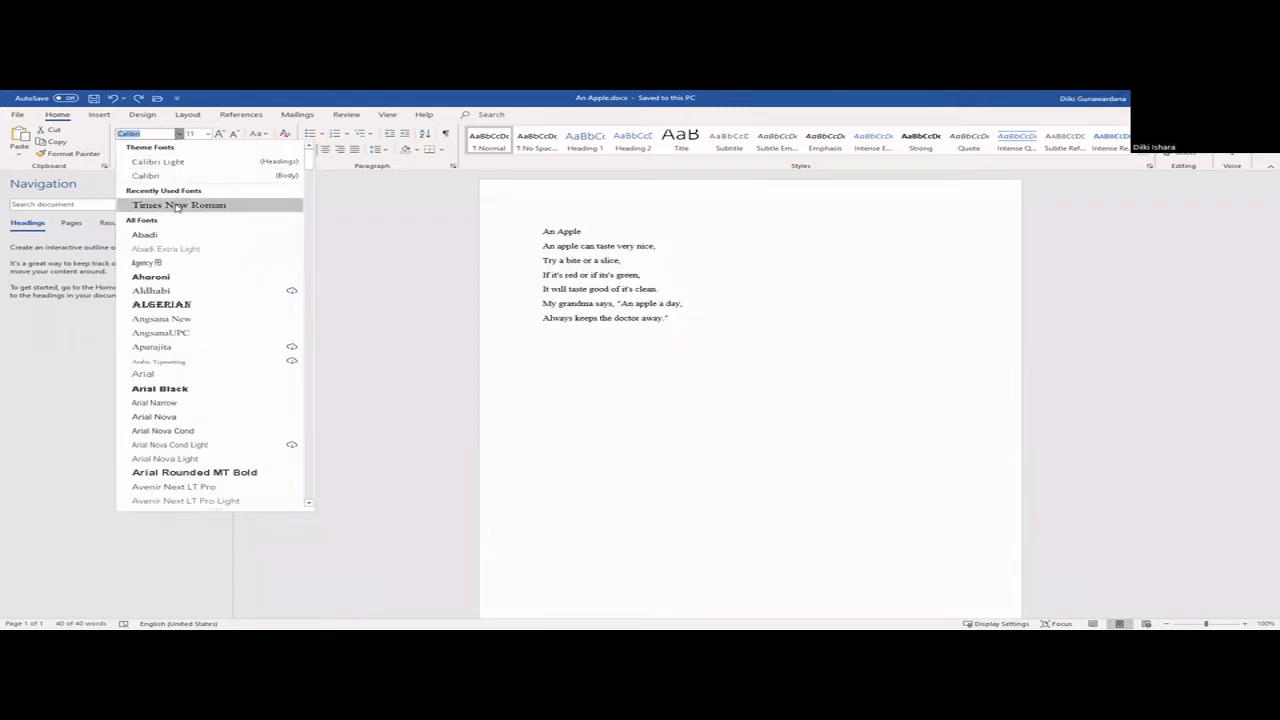
pyautogui.click(178, 205)
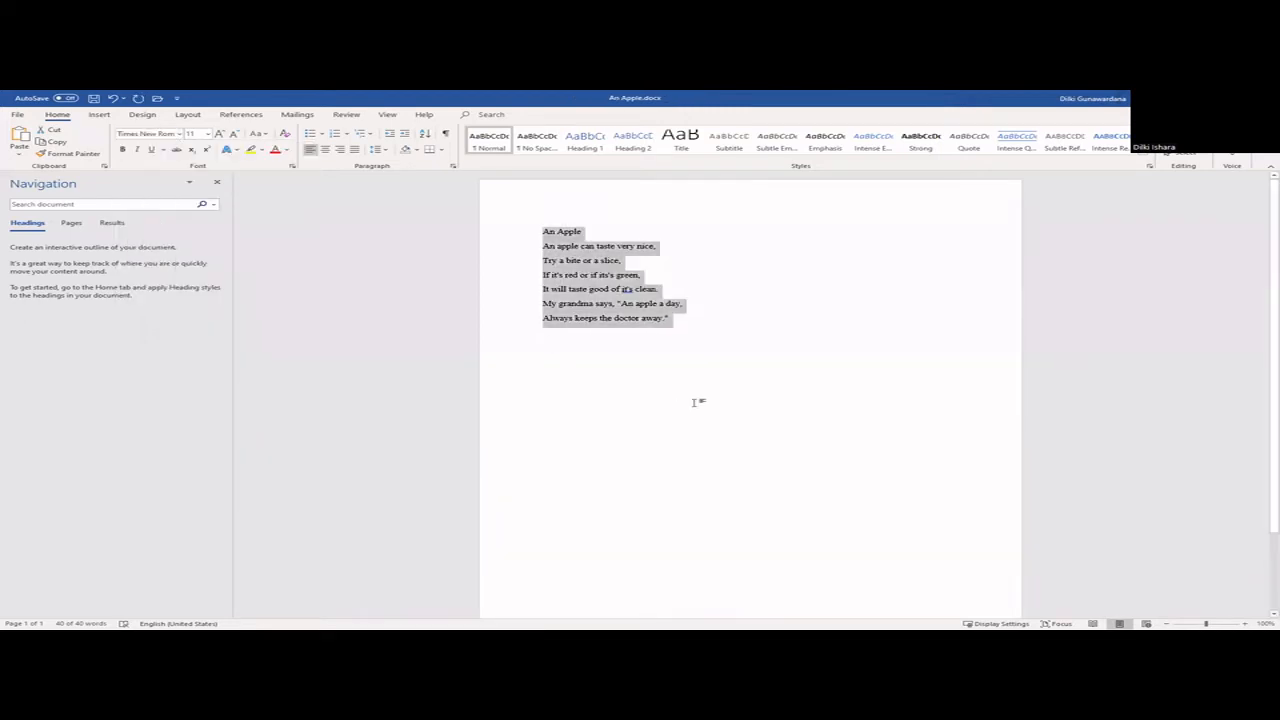
pyautogui.click(207, 134)
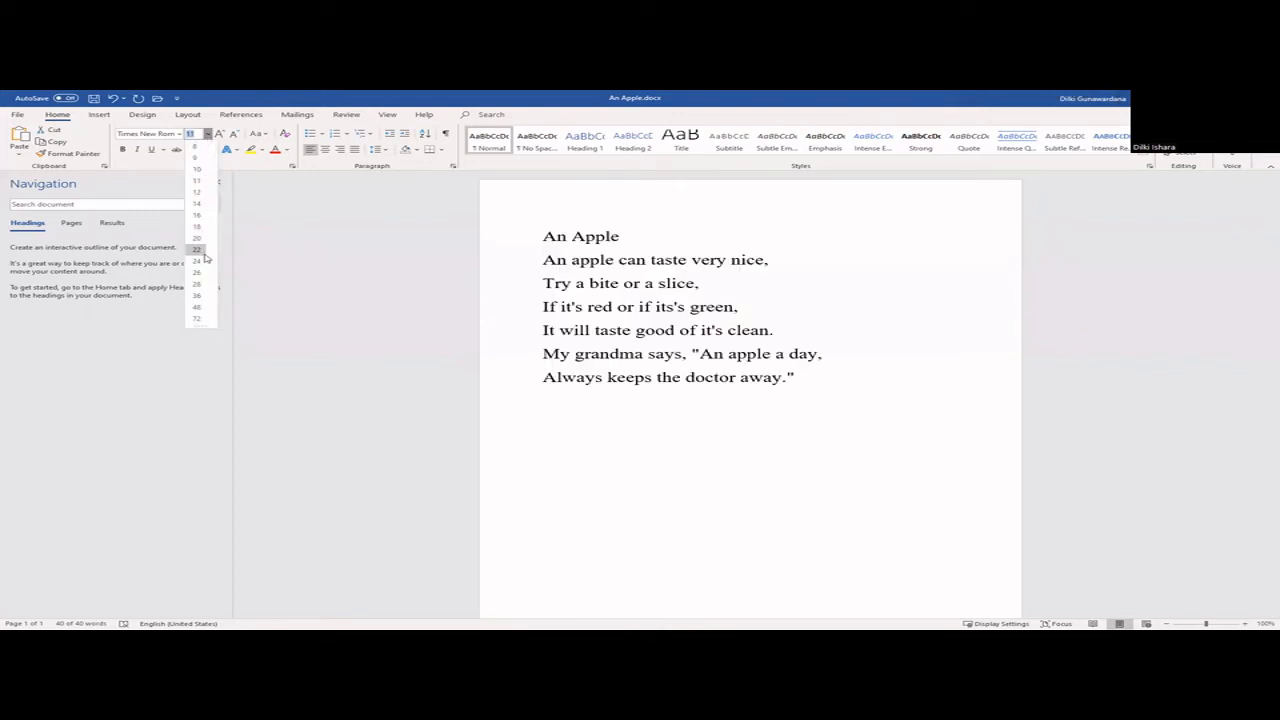
pyautogui.click(197, 250)
# Step: Deselect the text and select the An Apple title line
pyautogui.click(780, 460)
pyautogui.click(640, 236)
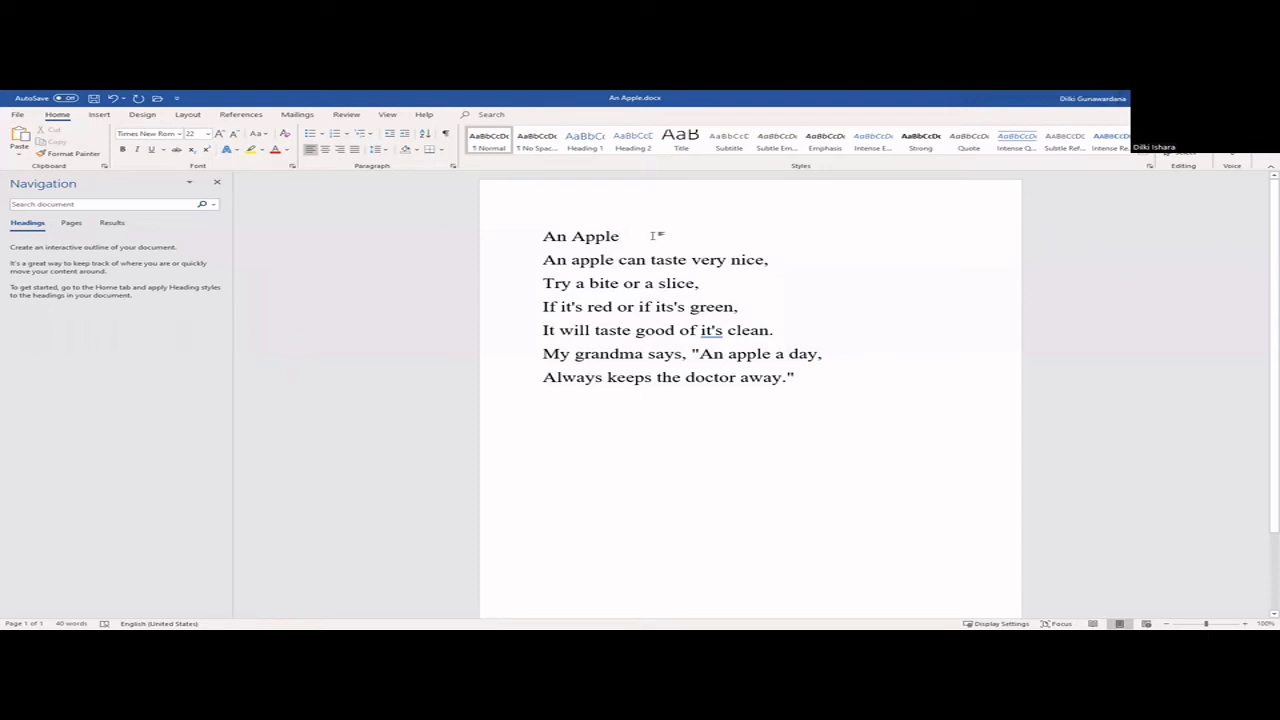
pyautogui.moveTo(622, 236); pyautogui.dragTo(540, 236)
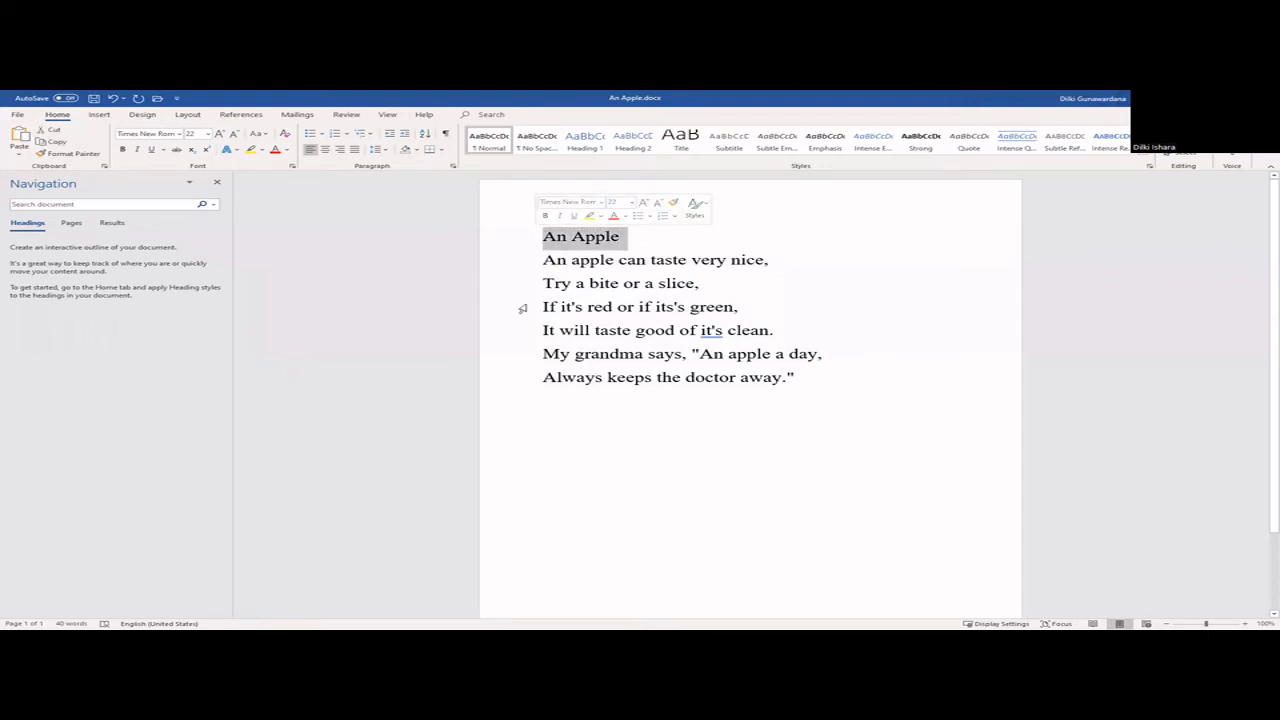
# Step: Set the AN APPLE title in Algerian, bold, underlined, at font size 36
pyautogui.click(180, 135)
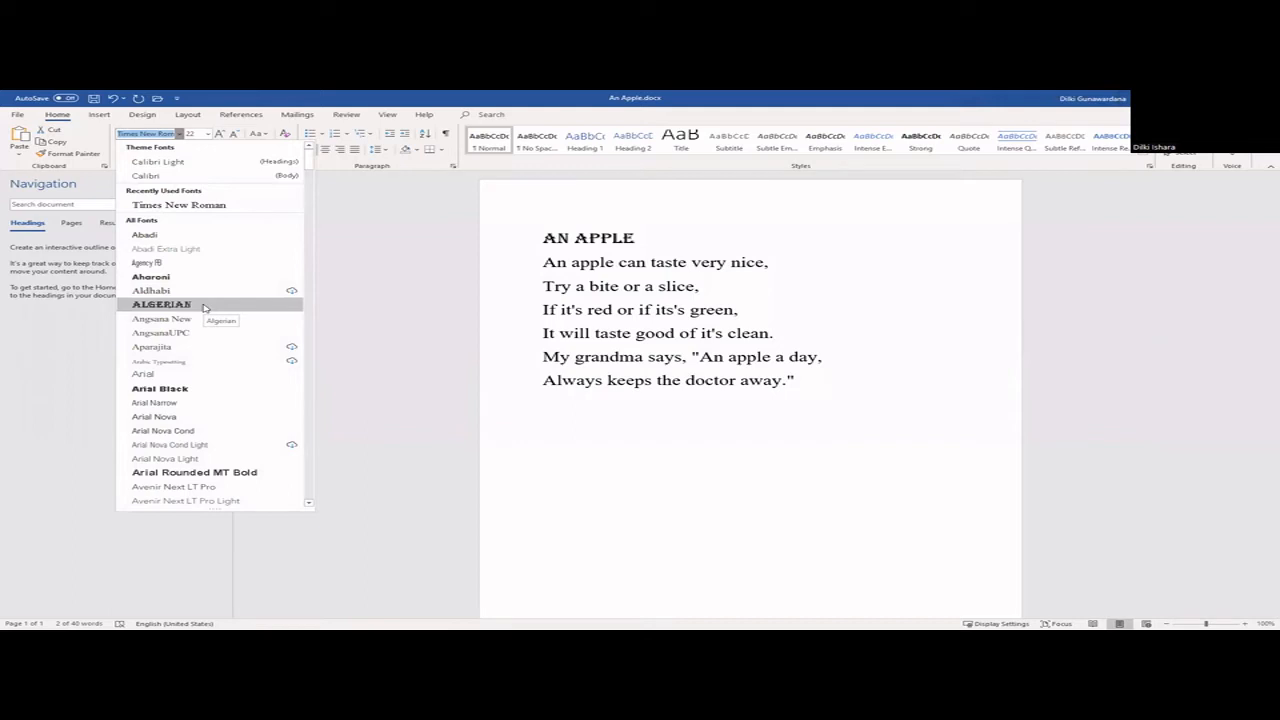
pyautogui.click(204, 307)
pyautogui.click(125, 150)
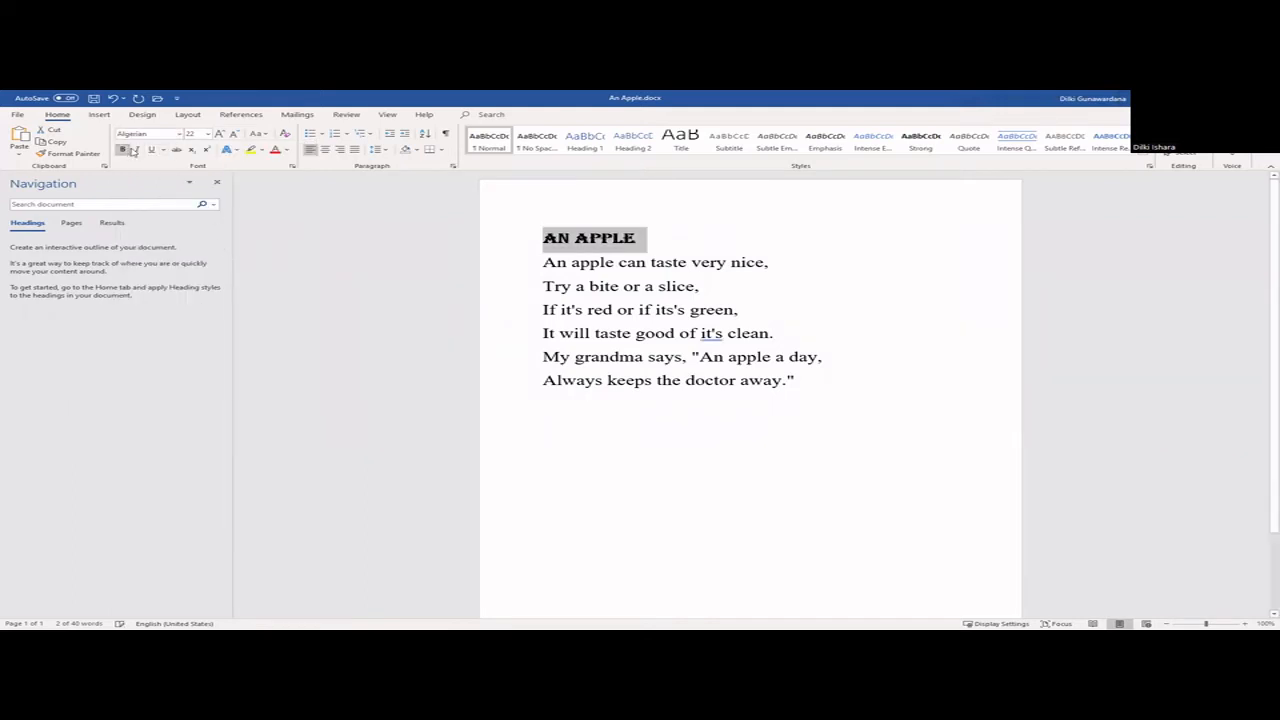
pyautogui.click(152, 150)
pyautogui.click(207, 134)
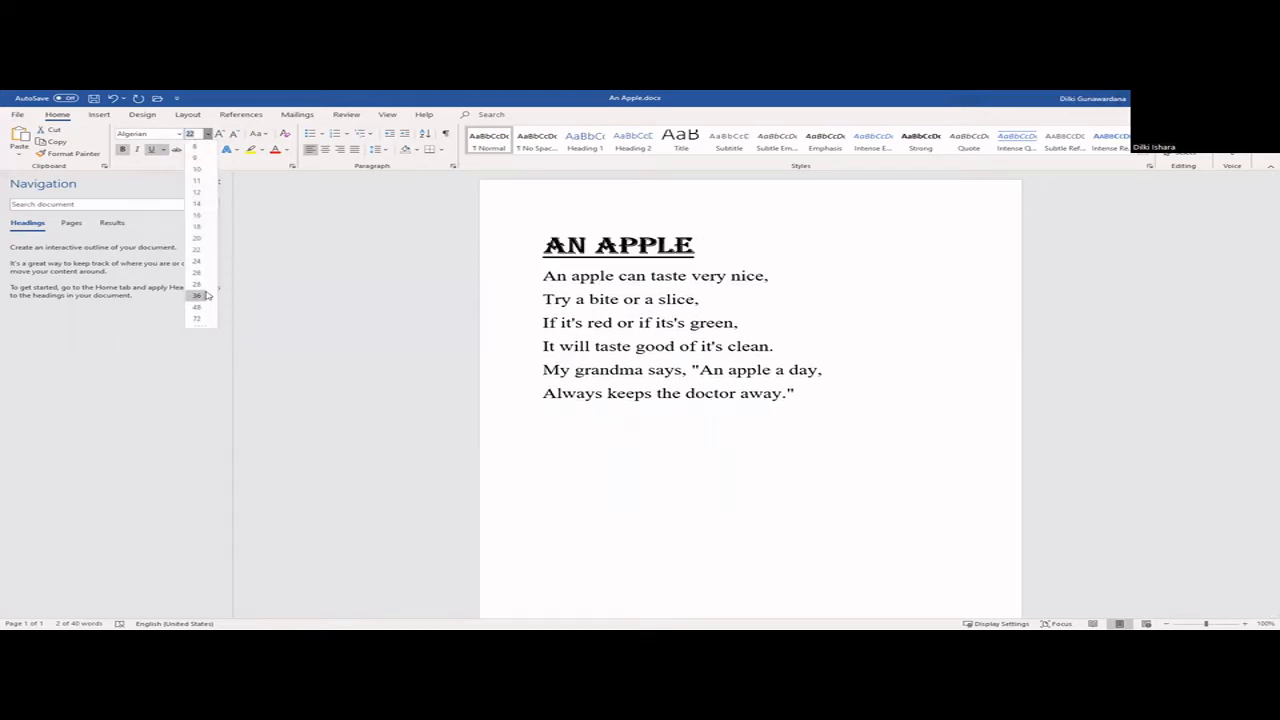
pyautogui.click(197, 295)
pyautogui.click(123, 150)
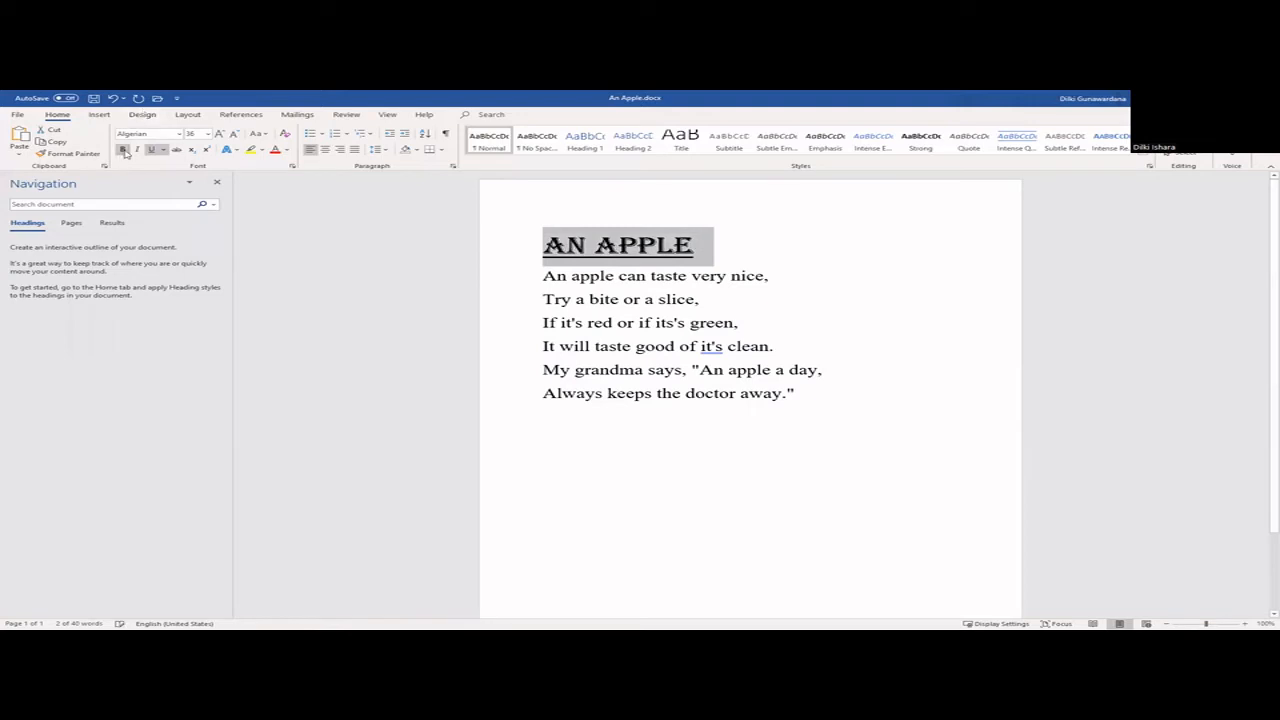
pyautogui.click(350, 325)
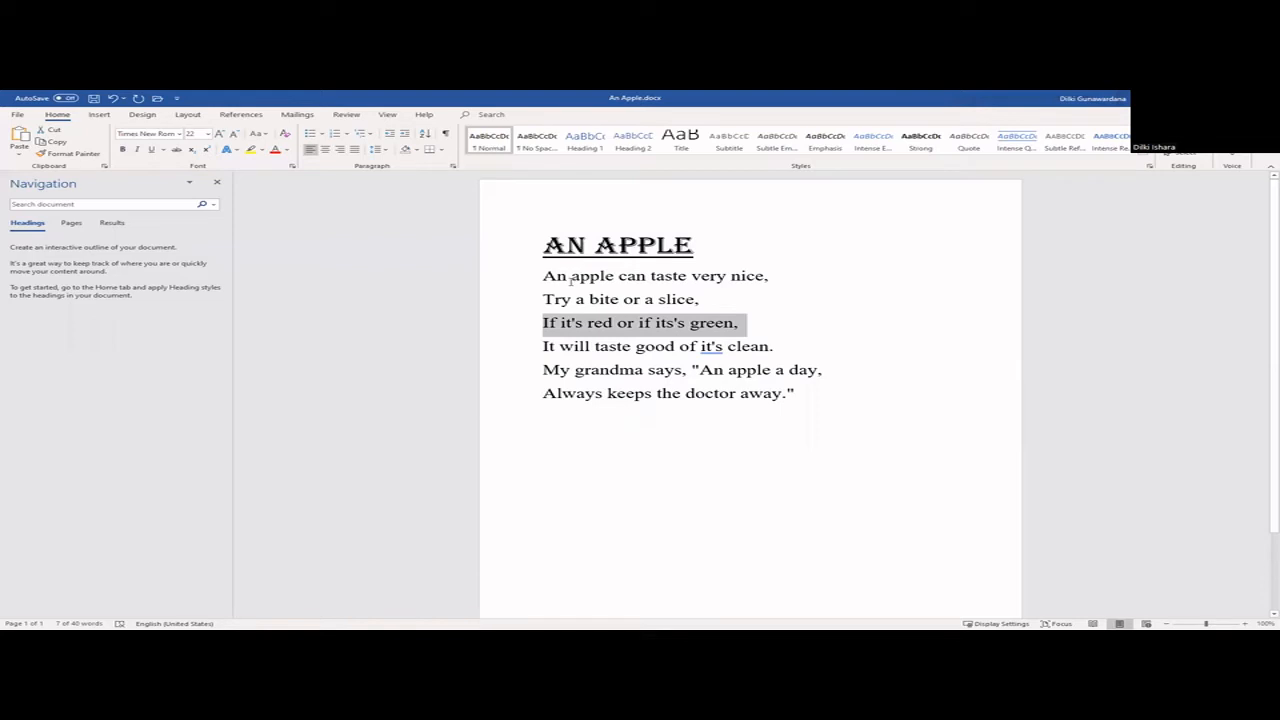
# Step: Make 'An apple' bold and colour the words 'nice' and 'slice' orange
pyautogui.moveTo(543, 277); pyautogui.dragTo(616, 277)
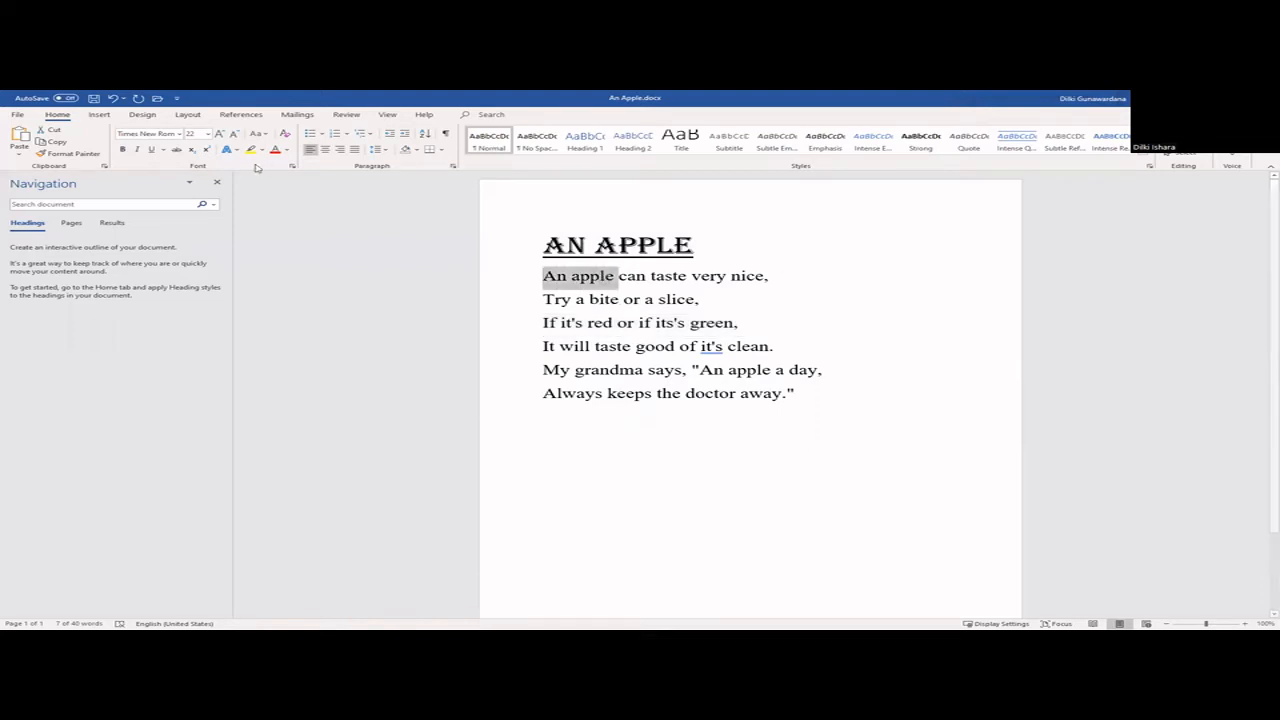
pyautogui.click(124, 150)
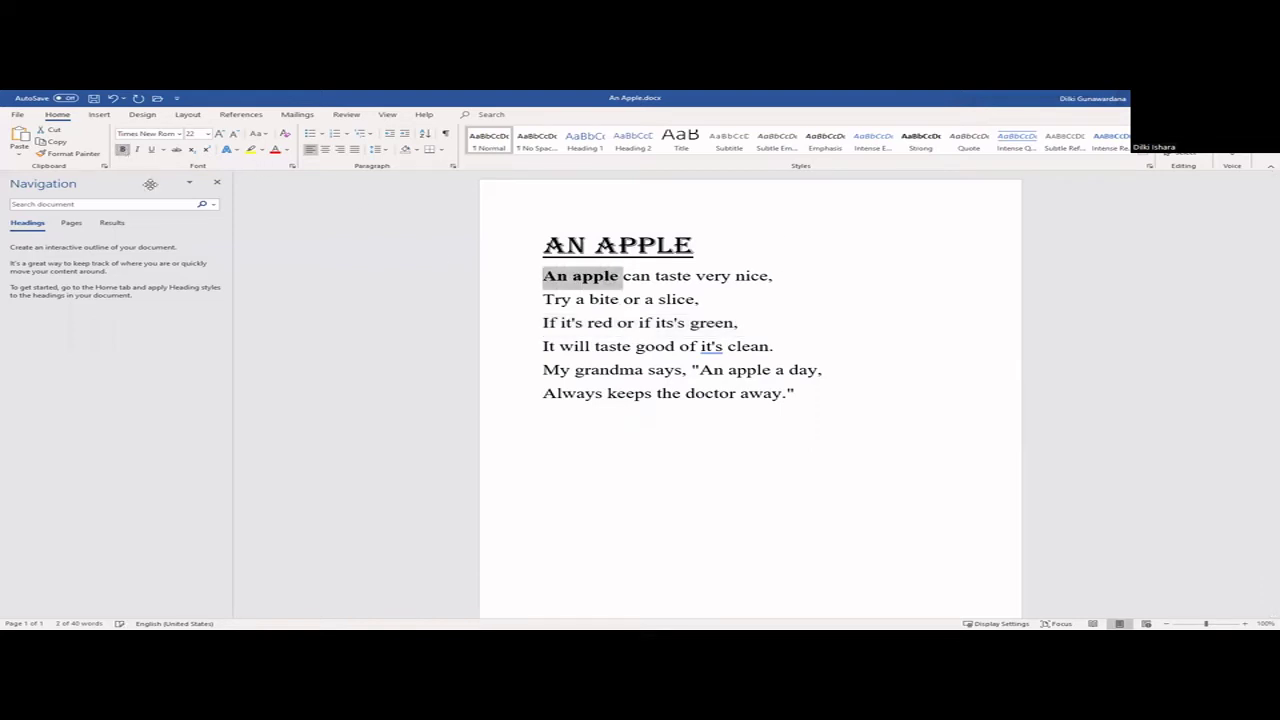
pyautogui.doubleClick(750, 276)
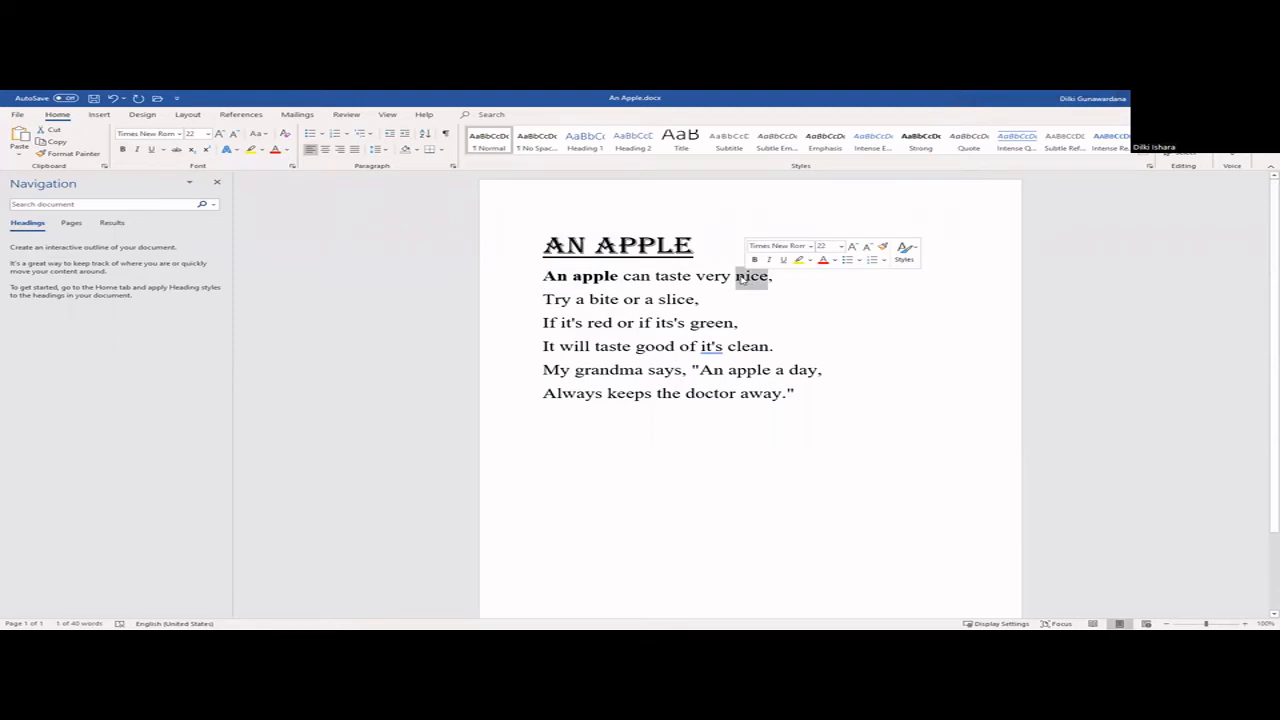
pyautogui.click(286, 150)
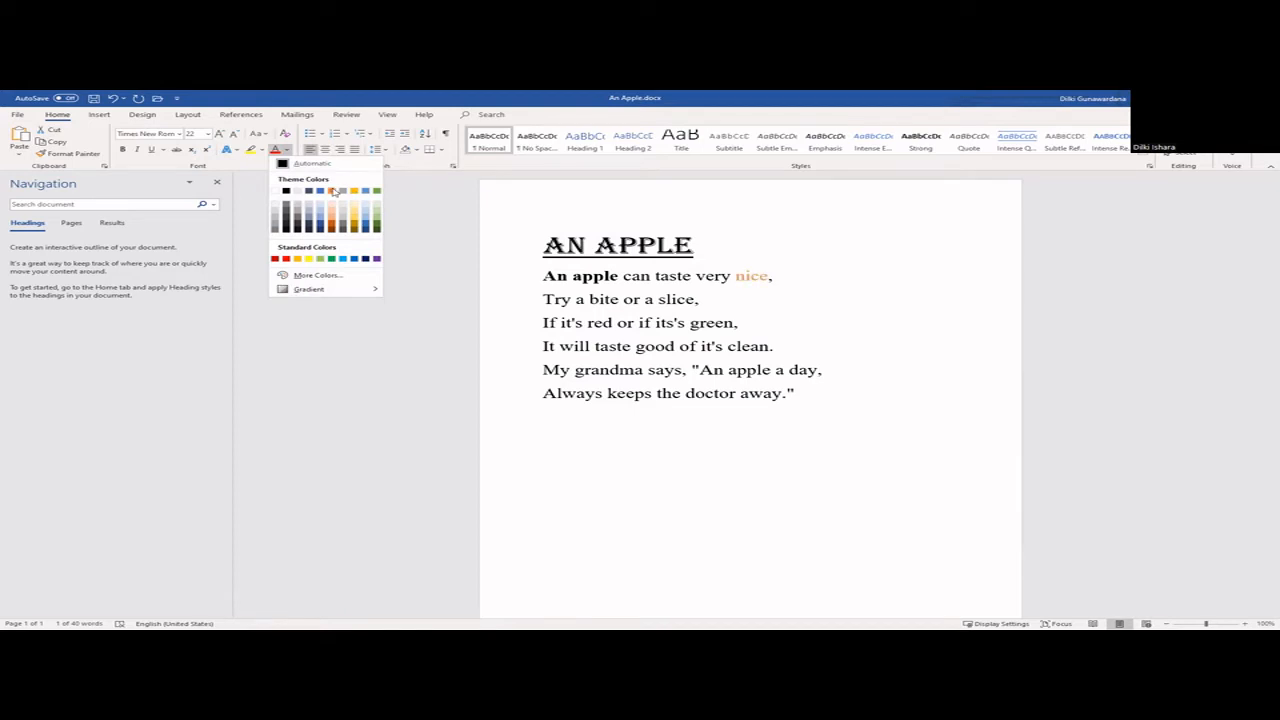
pyautogui.click(333, 192)
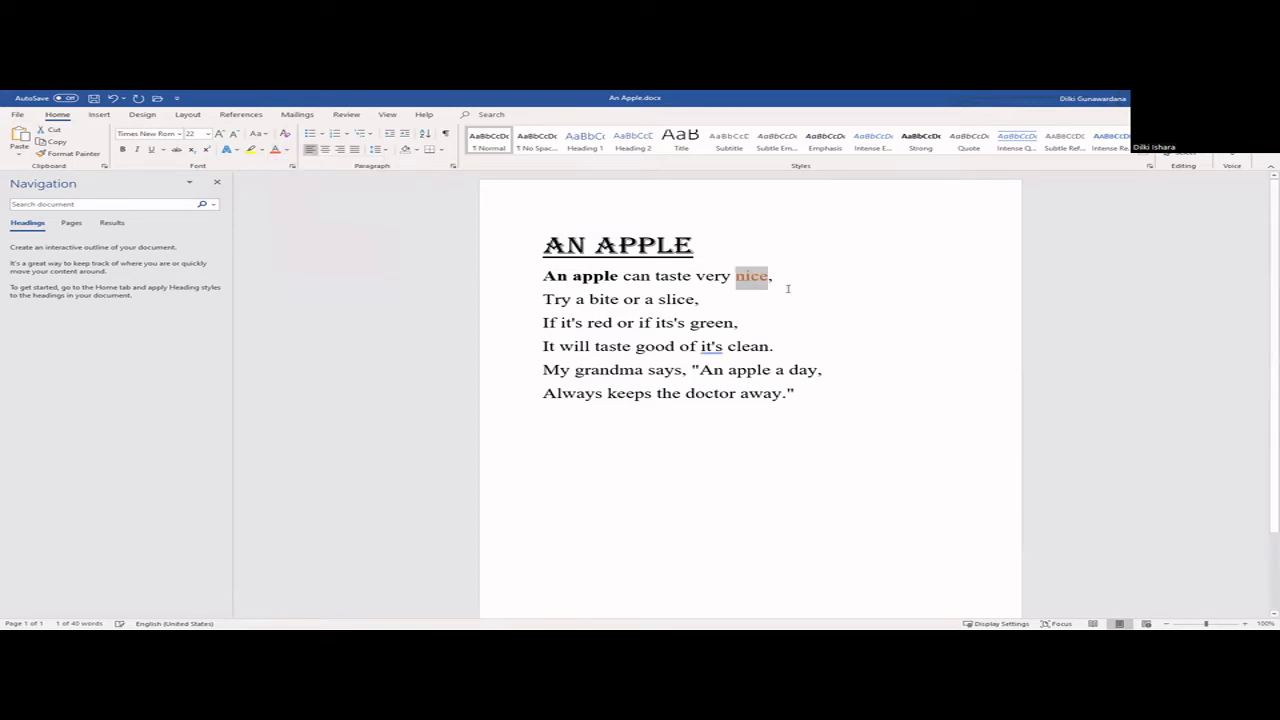
pyautogui.doubleClick(676, 299)
pyautogui.click(275, 150)
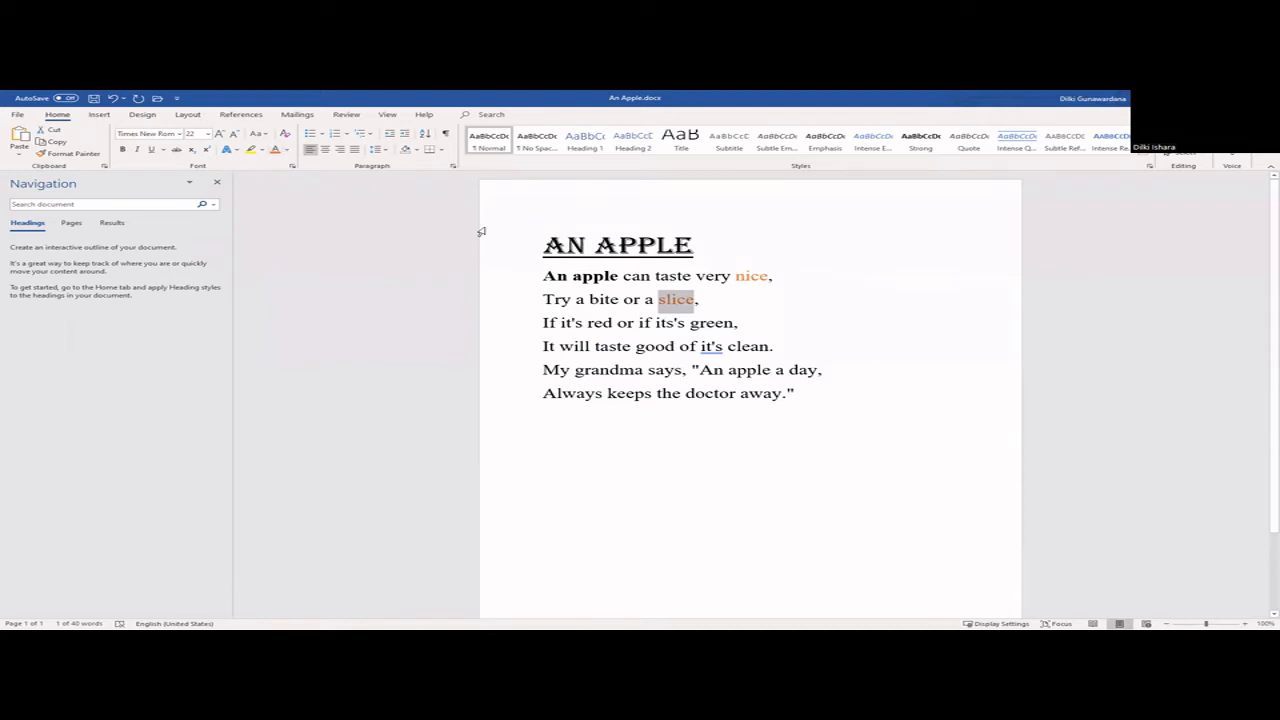
# Step: Colour the word 'red' orange in the red or green line
pyautogui.click(598, 320)
pyautogui.doubleClick(598, 322)
pyautogui.tripleClick(598, 322)
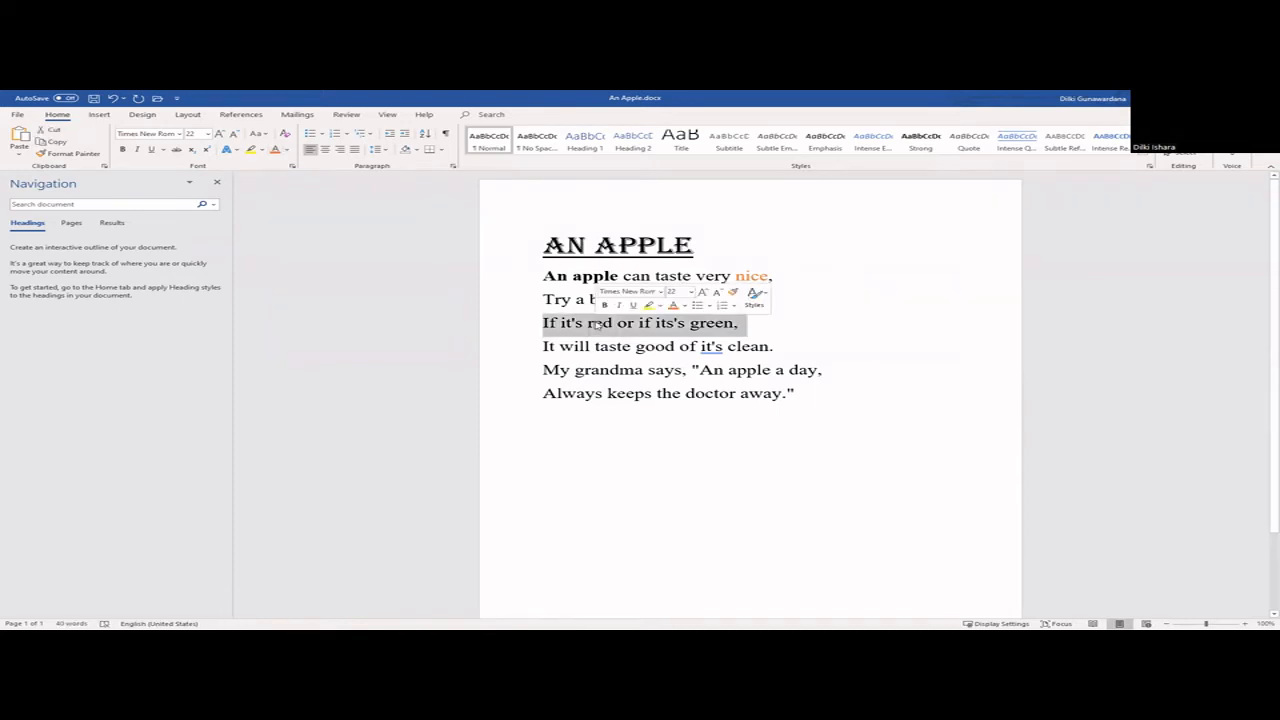
pyautogui.click(598, 322)
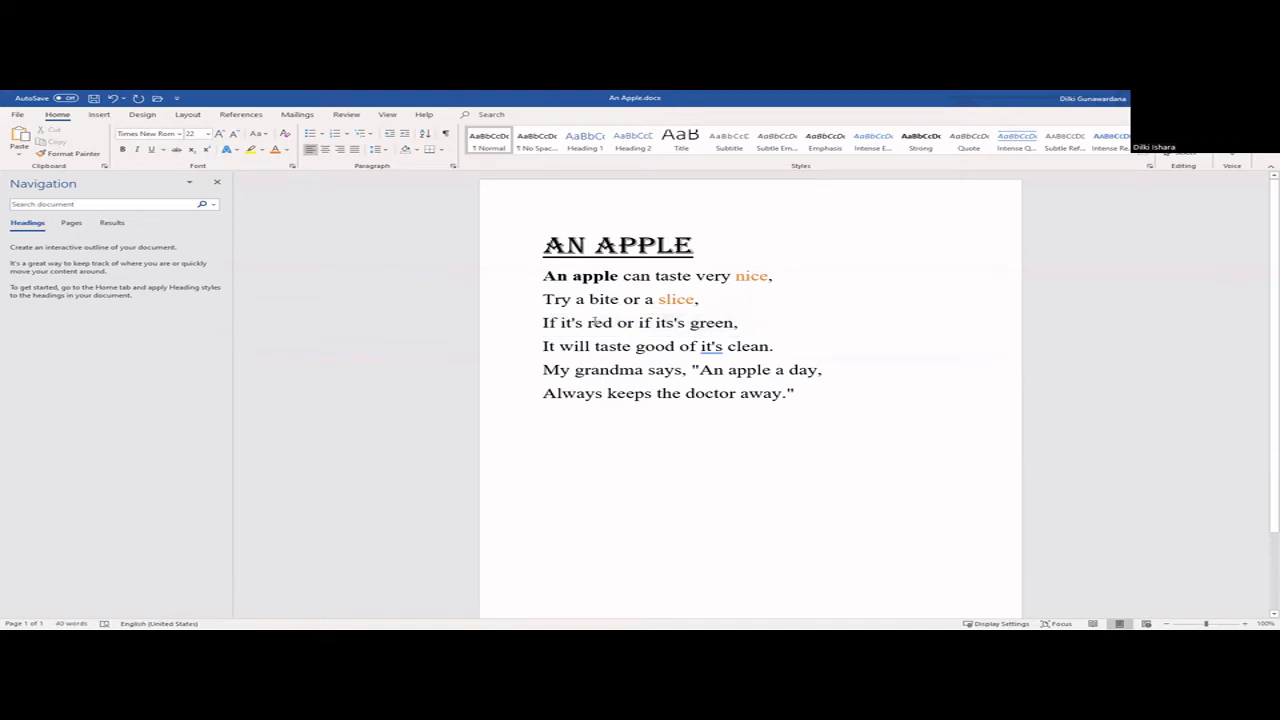
pyautogui.doubleClick(598, 322)
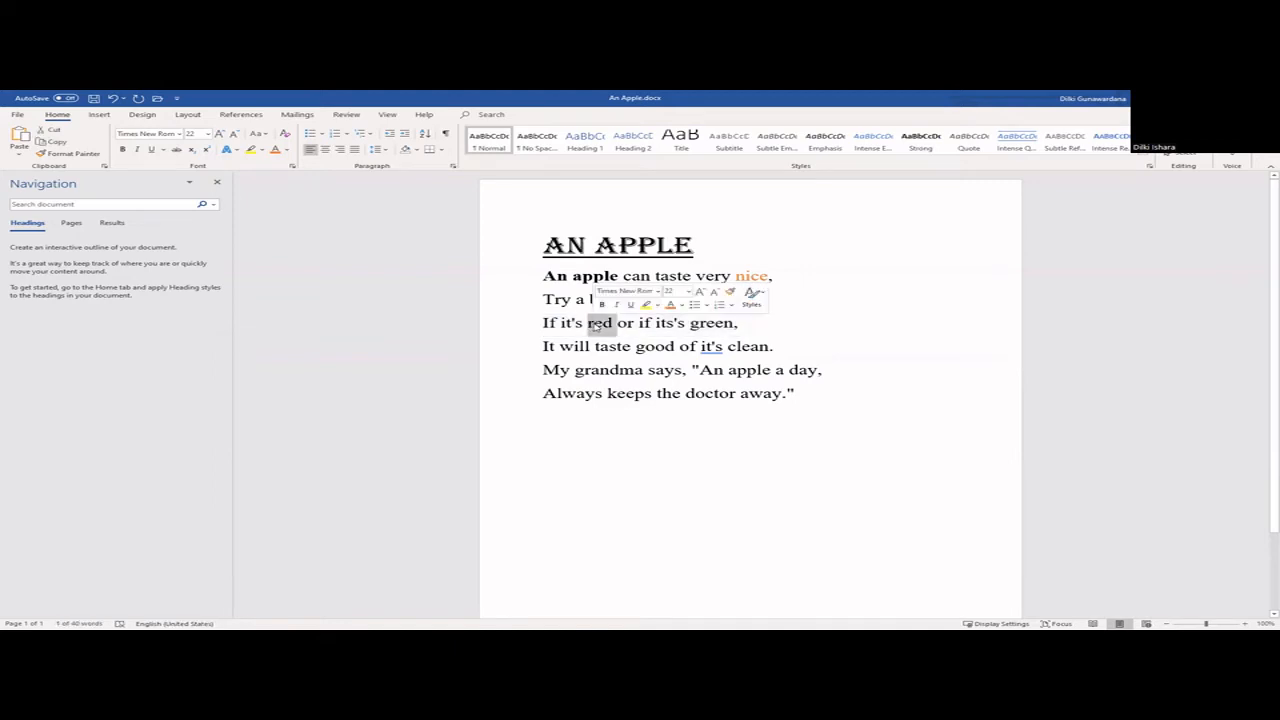
pyautogui.click(671, 306)
# Step: Colour 'green' green, make it bold and capitalise it to 'Green' via Change Case
pyautogui.doubleClick(710, 322)
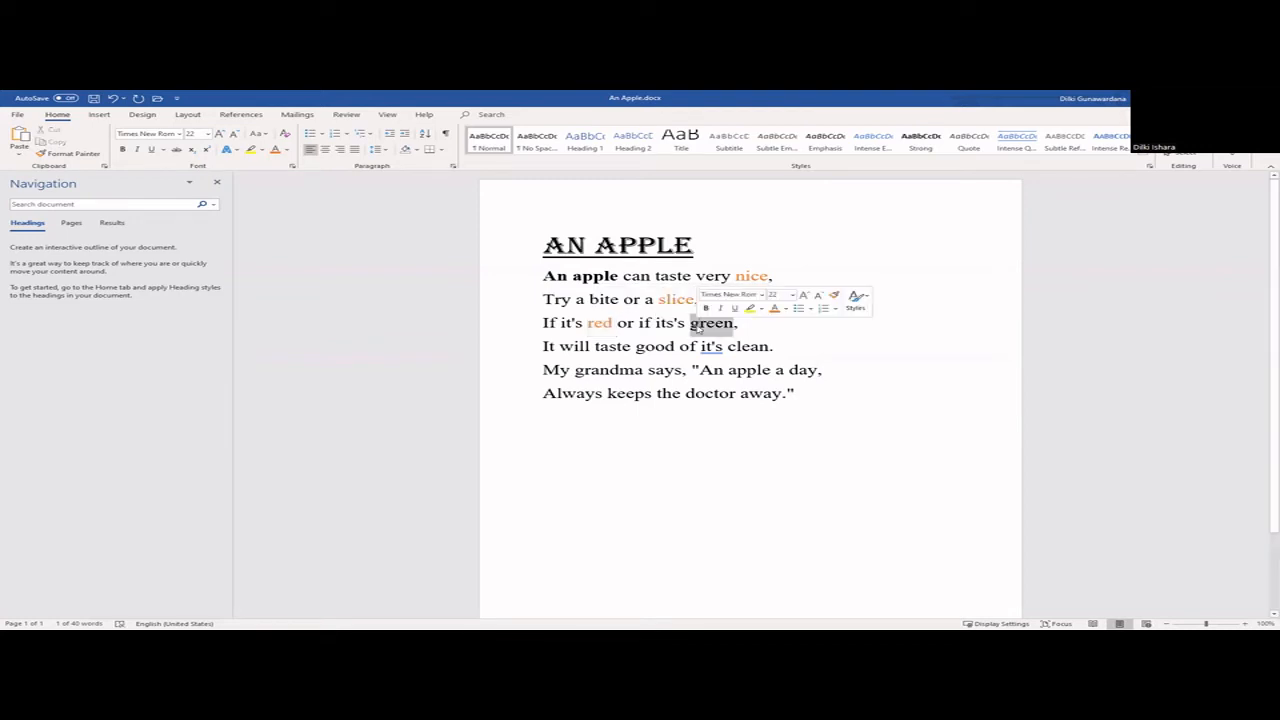
pyautogui.click(783, 308)
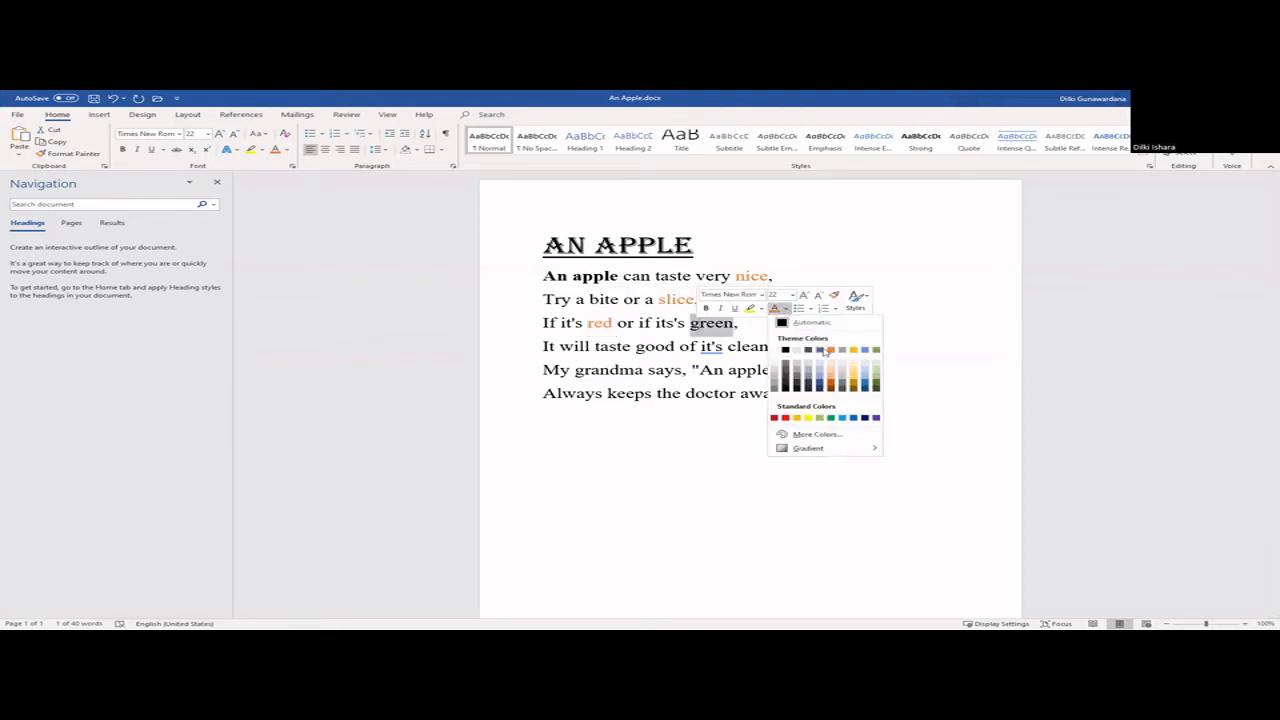
pyautogui.click(822, 352)
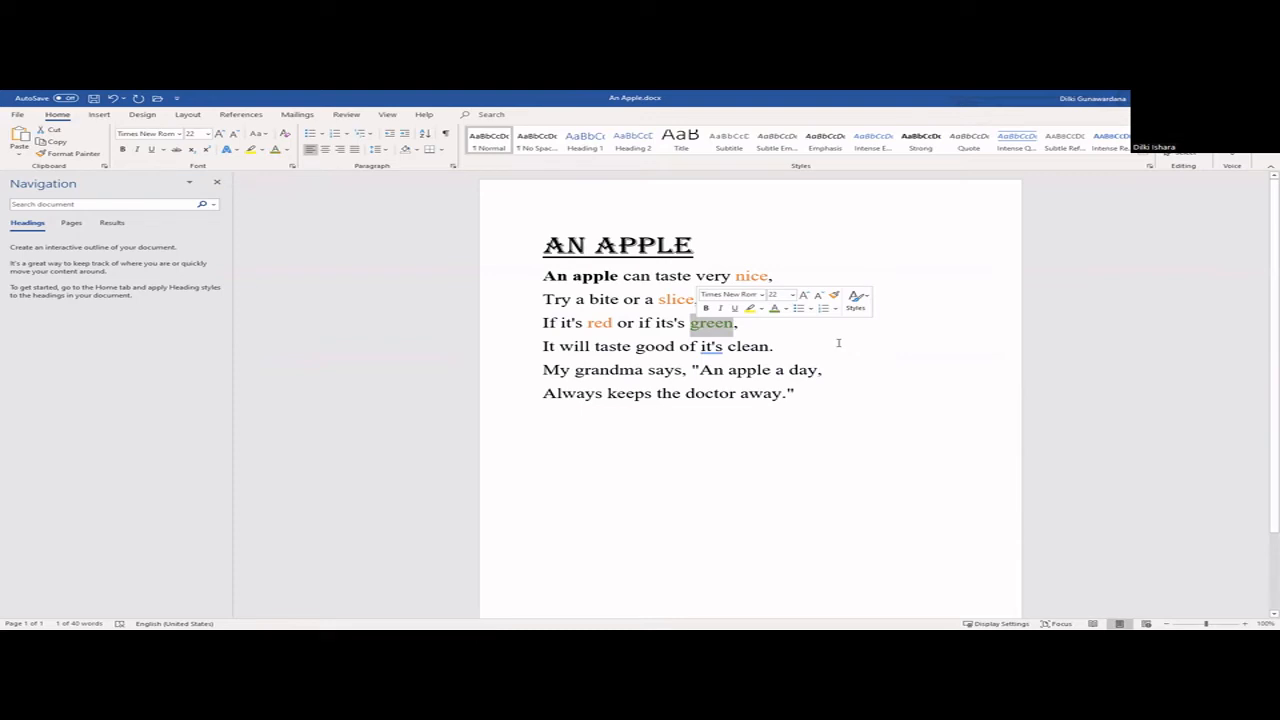
pyautogui.click(705, 308)
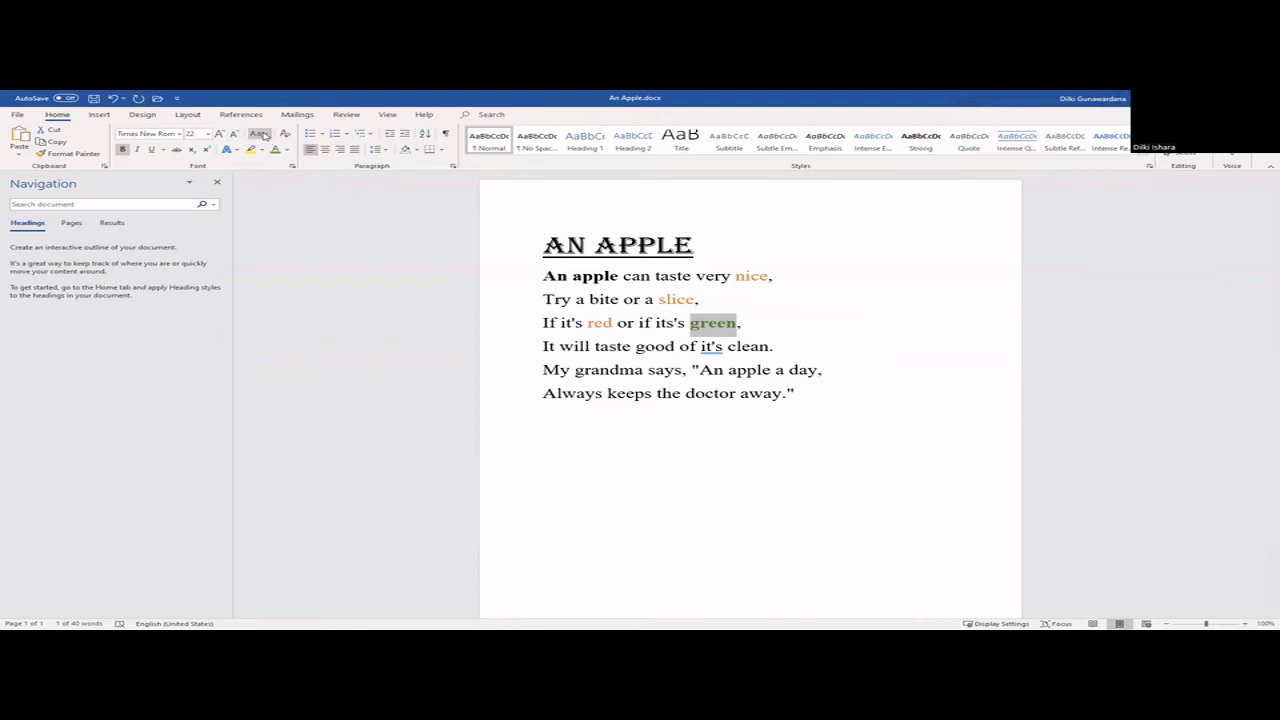
pyautogui.click(260, 135)
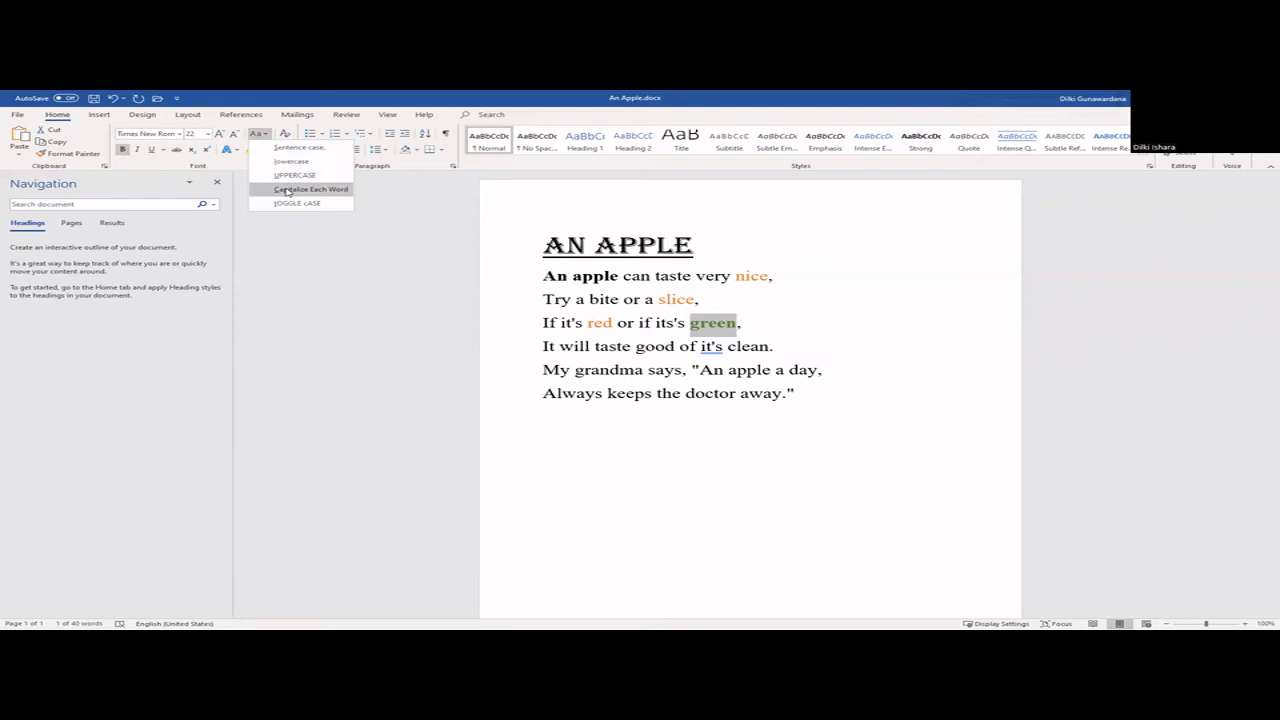
pyautogui.click(287, 191)
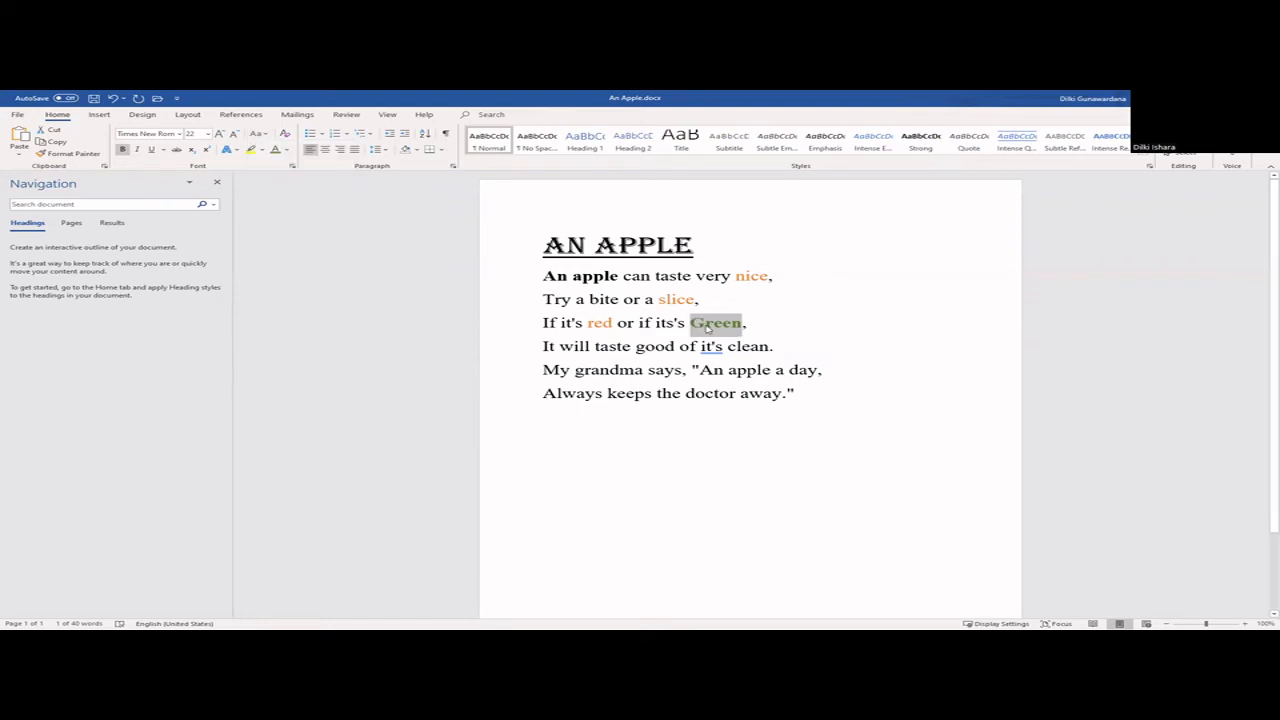
pyautogui.click(784, 314)
# Step: Italicise 'taste', colour 'clean' green and colour 'day' blue
pyautogui.doubleClick(606, 345)
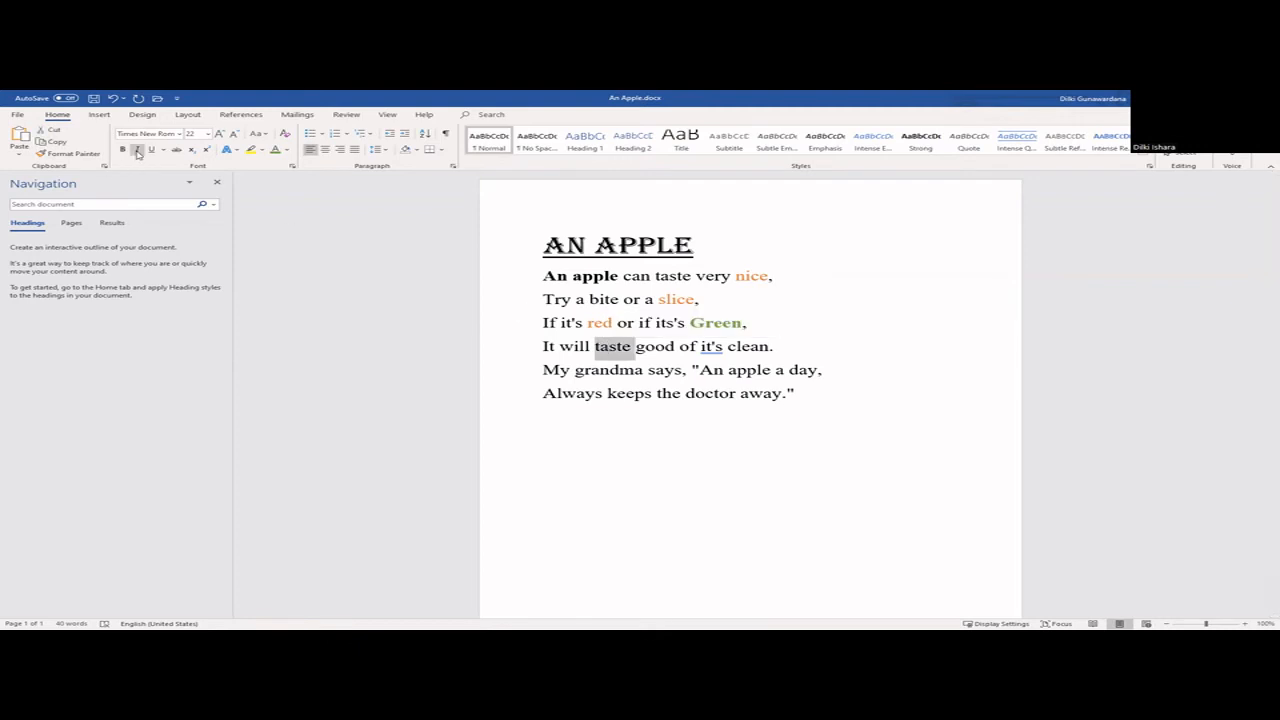
pyautogui.hotkey('ctrl', 'i')
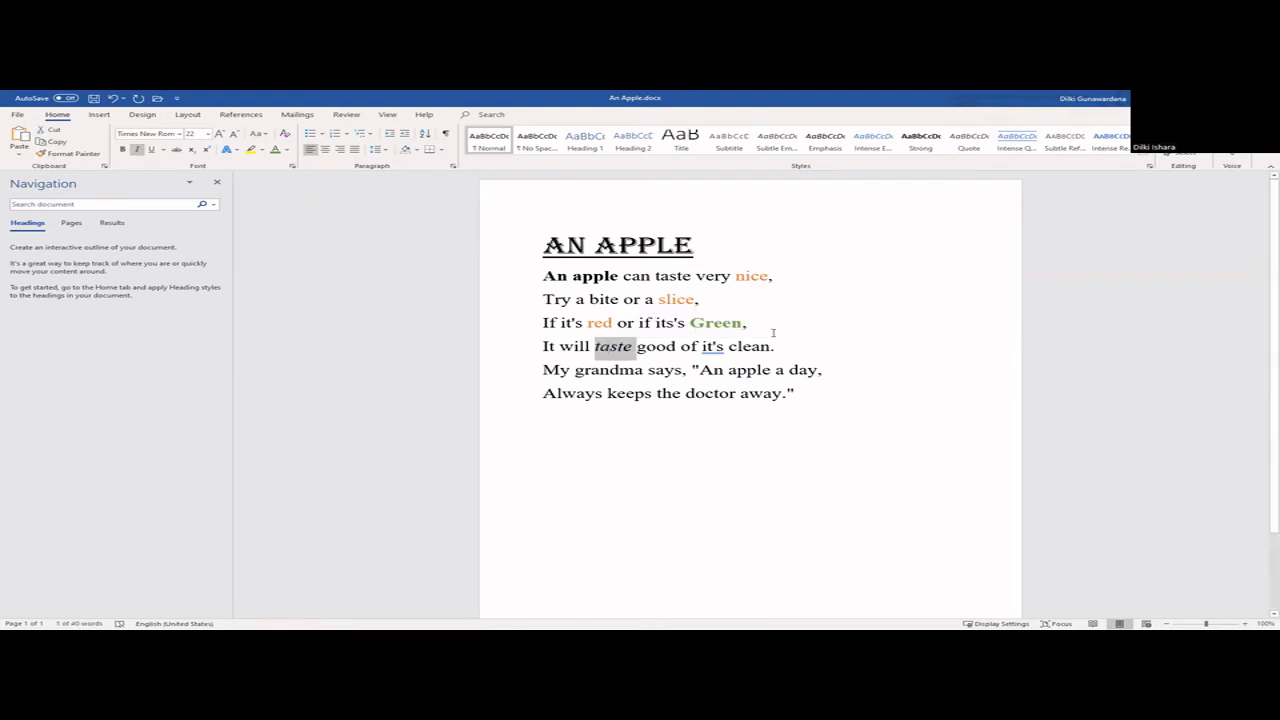
pyautogui.doubleClick(750, 345)
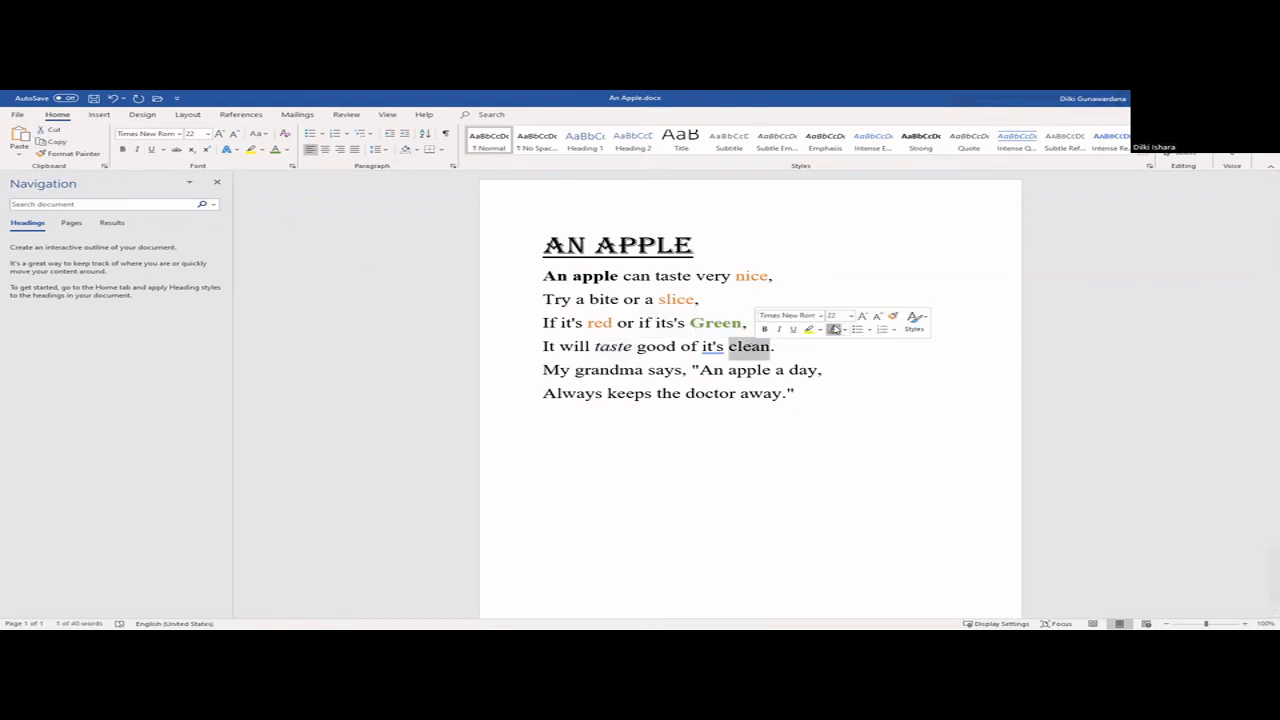
pyautogui.click(857, 379)
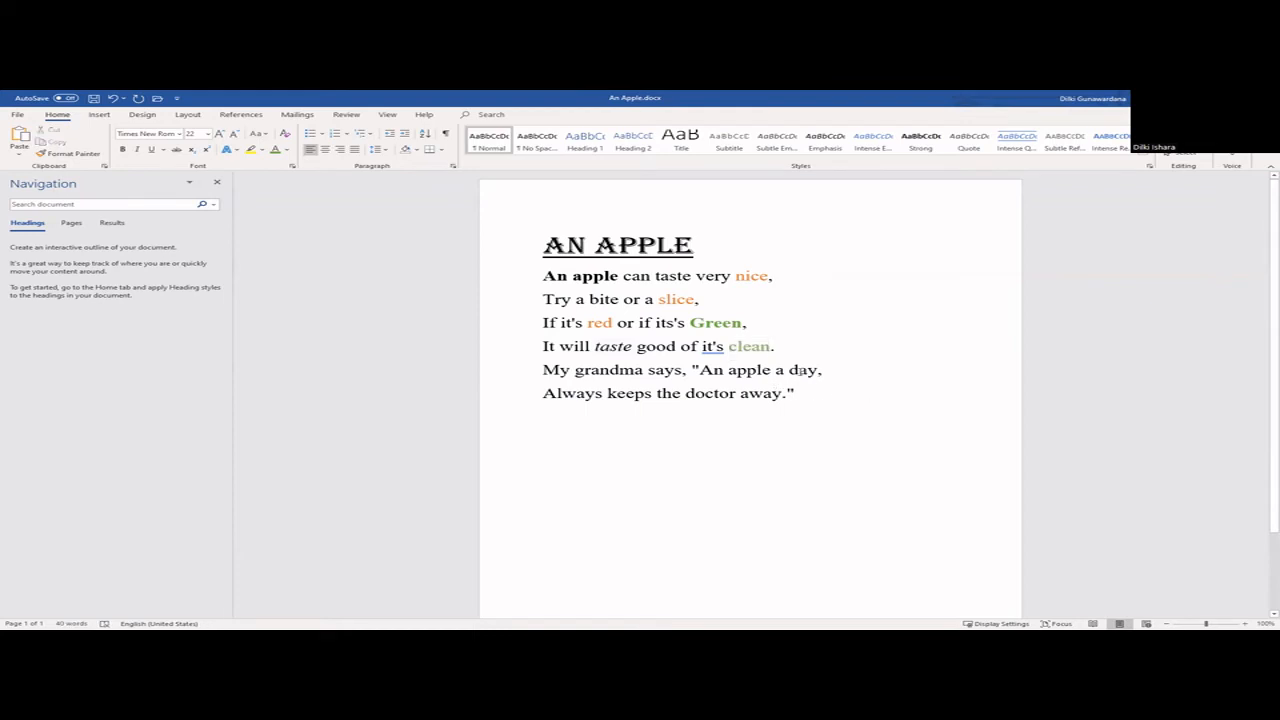
pyautogui.doubleClick(803, 372)
pyautogui.click(888, 356)
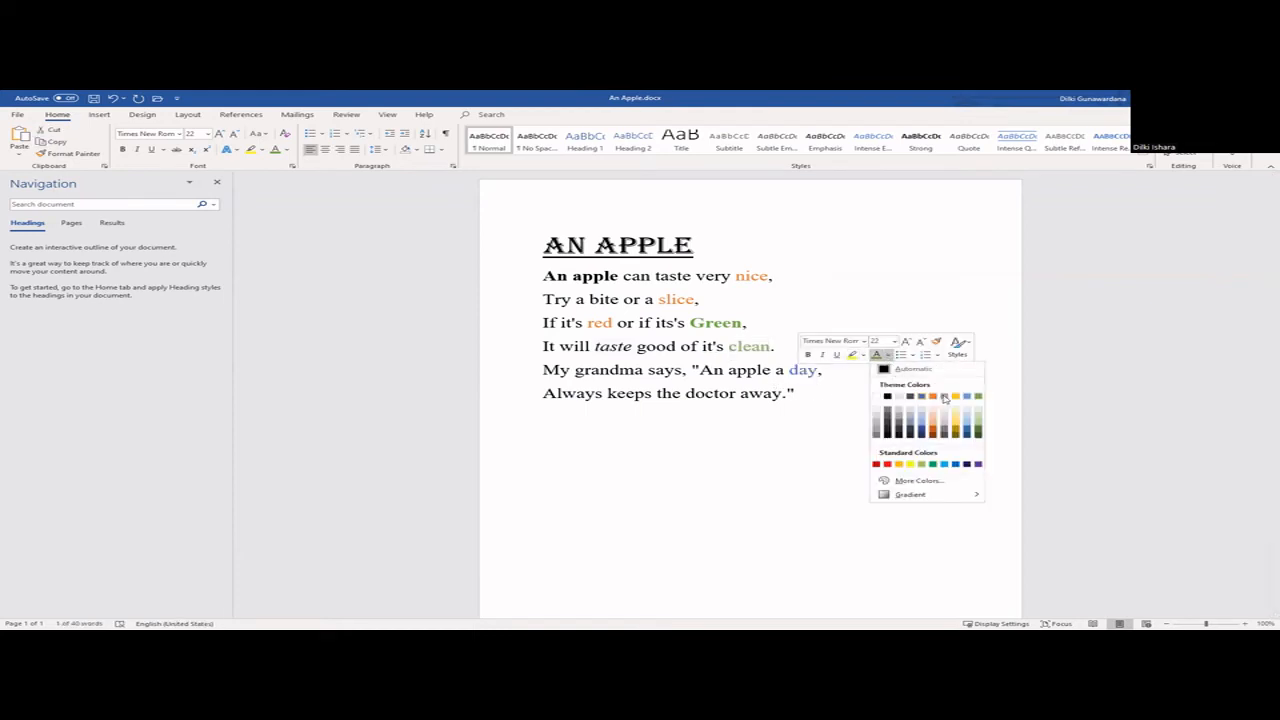
pyautogui.click(968, 397)
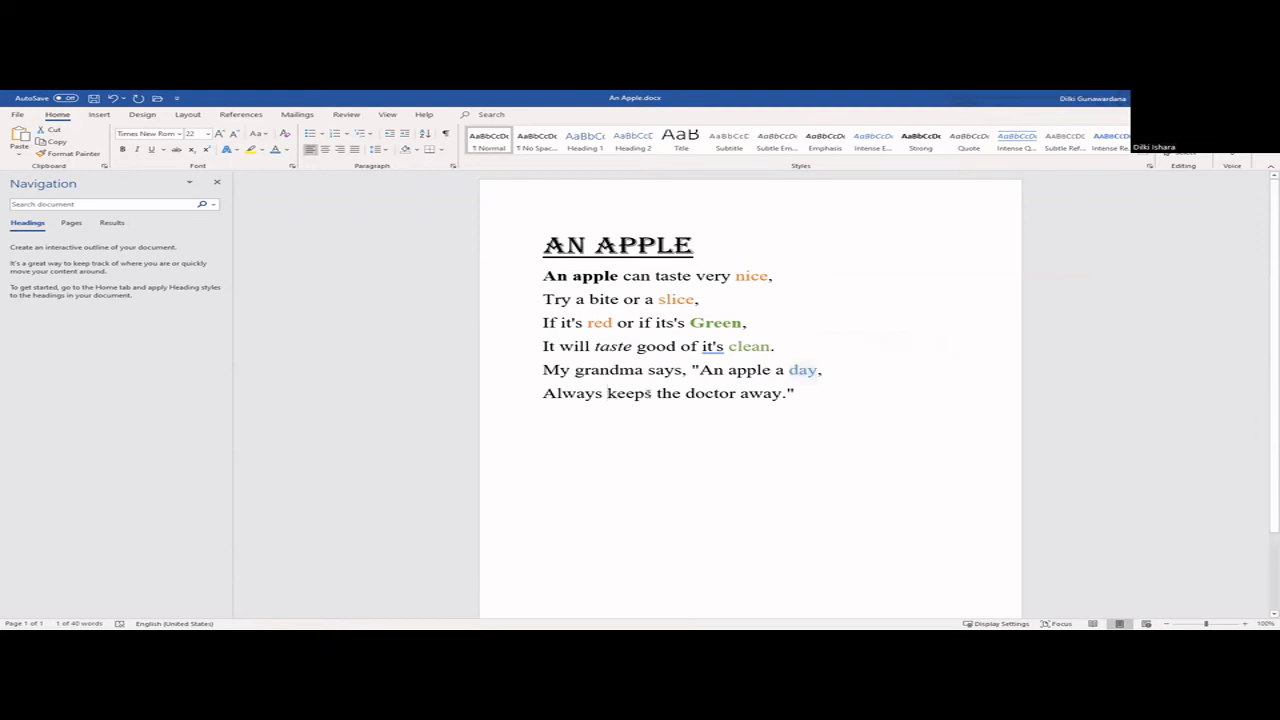
# Step: Highlight 'keeps the doctor' in bright green
pyautogui.moveTo(607, 395); pyautogui.dragTo(739, 393)
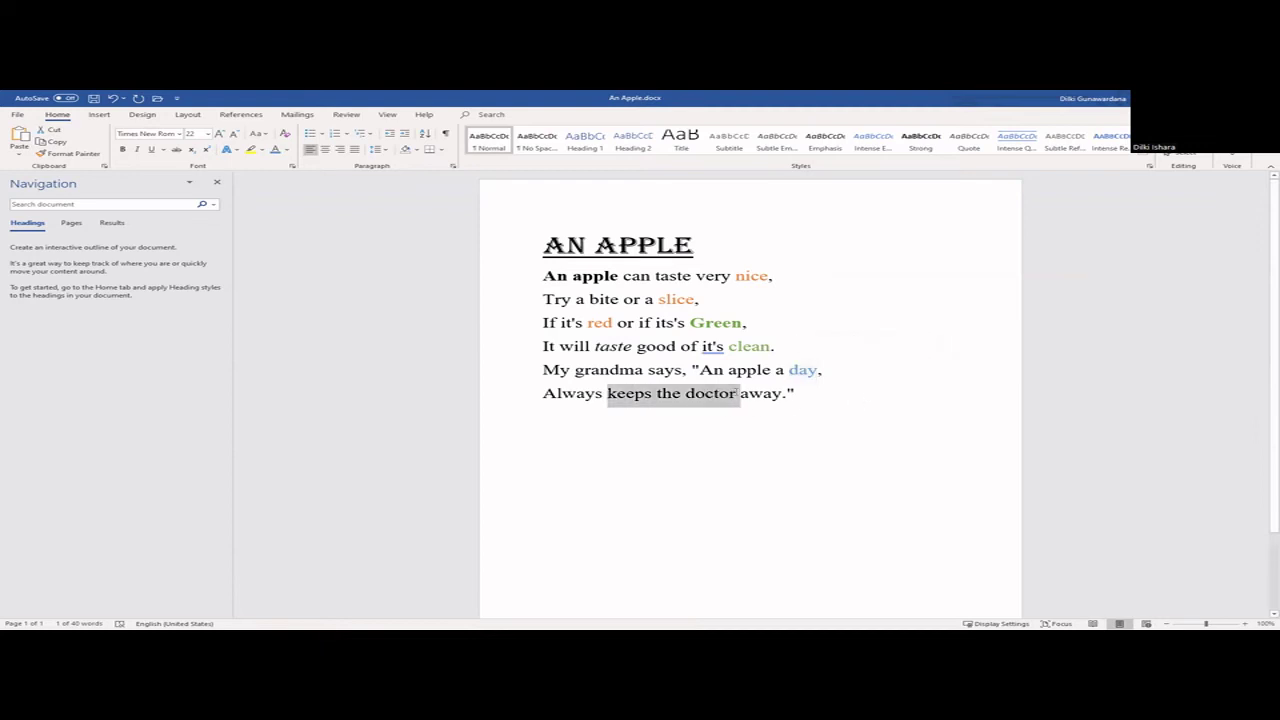
pyautogui.click(262, 150)
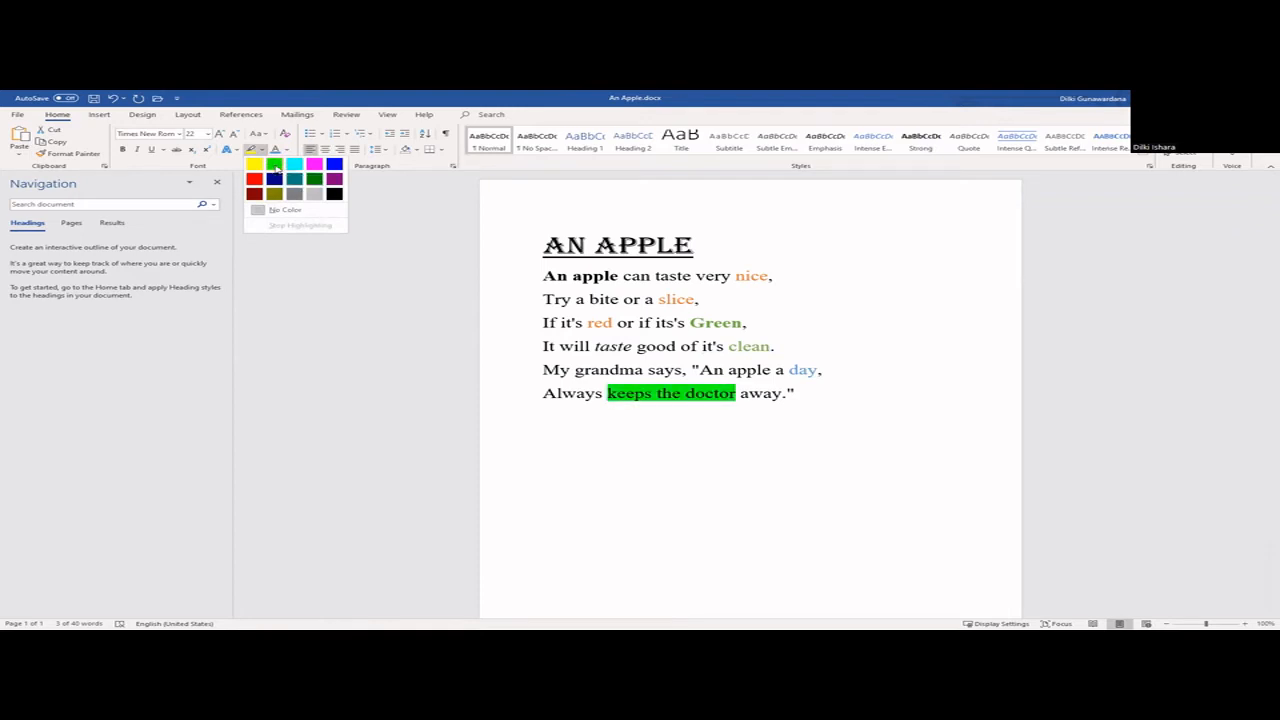
pyautogui.click(275, 166)
# Step: Colour the word 'away' light blue and save the document
pyautogui.doubleClick(765, 393)
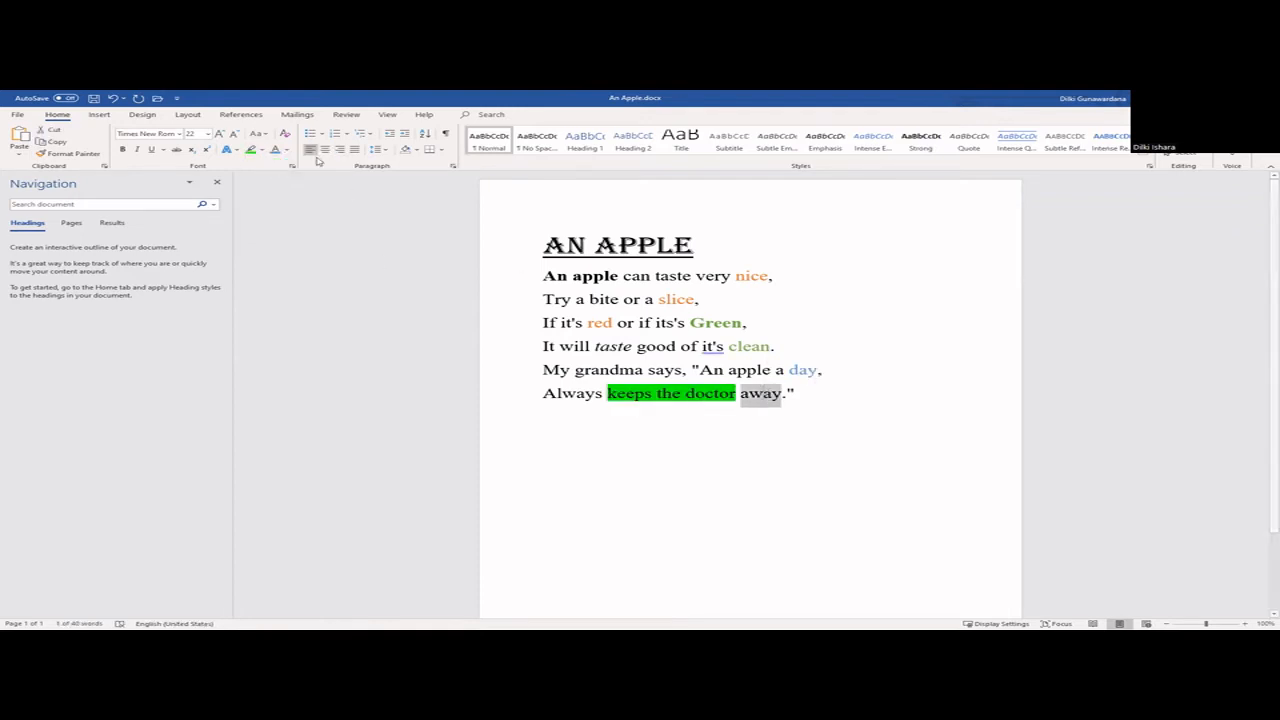
pyautogui.click(770, 398)
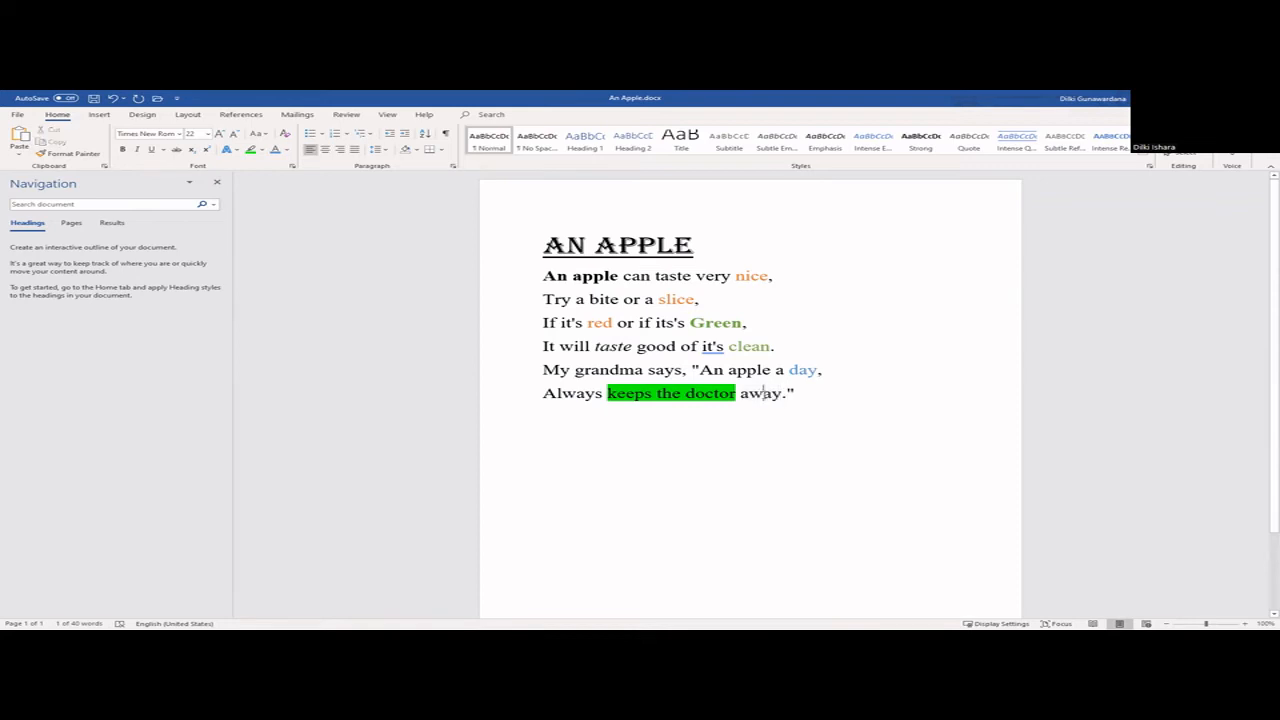
pyautogui.doubleClick(762, 395)
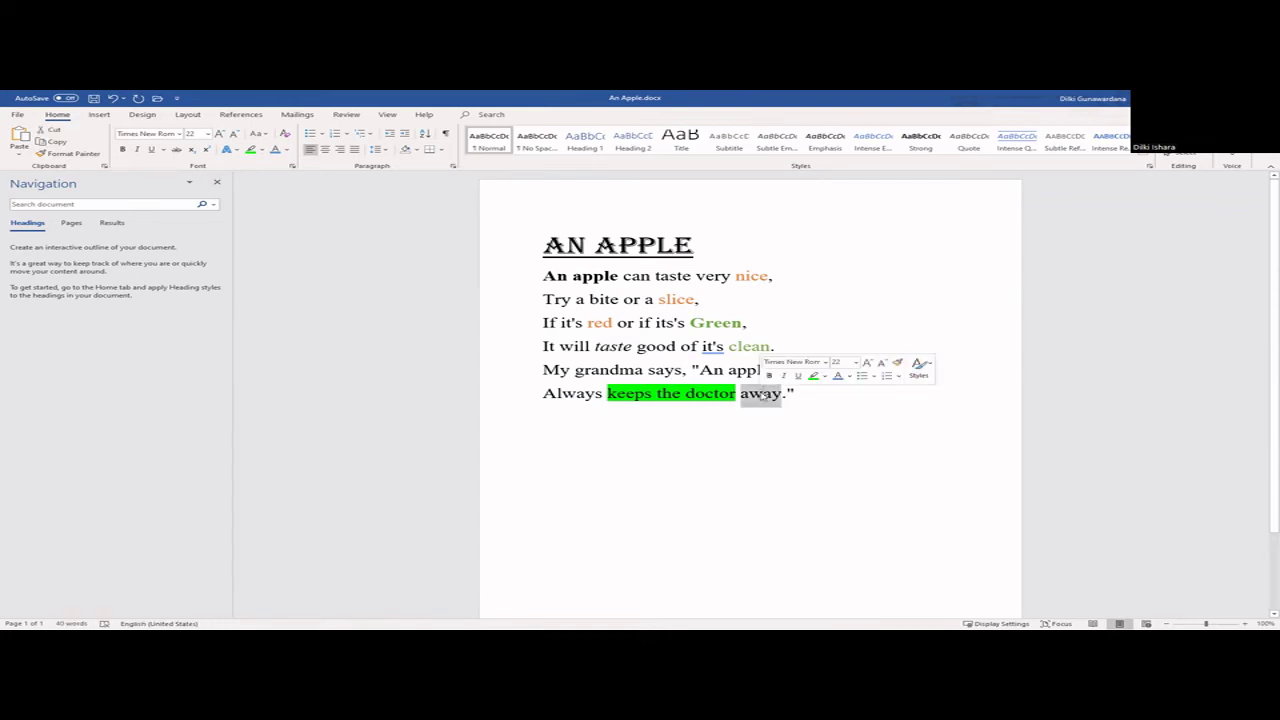
pyautogui.click(848, 377)
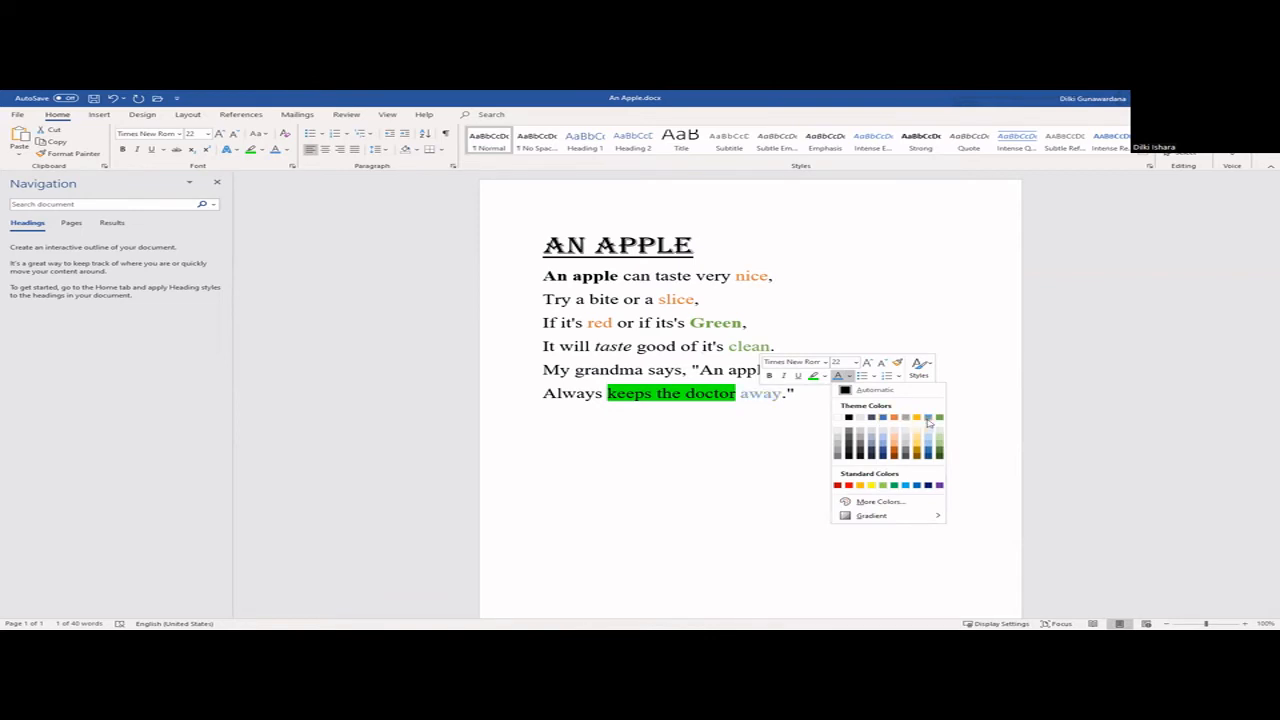
pyautogui.click(928, 419)
pyautogui.click(811, 433)
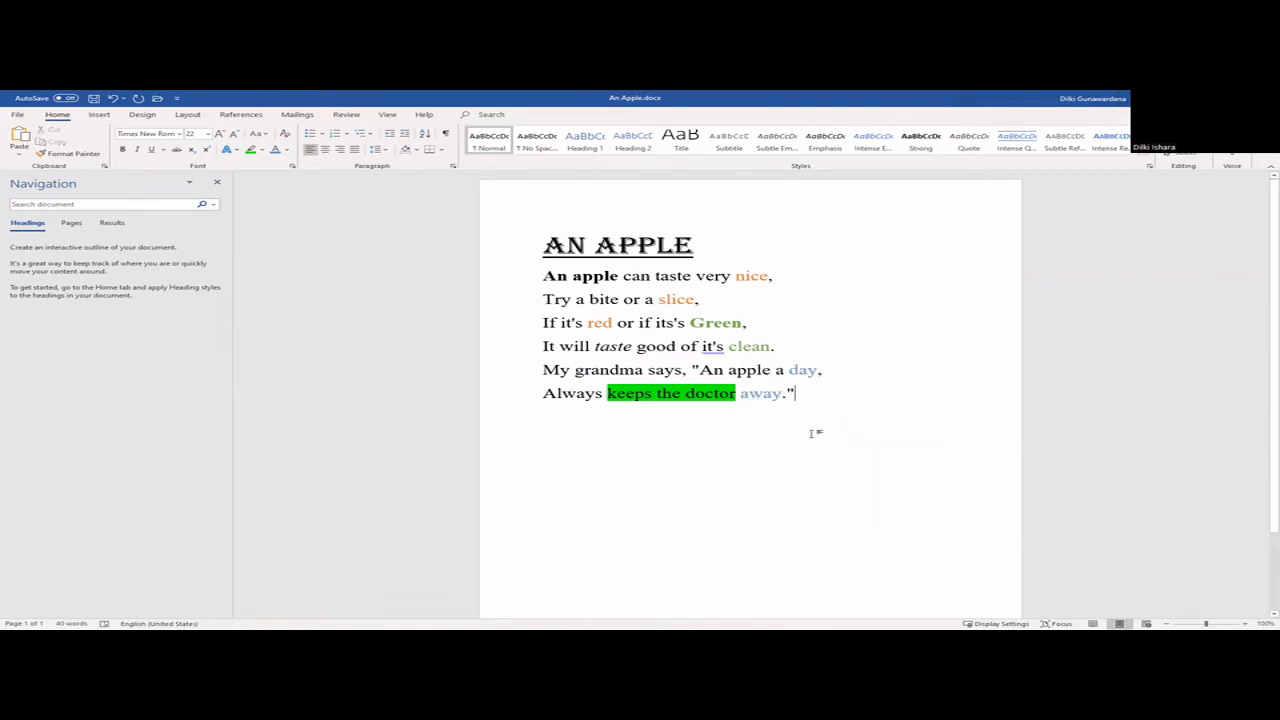
pyautogui.hotkey('ctrl', 's')
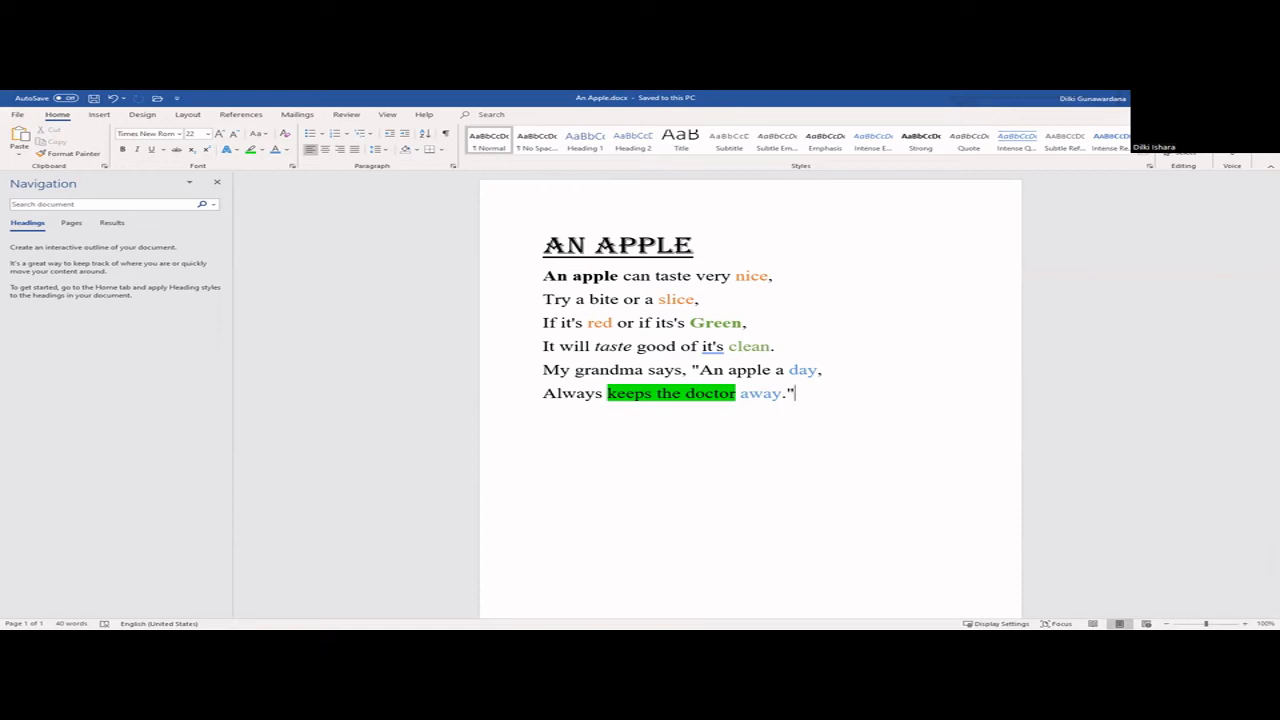
# Step: Switch from Word to the PDF workbook in Acrobat Reader
pyautogui.hotkey('alt', 'Tab')
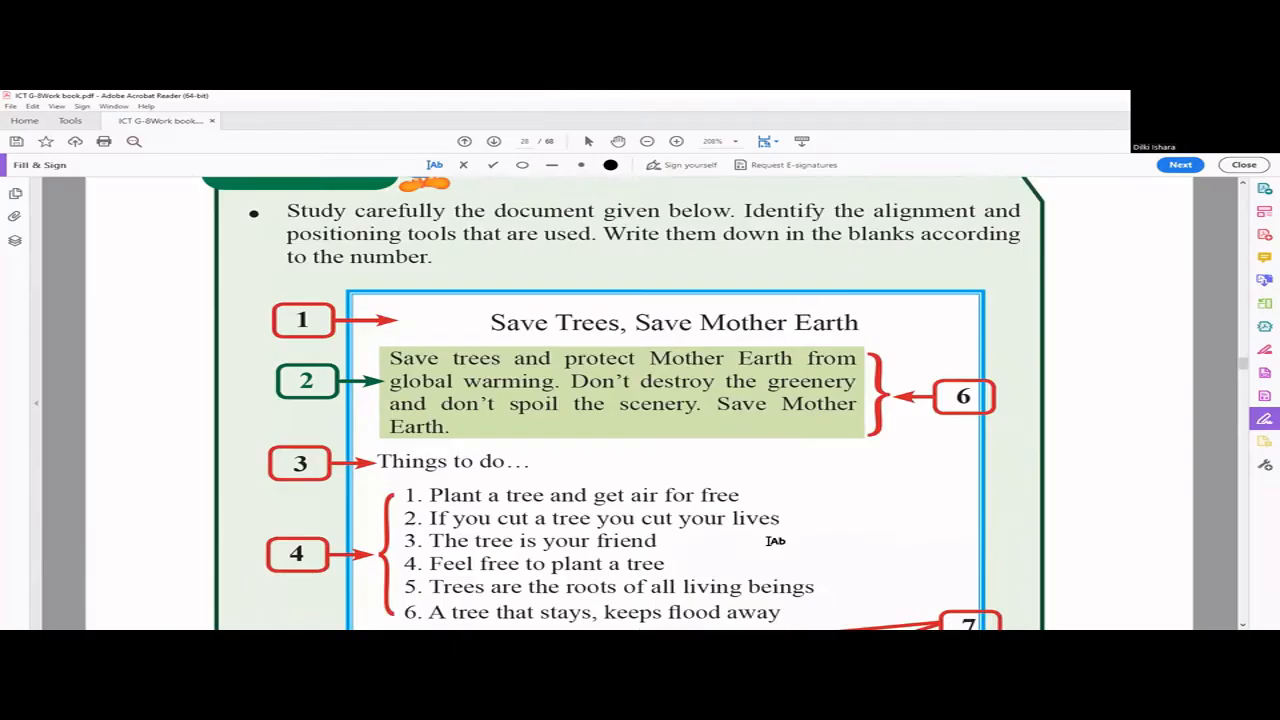
pyautogui.scroll(1, 775, 541)
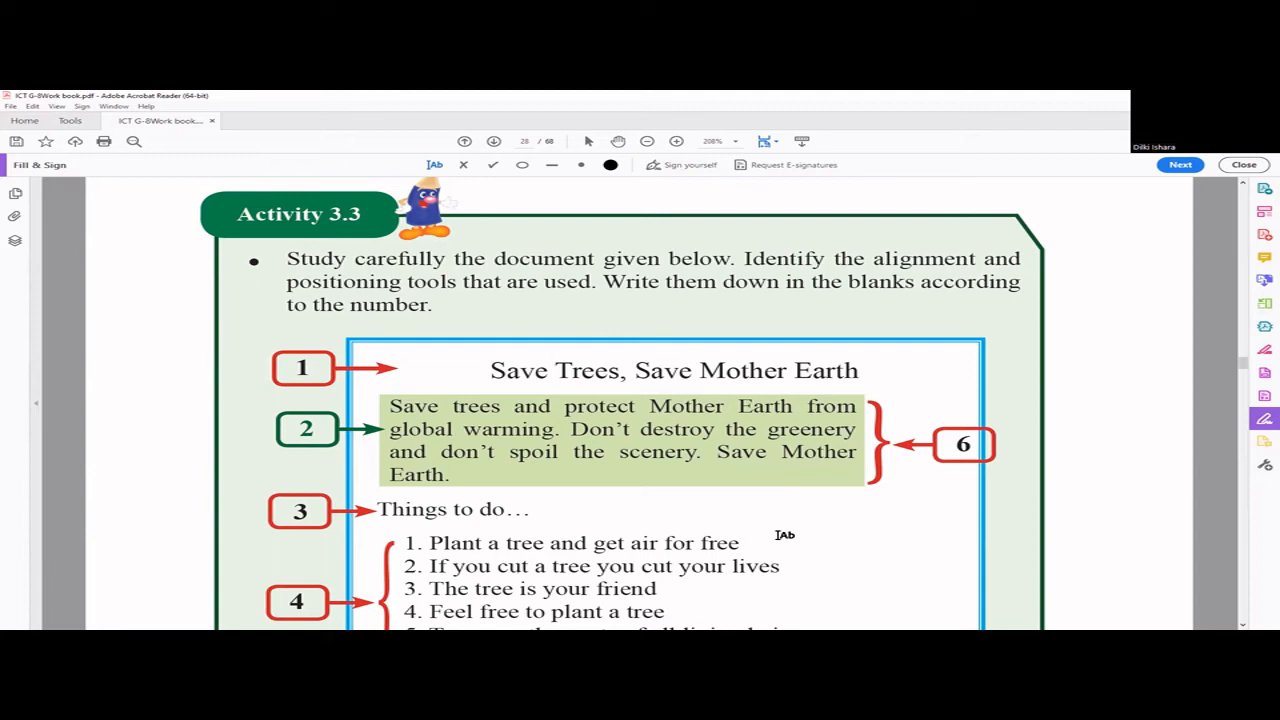
pyautogui.scroll(-2, 784, 535)
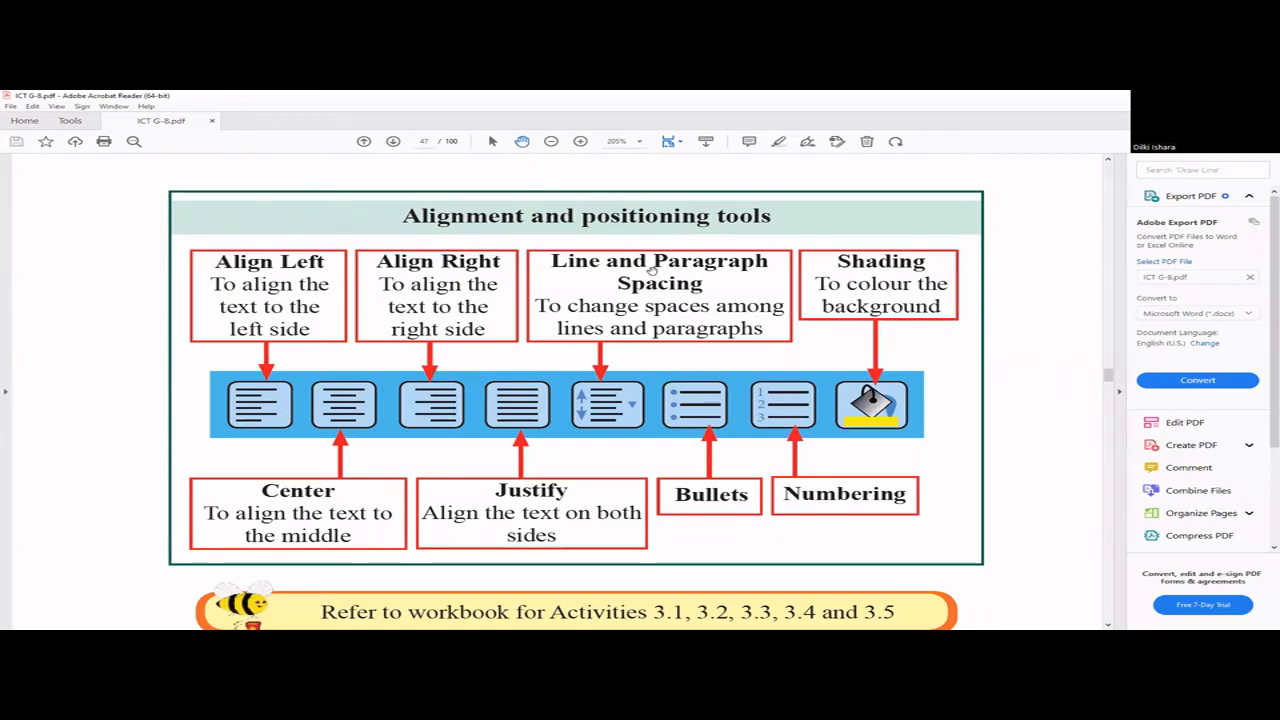
pyautogui.scroll(5, 652, 270)
pyautogui.scroll(5, 700, 400)
pyautogui.scroll(3, 700, 400)
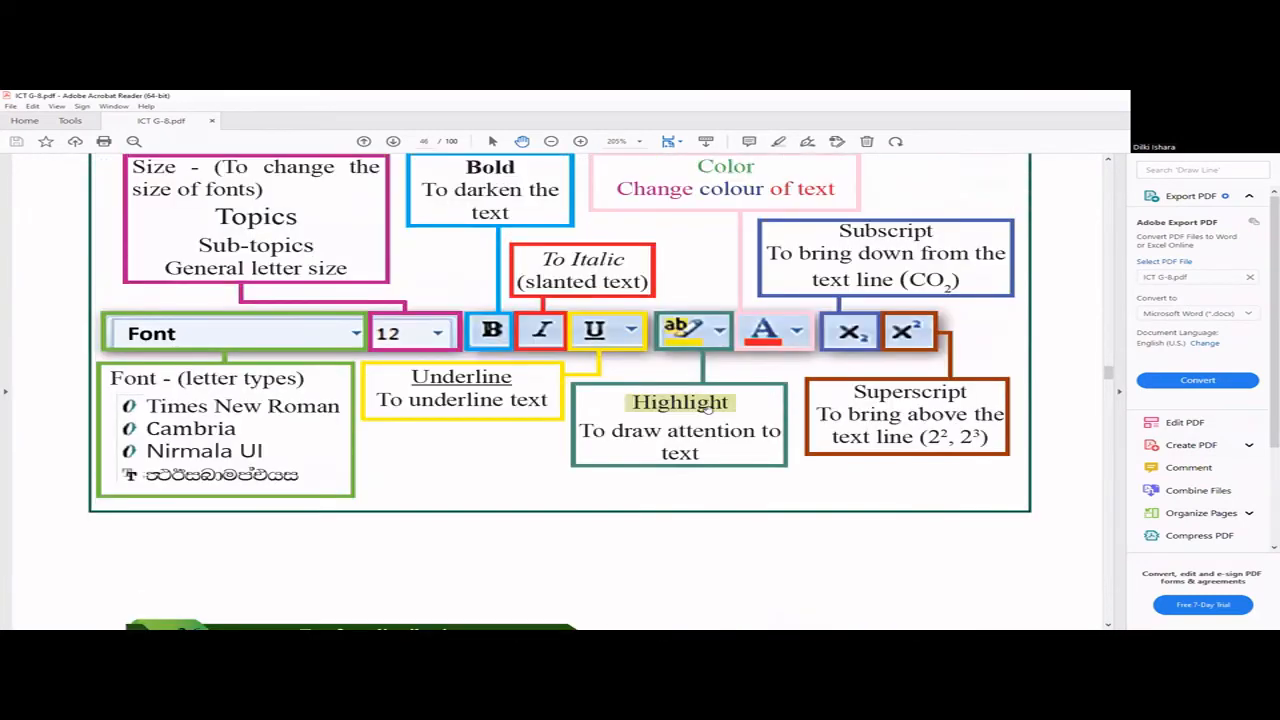
pyautogui.scroll(3, 708, 410)
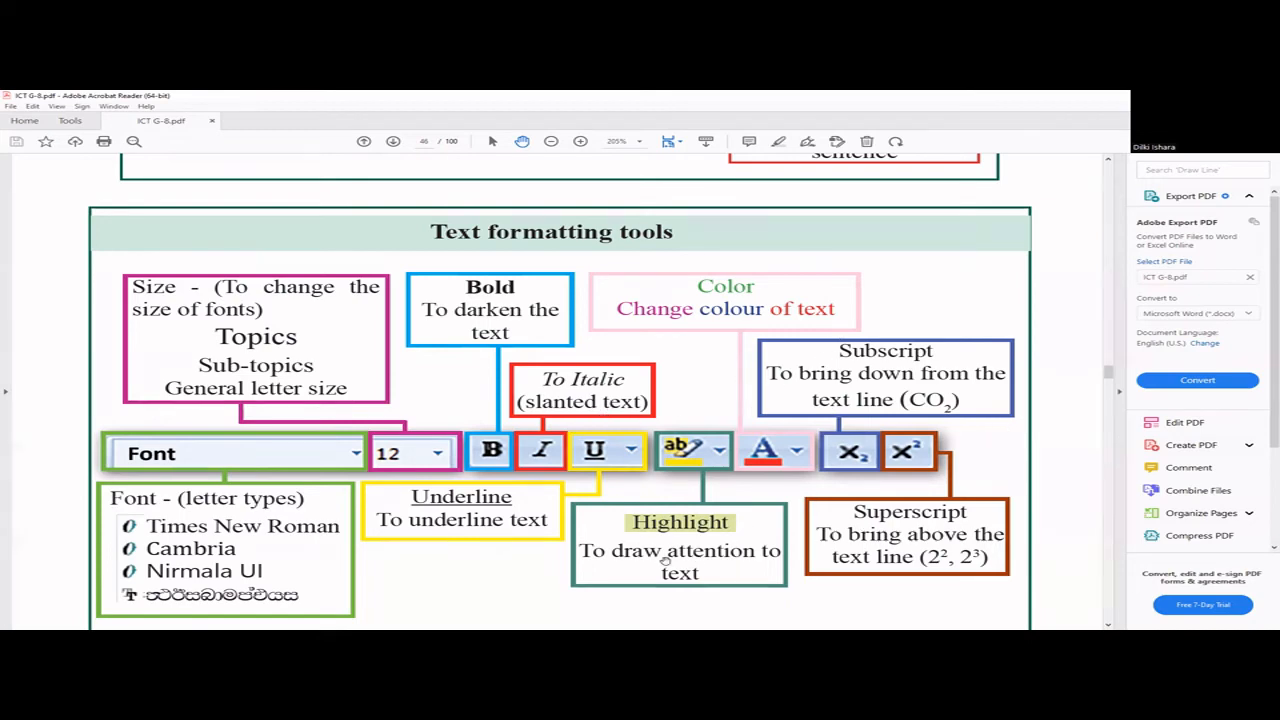
pyautogui.scroll(-4, 665, 560)
pyautogui.scroll(-4, 665, 560)
pyautogui.scroll(-4, 640, 500)
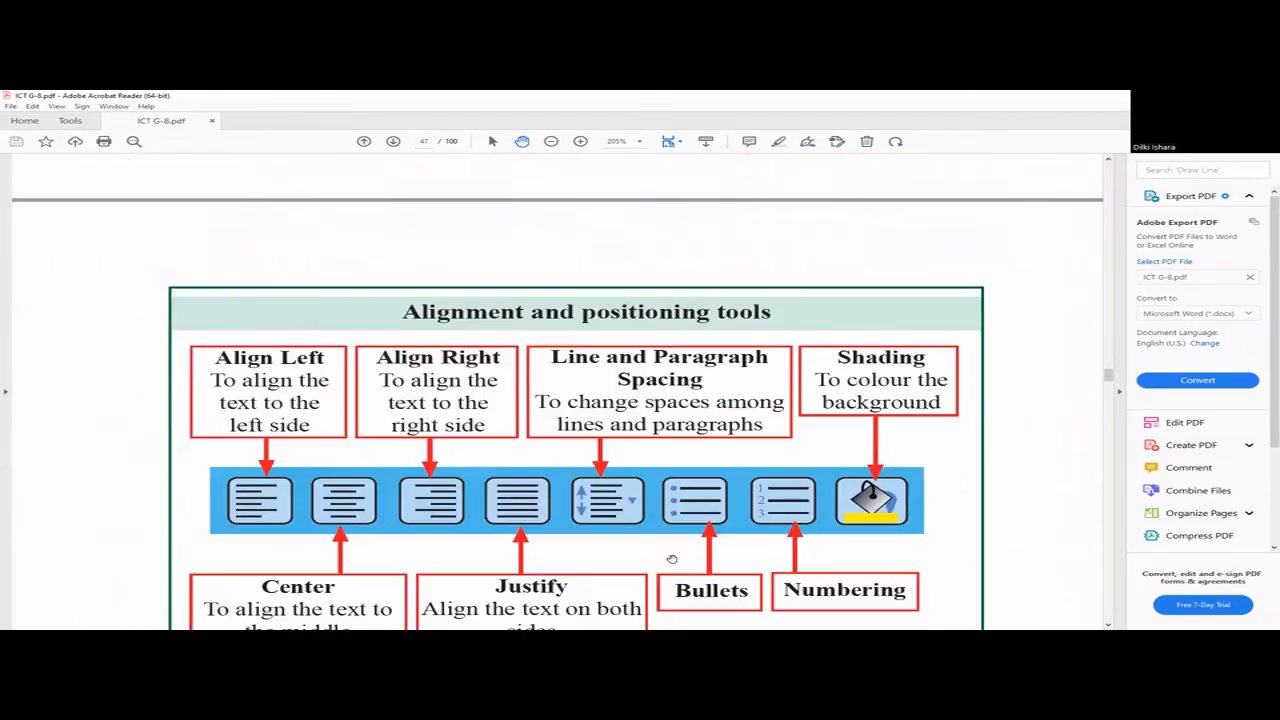
pyautogui.scroll(-3, 628, 496)
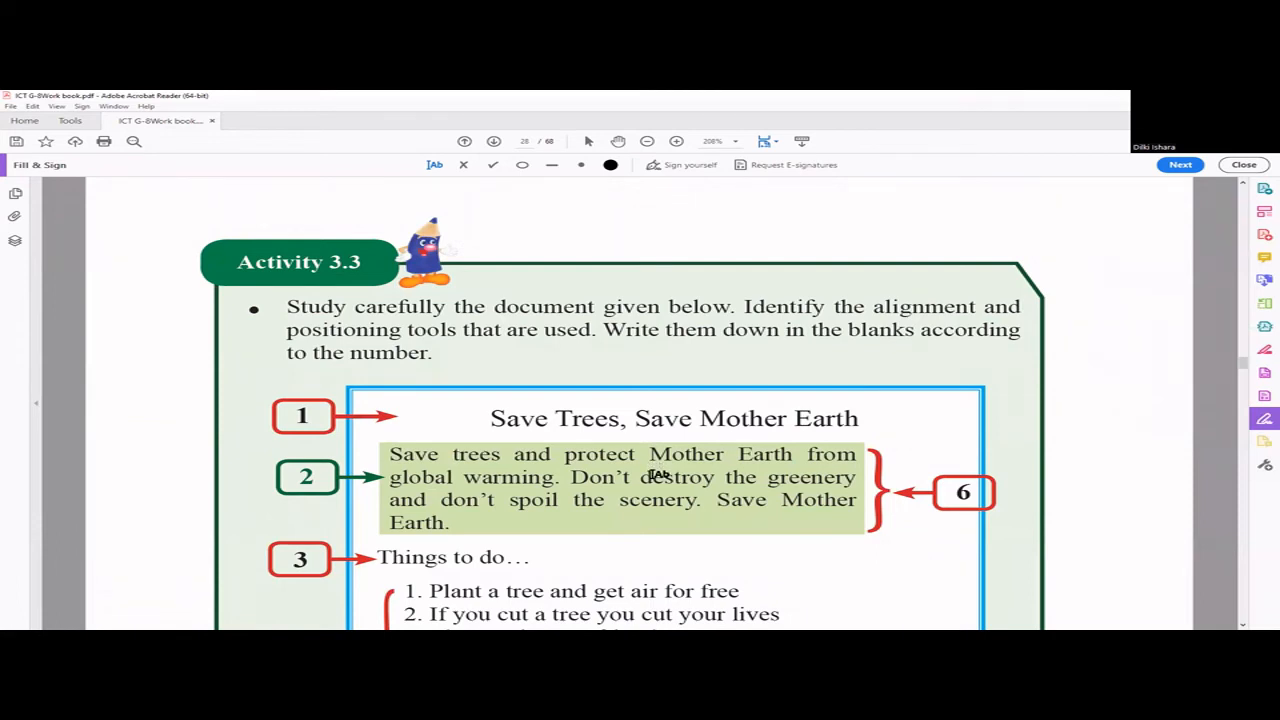
pyautogui.scroll(-3, 655, 475)
pyautogui.scroll(-1, 655, 475)
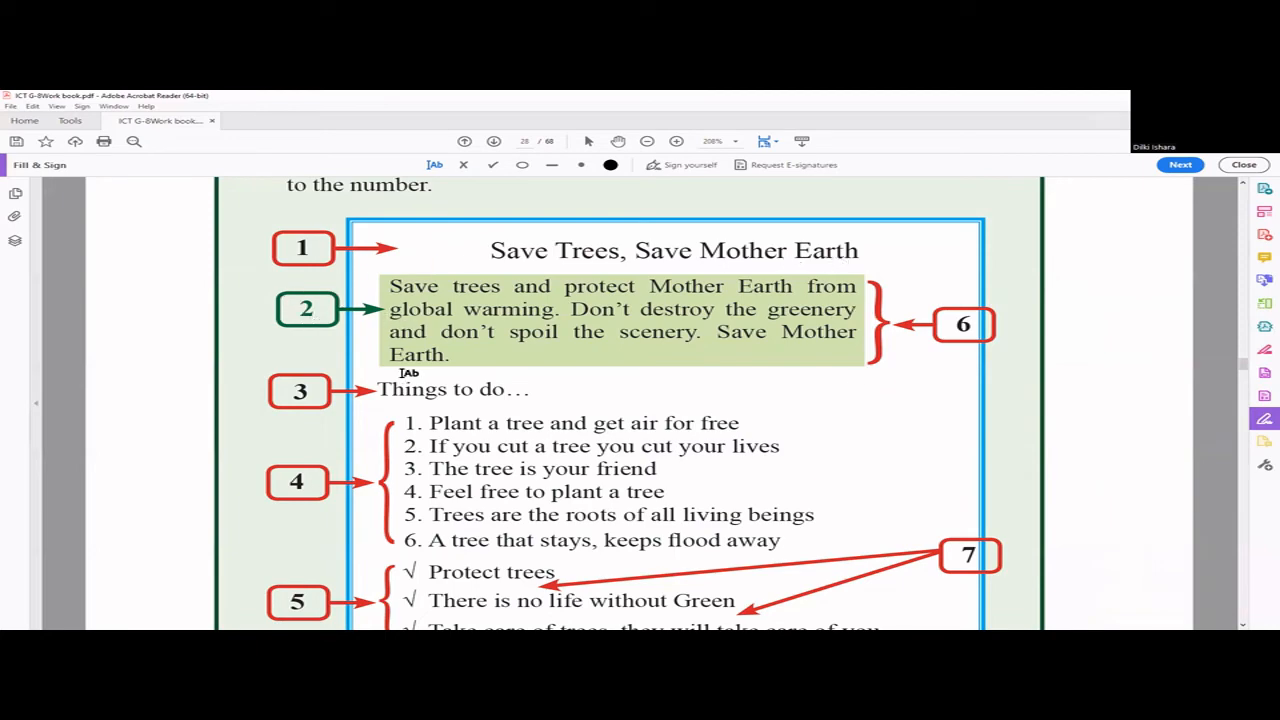
pyautogui.scroll(-3, 412, 331)
pyautogui.scroll(-3, 412, 340)
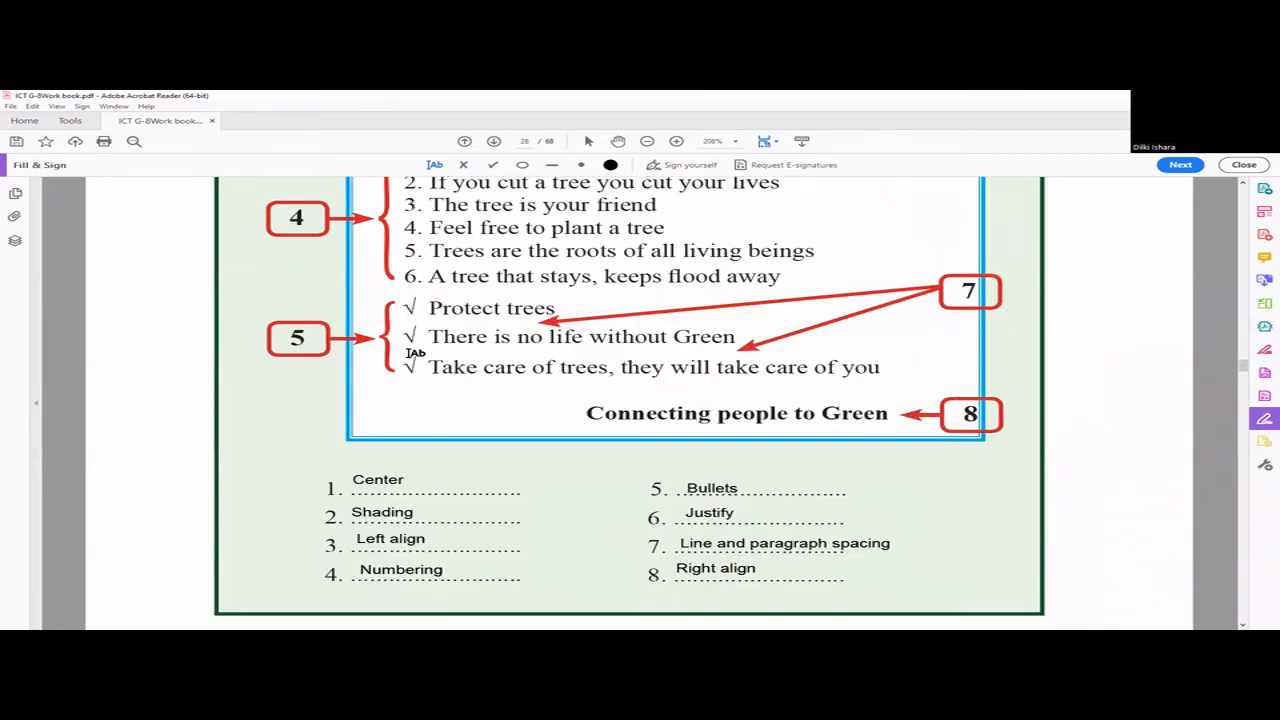
pyautogui.scroll(5, 416, 480)
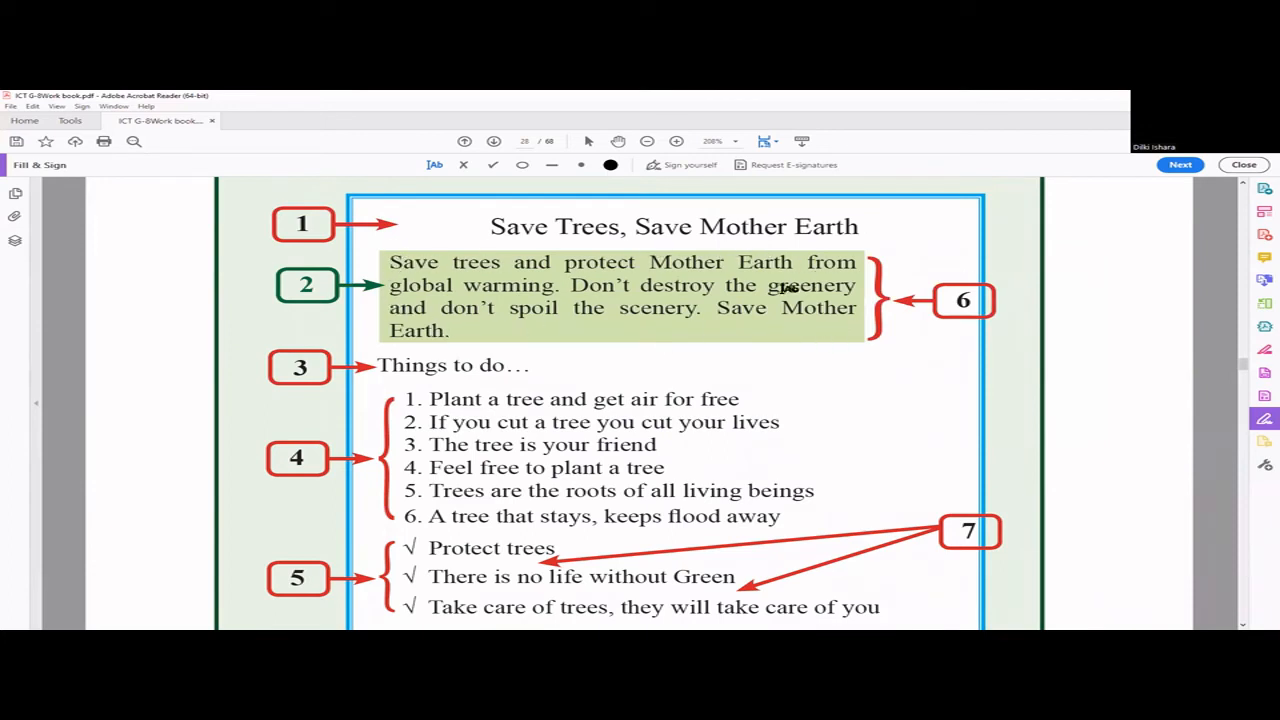
pyautogui.scroll(-1, 509, 346)
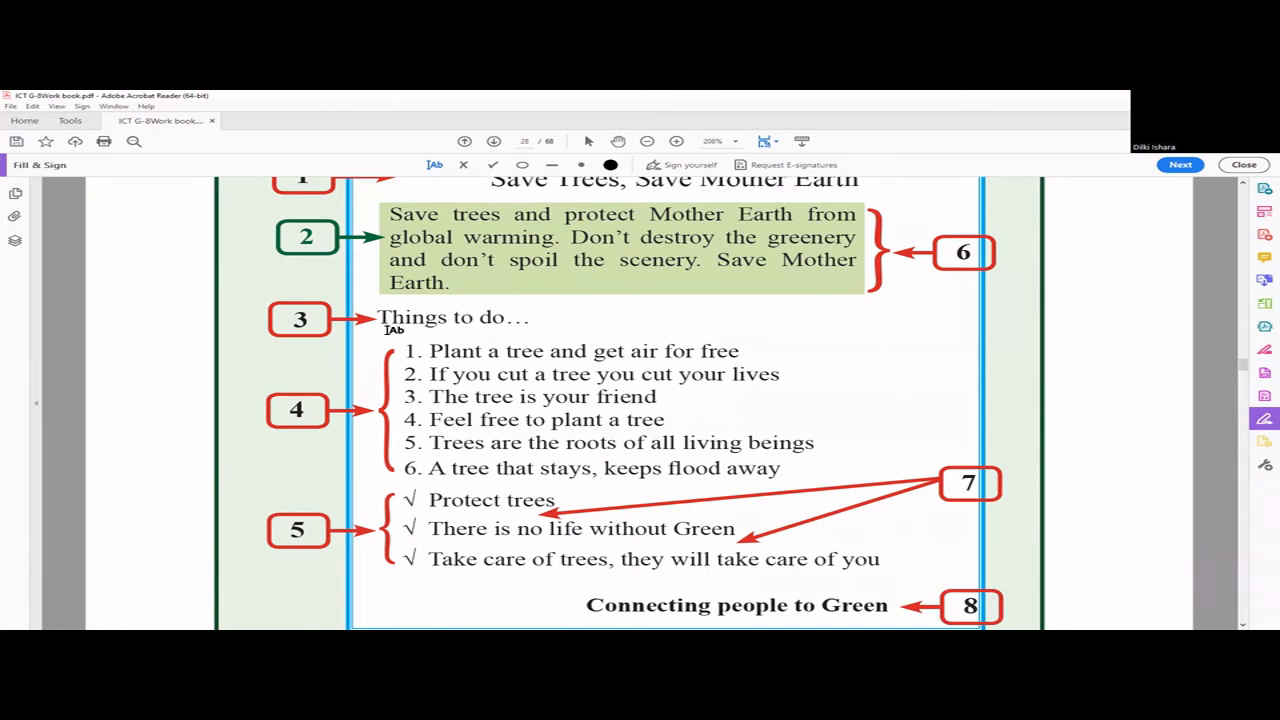
pyautogui.scroll(-1, 401, 345)
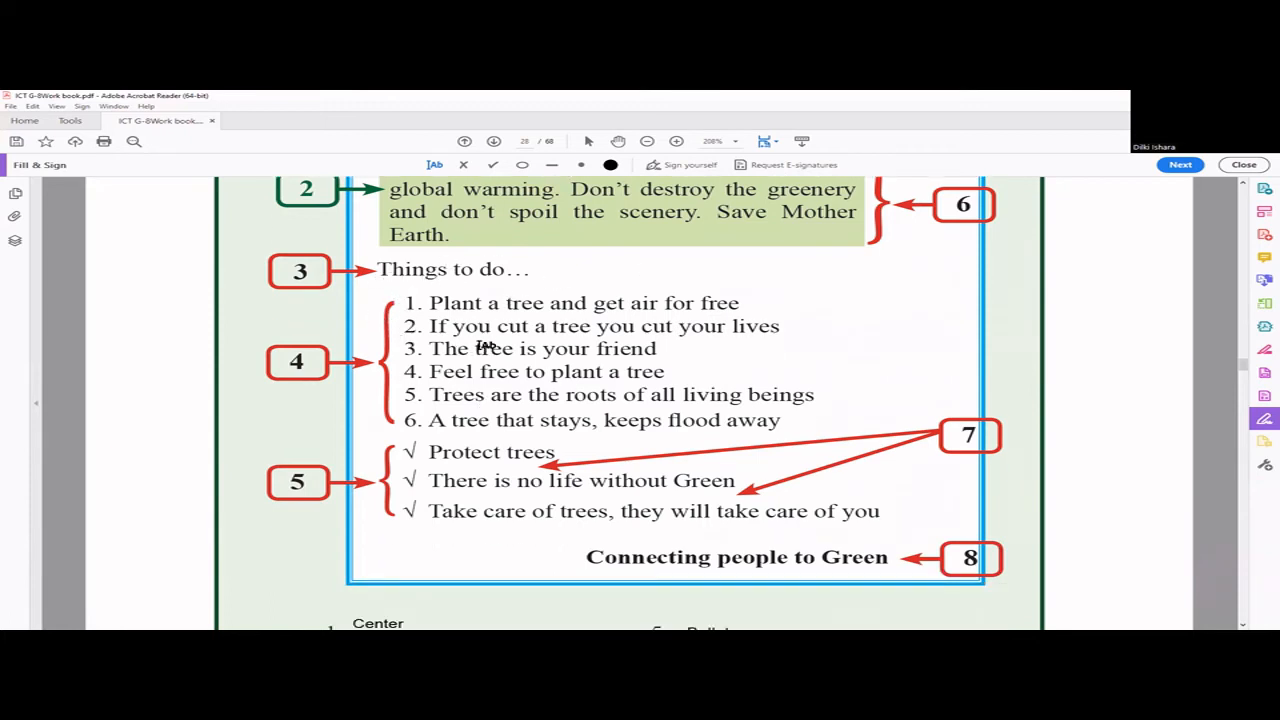
pyautogui.scroll(-1, 486, 345)
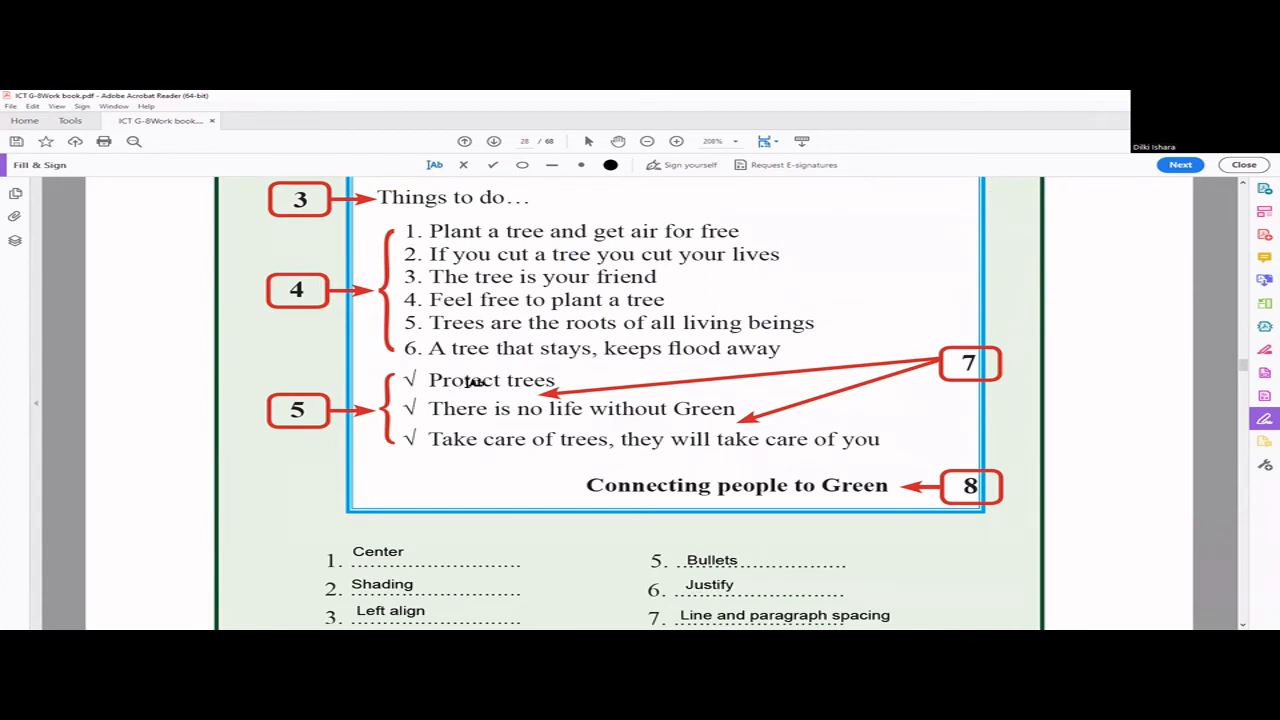
pyautogui.scroll(2, 640, 408)
pyautogui.scroll(1, 700, 350)
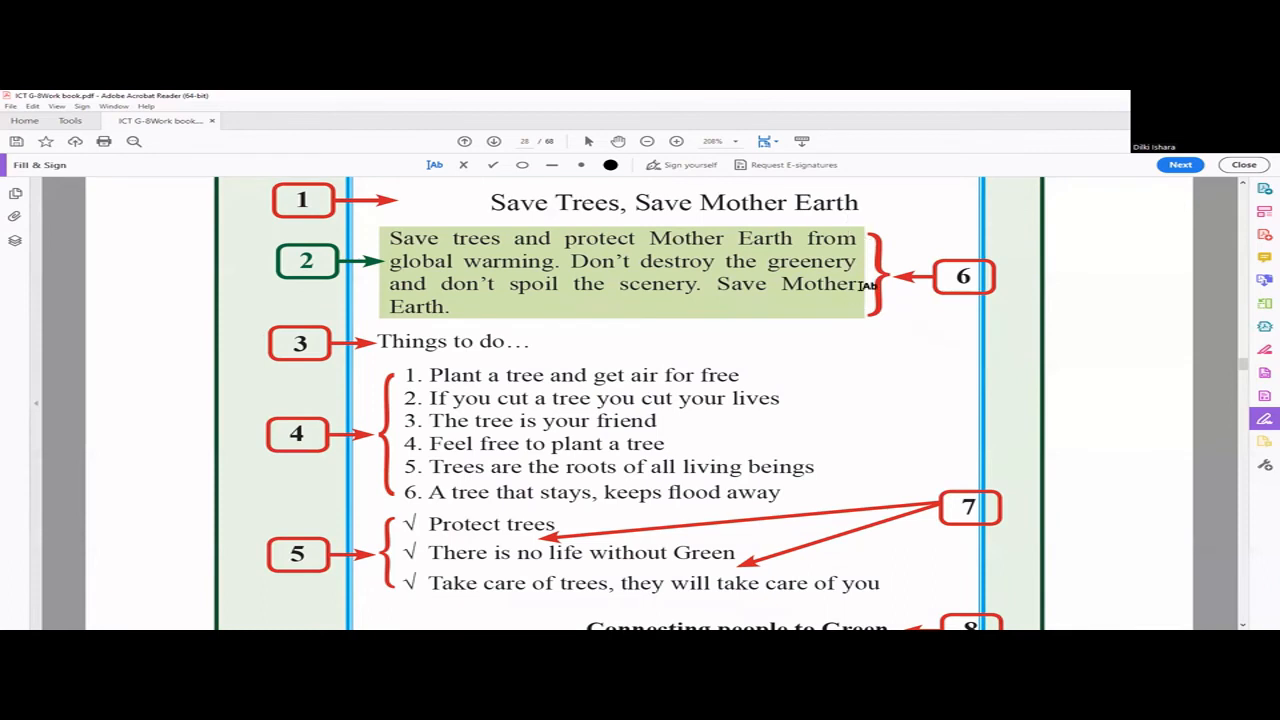
pyautogui.scroll(-2, 866, 286)
pyautogui.scroll(-2, 860, 290)
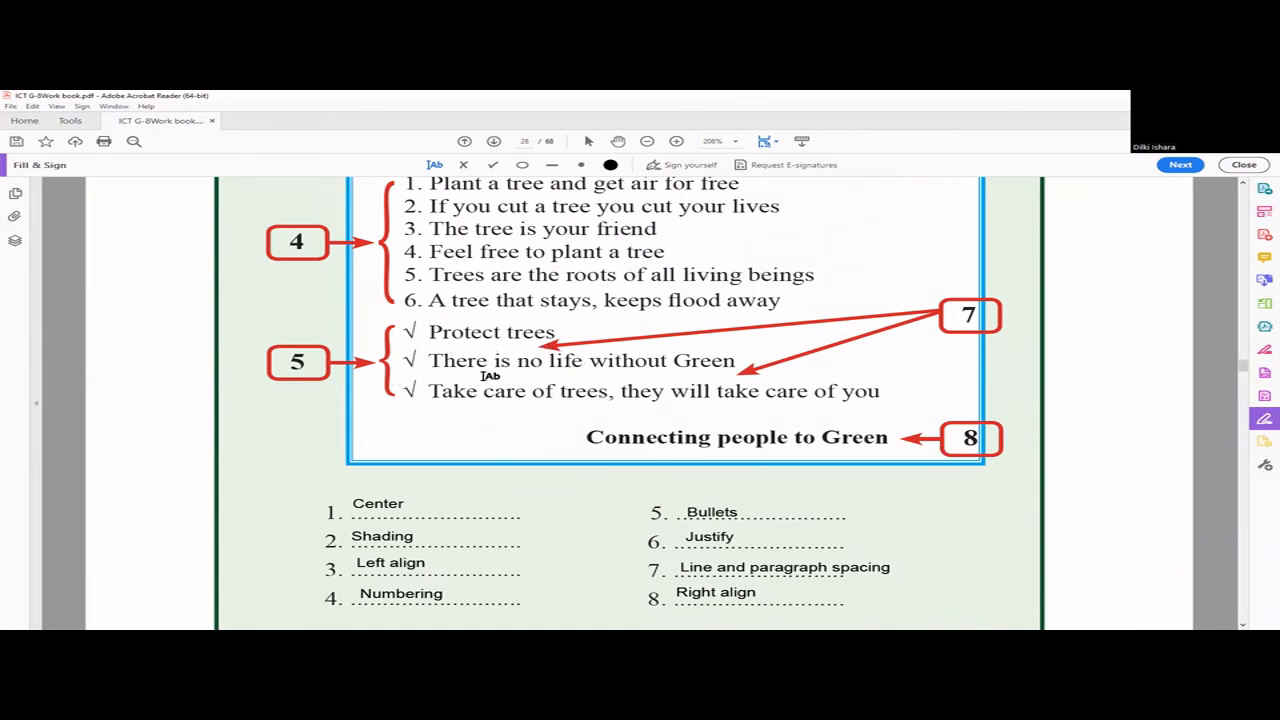
pyautogui.scroll(-1, 750, 366)
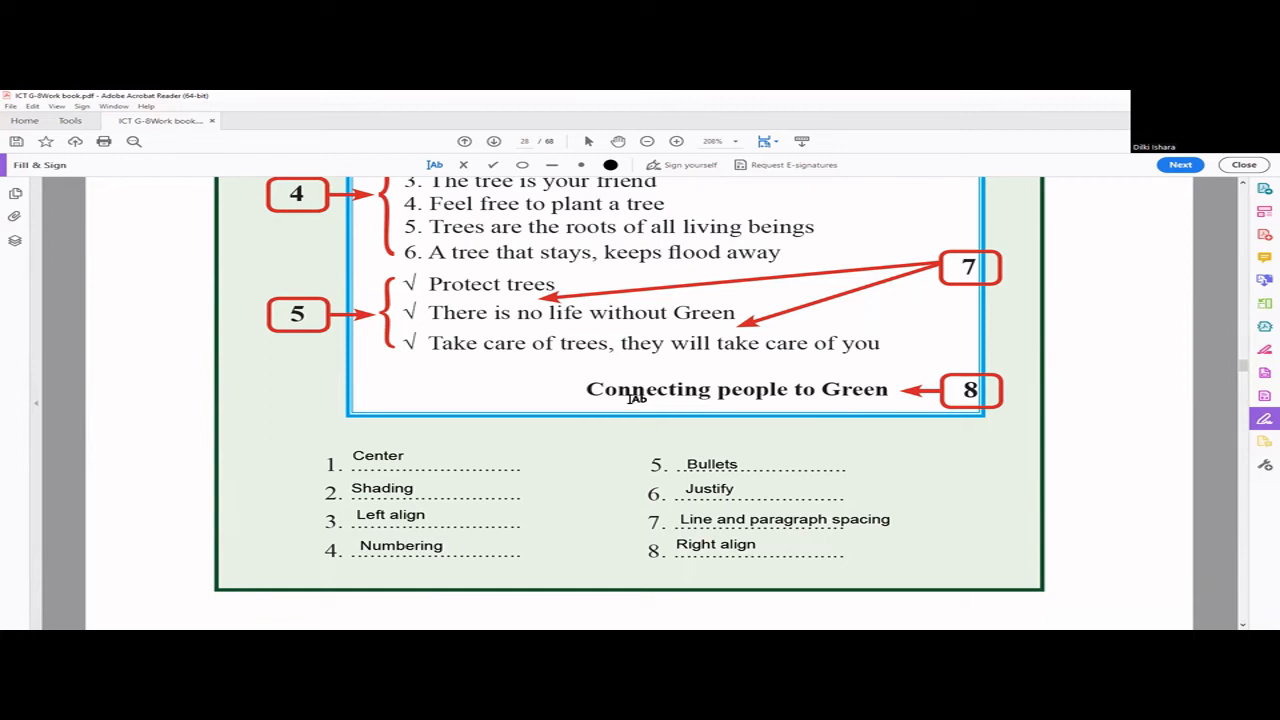
pyautogui.scroll(-4, 637, 400)
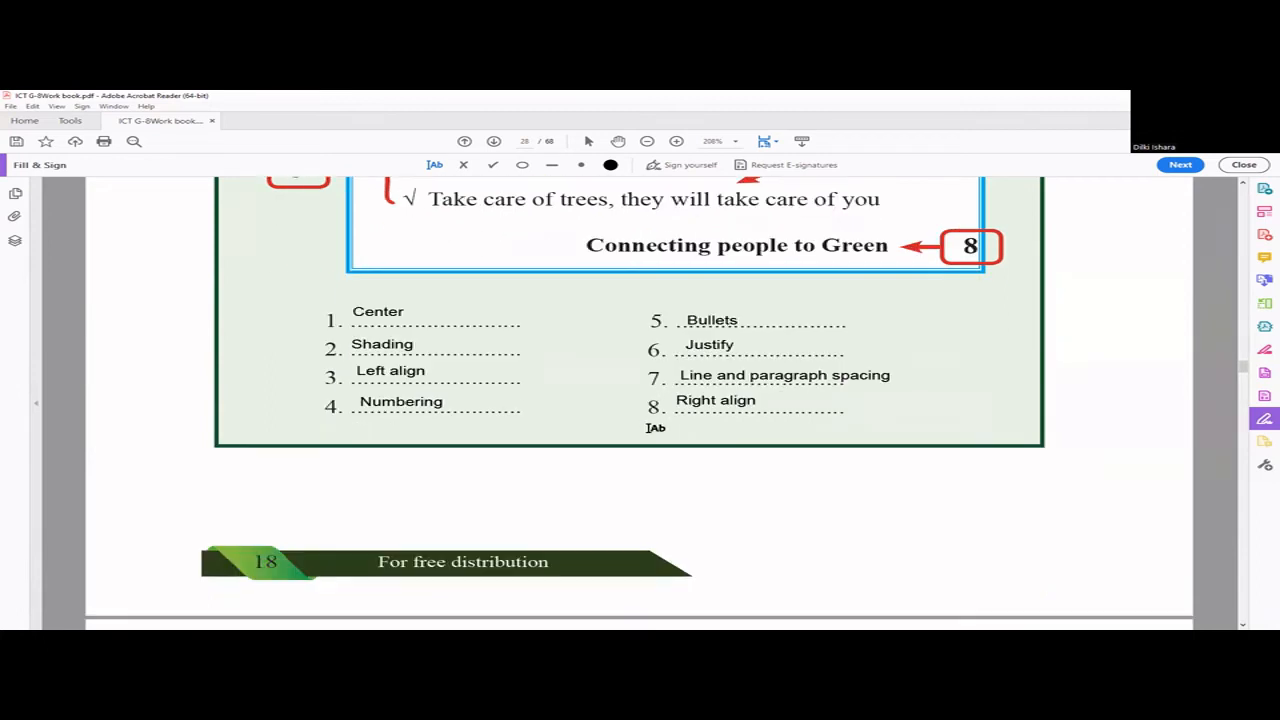
pyautogui.scroll(-5, 650, 420)
pyautogui.scroll(3, 657, 428)
pyautogui.scroll(-3, 657, 428)
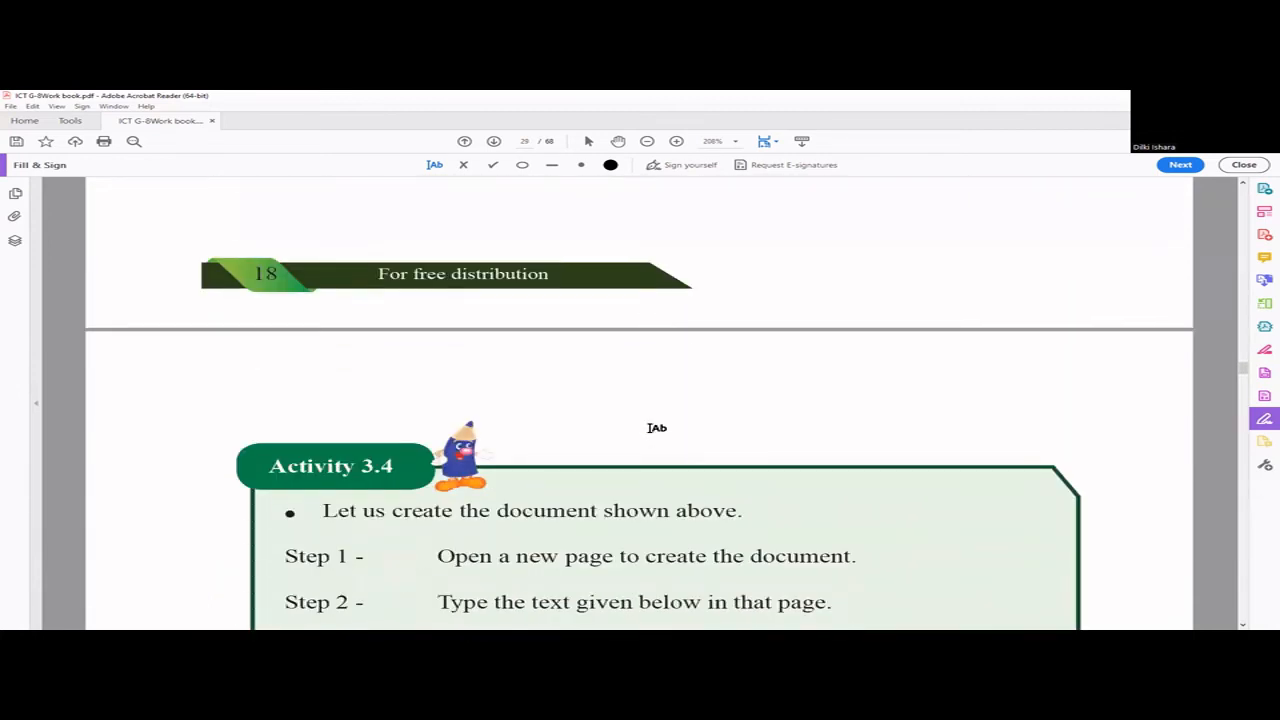
pyautogui.scroll(-3, 657, 428)
pyautogui.scroll(-3, 657, 428)
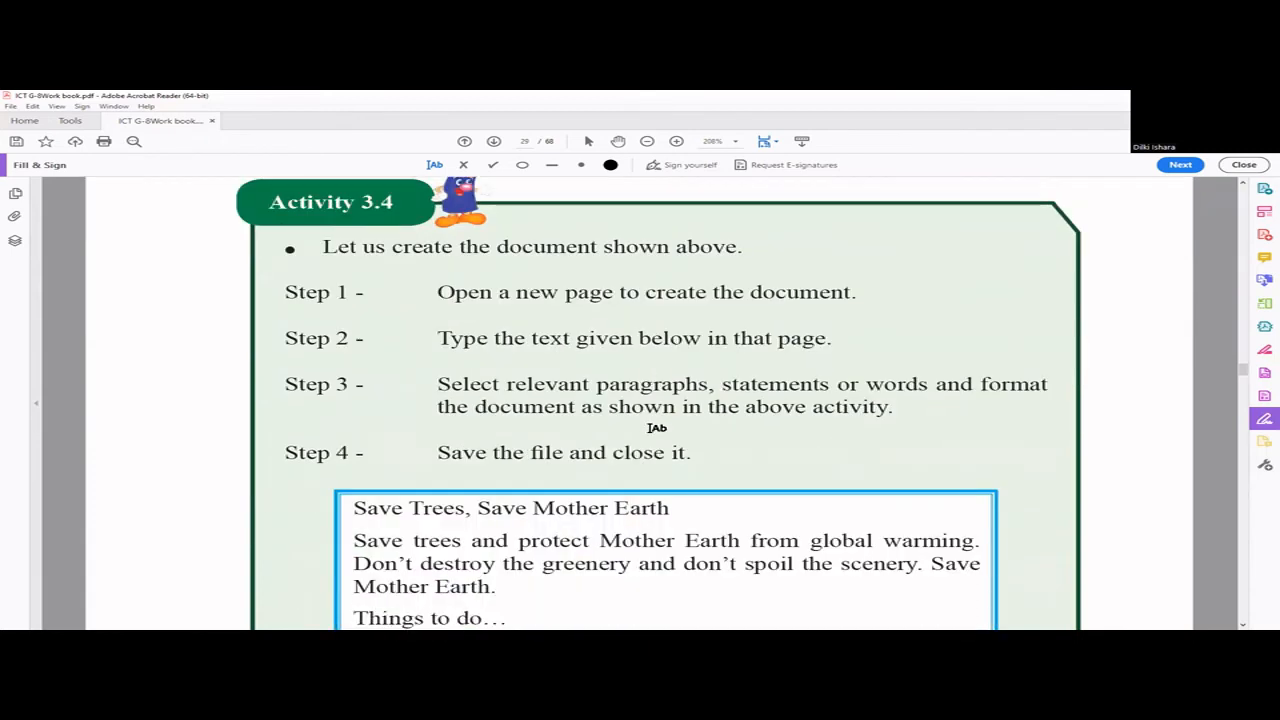
pyautogui.scroll(-1, 657, 428)
pyautogui.scroll(1, 657, 428)
pyautogui.scroll(-1, 861, 341)
pyautogui.scroll(-2, 530, 420)
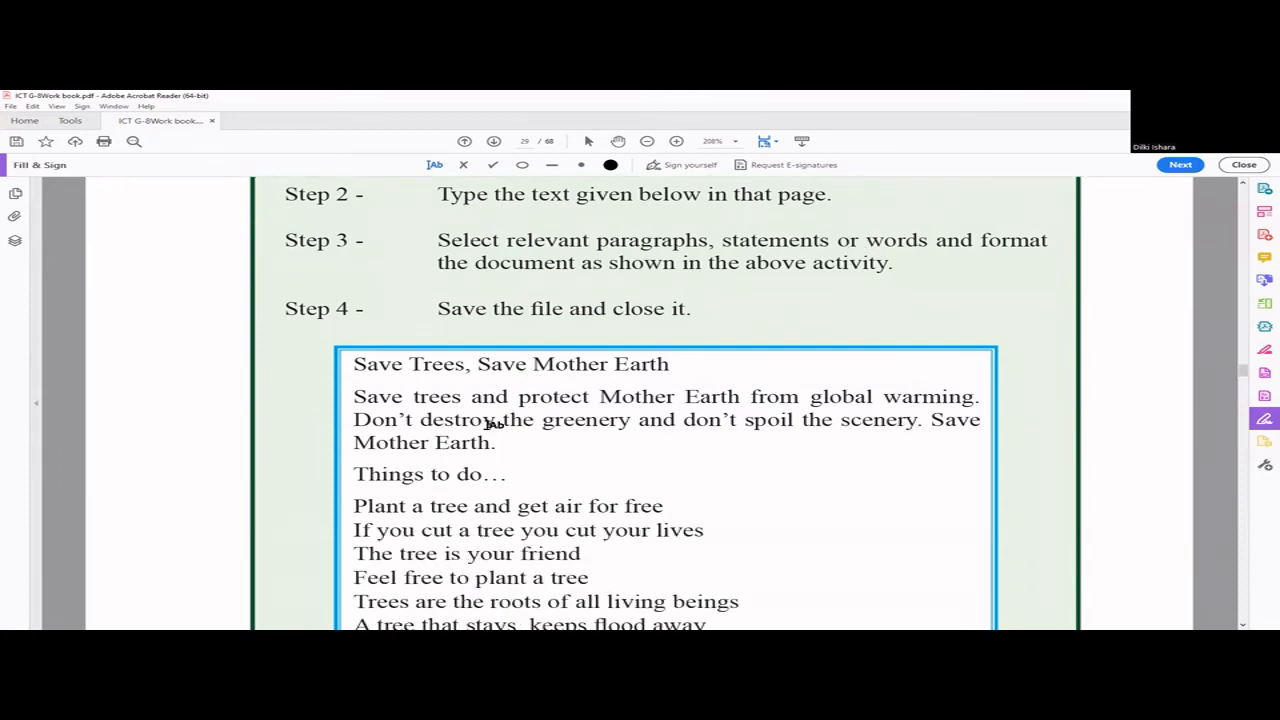
pyautogui.scroll(-3, 494, 424)
pyautogui.scroll(-3, 490, 422)
pyautogui.scroll(-1, 485, 422)
pyautogui.scroll(-4, 481, 422)
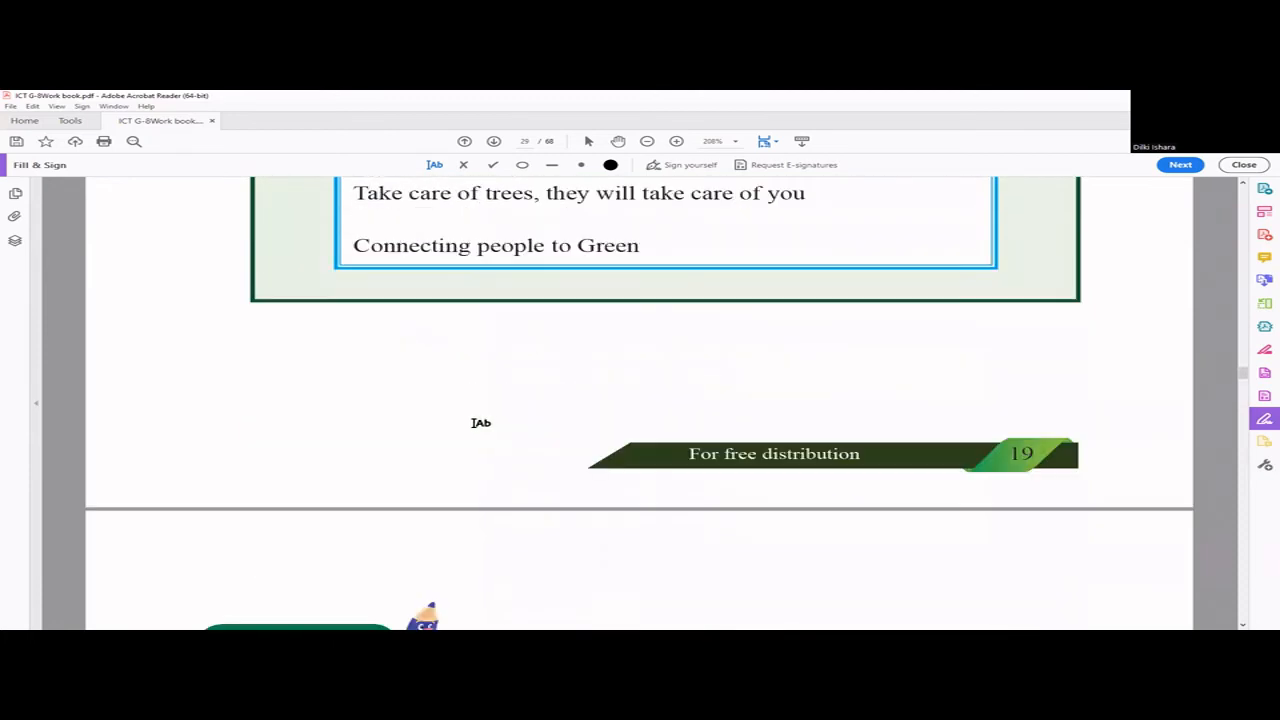
pyautogui.scroll(-1, 481, 422)
pyautogui.scroll(3, 481, 422)
pyautogui.scroll(5, 481, 422)
pyautogui.scroll(3, 485, 420)
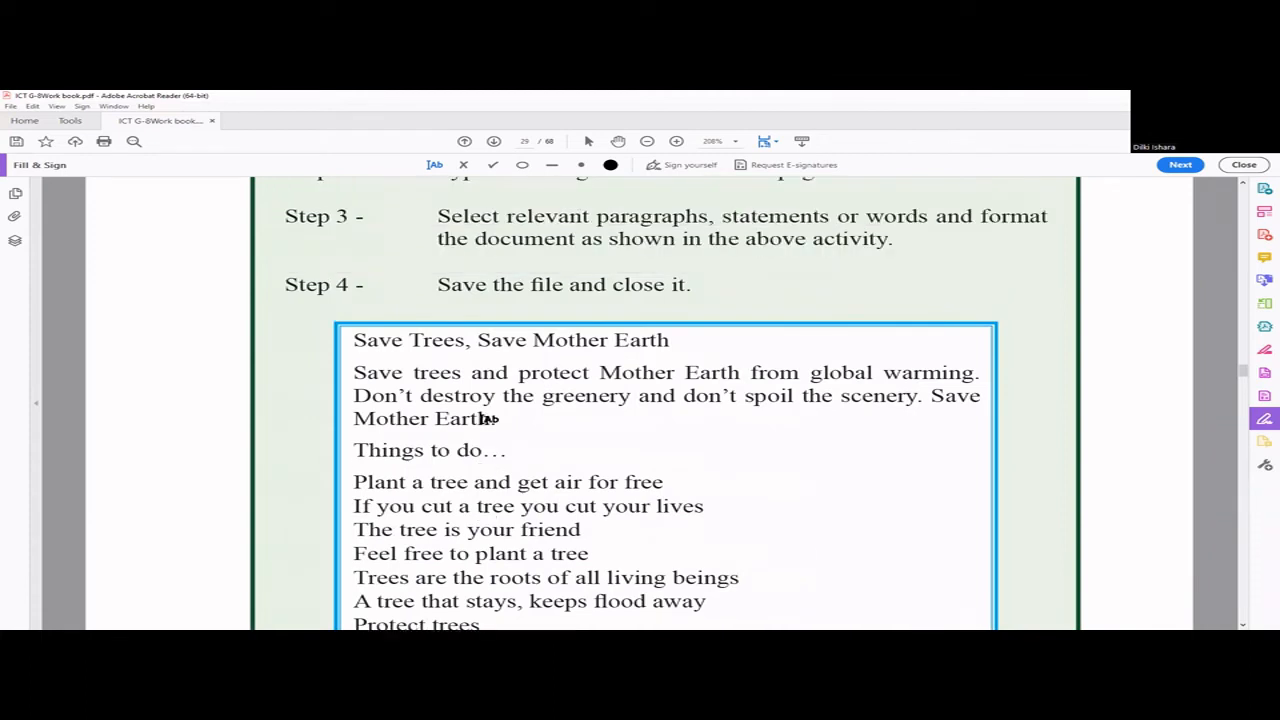
# Step: Switch from Acrobat Reader back to the Word document
pyautogui.hotkey('alt', 'Tab')
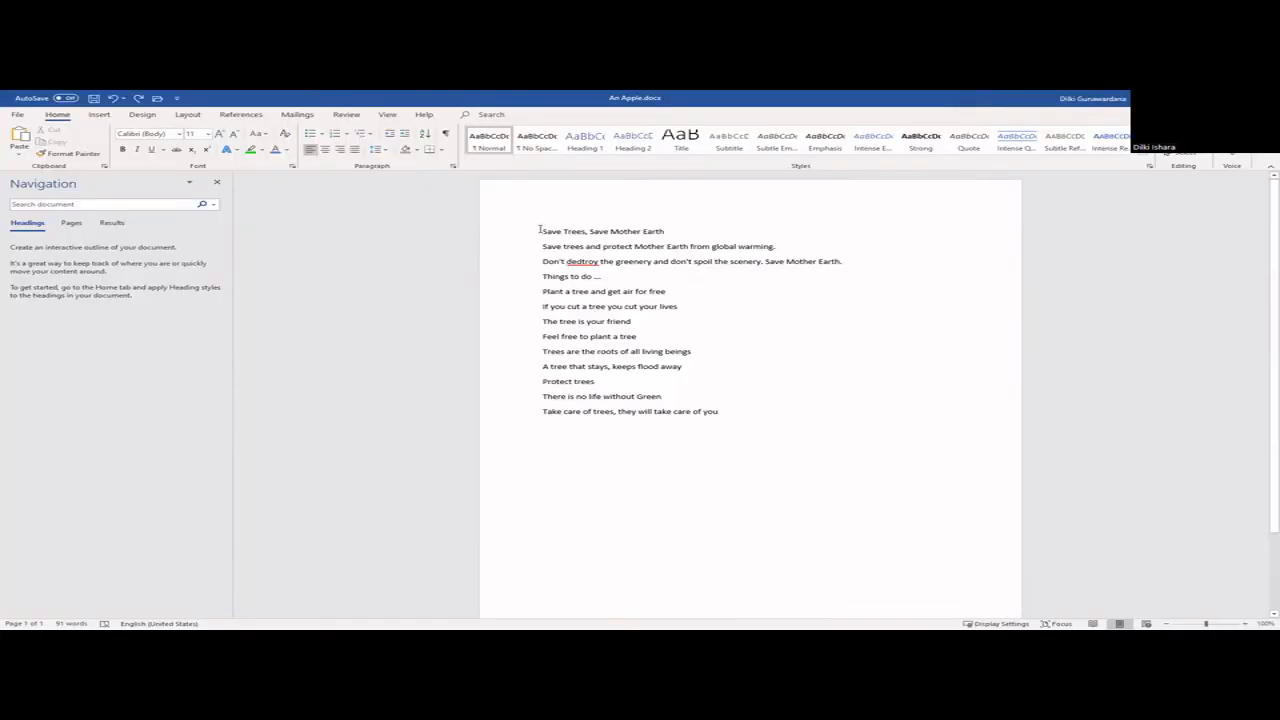
# Step: Set all the document text in Times New Roman at size 20
pyautogui.moveTo(539, 229); pyautogui.dragTo(737, 416)
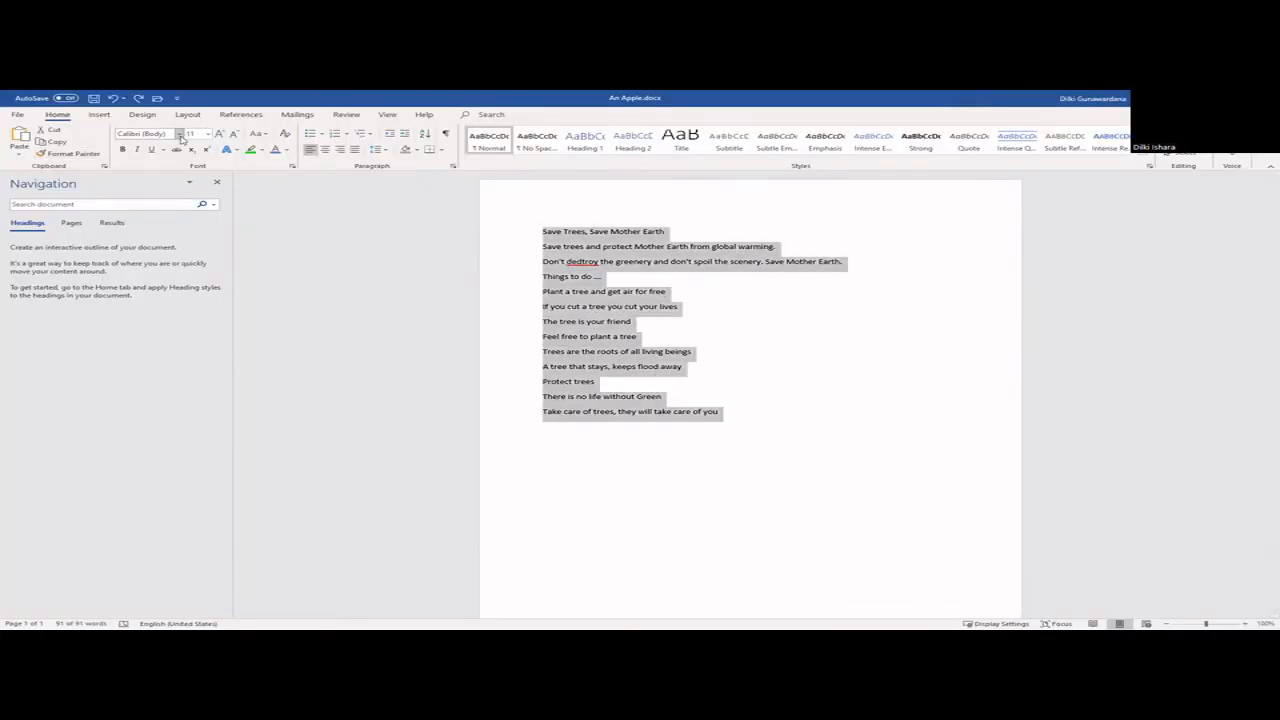
pyautogui.click(180, 134)
pyautogui.click(190, 213)
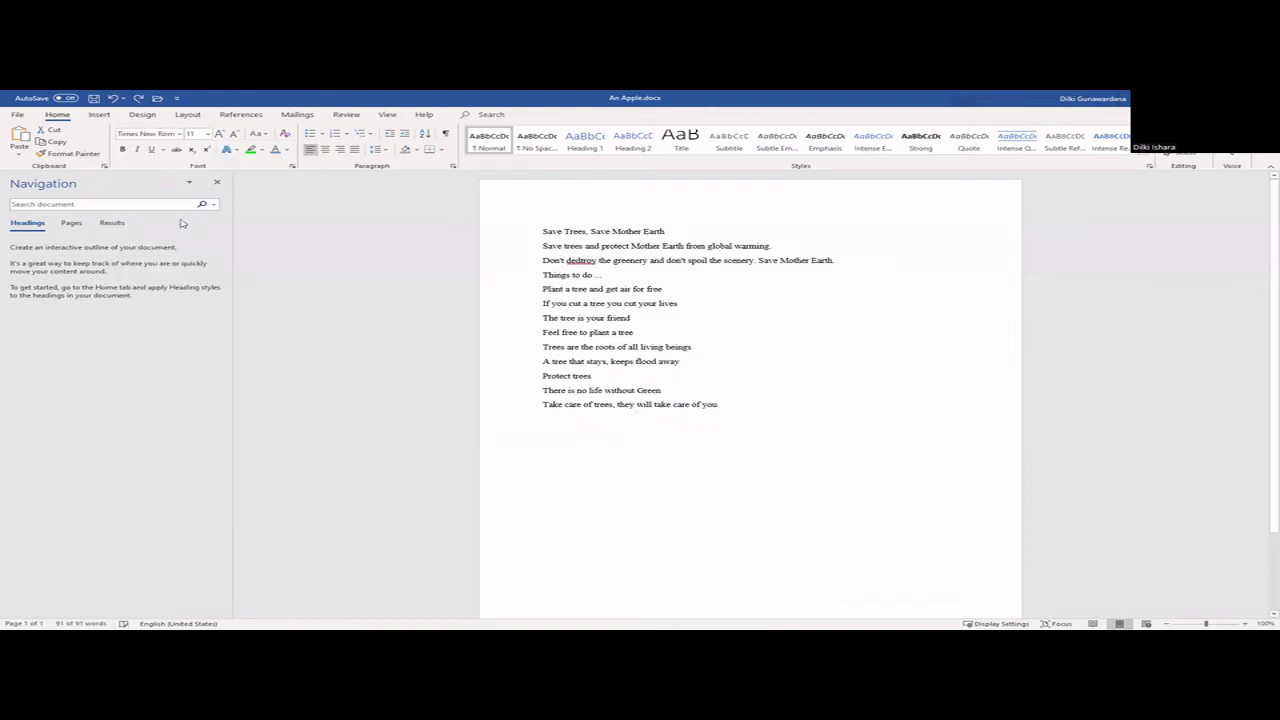
pyautogui.click(207, 136)
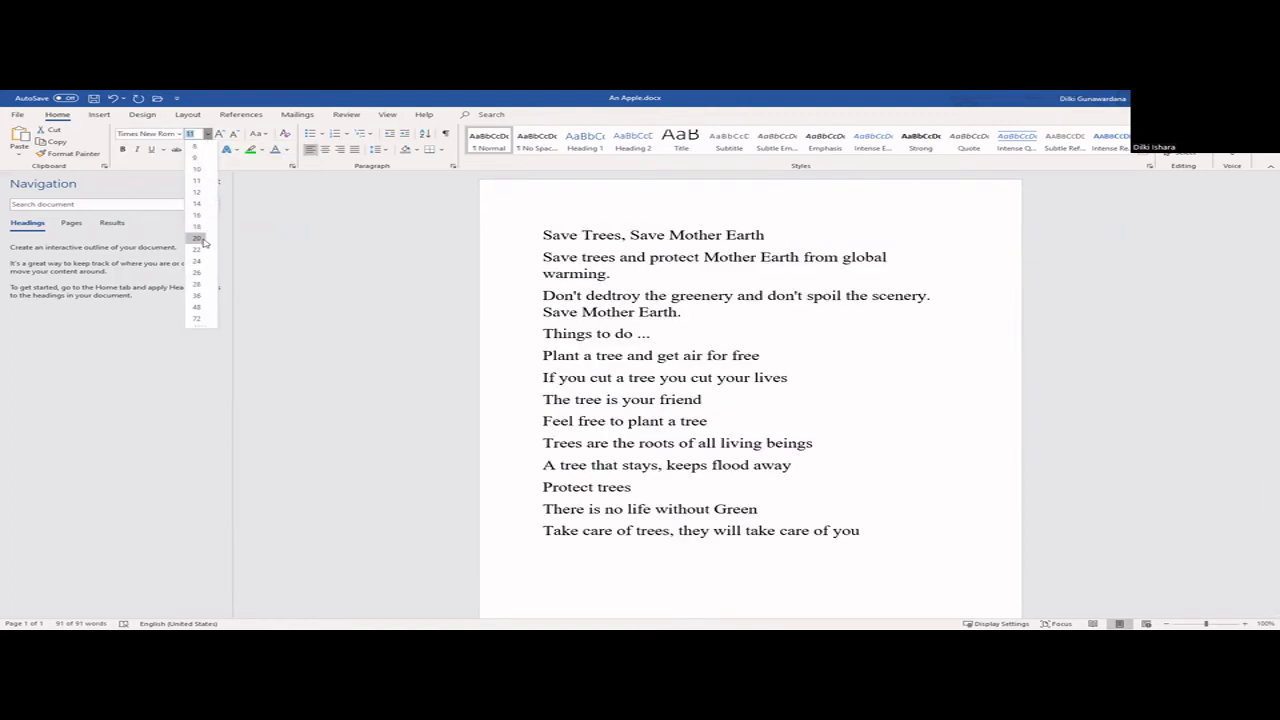
pyautogui.click(198, 239)
pyautogui.click(890, 234)
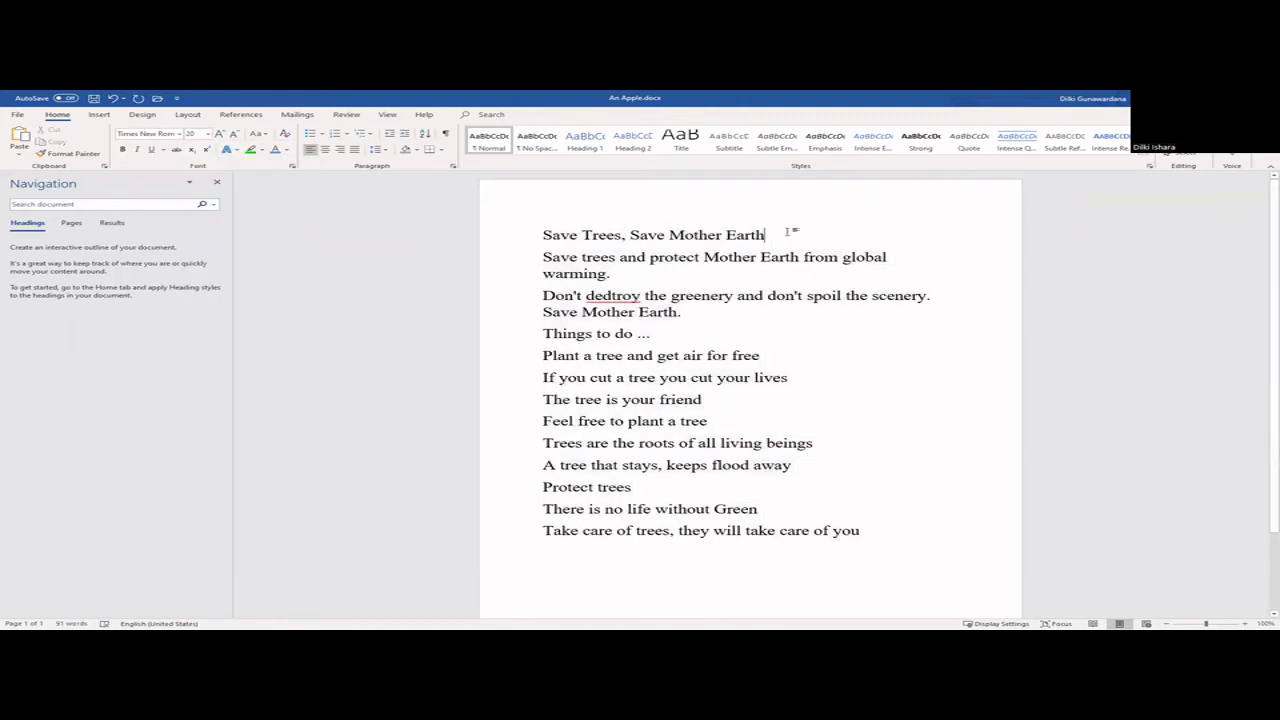
# Step: Enlarge the Save Trees, Save Mother Earth title to size 26 and centre it
pyautogui.moveTo(765, 234); pyautogui.dragTo(540, 234)
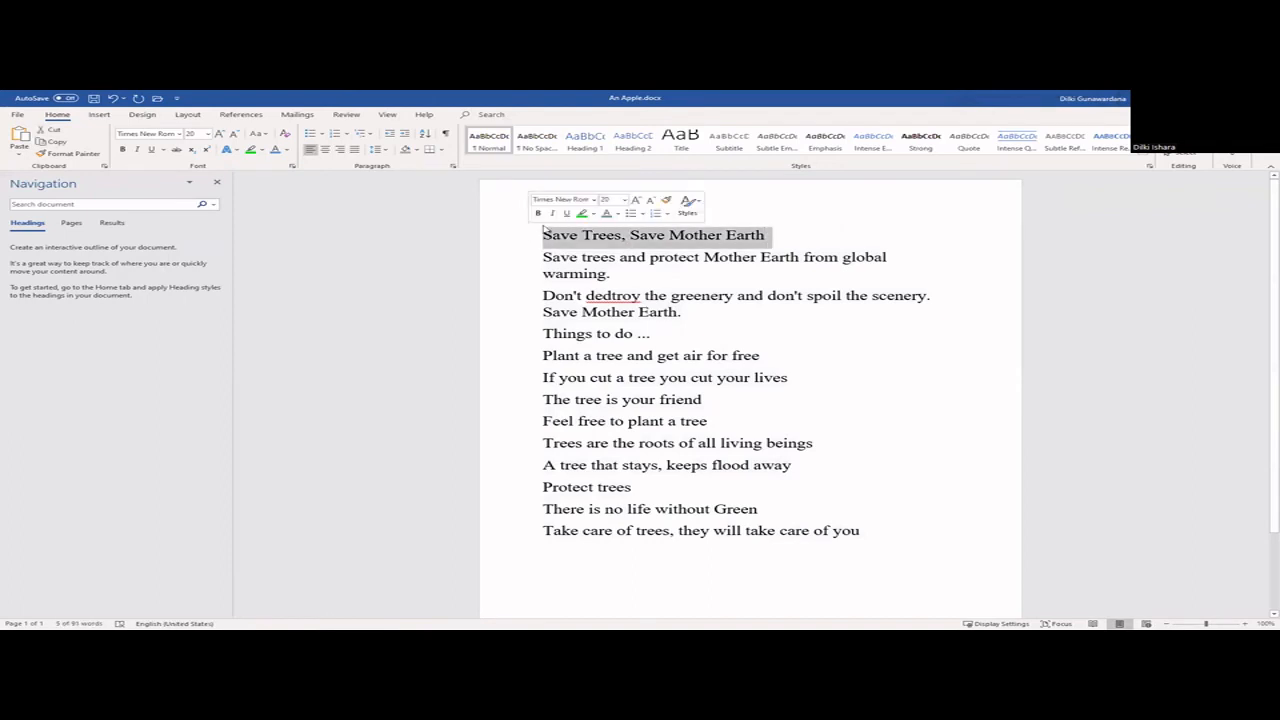
pyautogui.click(207, 134)
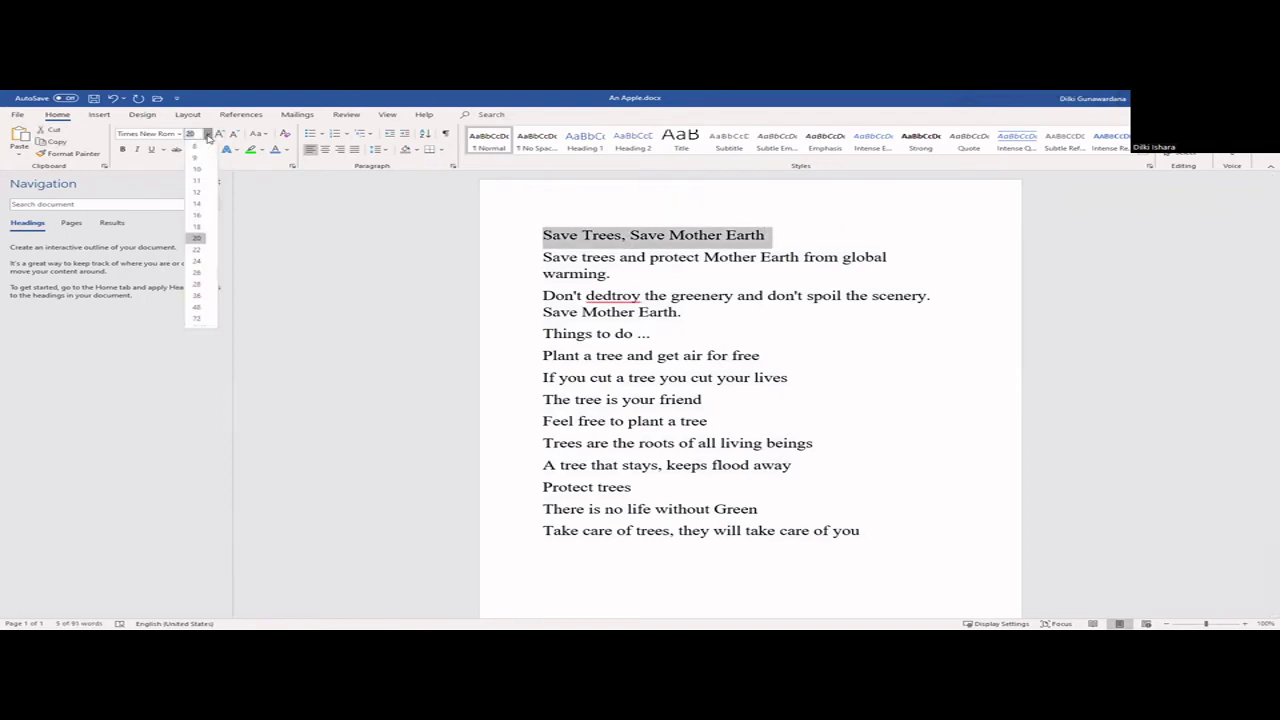
pyautogui.click(198, 250)
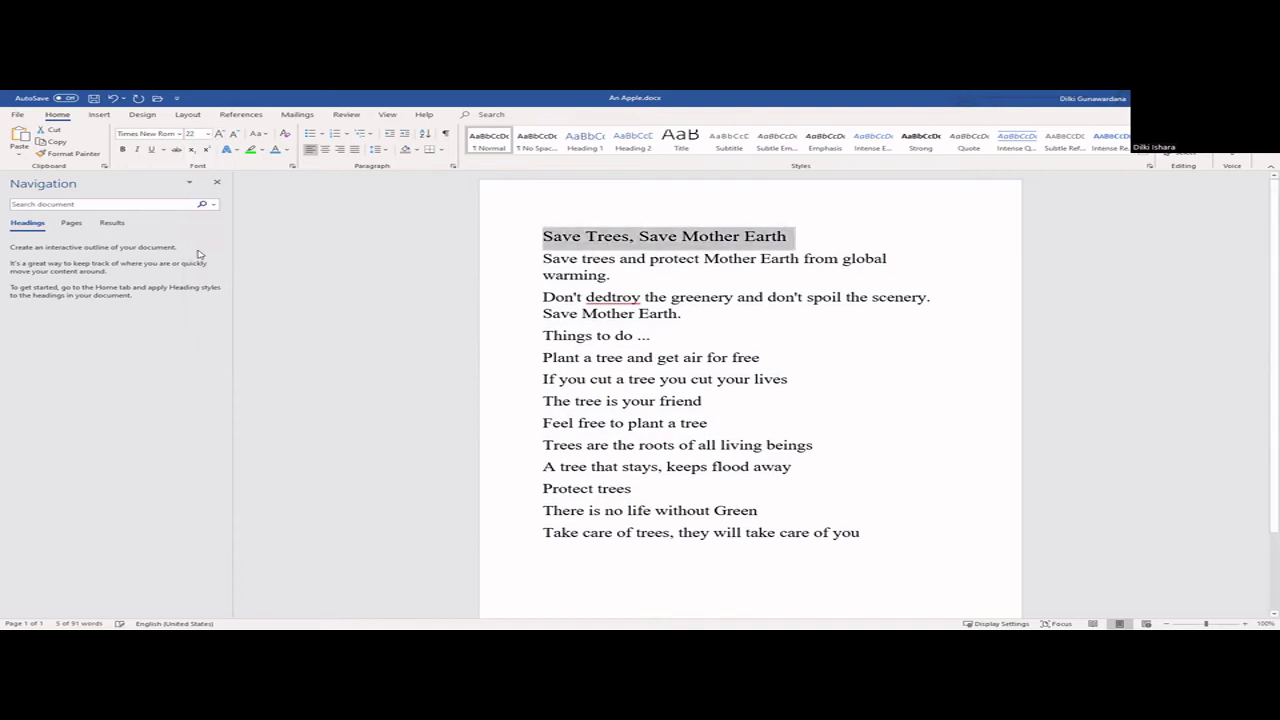
pyautogui.click(207, 134)
pyautogui.click(198, 250)
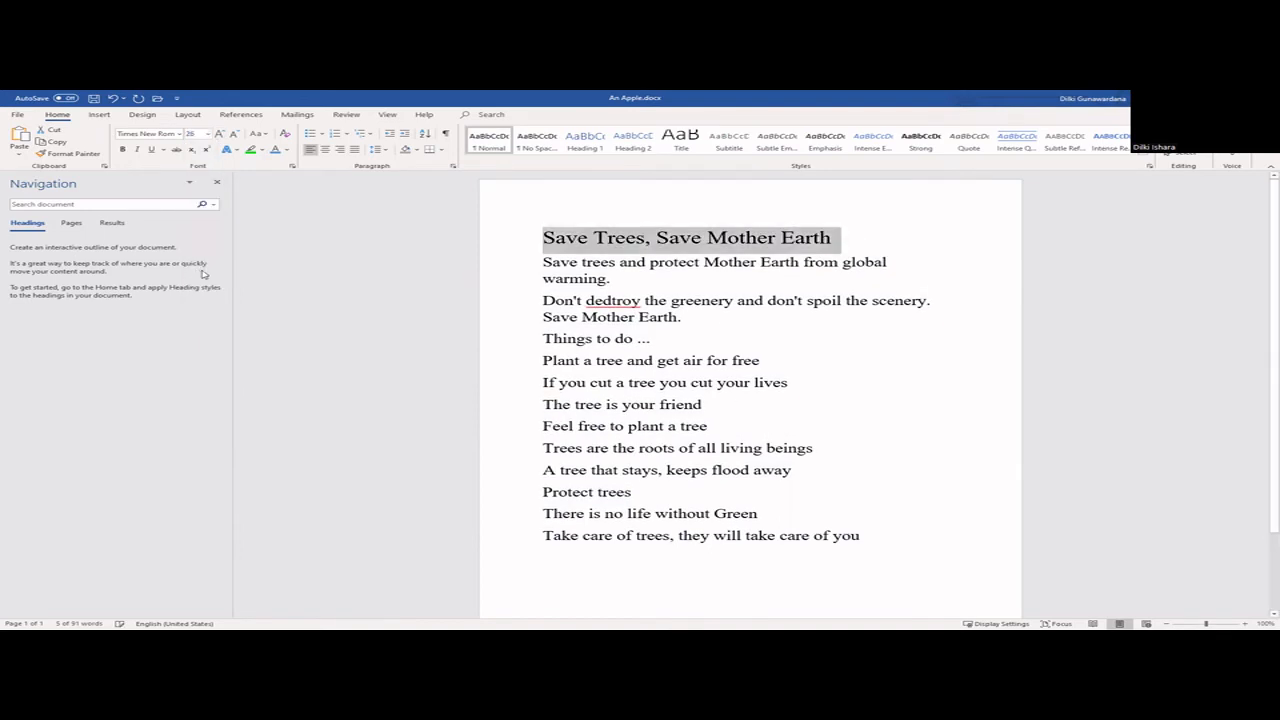
pyautogui.click(326, 151)
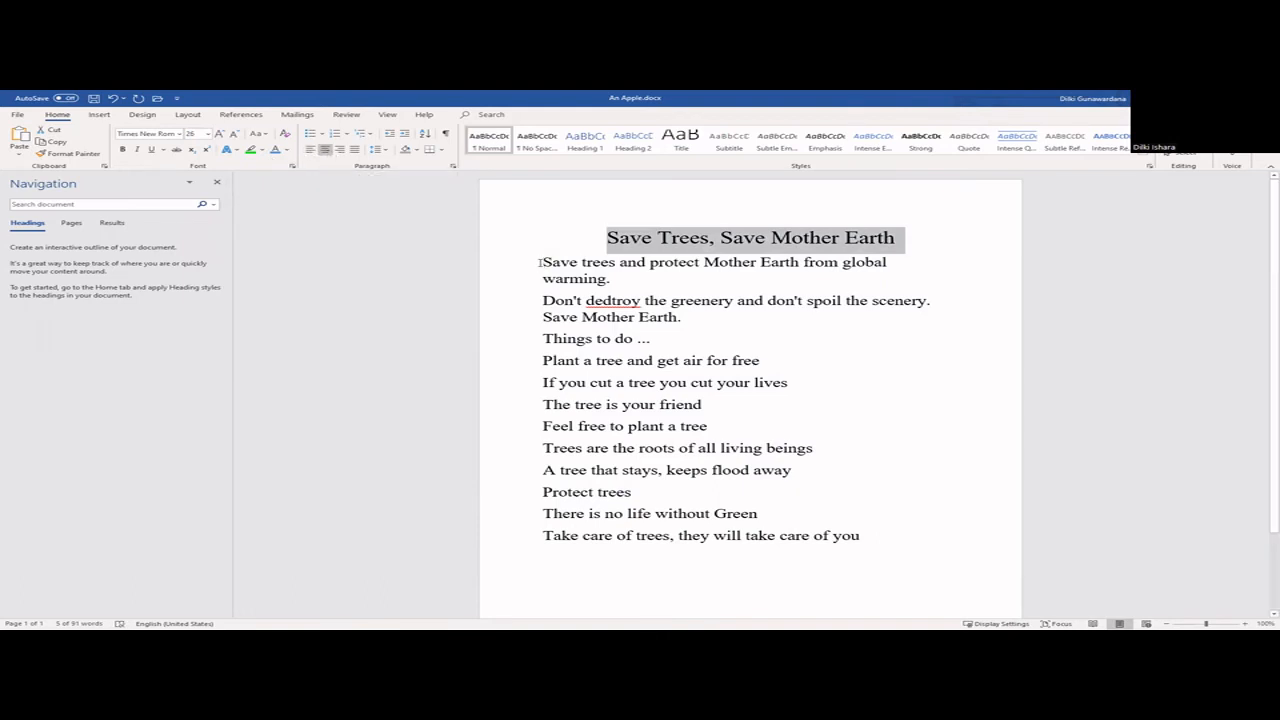
pyautogui.moveTo(540, 262); pyautogui.dragTo(697, 320)
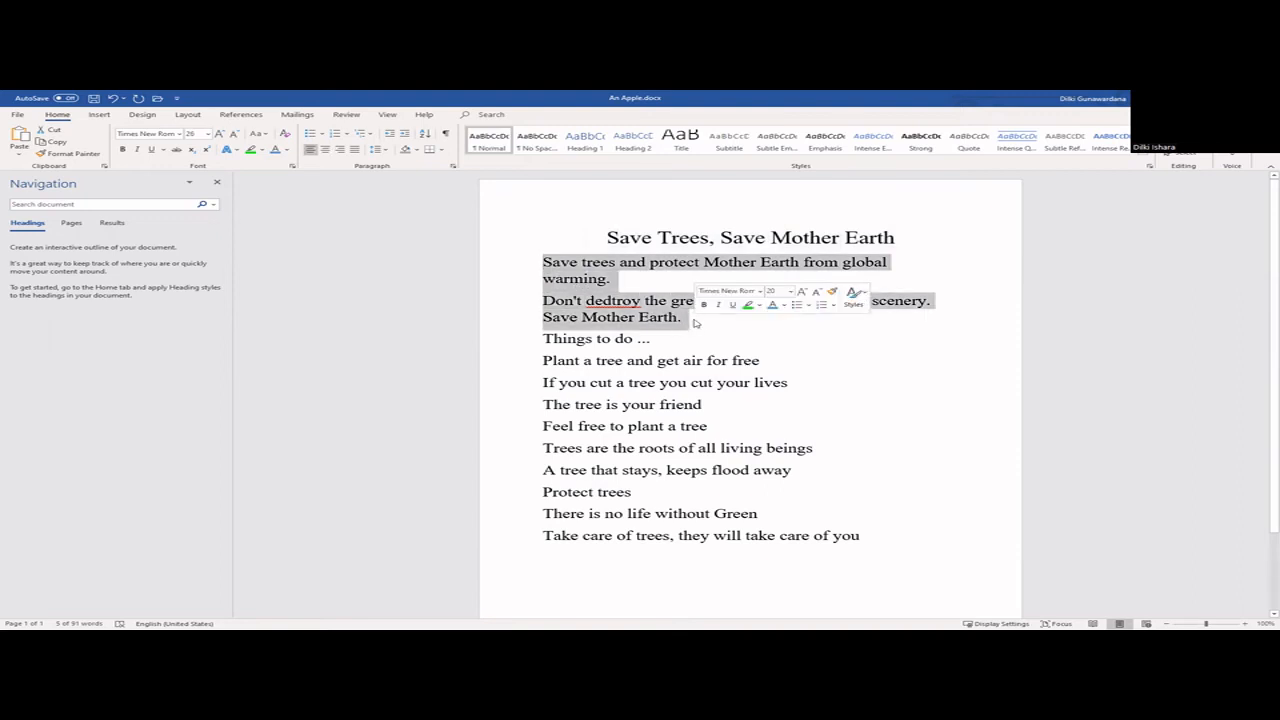
# Step: Join the two intro sentences into one paragraph and correct 'dedtroy' to 'destroy'
pyautogui.click(652, 278)
pyautogui.press('Delete')
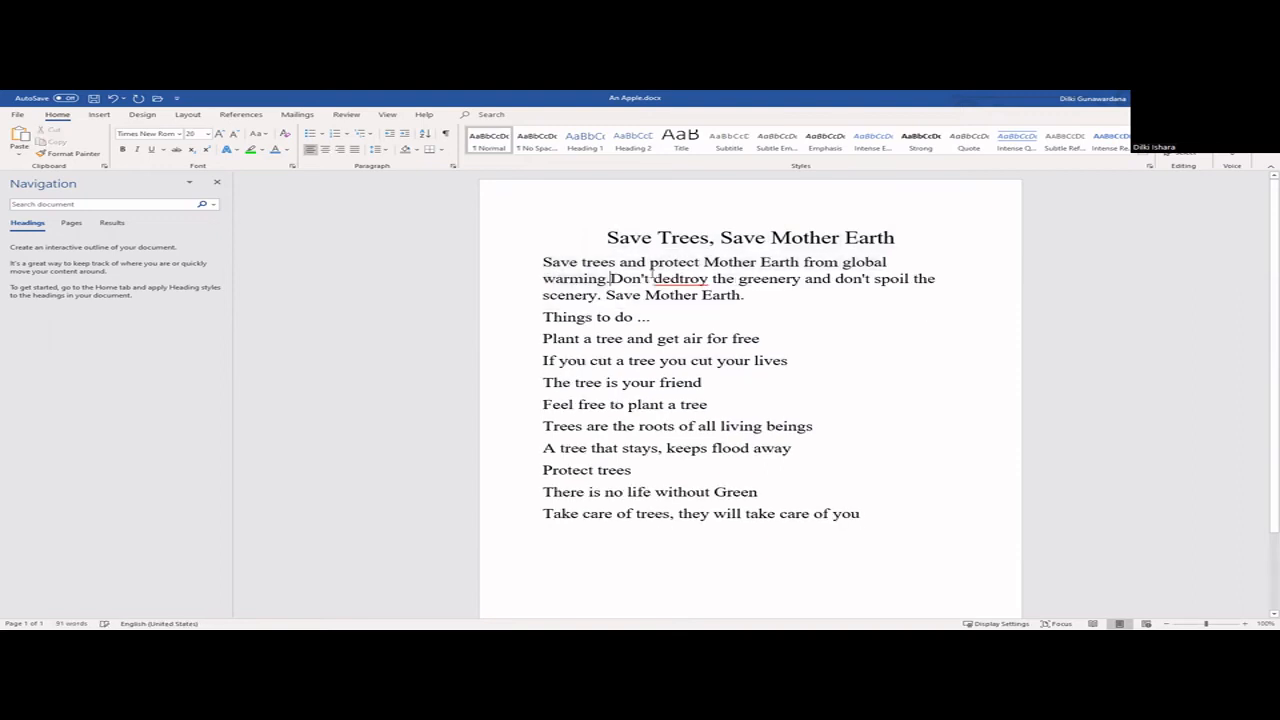
pyautogui.rightClick(680, 278)
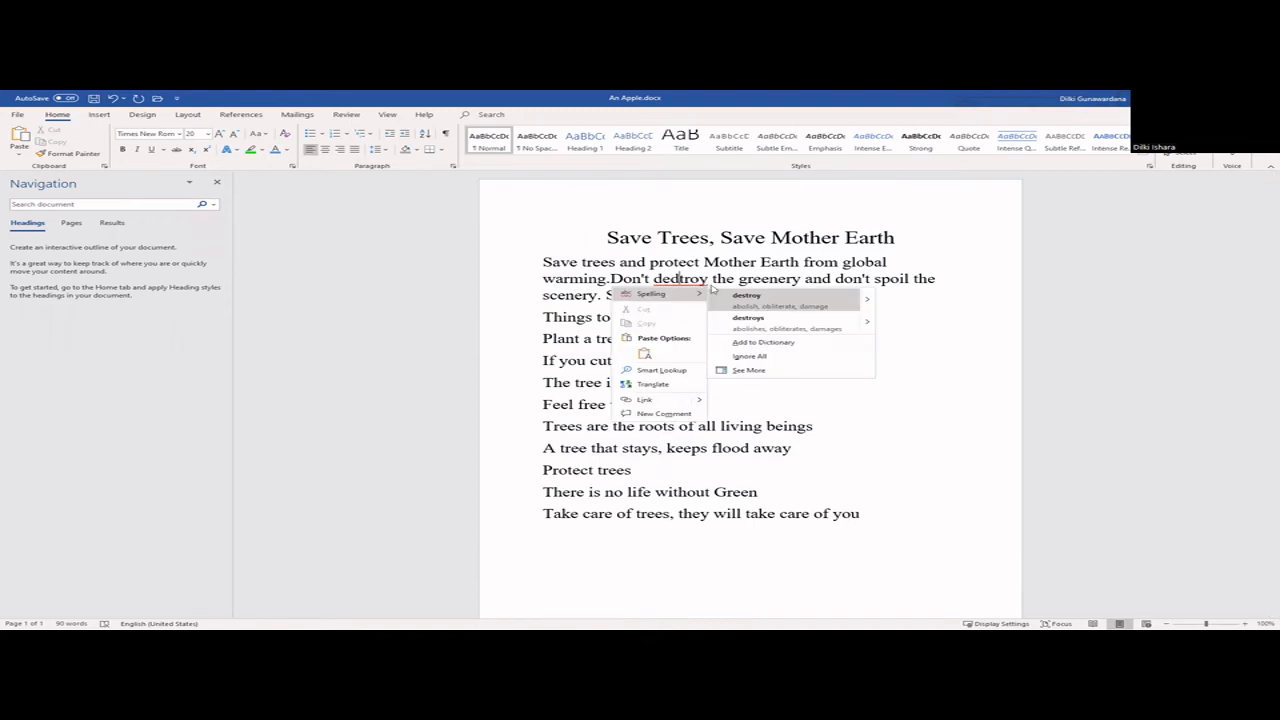
pyautogui.click(746, 297)
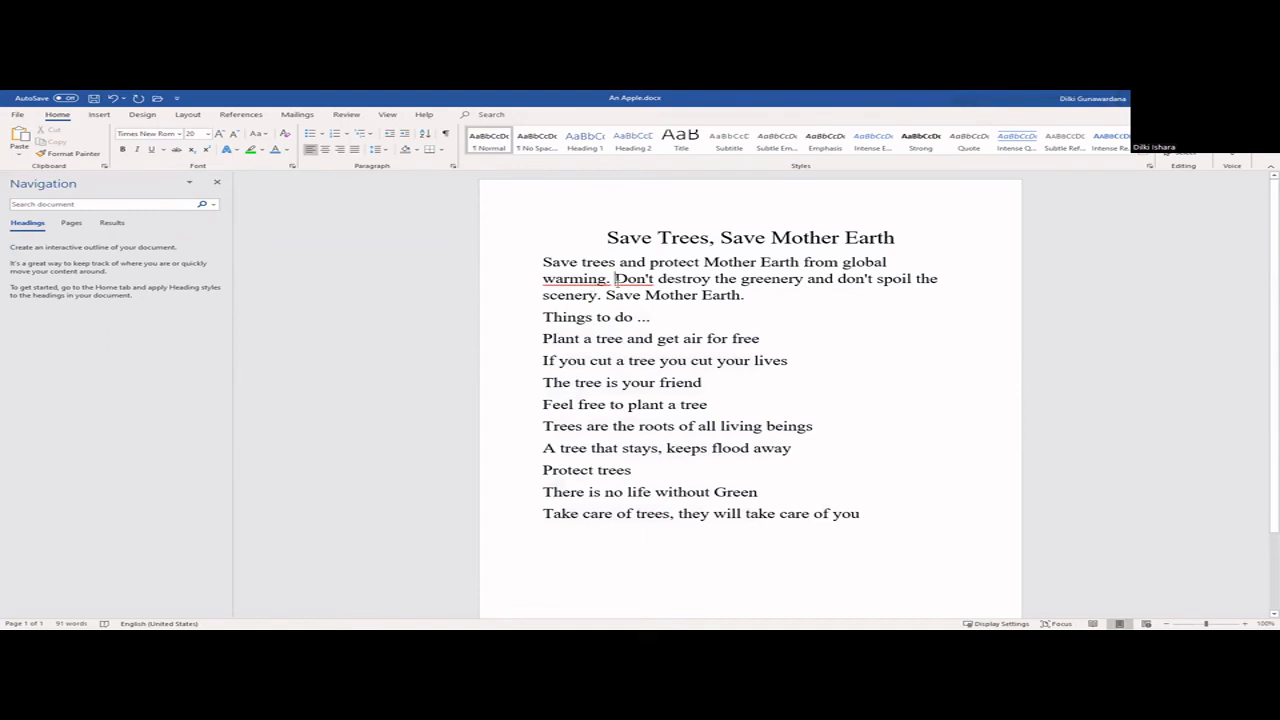
# Step: Justify the intro paragraph and shade it Green, Accent 6, Lighter 80%
pyautogui.moveTo(758, 295); pyautogui.dragTo(545, 255)
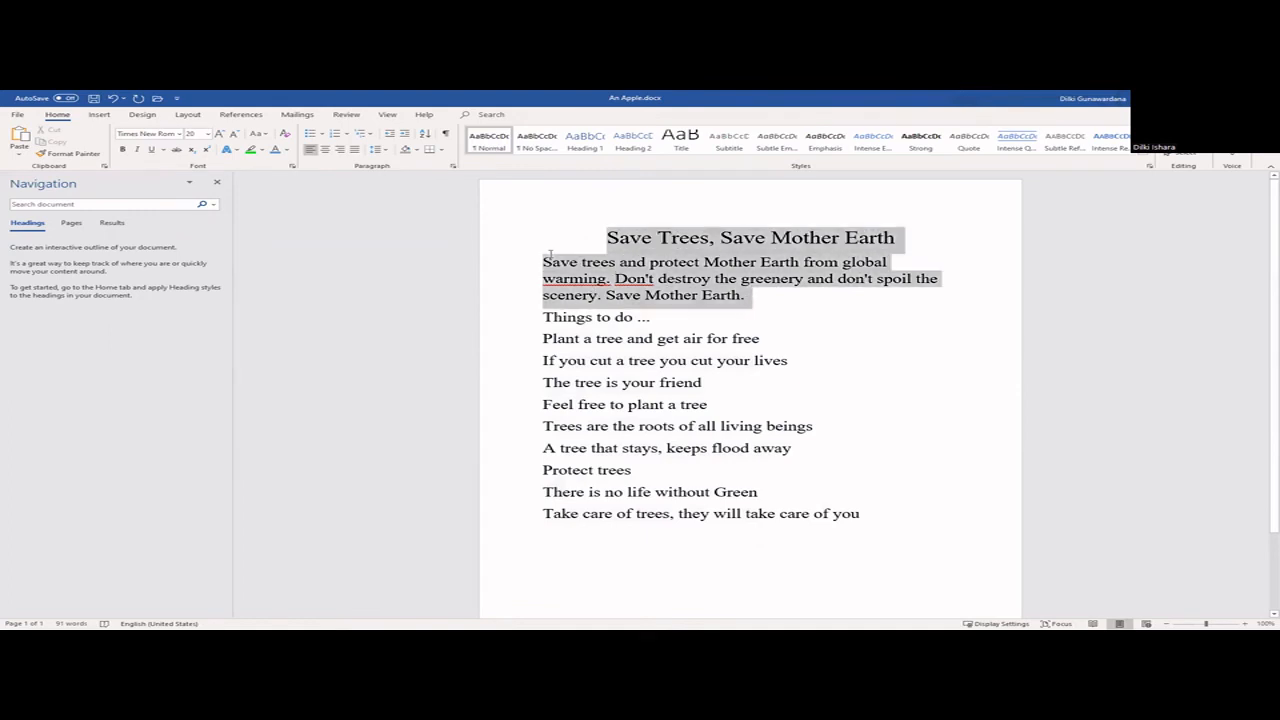
pyautogui.click(537, 255)
pyautogui.tripleClick(610, 278)
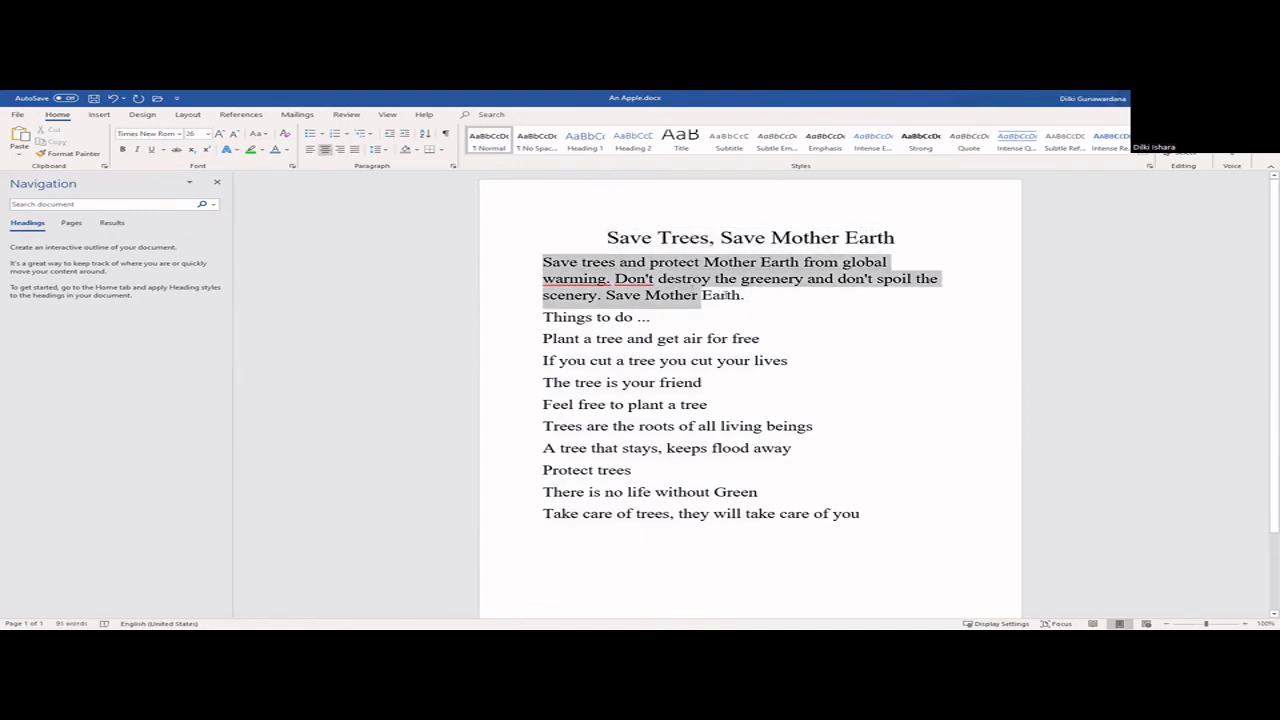
pyautogui.click(356, 150)
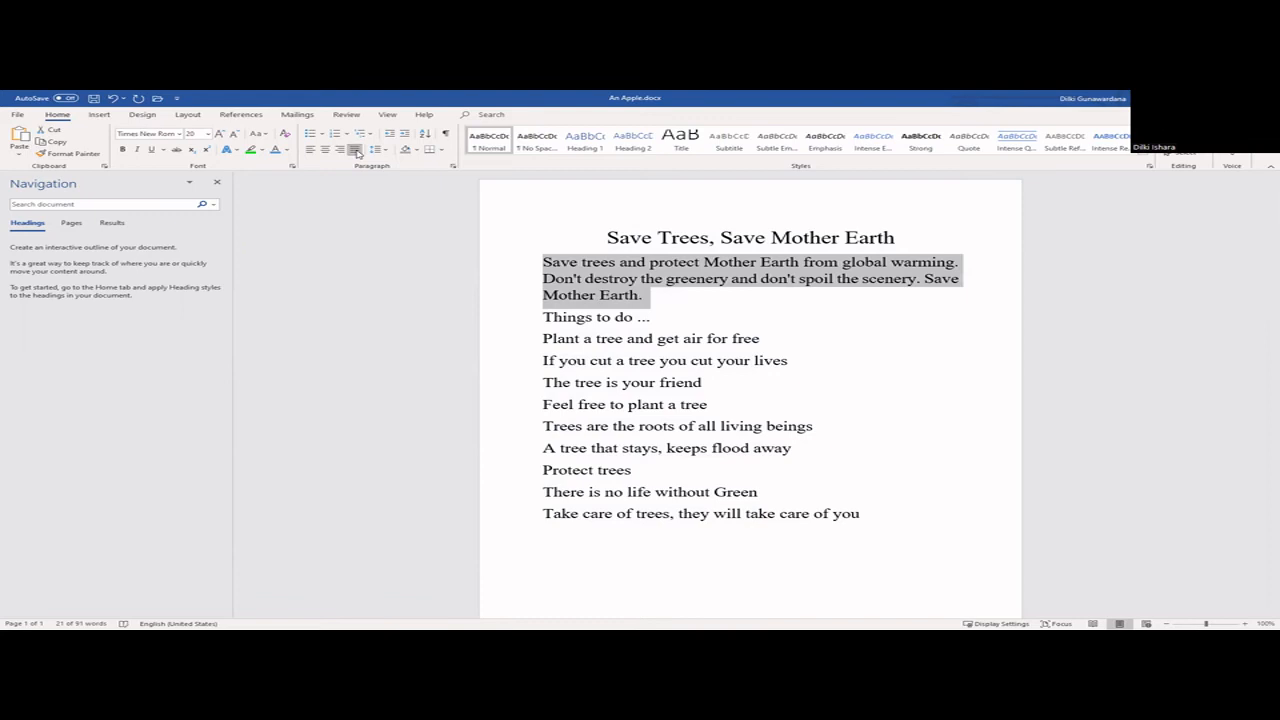
pyautogui.click(418, 150)
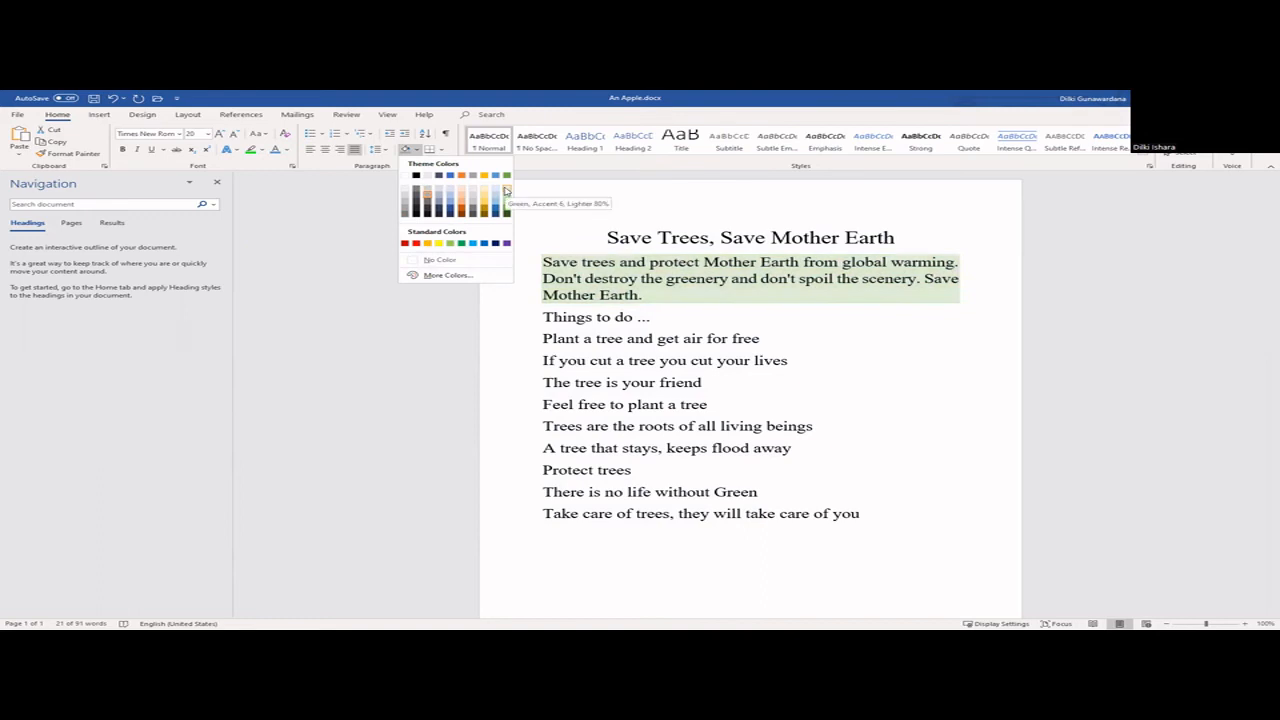
pyautogui.click(507, 190)
pyautogui.click(568, 318)
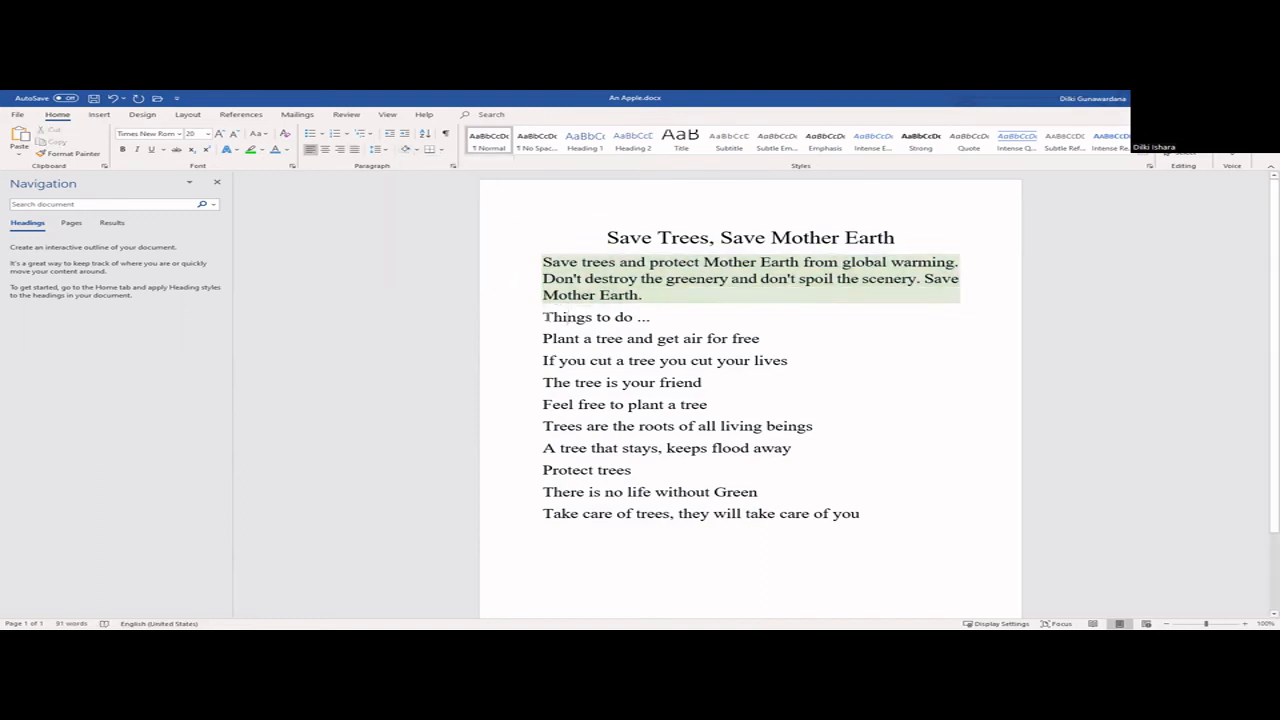
pyautogui.scroll(-2, 545, 314)
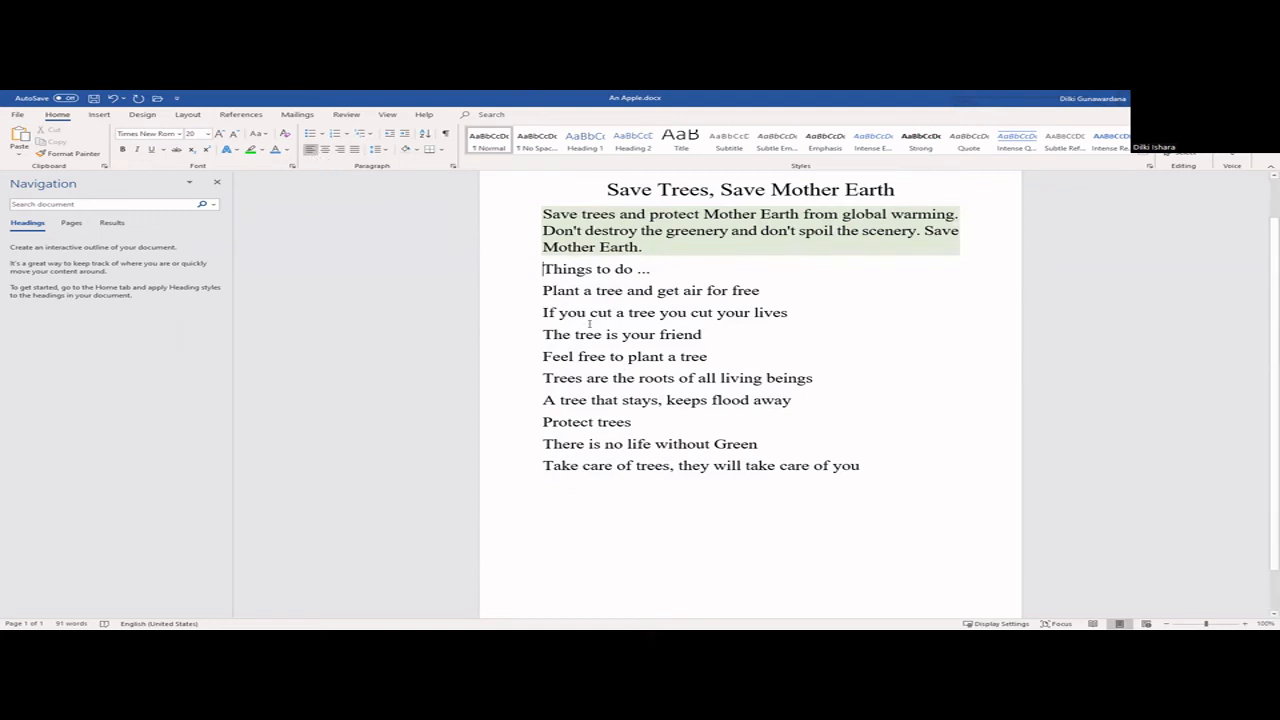
pyautogui.moveTo(538, 290)
pyautogui.mouseDown()
pyautogui.moveTo(656, 382)
pyautogui.moveTo(815, 402)
pyautogui.mouseUp()
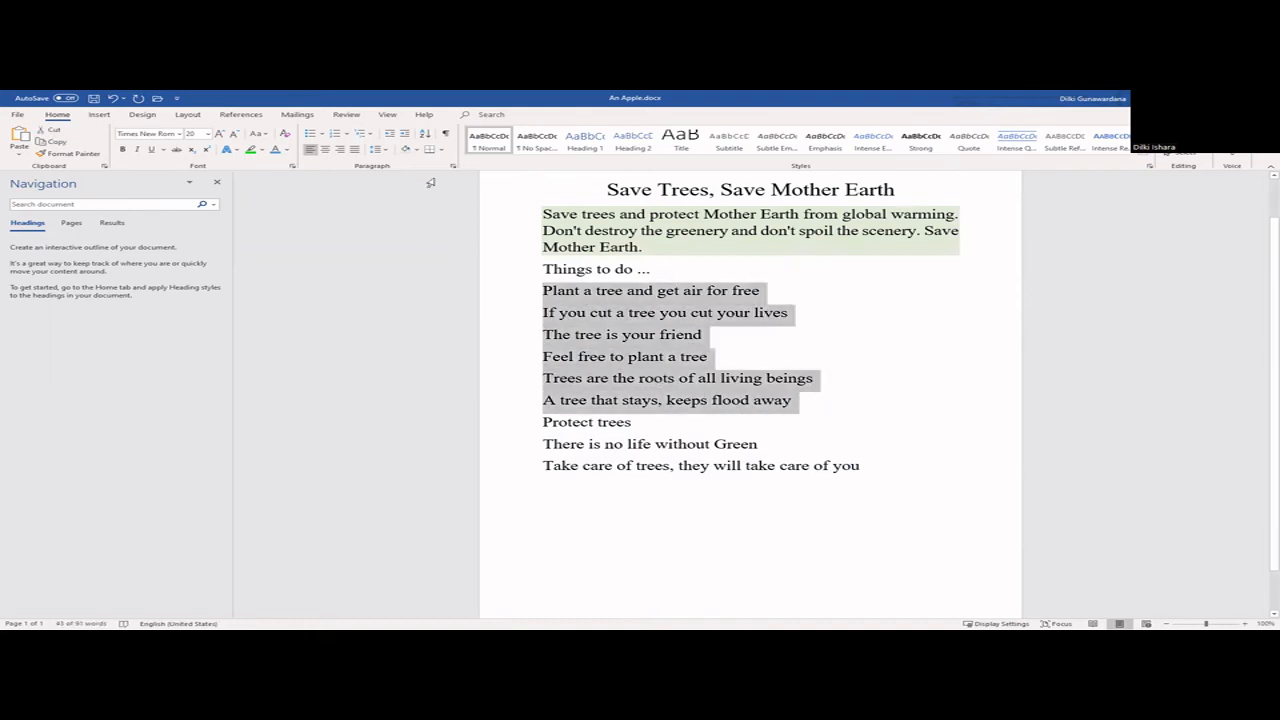
pyautogui.click(348, 136)
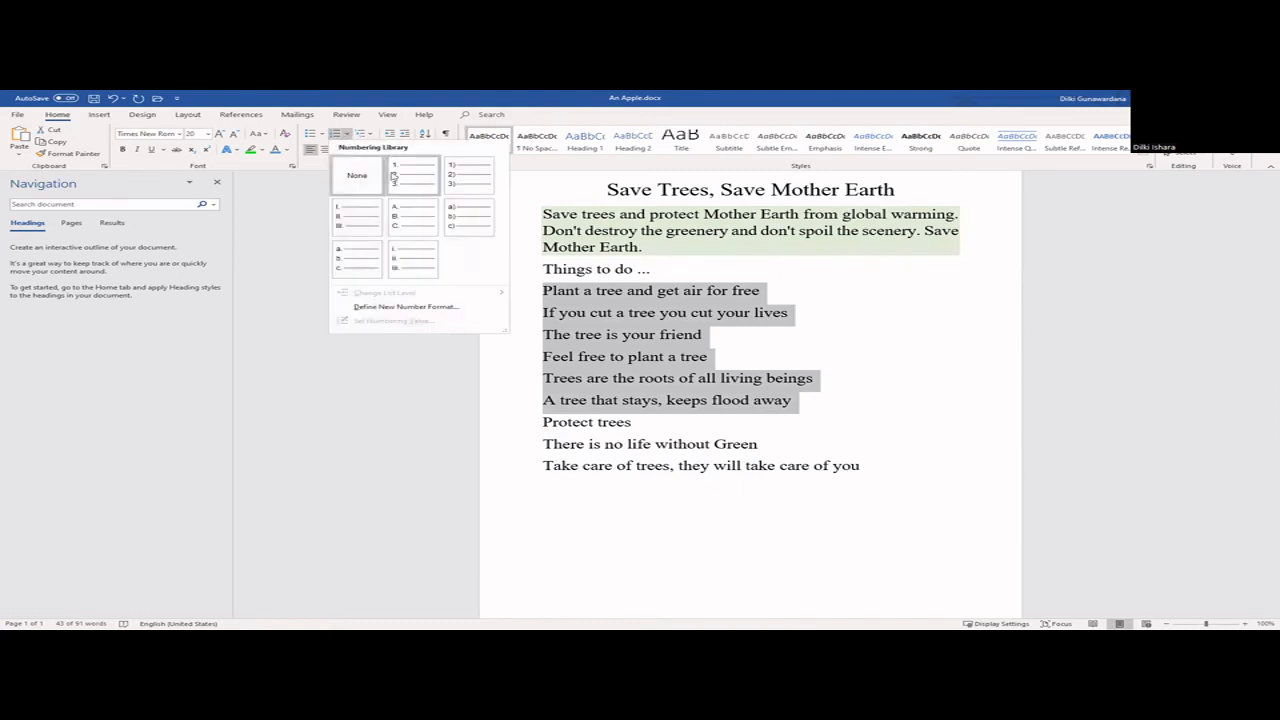
pyautogui.click(405, 180)
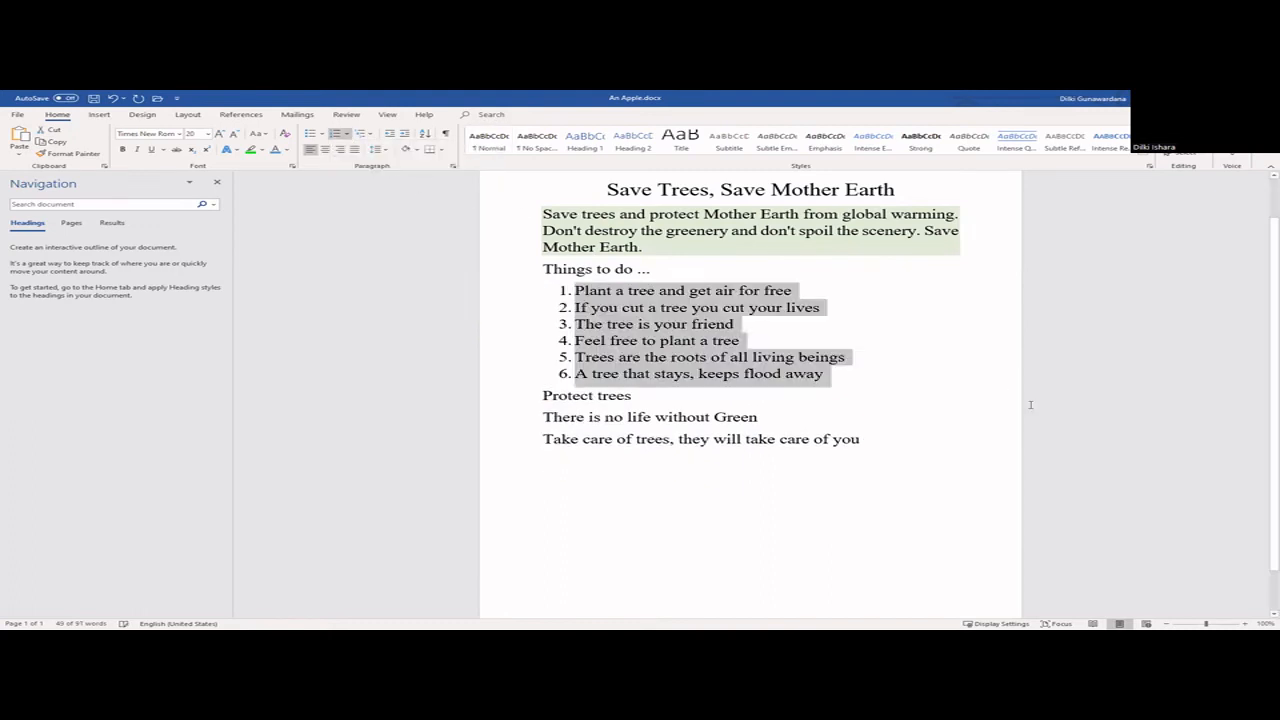
pyautogui.scroll(-1, 1025, 407)
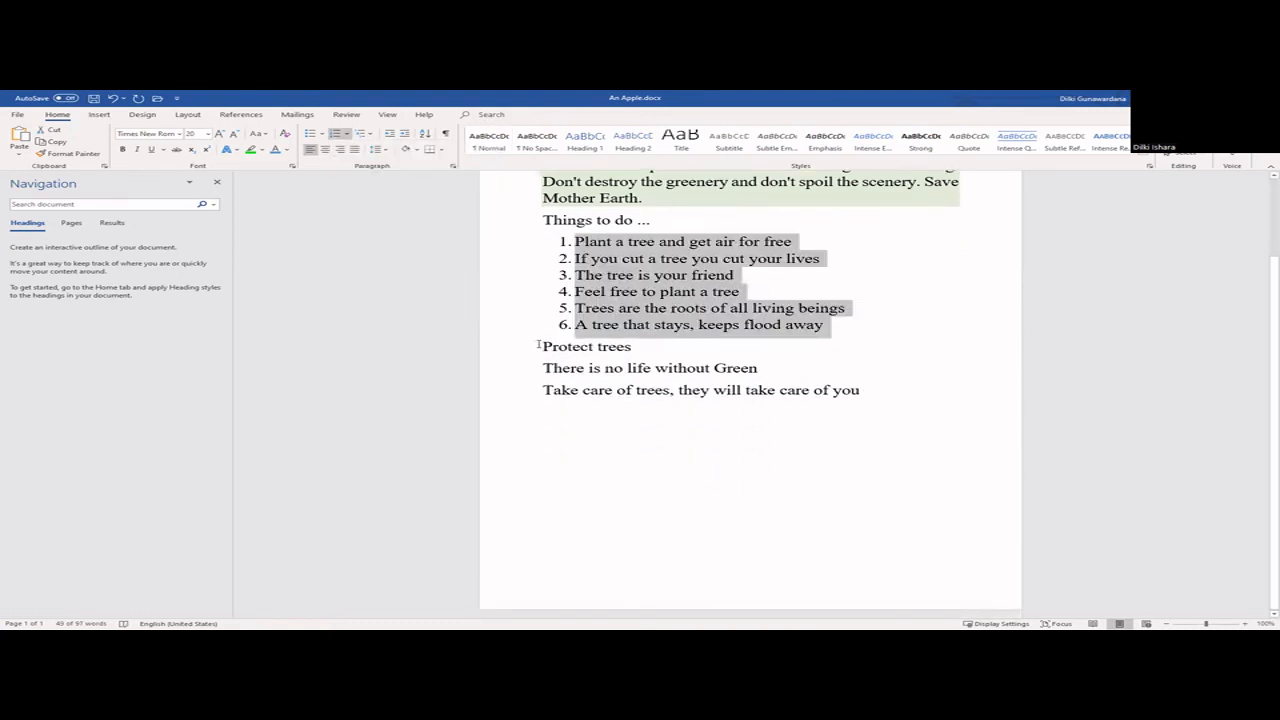
pyautogui.moveTo(522, 346); pyautogui.dragTo(880, 392)
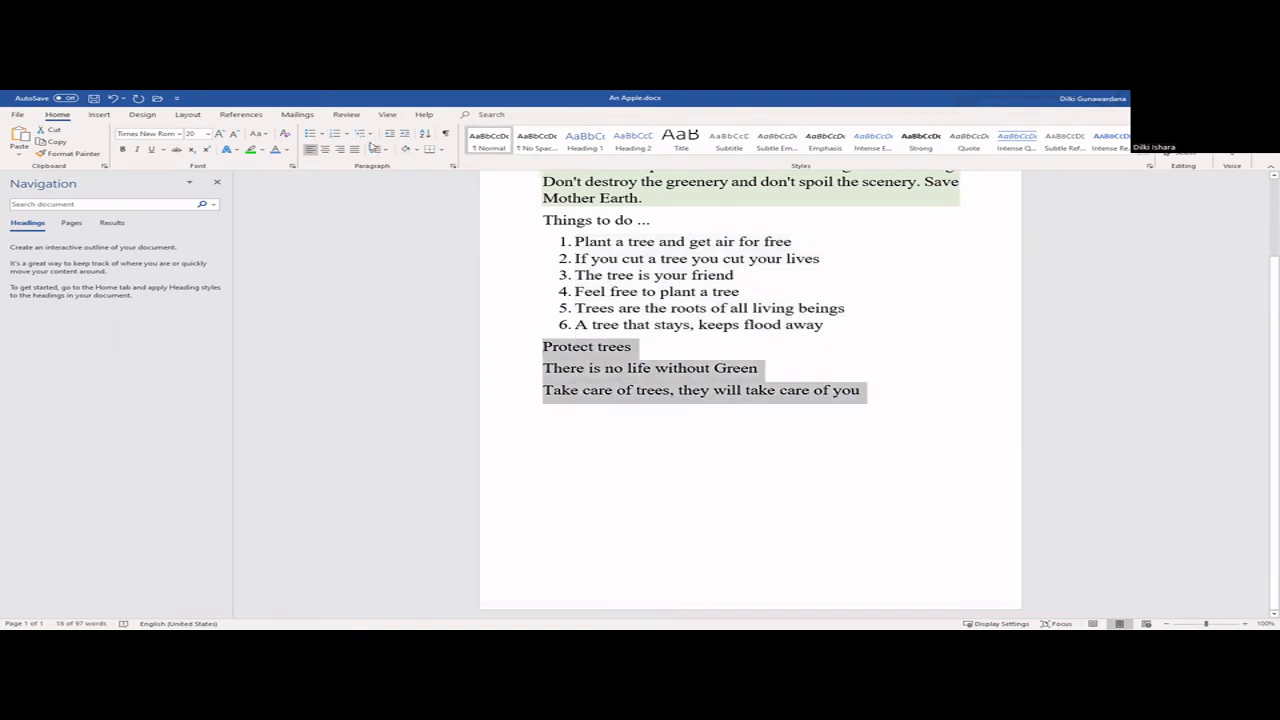
# Step: Start a Define New Bullet symbol and browse the symbol list to the checkmark
pyautogui.click(323, 135)
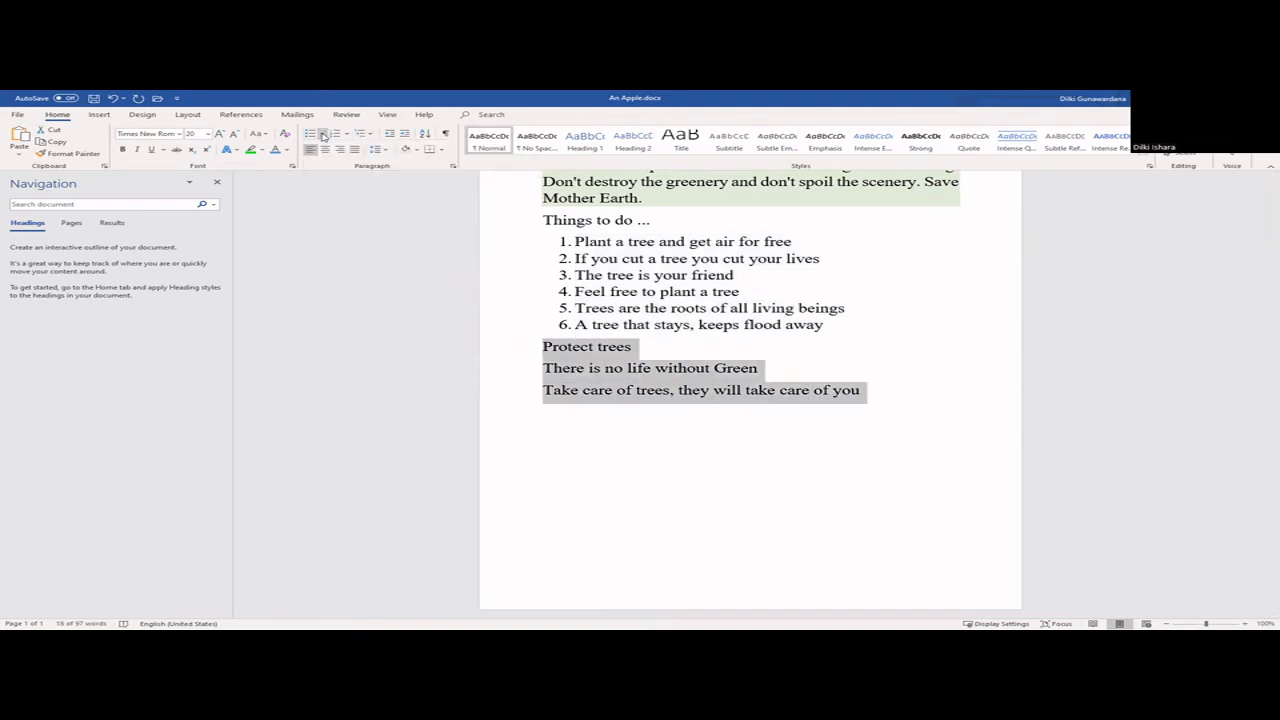
pyautogui.click(323, 136)
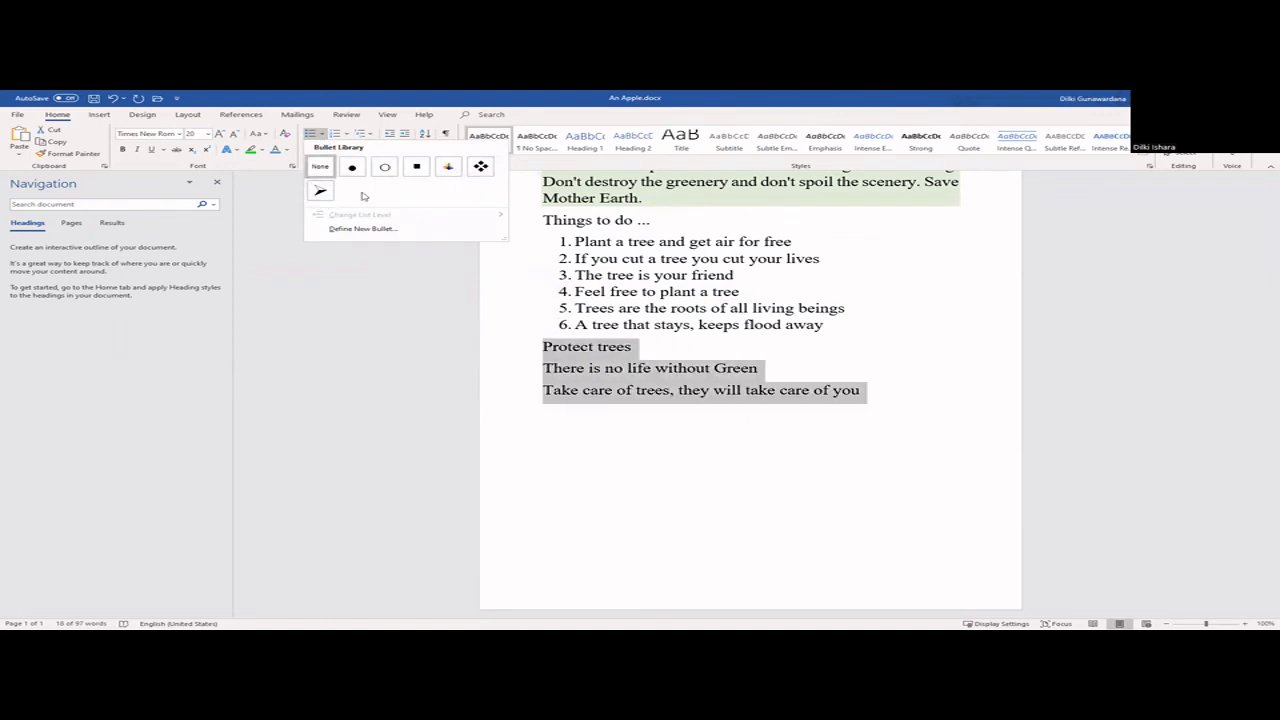
pyautogui.click(370, 229)
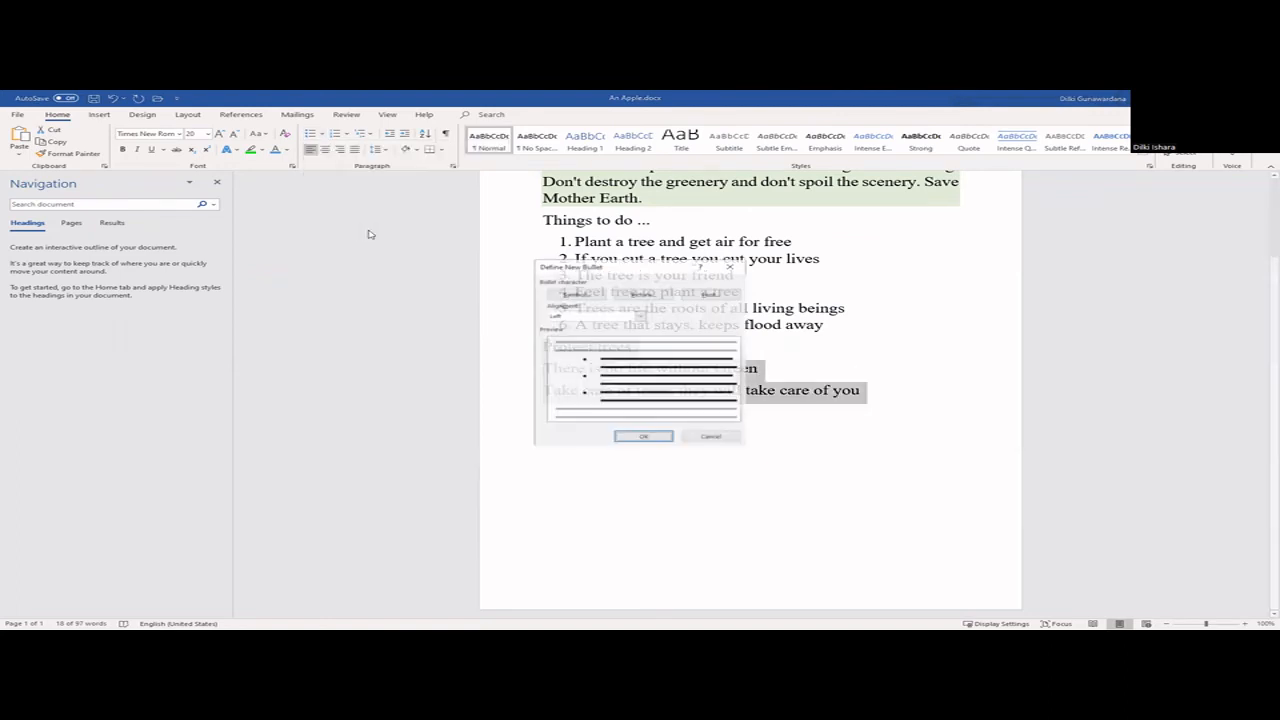
pyautogui.click(575, 295)
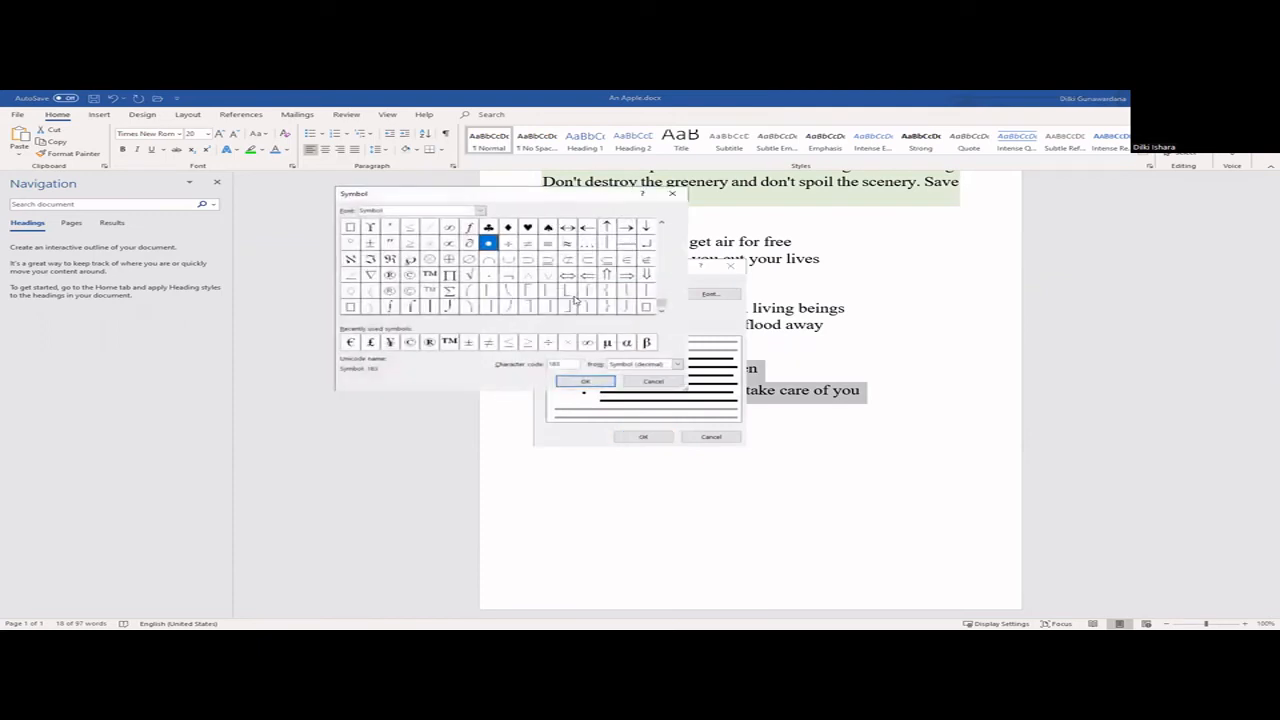
pyautogui.scroll(5, 620, 290)
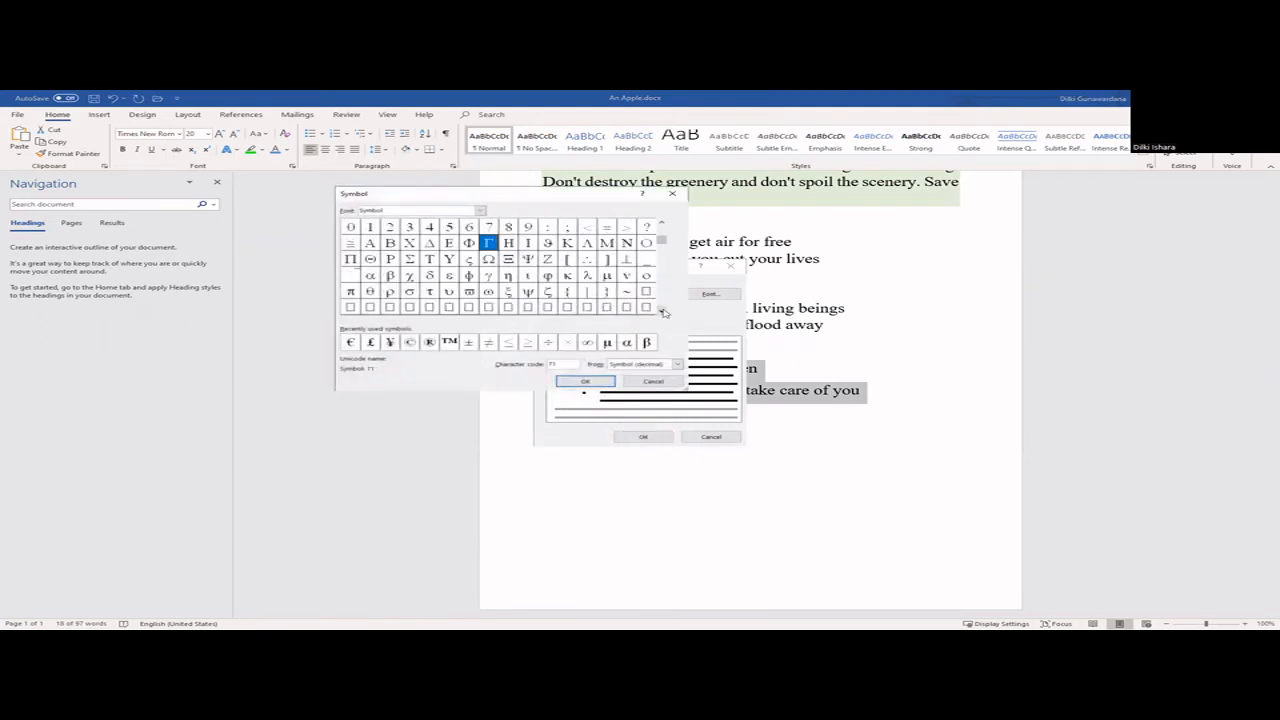
pyautogui.click(663, 311)
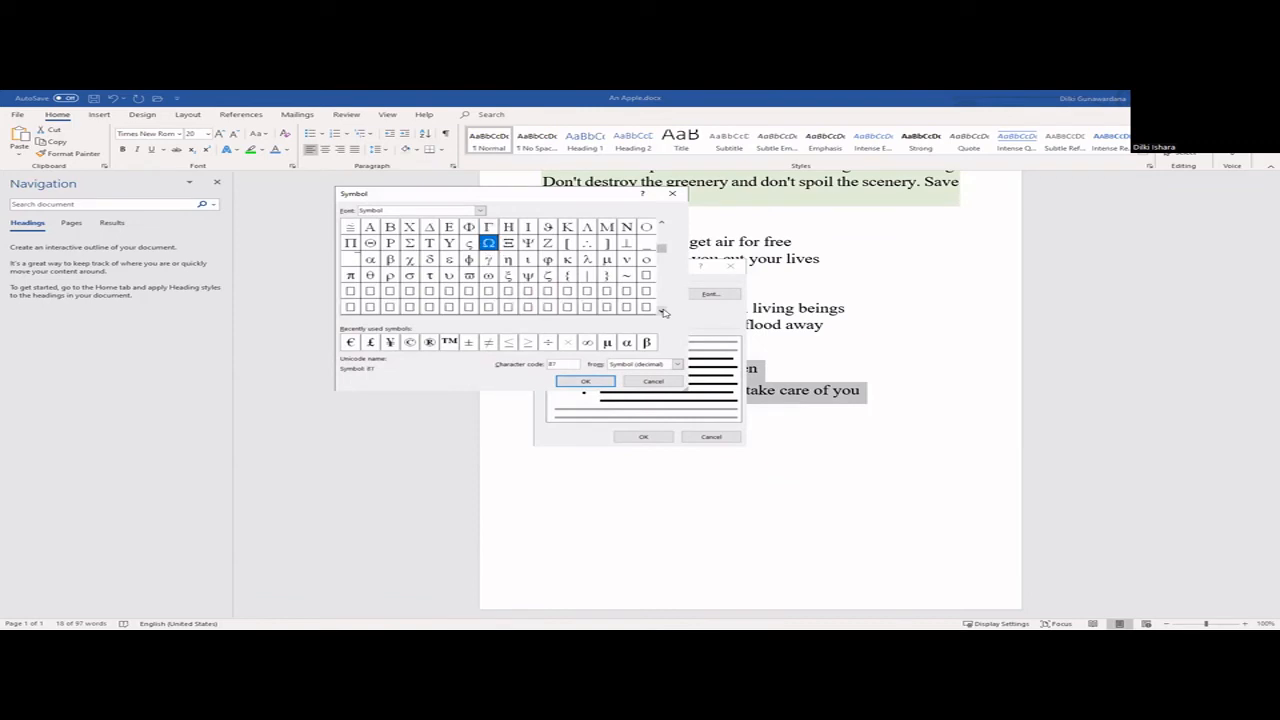
pyautogui.click(663, 311)
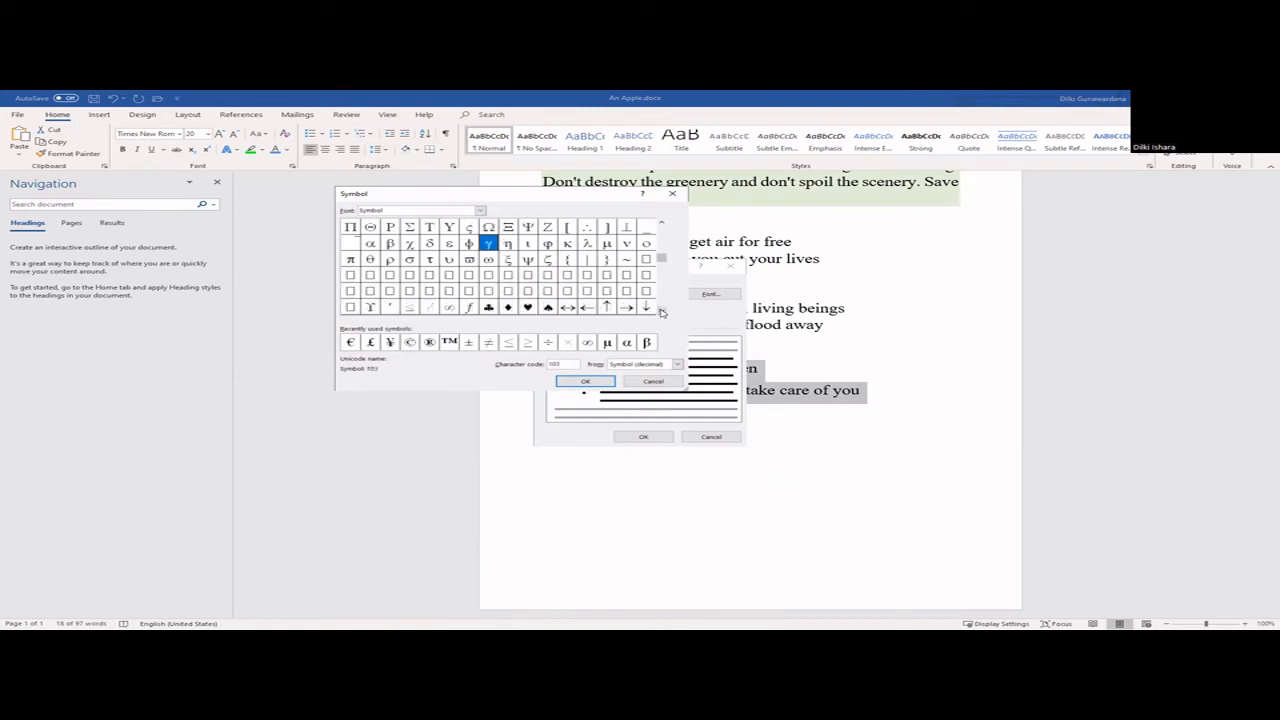
pyautogui.click(663, 311)
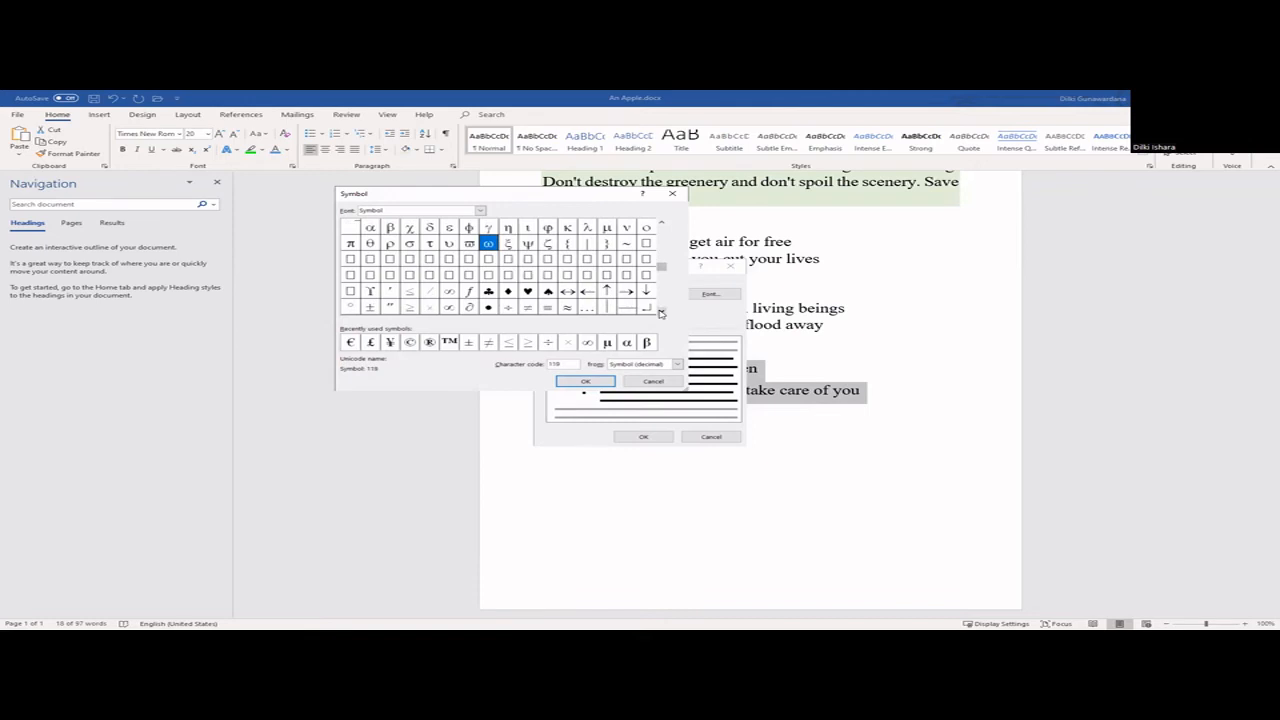
pyautogui.click(661, 312)
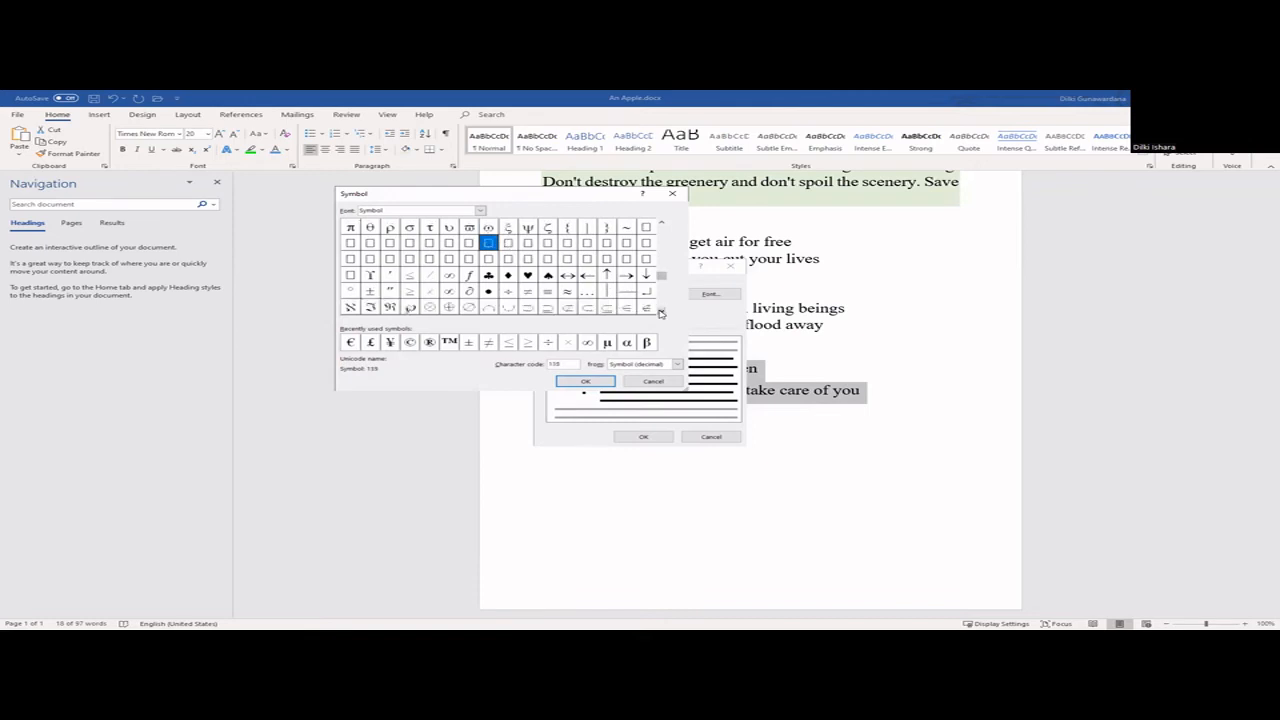
pyautogui.click(661, 312)
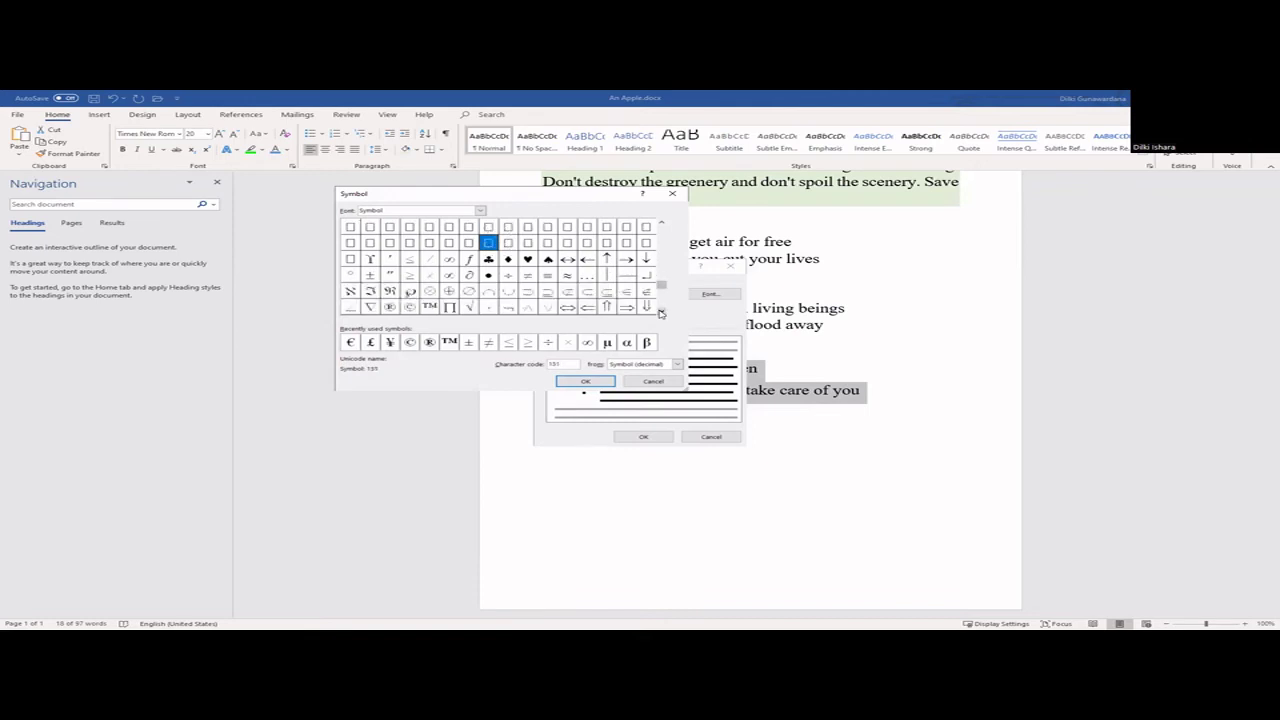
# Step: Apply the checkmark bullet to the three lines from Protect trees to Take care of trees
pyautogui.click(468, 307)
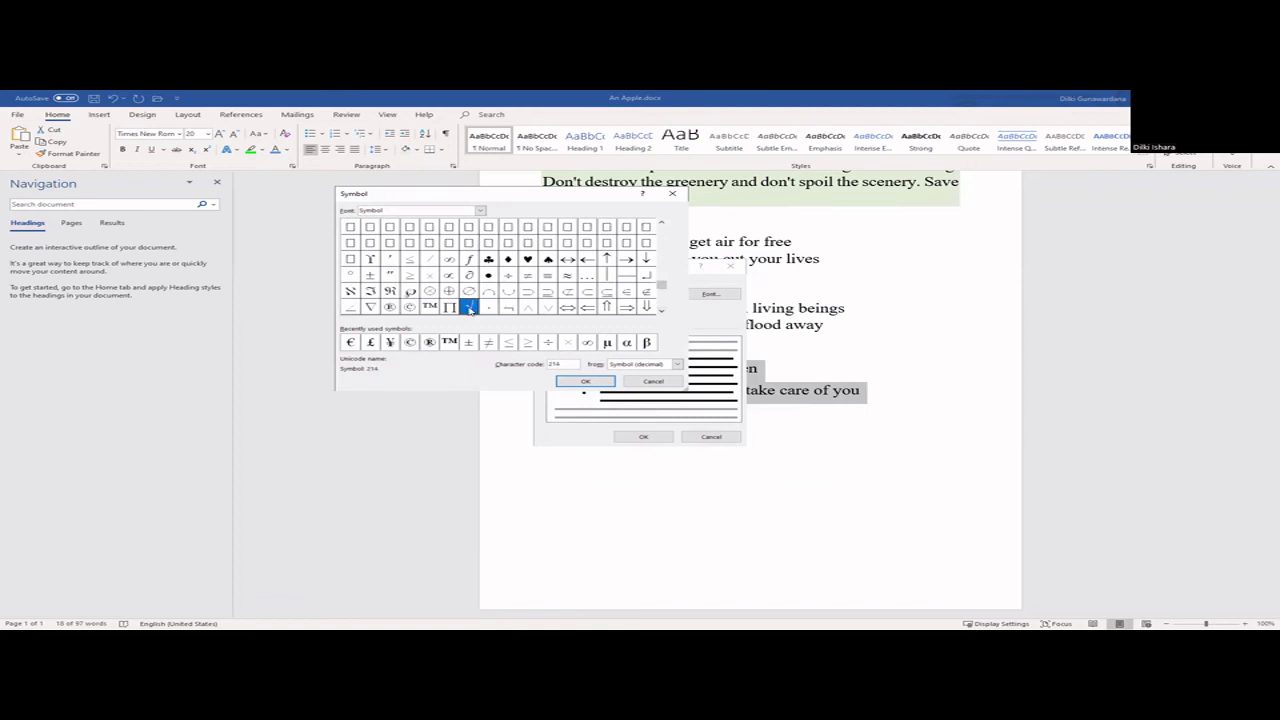
pyautogui.click(585, 382)
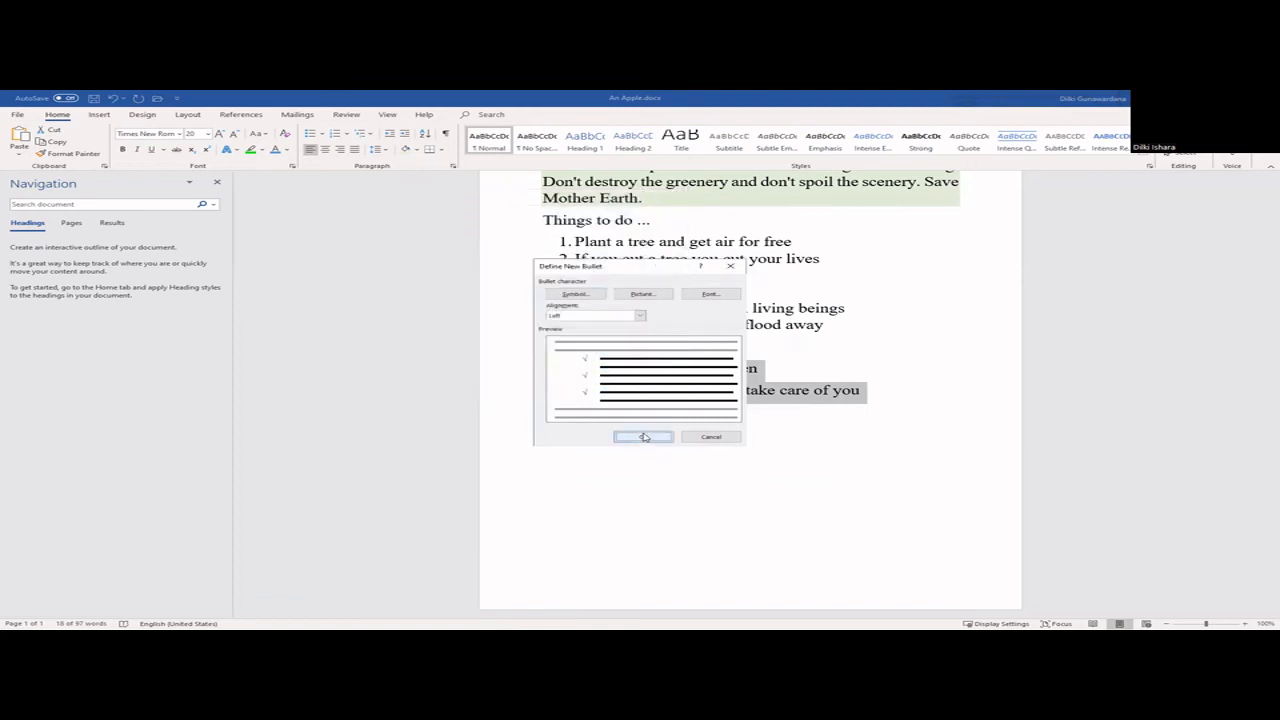
pyautogui.click(643, 437)
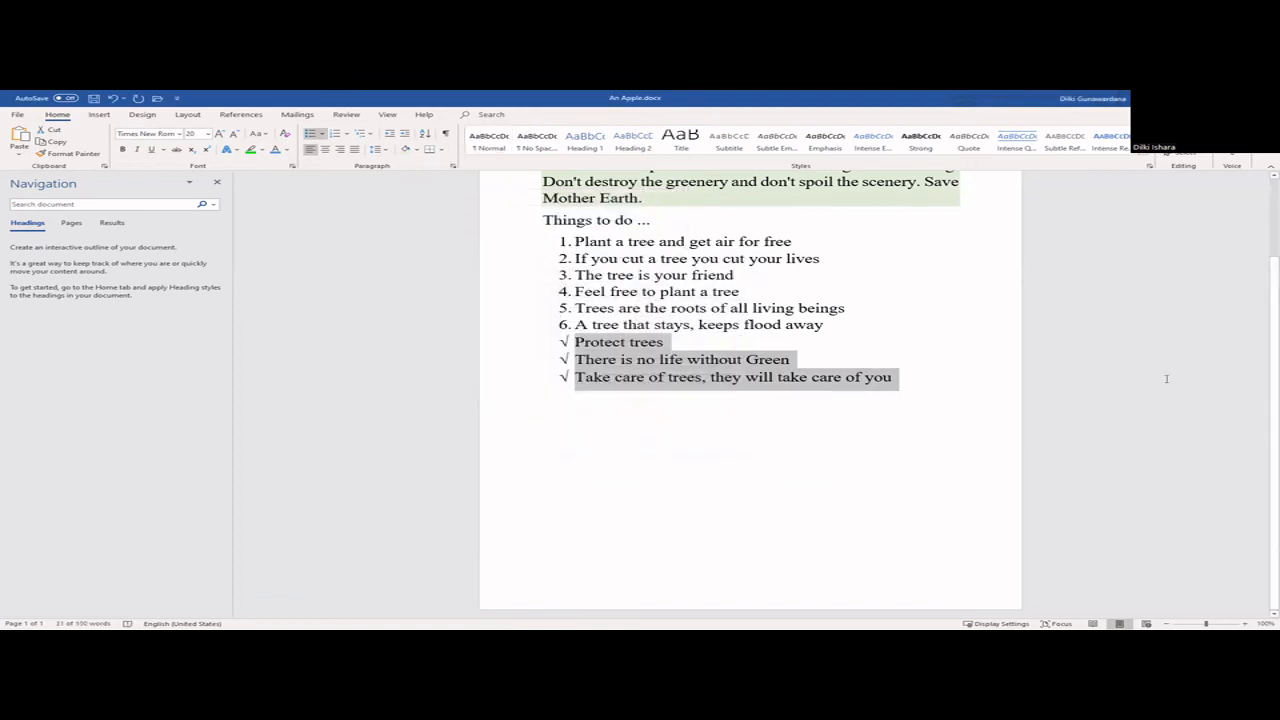
pyautogui.click(322, 137)
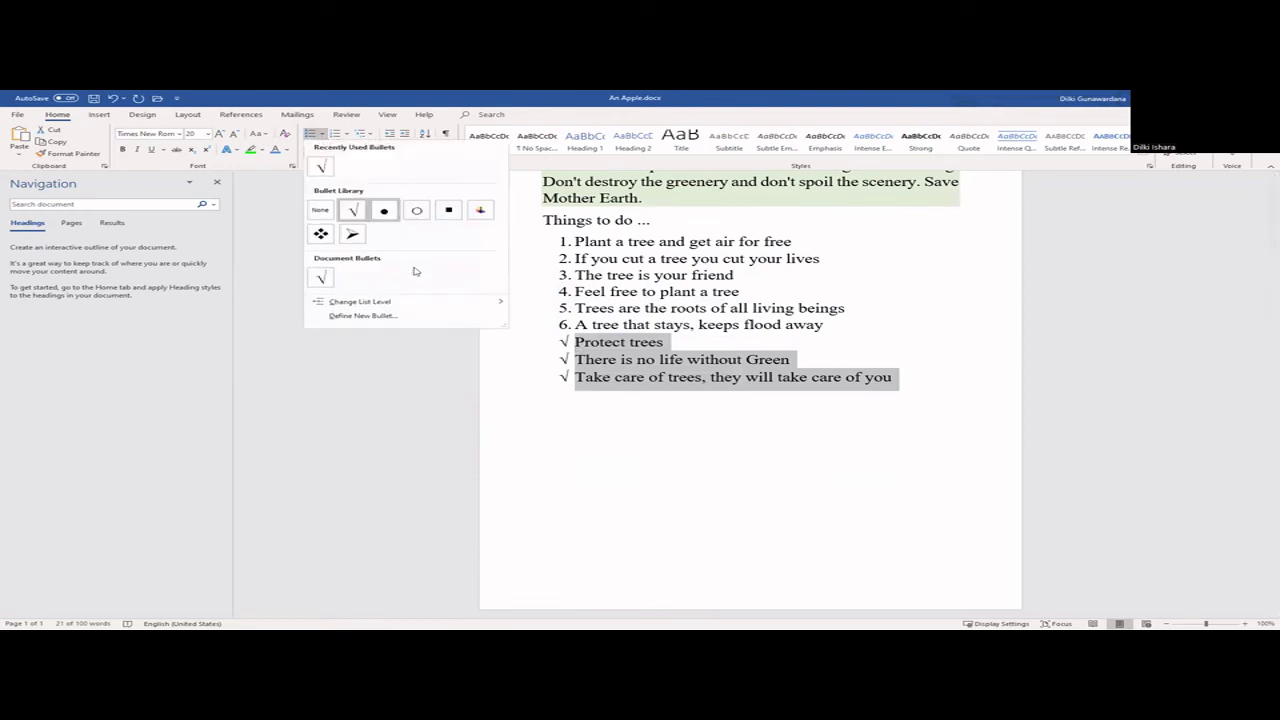
pyautogui.click(353, 210)
pyautogui.click(872, 490)
pyautogui.scroll(3, 872, 480)
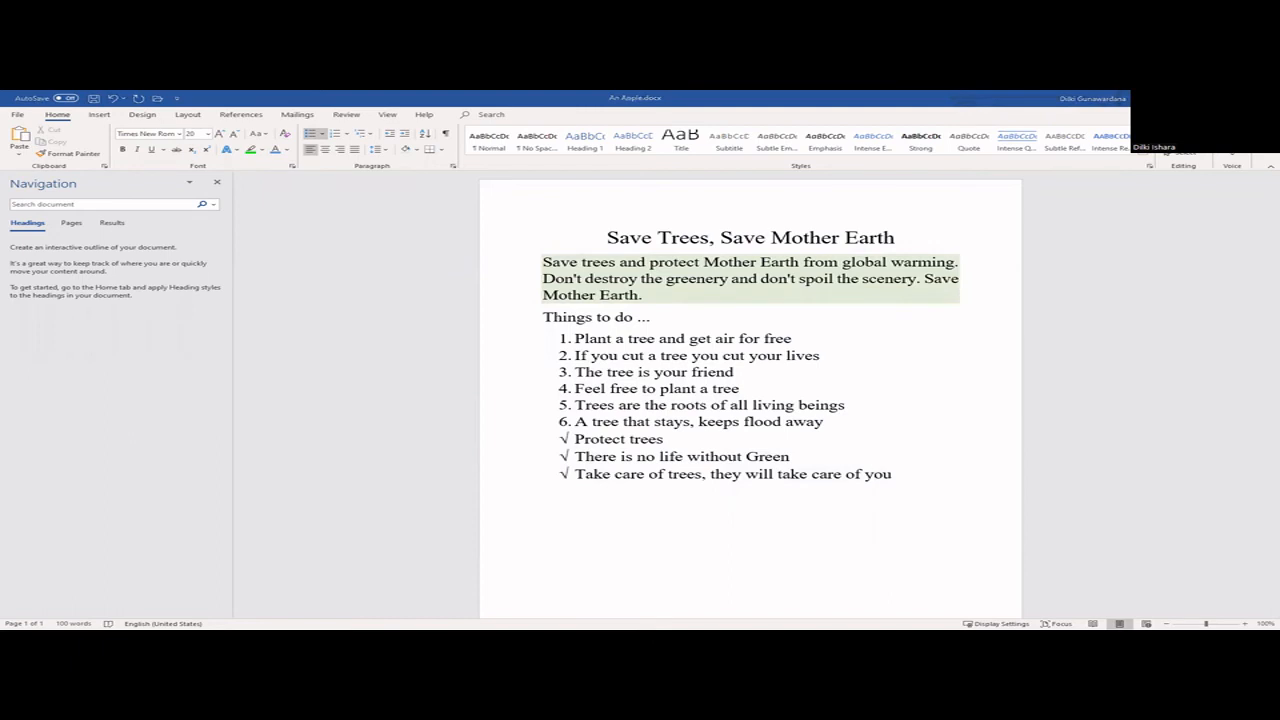
# Step: Copy the line 'Connecting people tp Green.' from Notepad and return to Word
pyautogui.hotkey('alt', 'Tab')
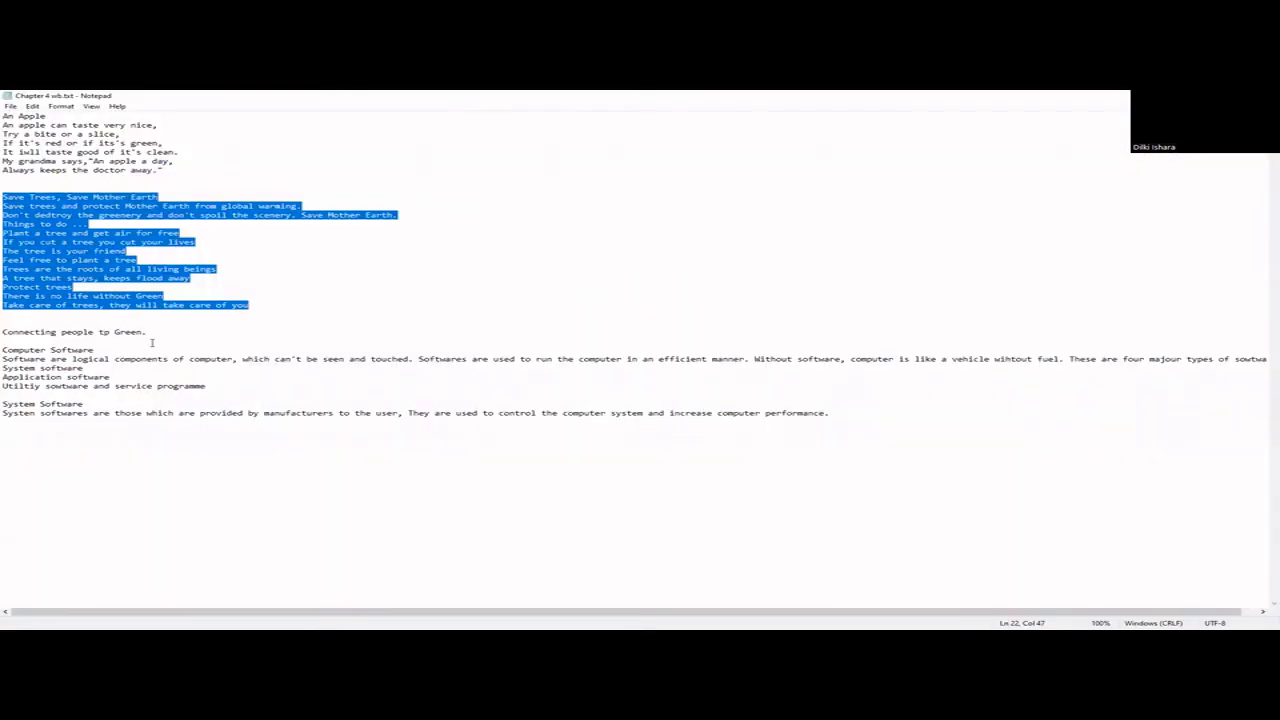
pyautogui.moveTo(152, 331); pyautogui.dragTo(2, 331)
pyautogui.hotkey('ctrl', 'c')
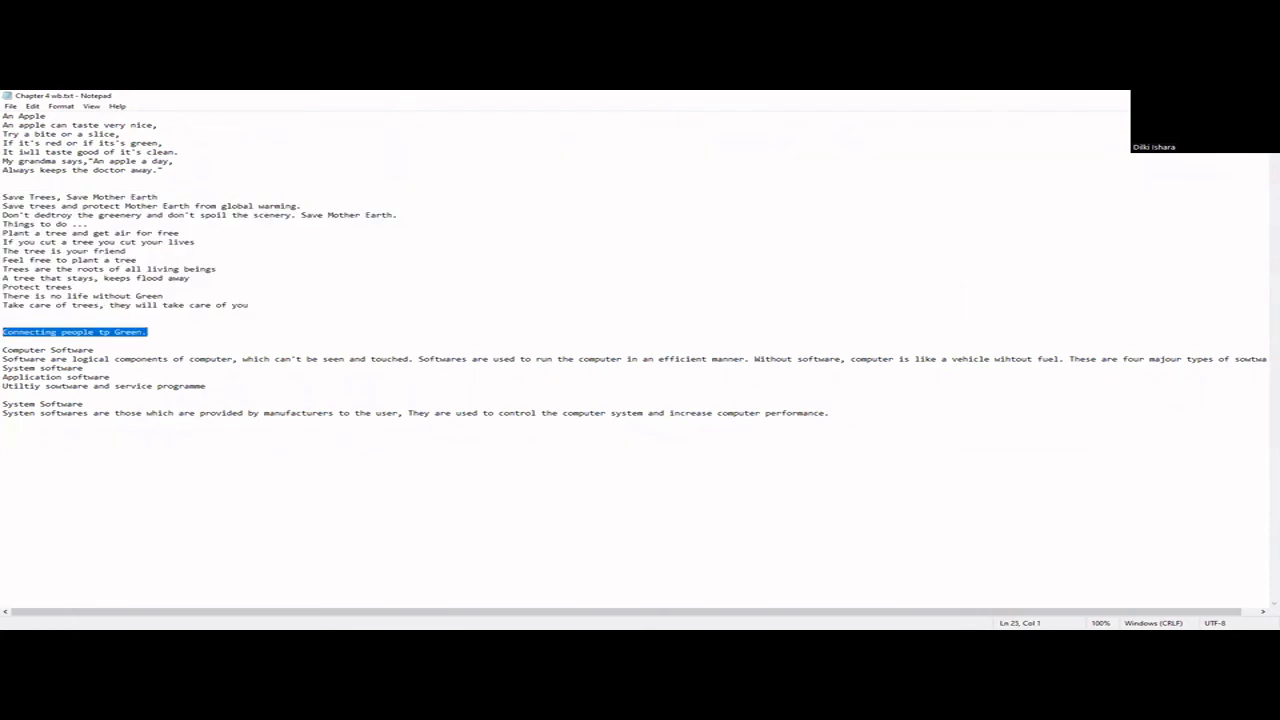
pyautogui.hotkey('alt', 'Tab')
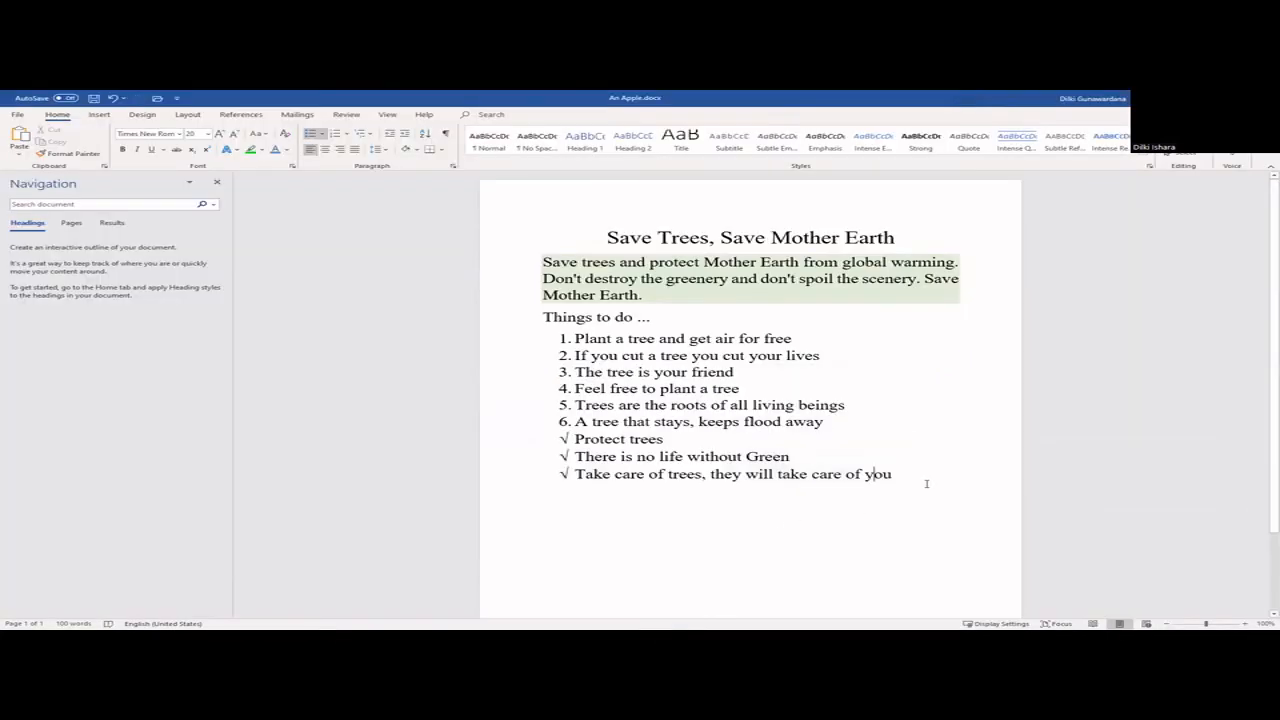
# Step: Paste 'Connecting people to Green.' on a new line and correct 'tp' to 'to'
pyautogui.press('Return')
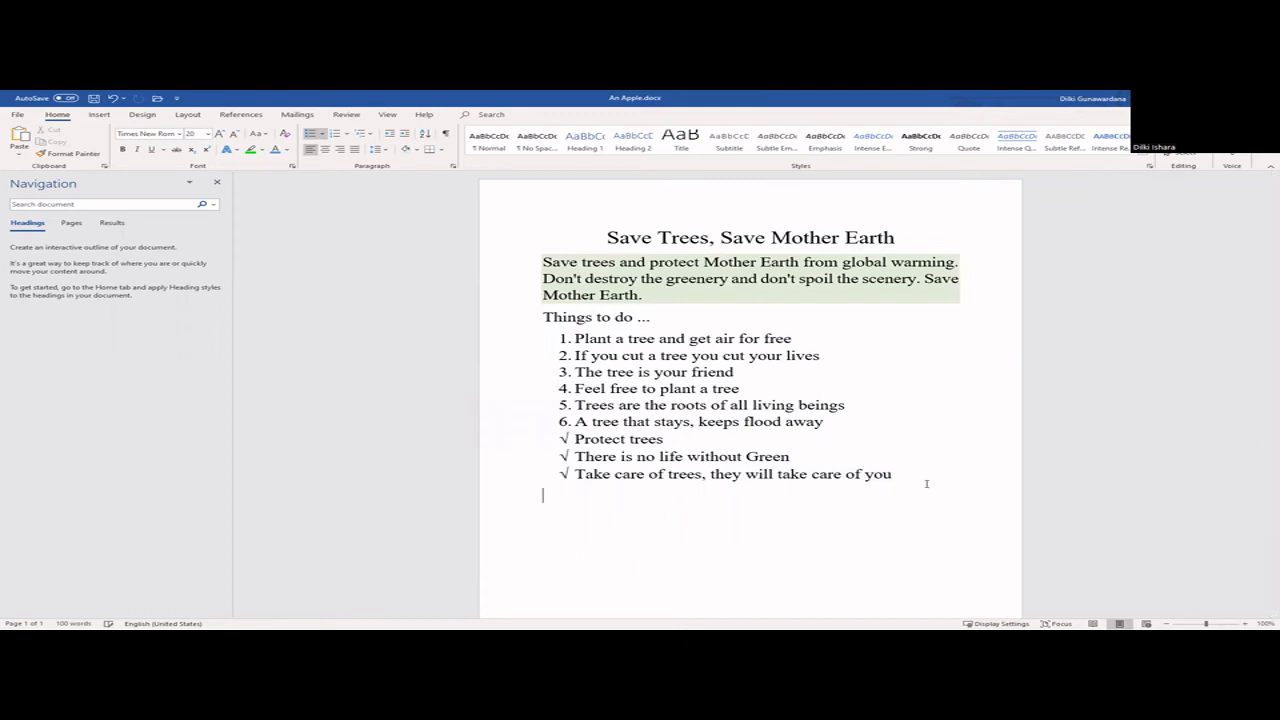
pyautogui.hotkey('ctrl', 'v')
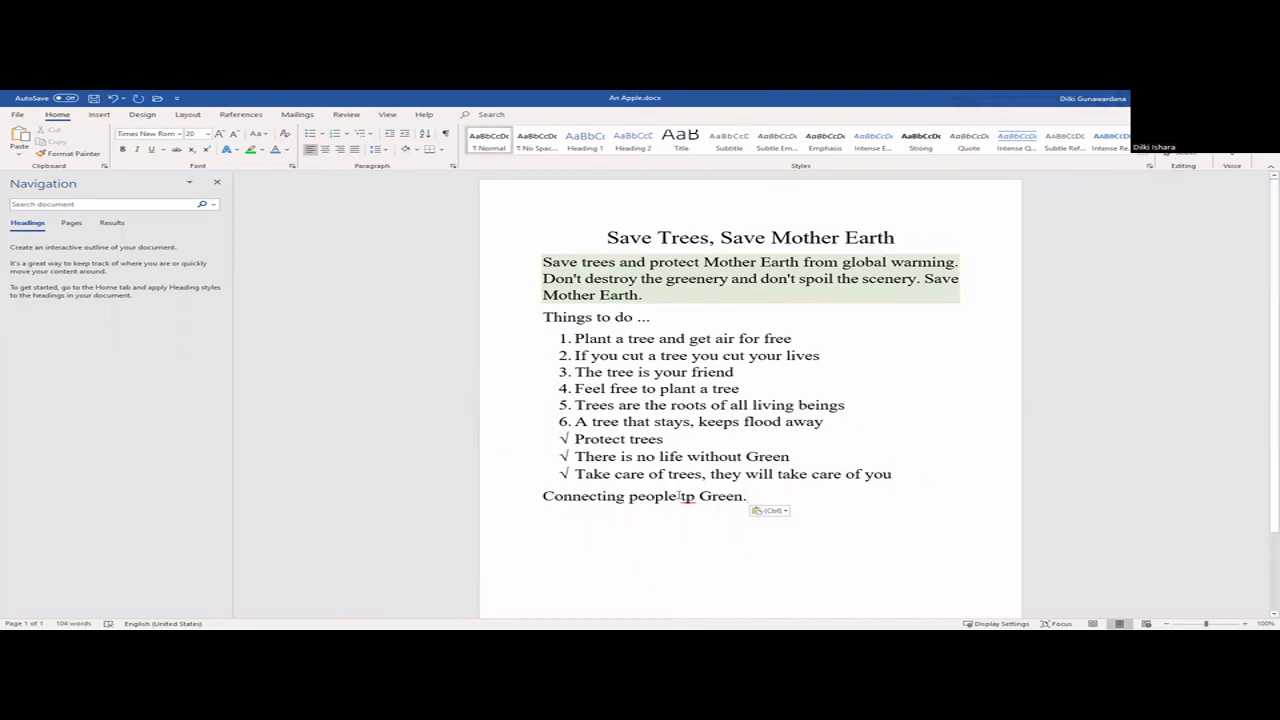
pyautogui.doubleClick(688, 497)
pyautogui.write('t0')
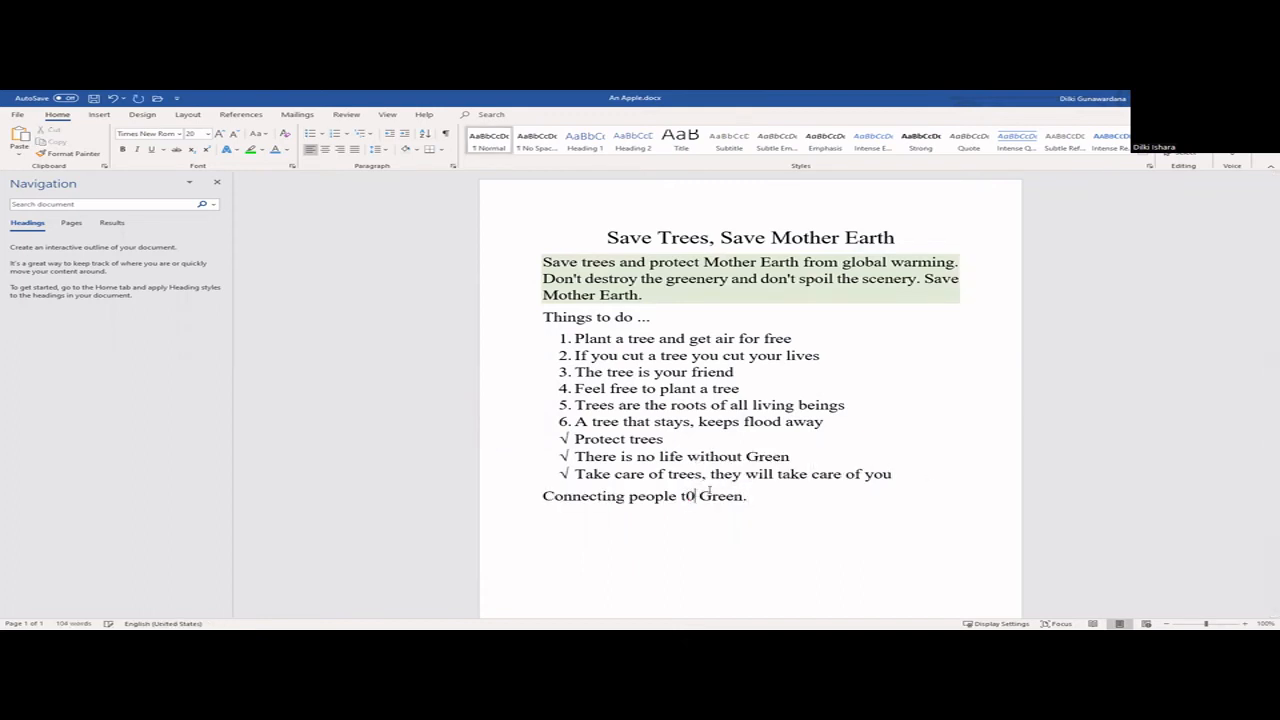
pyautogui.press('BackSpace')
pyautogui.write('o')
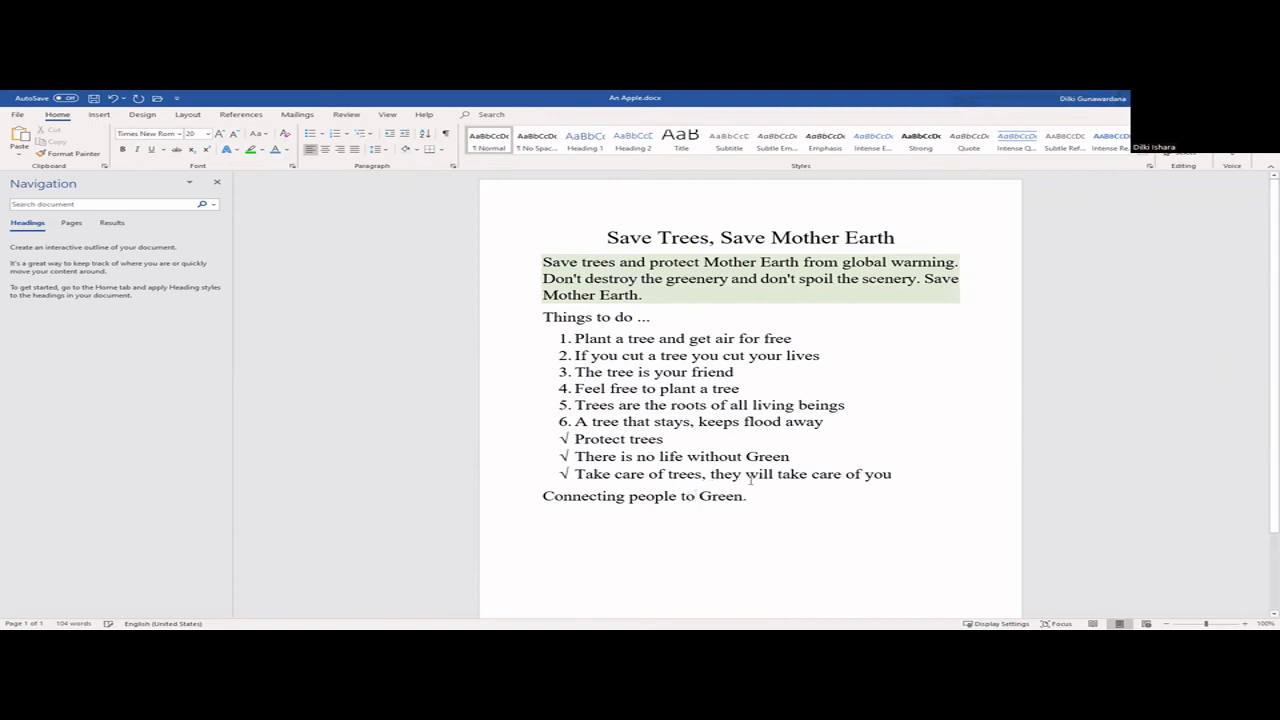
# Step: Make the 'Connecting people to Green.' line bold and right-aligned
pyautogui.tripleClick(745, 496)
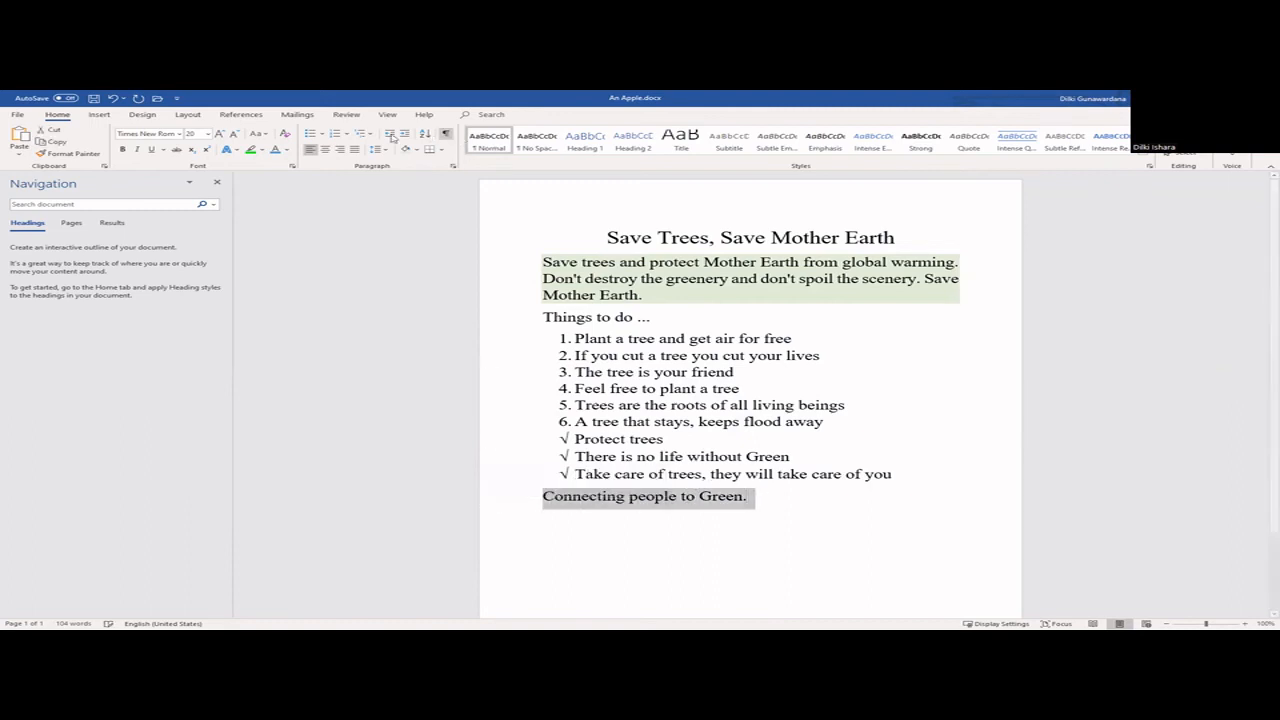
pyautogui.click(340, 150)
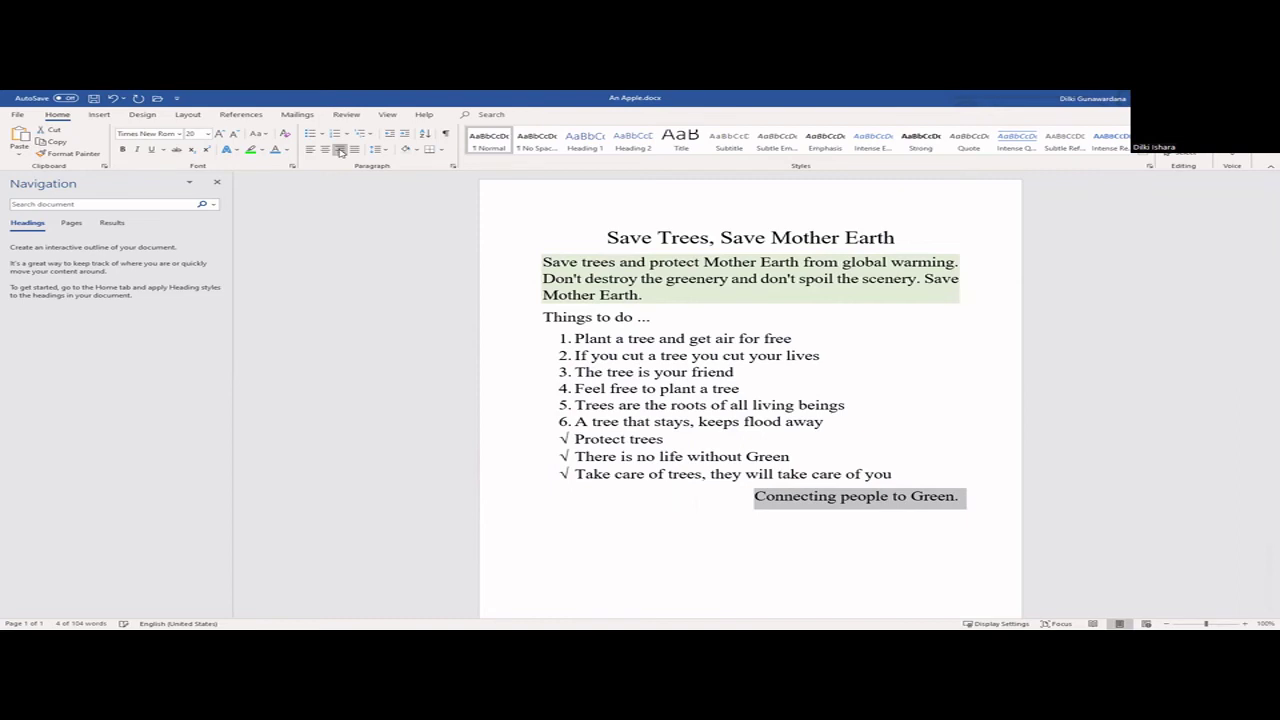
pyautogui.click(124, 150)
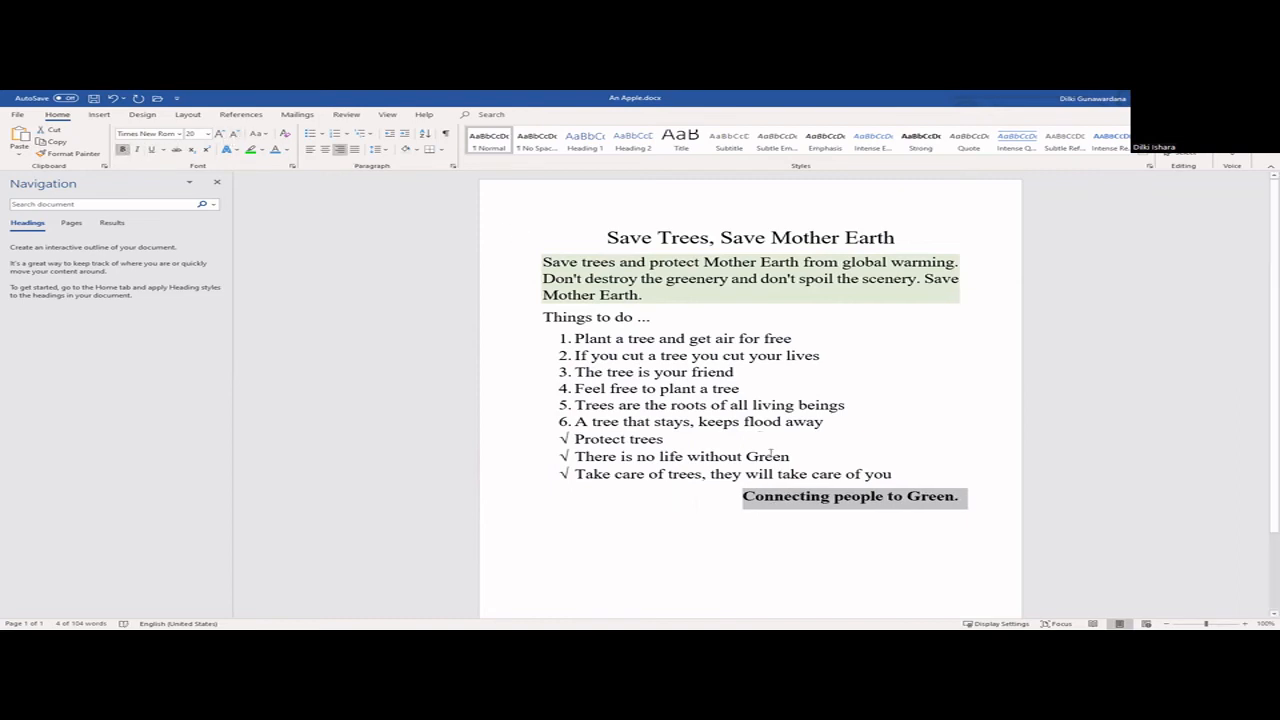
pyautogui.click(898, 500)
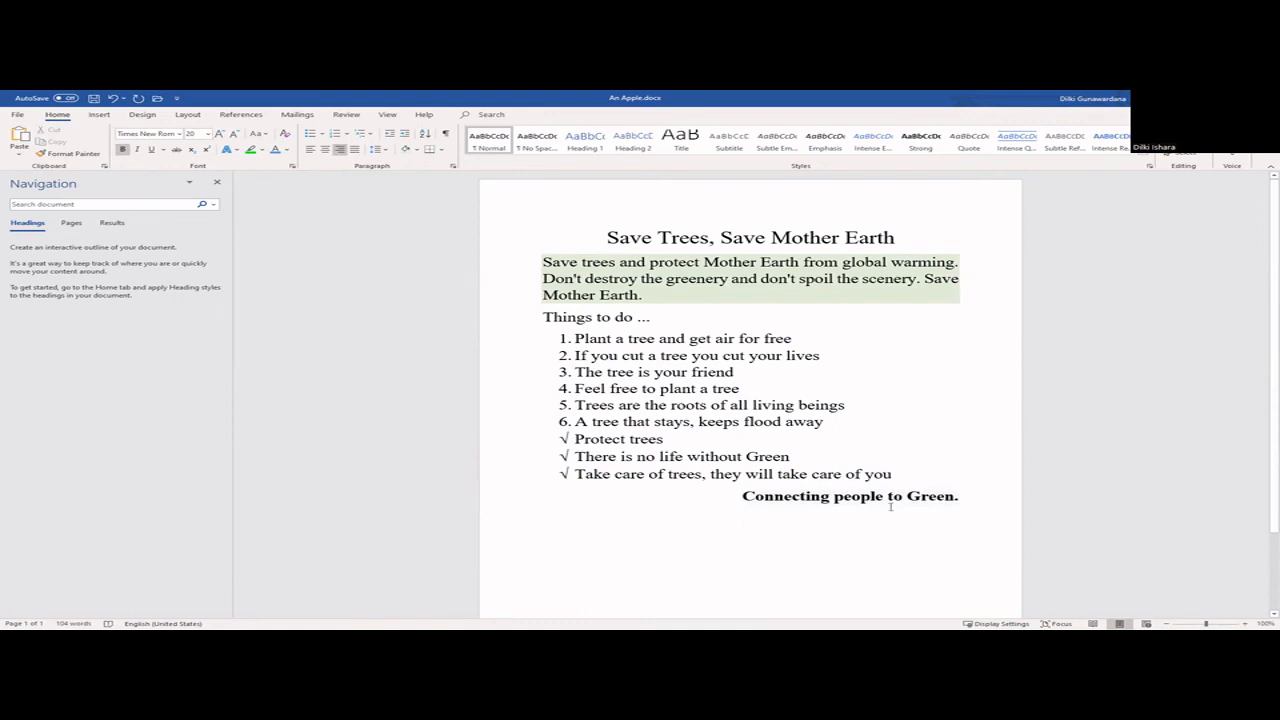
pyautogui.moveTo(898, 476); pyautogui.dragTo(575, 438)
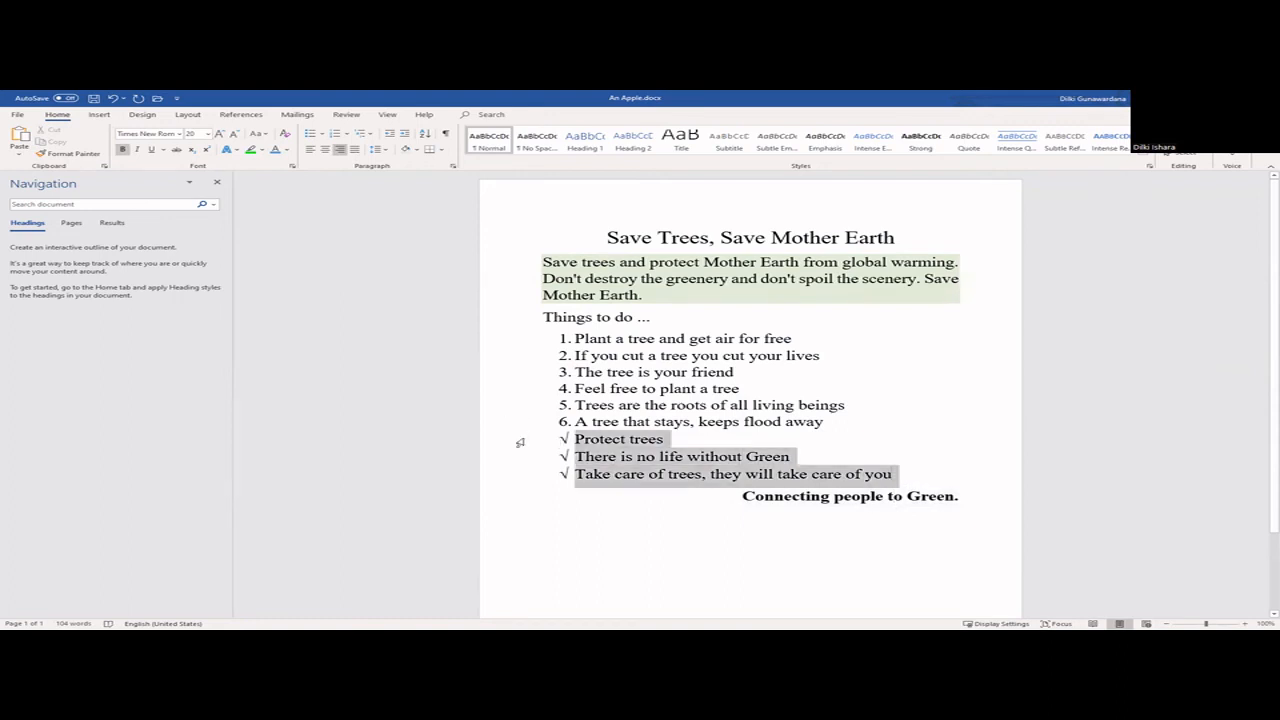
# Step: Apply 1.5 line spacing to the three checkmark lines, save, and switch to the workbook PDF
pyautogui.click(393, 150)
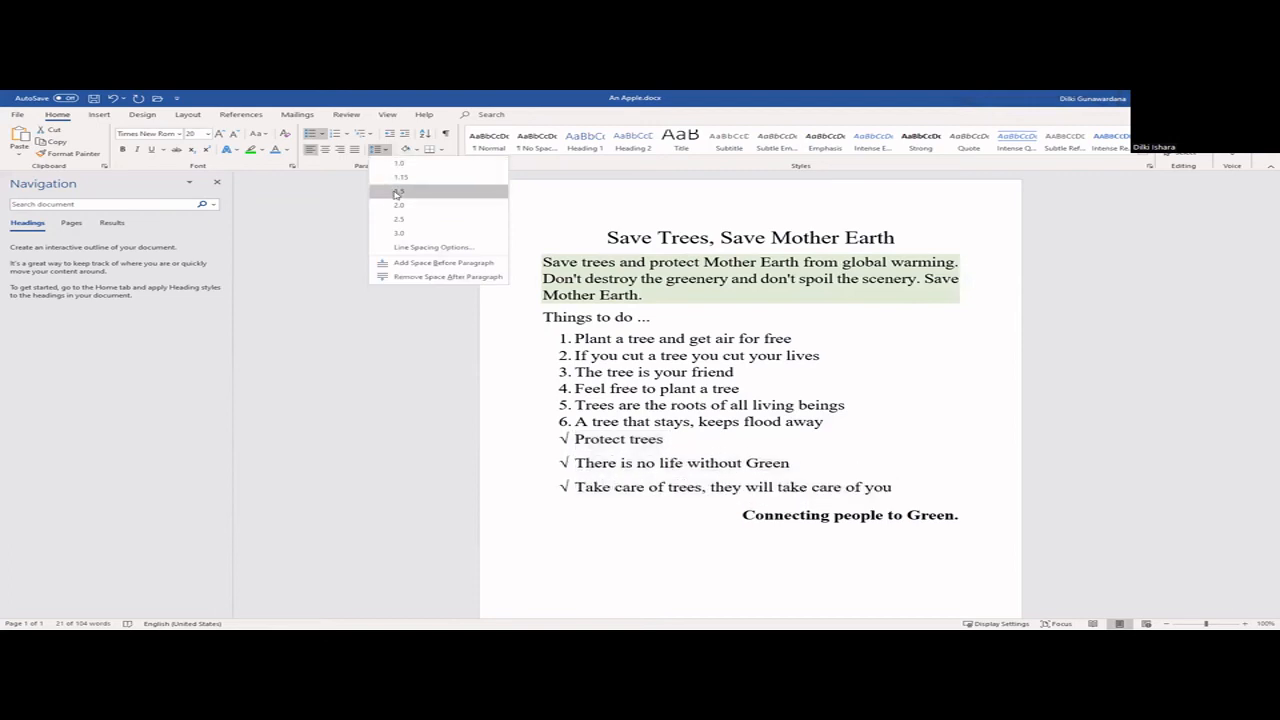
pyautogui.click(398, 193)
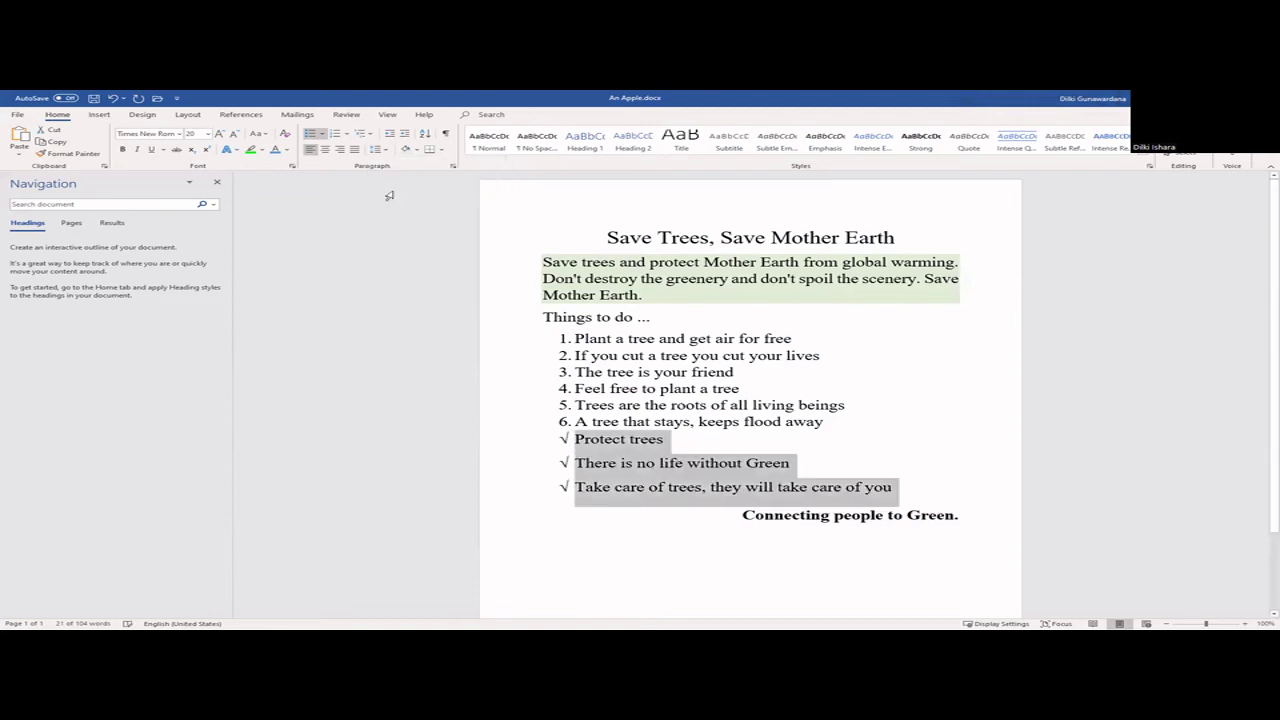
pyautogui.click(893, 422)
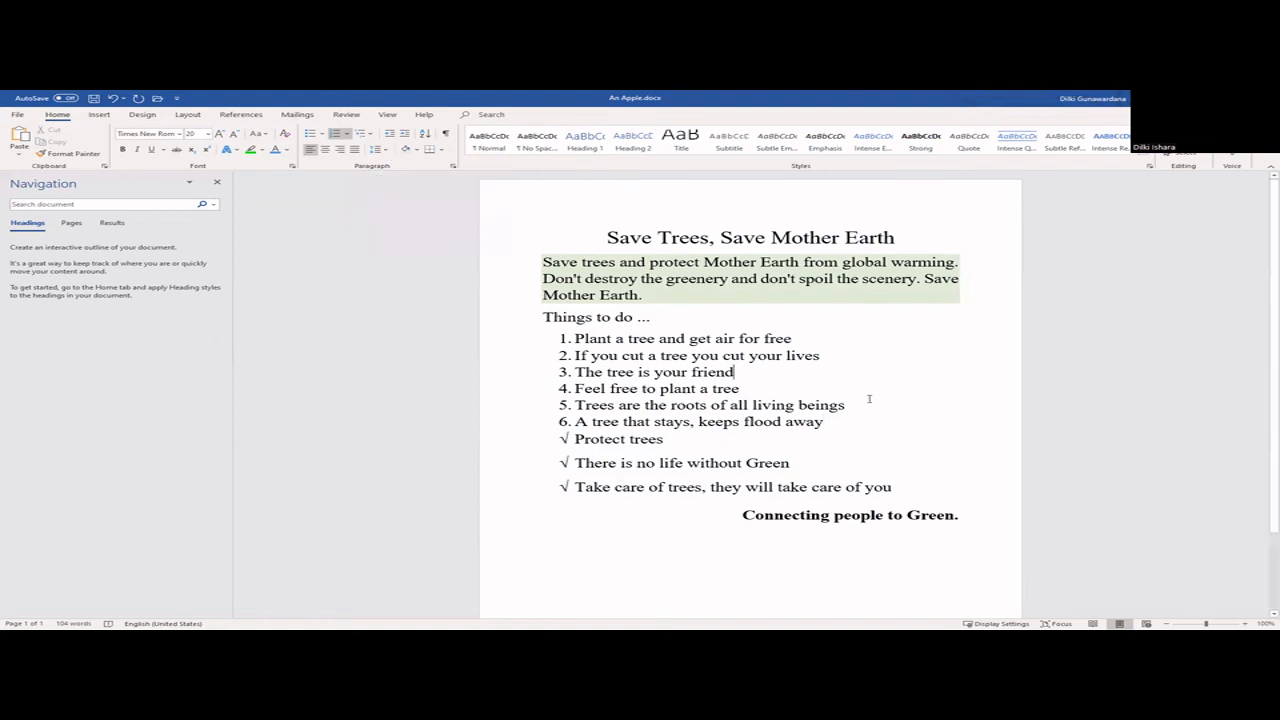
pyautogui.scroll(-1, 869, 399)
pyautogui.scroll(1, 869, 399)
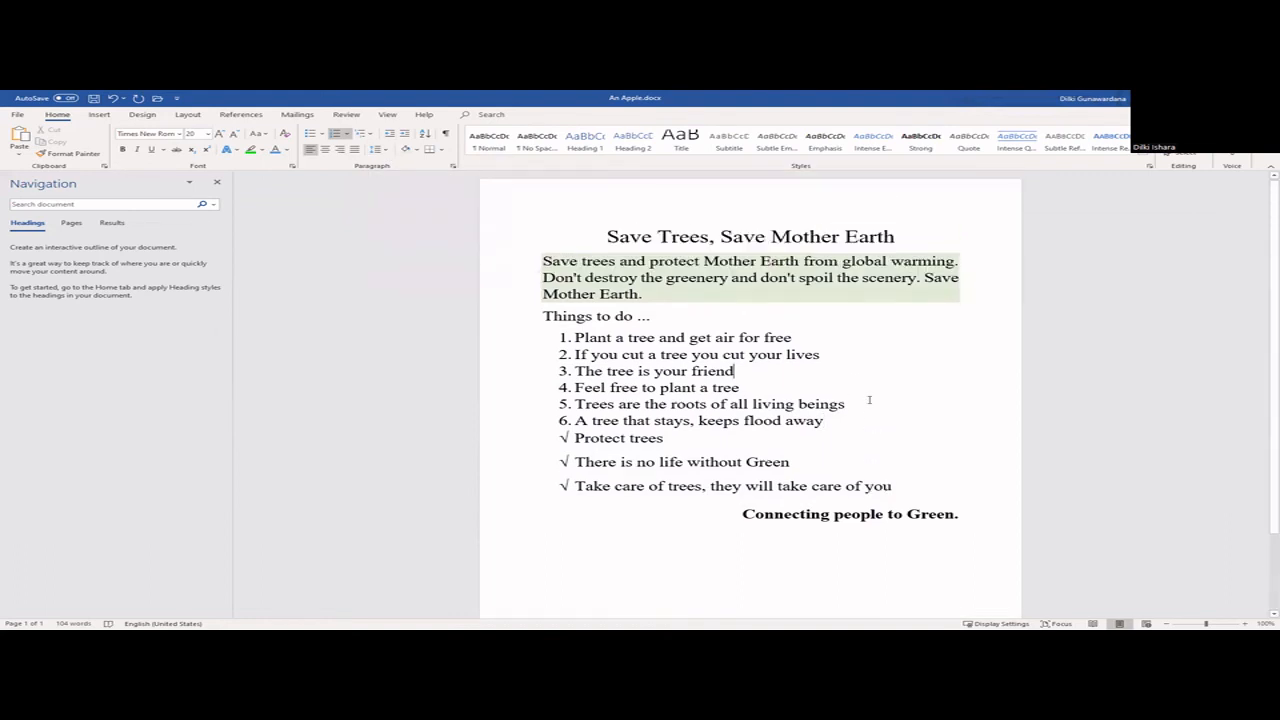
pyautogui.hotkey('ctrl', 's')
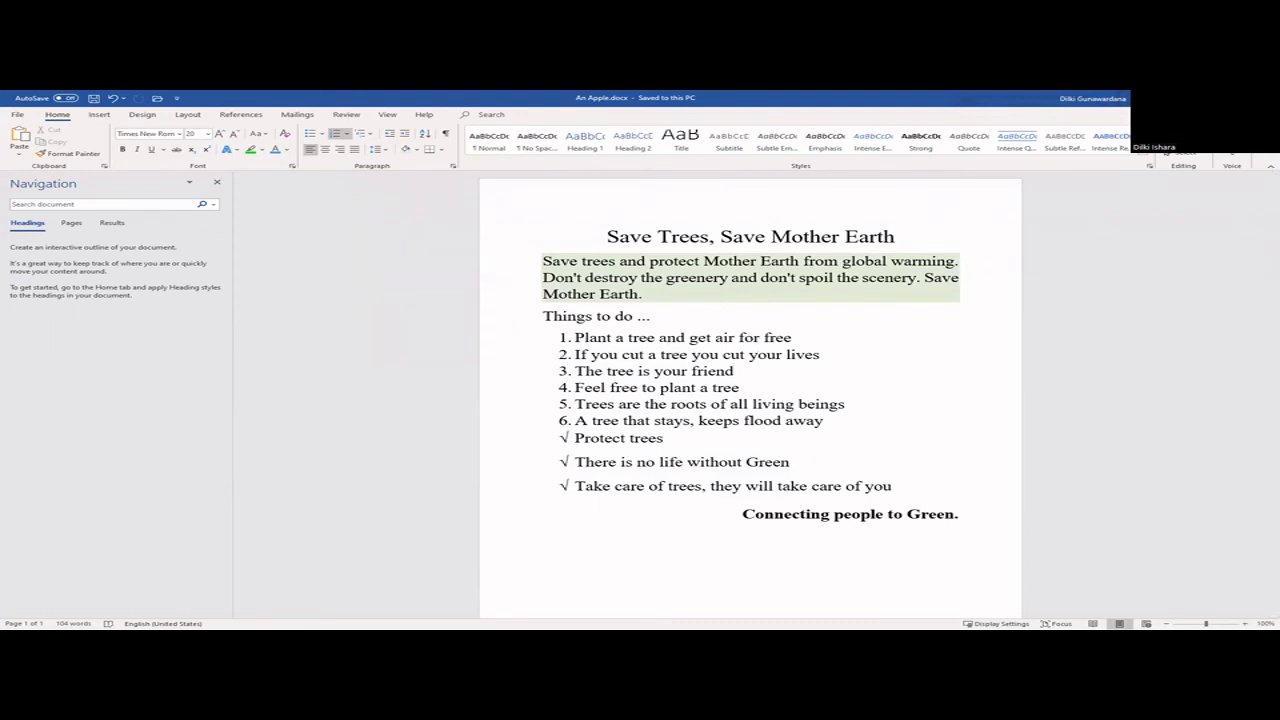
pyautogui.hotkey('alt', 'Tab')
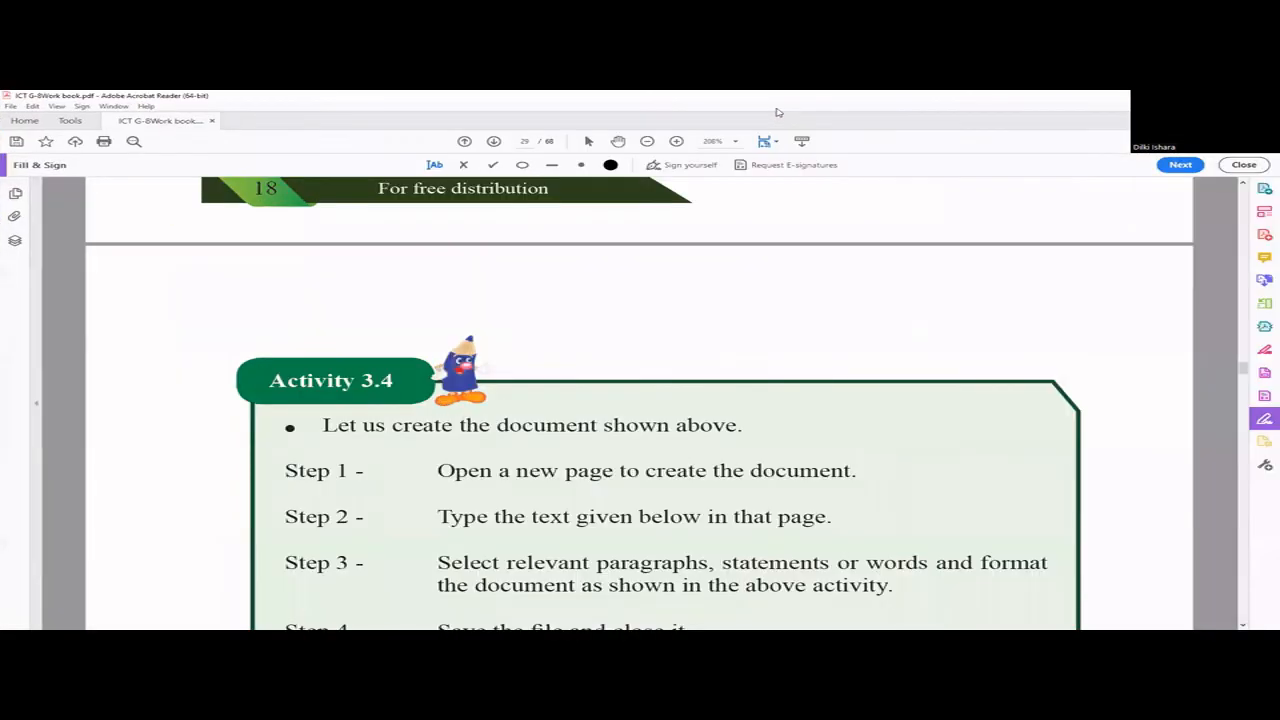
pyautogui.scroll(-1, 754, 307)
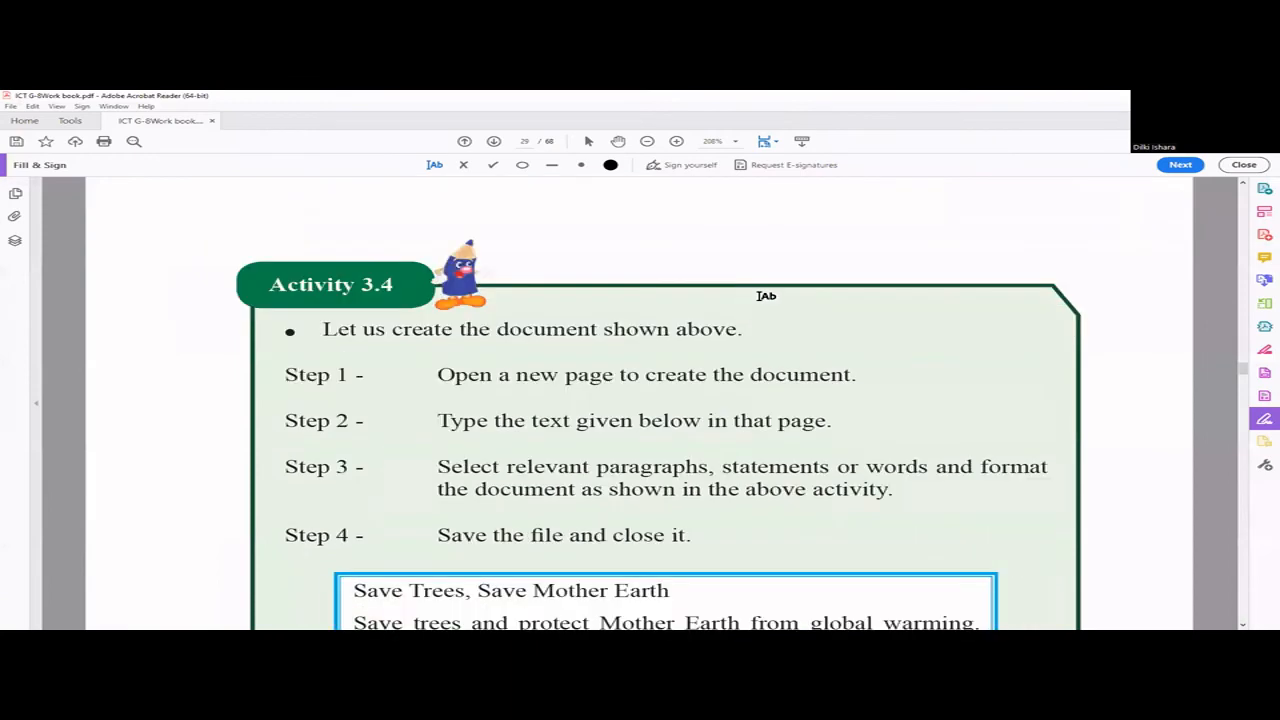
pyautogui.scroll(-4, 766, 300)
pyautogui.scroll(-5, 770, 310)
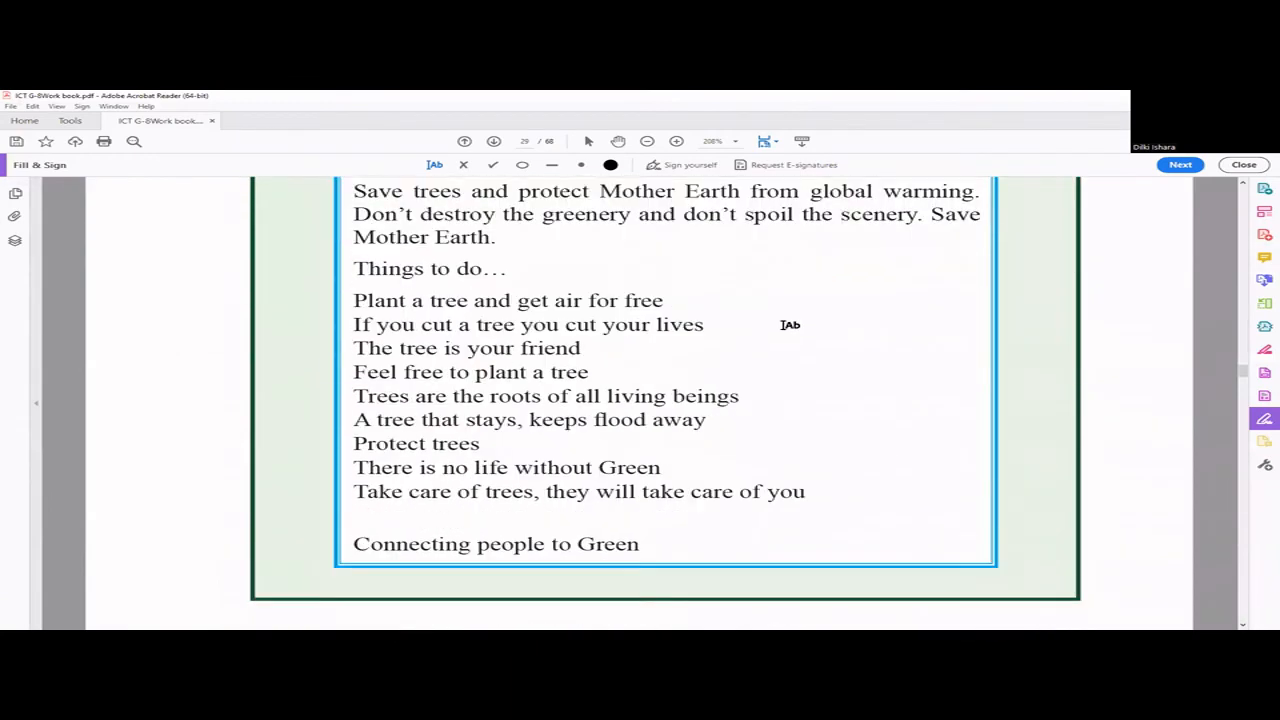
pyautogui.scroll(-5, 789, 338)
pyautogui.scroll(-5, 789, 338)
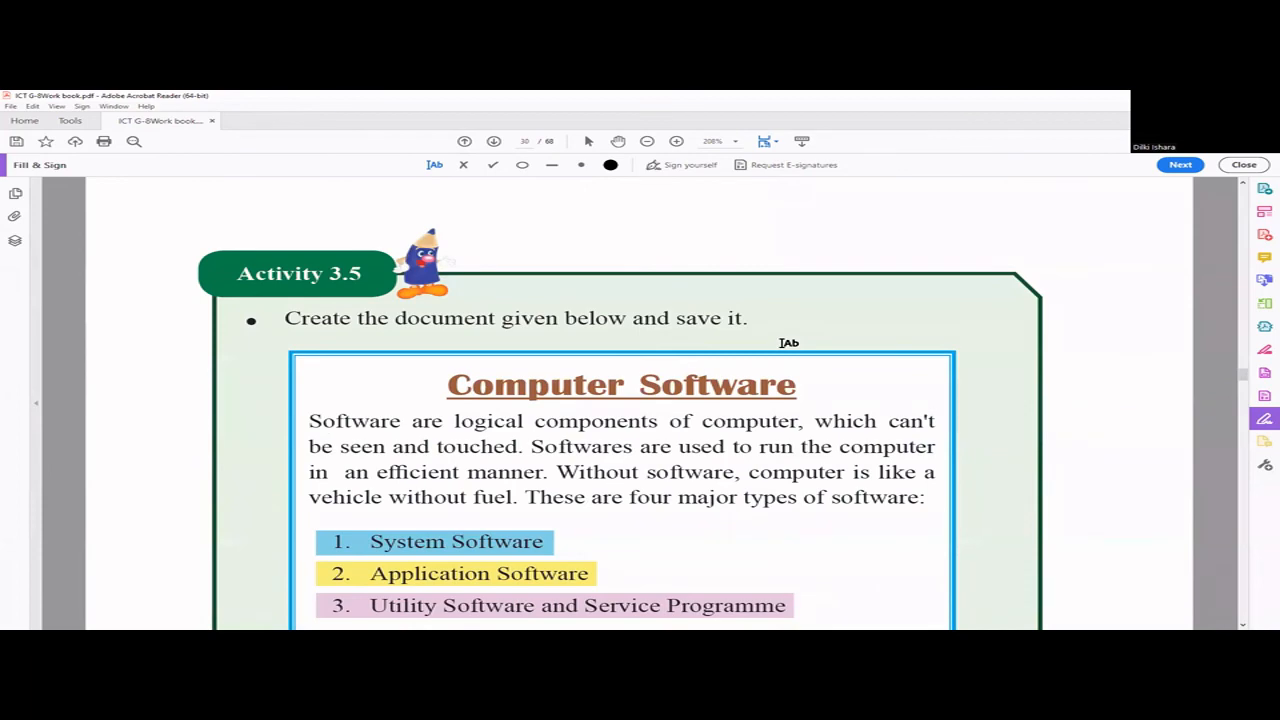
pyautogui.scroll(-2, 789, 343)
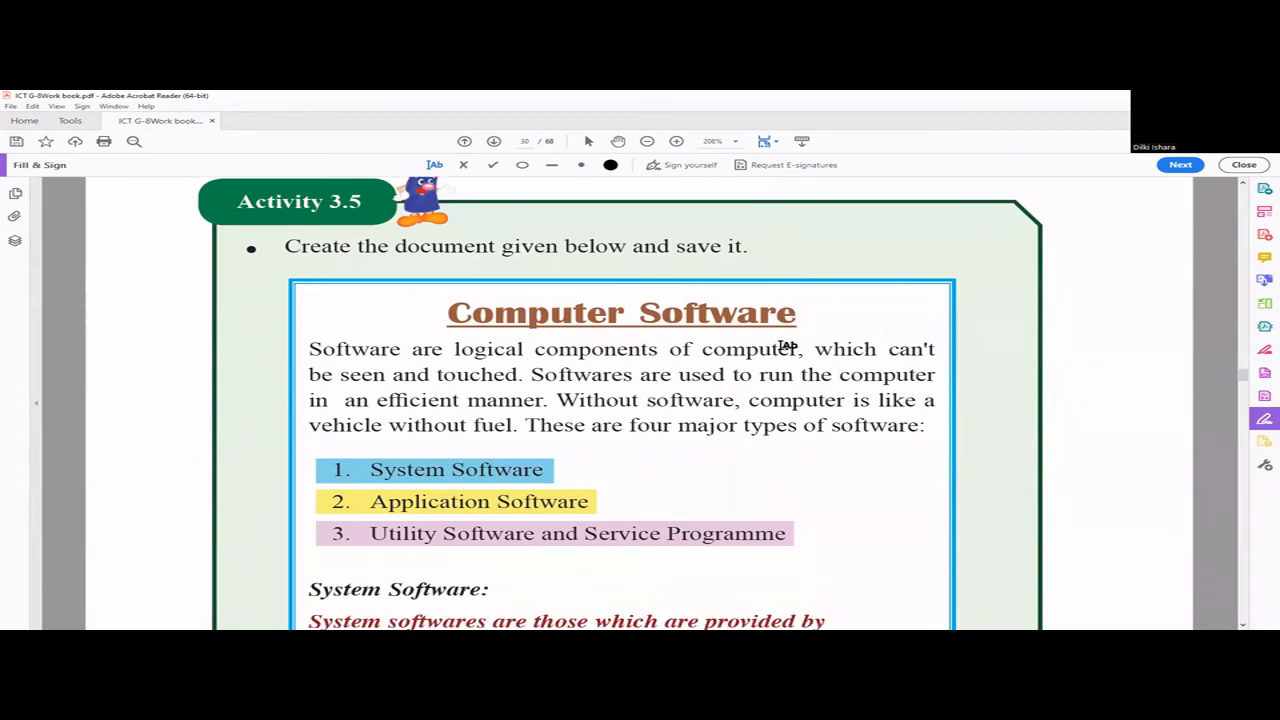
pyautogui.scroll(-4, 789, 343)
pyautogui.scroll(2, 789, 343)
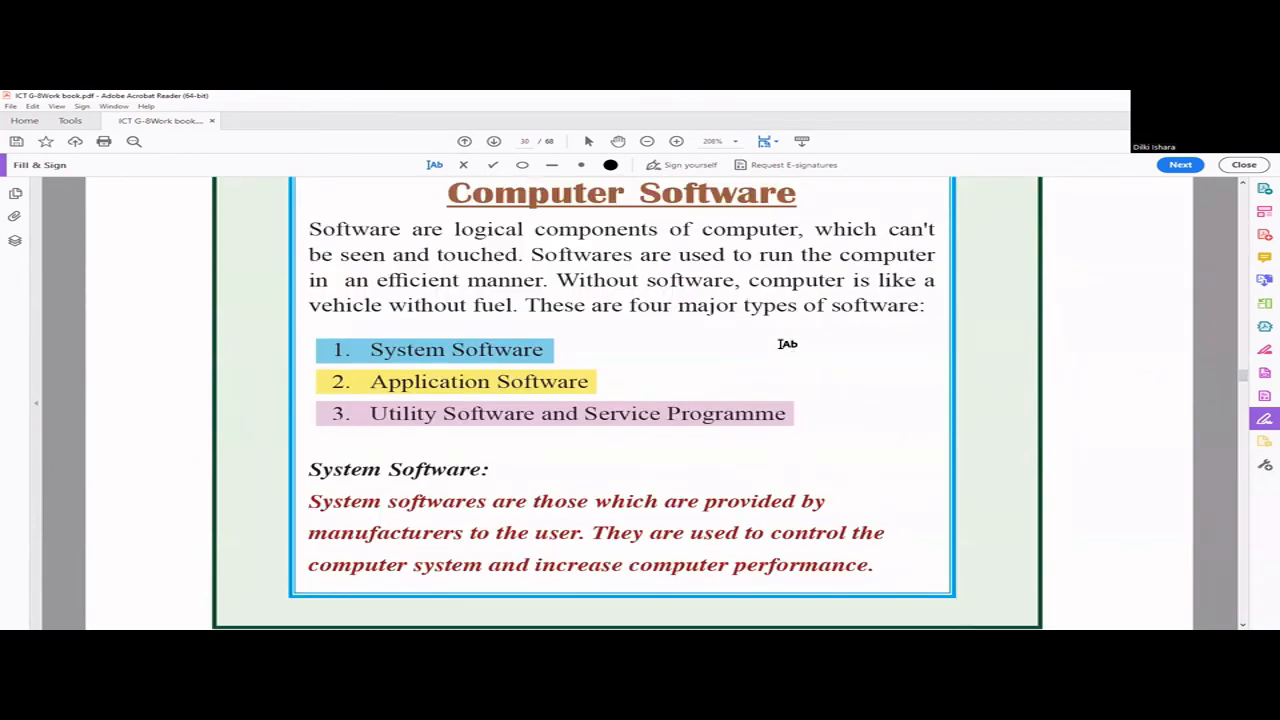
pyautogui.scroll(1, 789, 343)
pyautogui.scroll(-2, 619, 558)
pyautogui.scroll(-3, 619, 558)
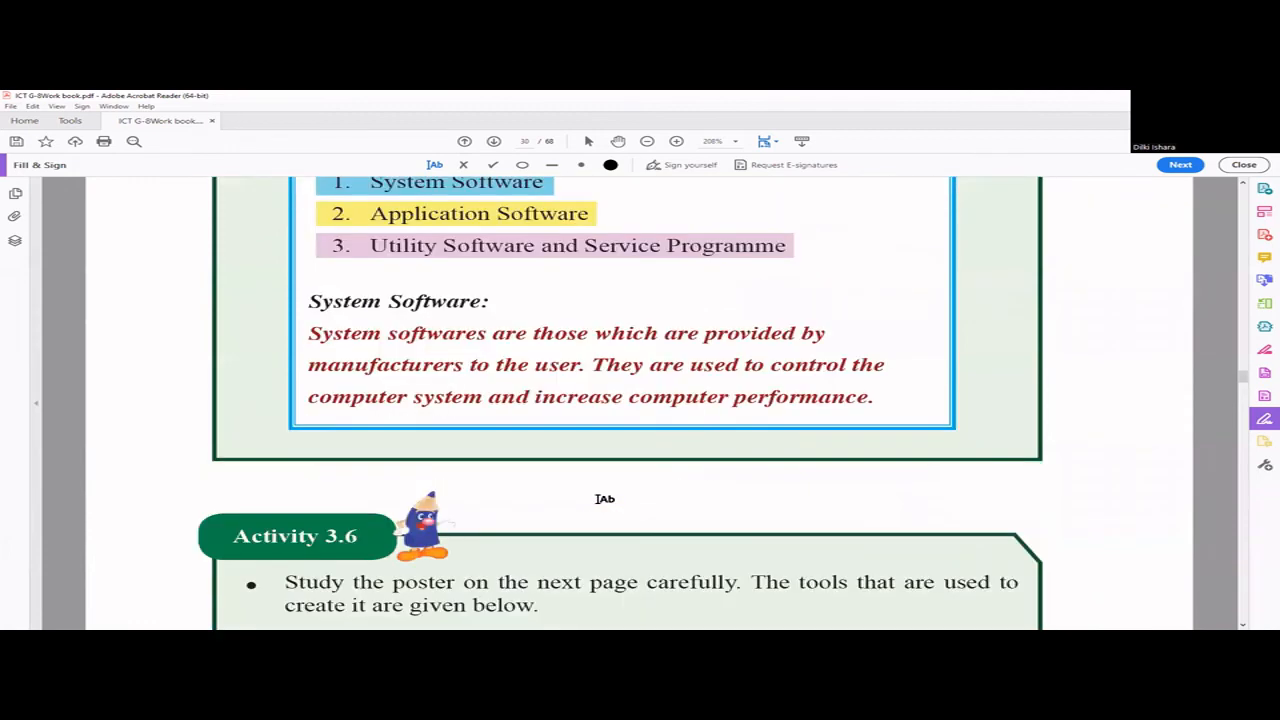
pyautogui.scroll(3, 619, 558)
pyautogui.scroll(1, 619, 558)
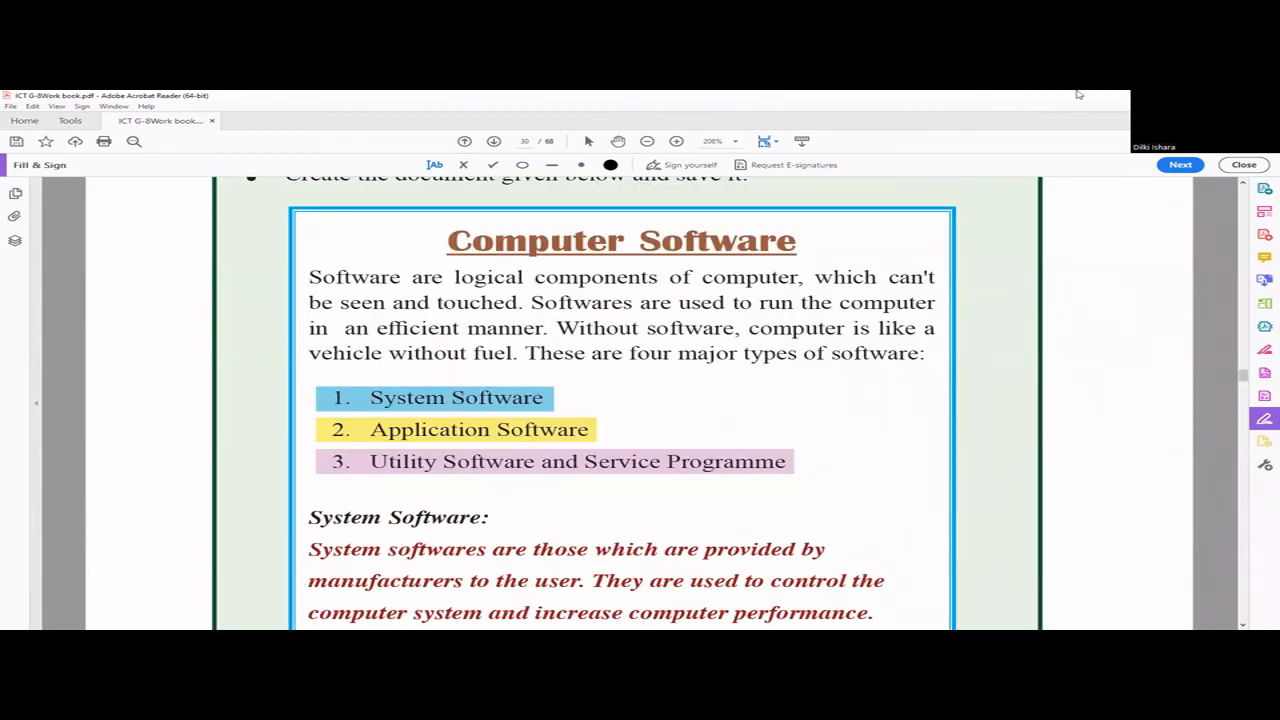
# Step: Switch back from the Activity 3.5 PDF to the Word document
pyautogui.hotkey('alt', 'Tab')
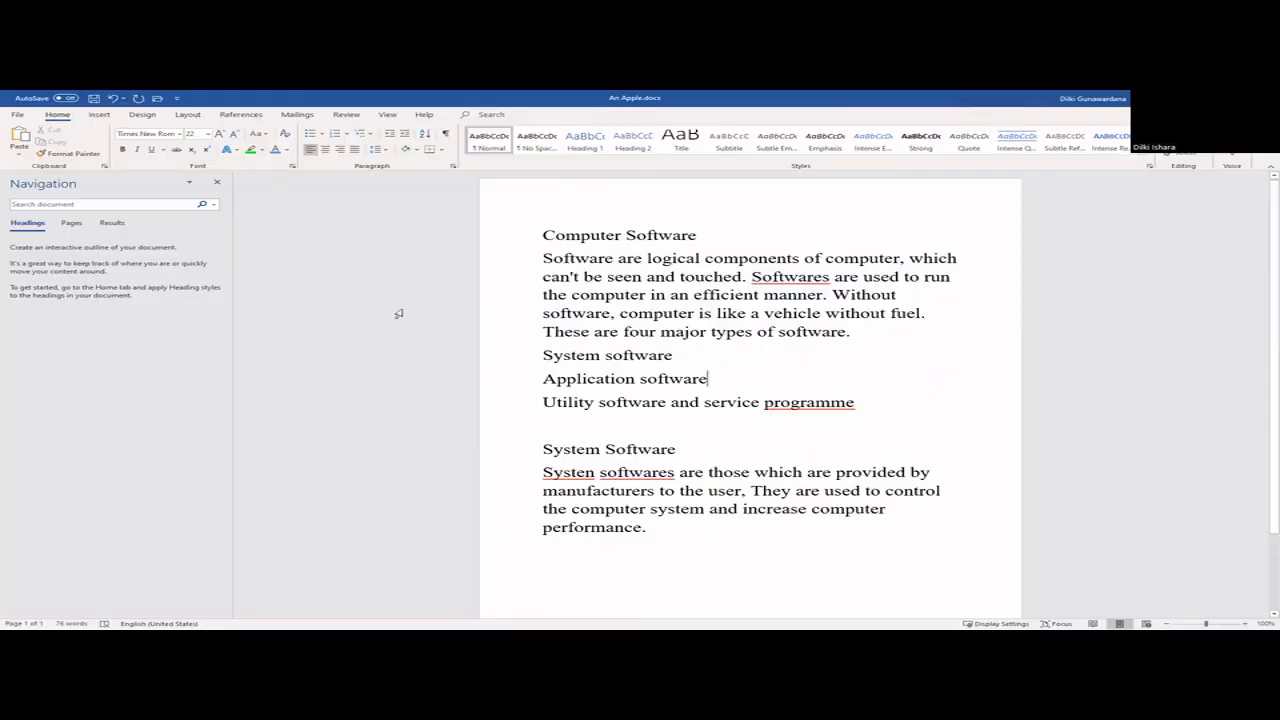
# Step: Review the font and size choices for the whole document without changing anything
pyautogui.hotkey('ctrl', 'a')
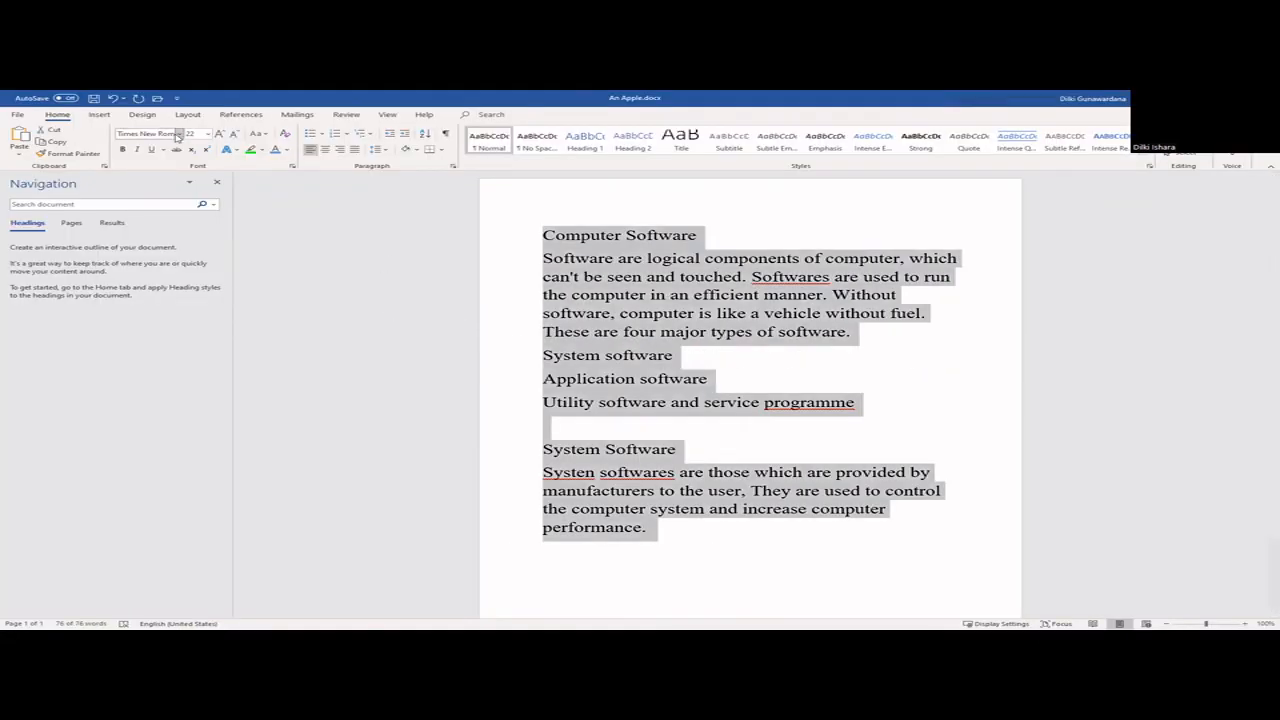
pyautogui.click(178, 134)
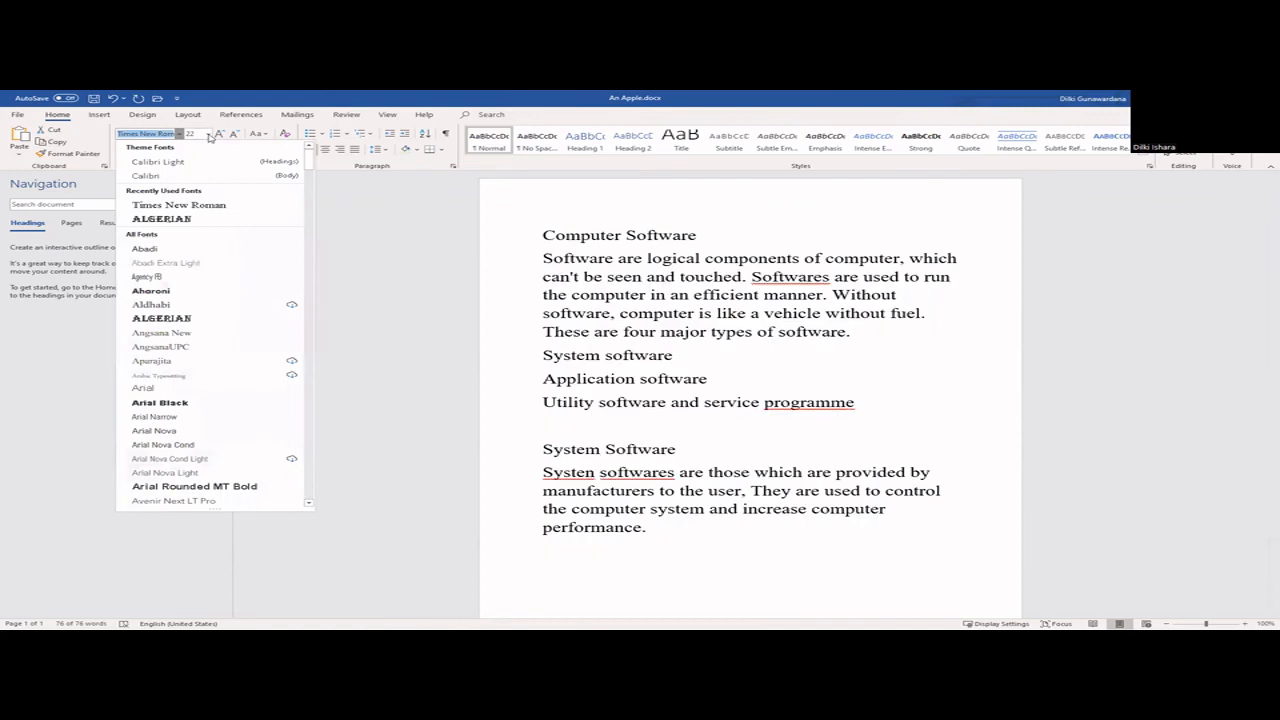
pyautogui.click(207, 135)
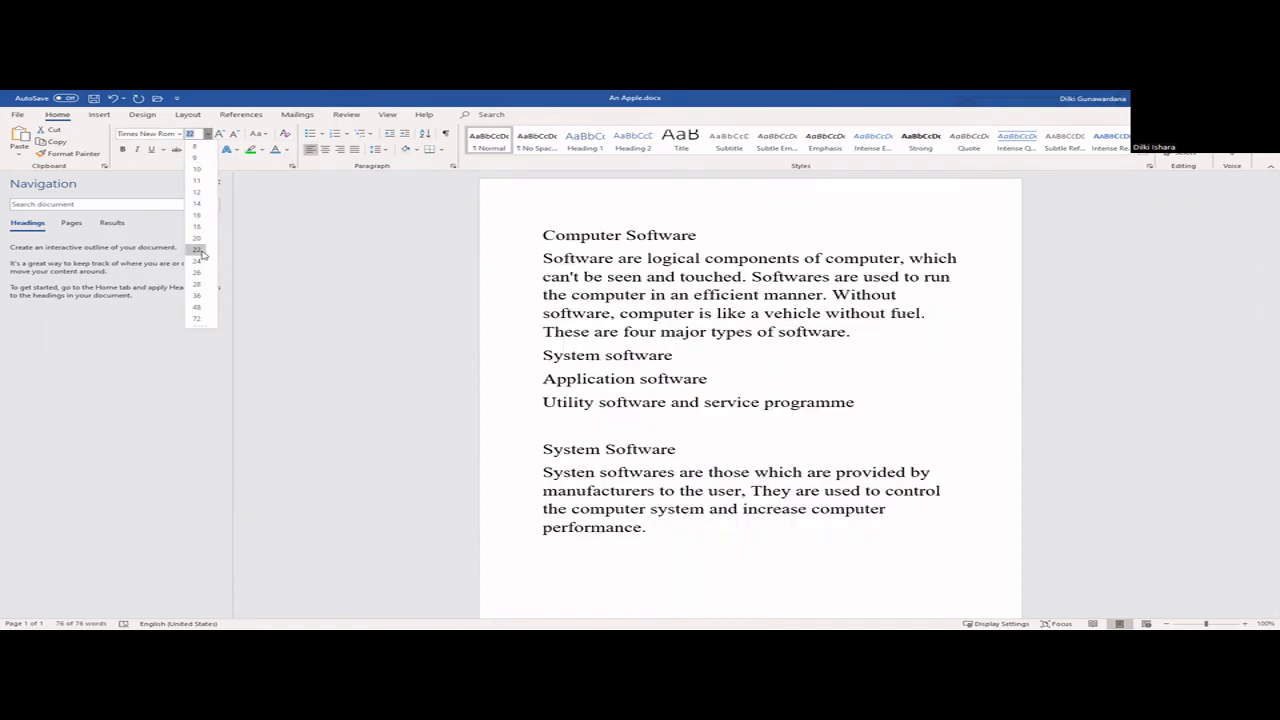
pyautogui.click(200, 257)
pyautogui.click(693, 295)
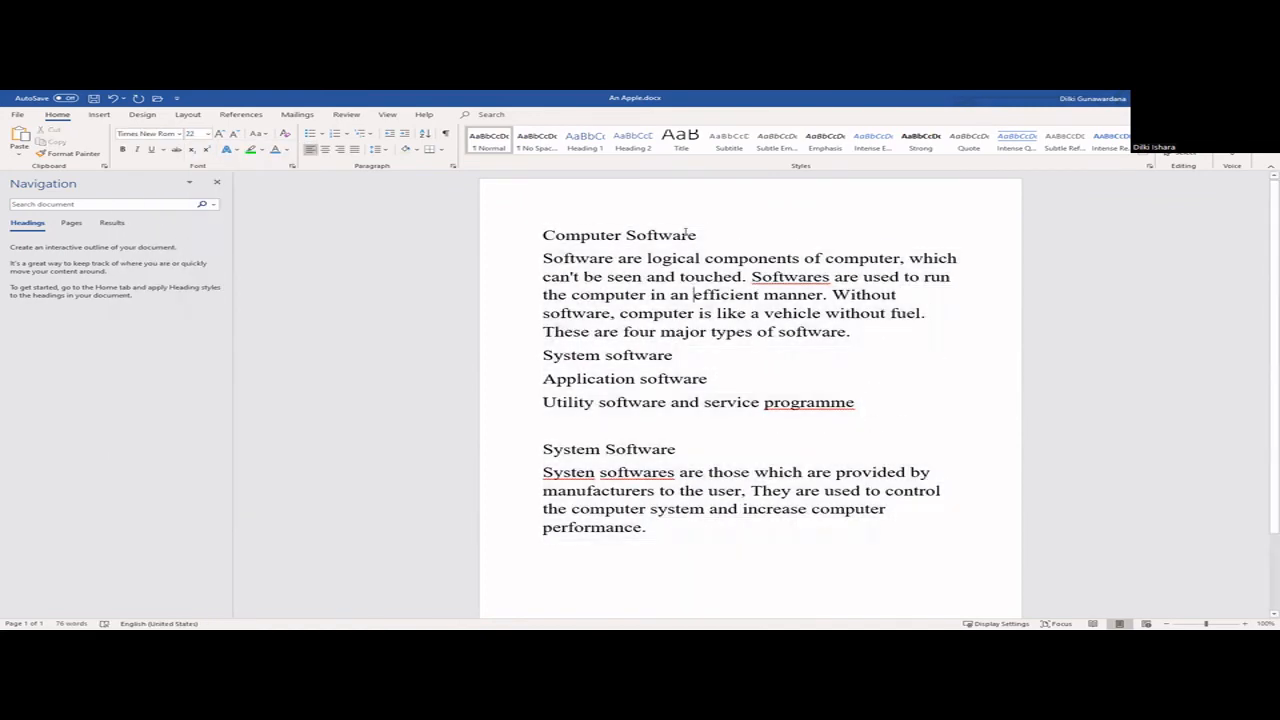
# Step: Make the 'Computer Software' heading bold, underlined, 36 pt, gold and centred
pyautogui.moveTo(700, 236); pyautogui.dragTo(543, 234)
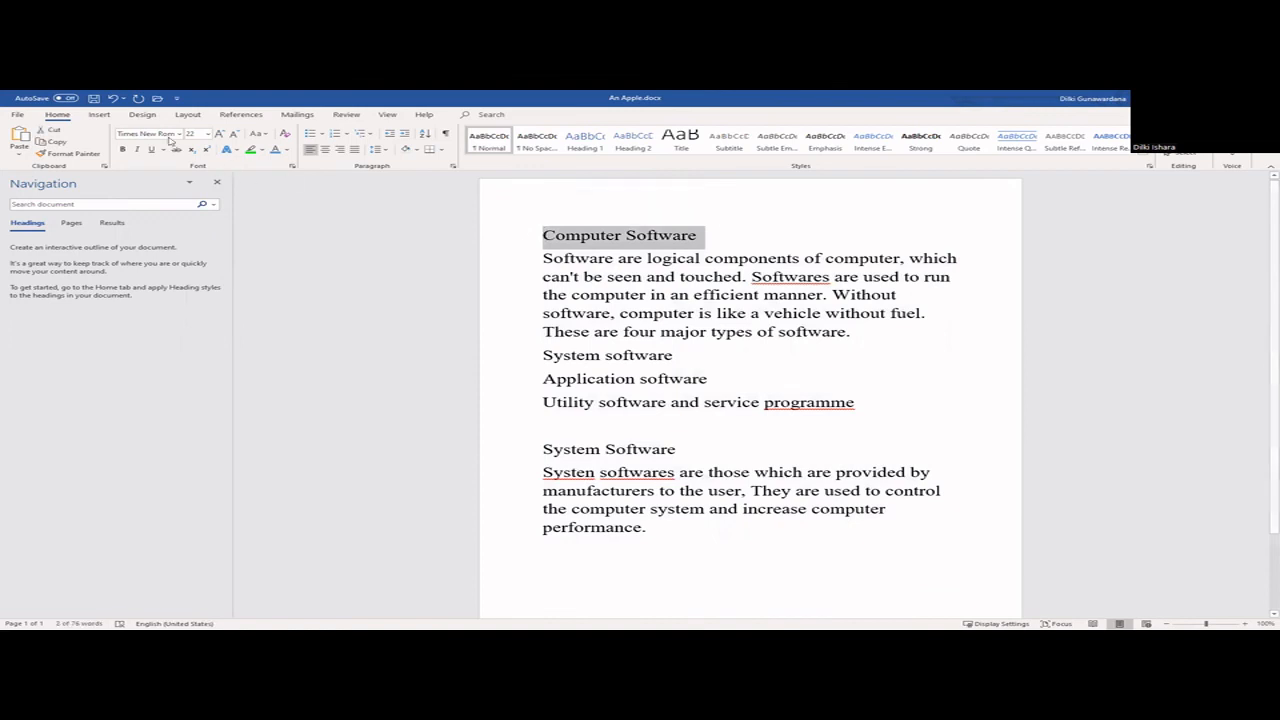
pyautogui.click(122, 151)
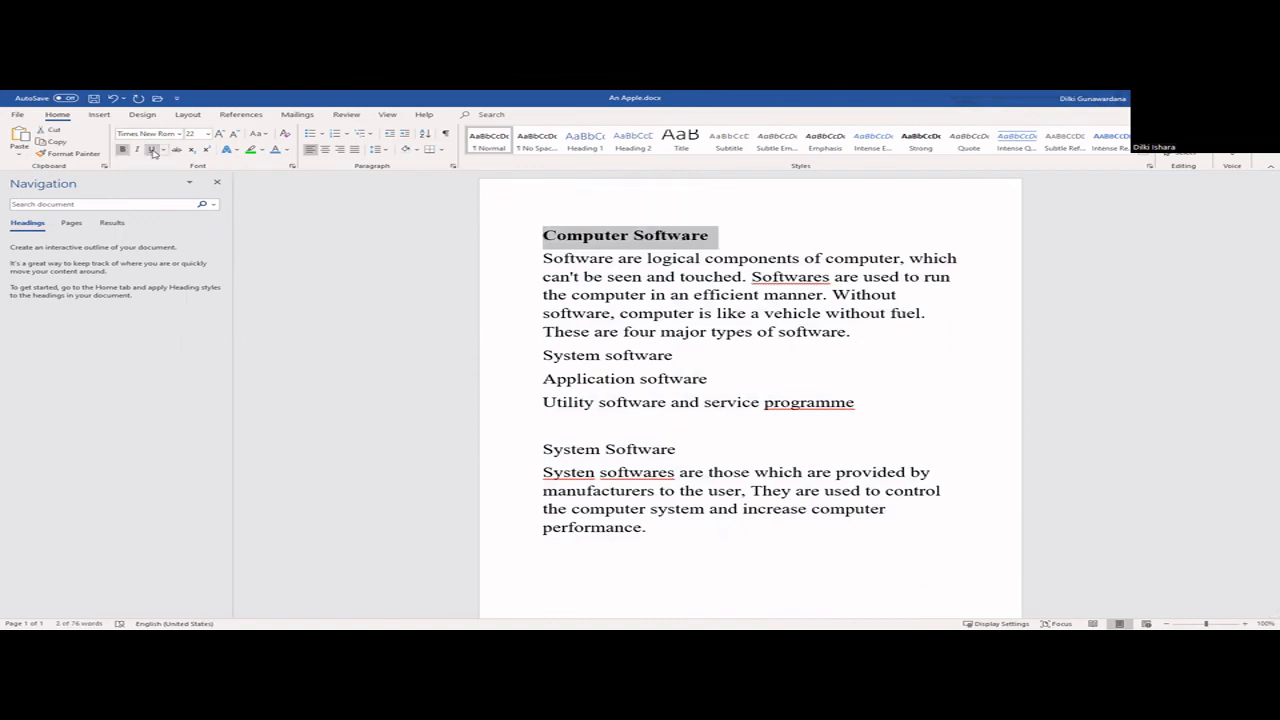
pyautogui.click(152, 151)
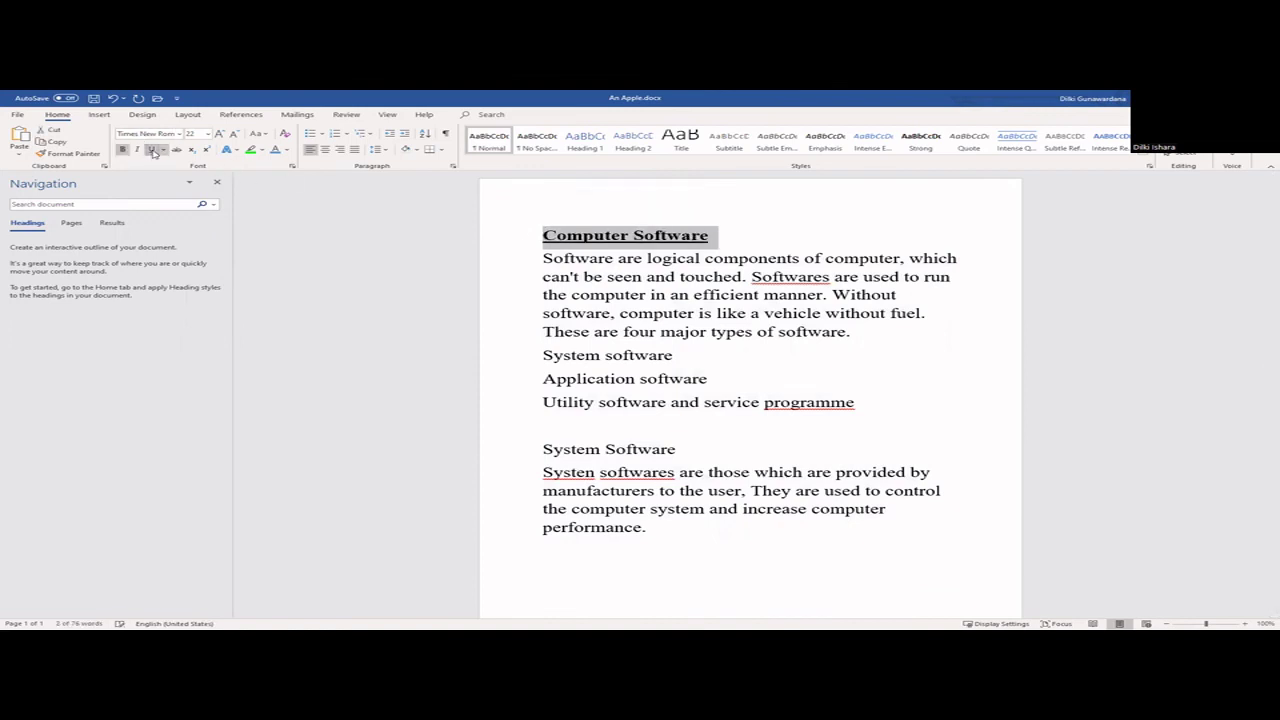
pyautogui.click(207, 135)
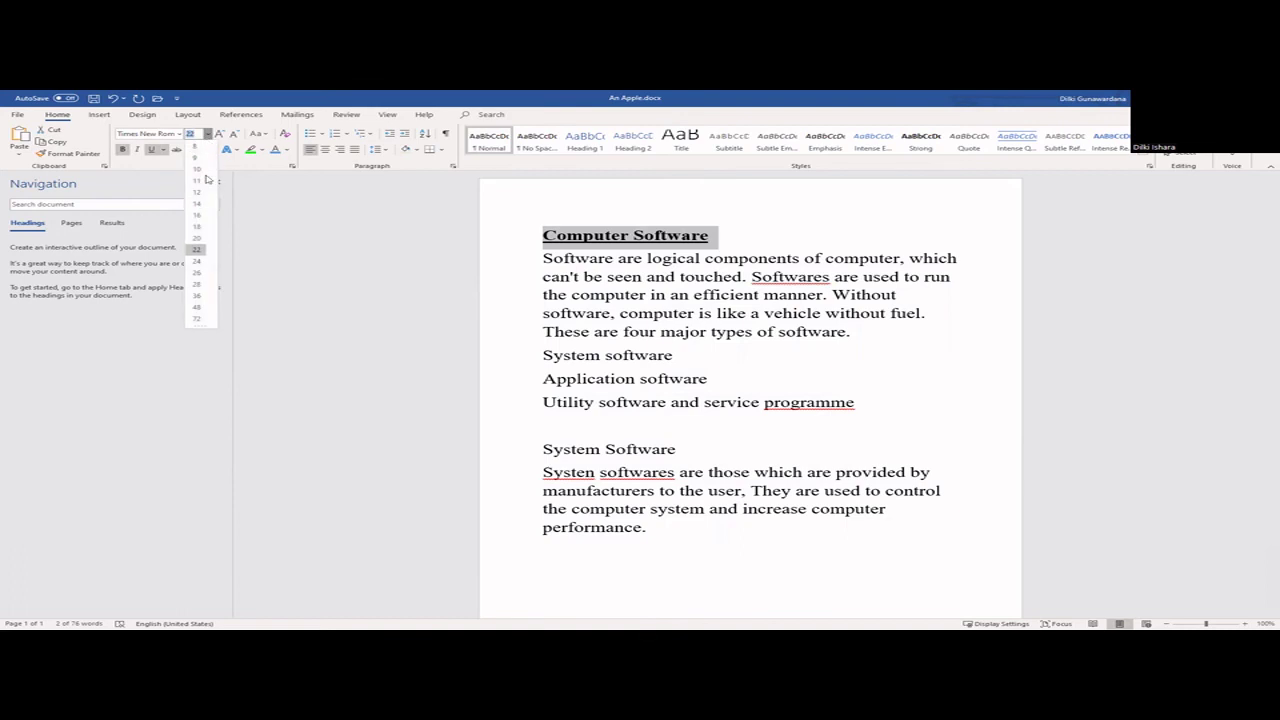
pyautogui.click(199, 297)
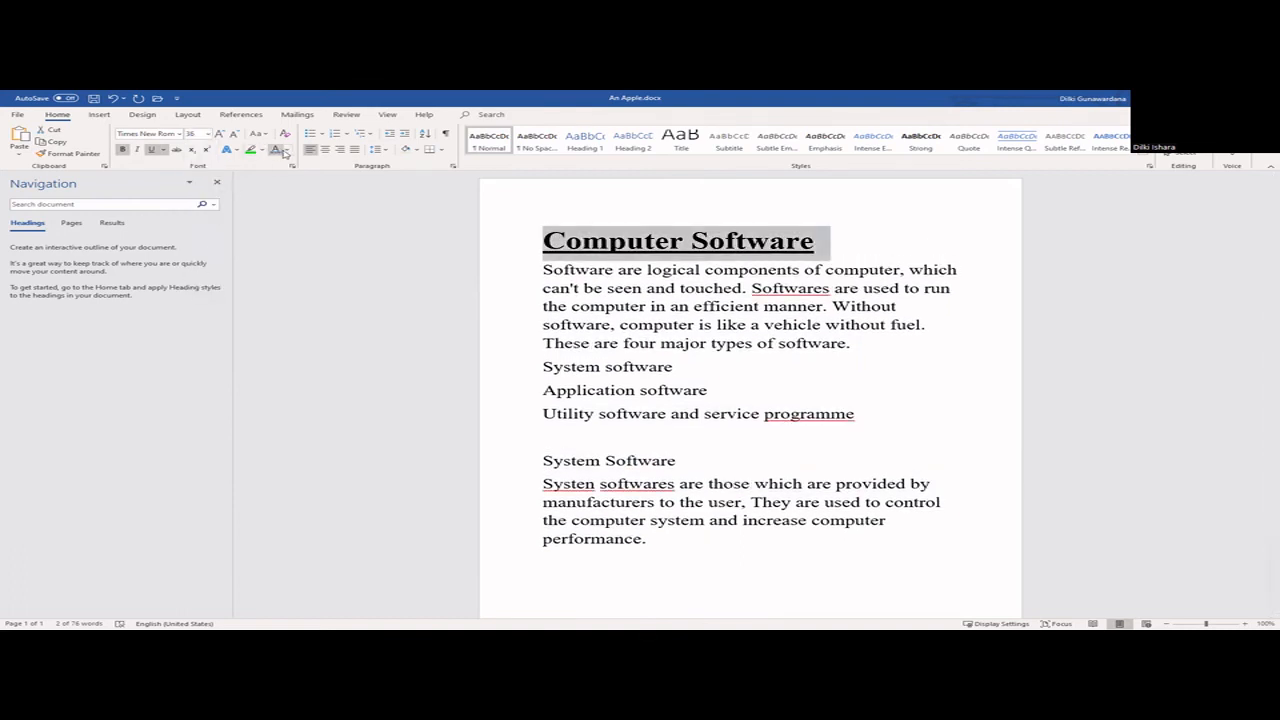
pyautogui.click(286, 150)
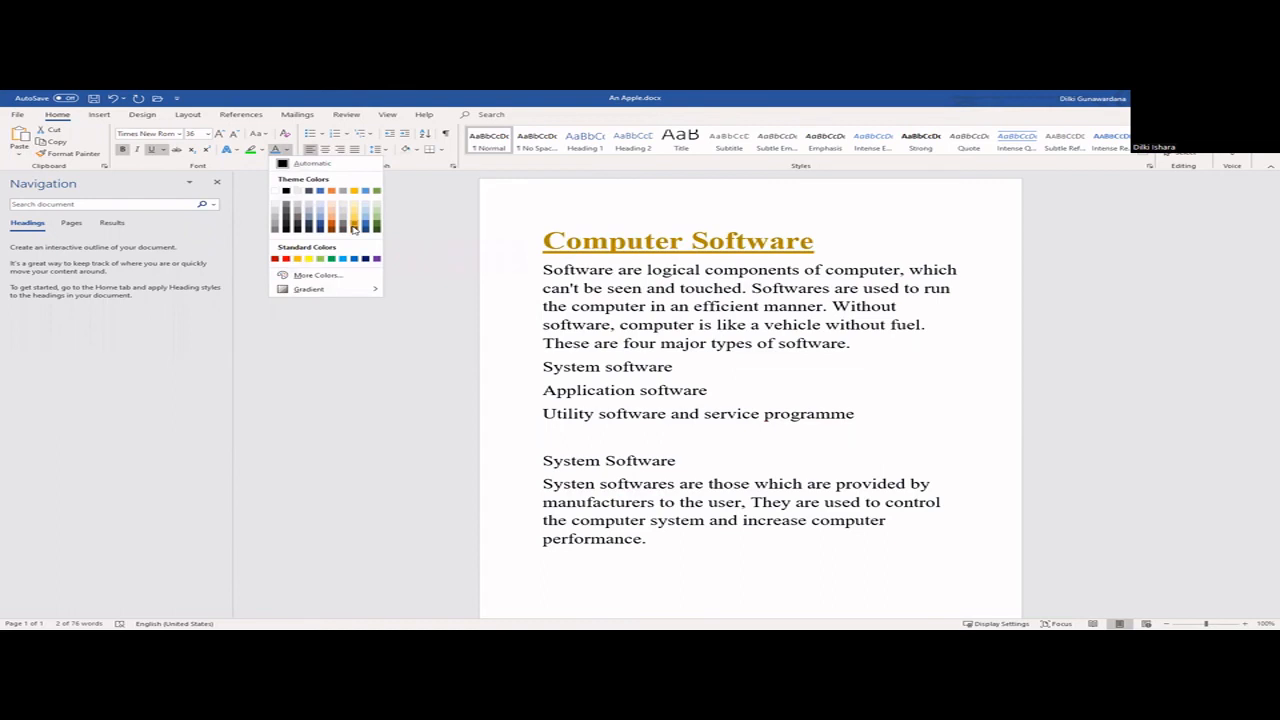
pyautogui.click(353, 228)
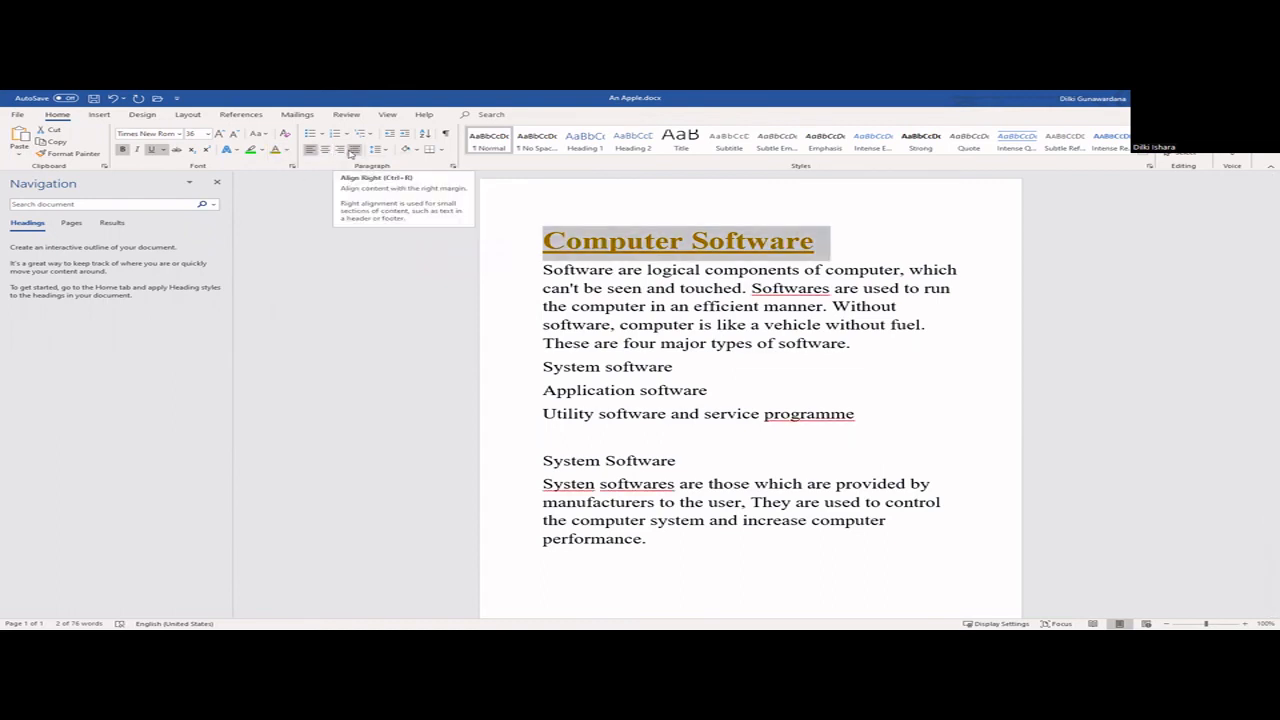
pyautogui.click(324, 150)
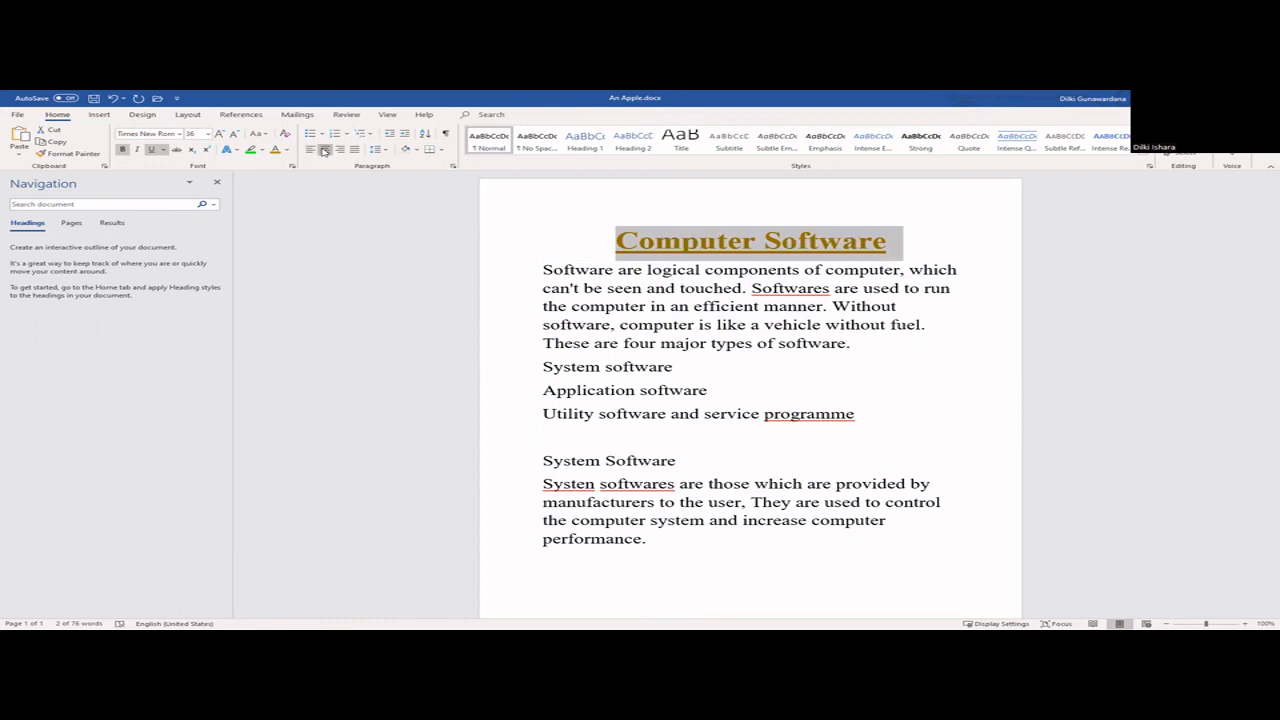
pyautogui.click(542, 268)
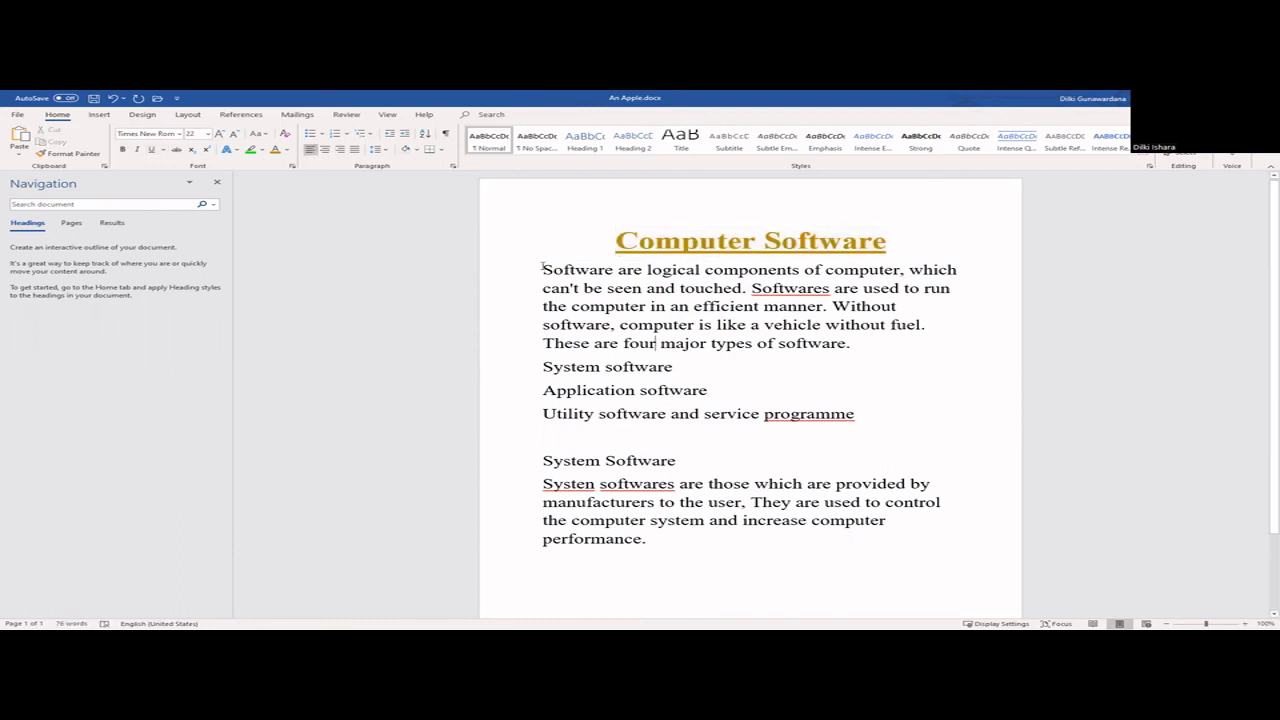
# Step: Justify the opening paragraph describing what software is
pyautogui.moveTo(542, 268); pyautogui.dragTo(932, 326)
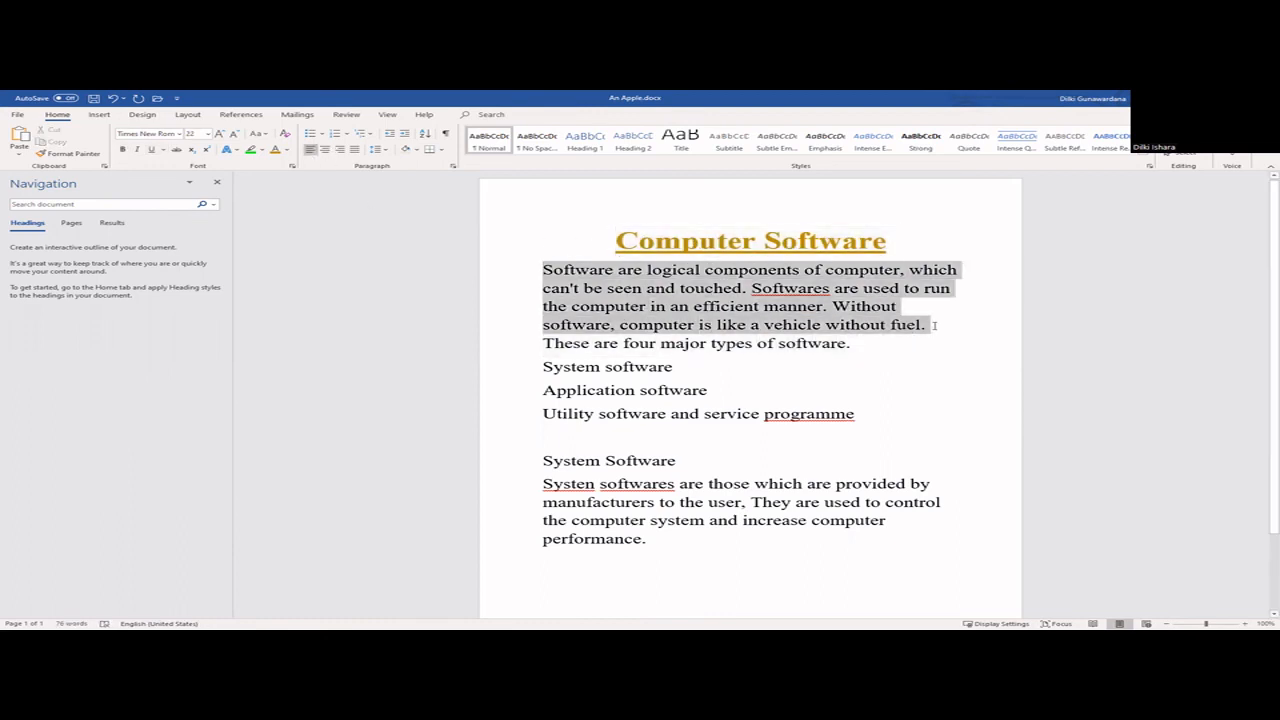
pyautogui.moveTo(933, 325); pyautogui.dragTo(949, 340)
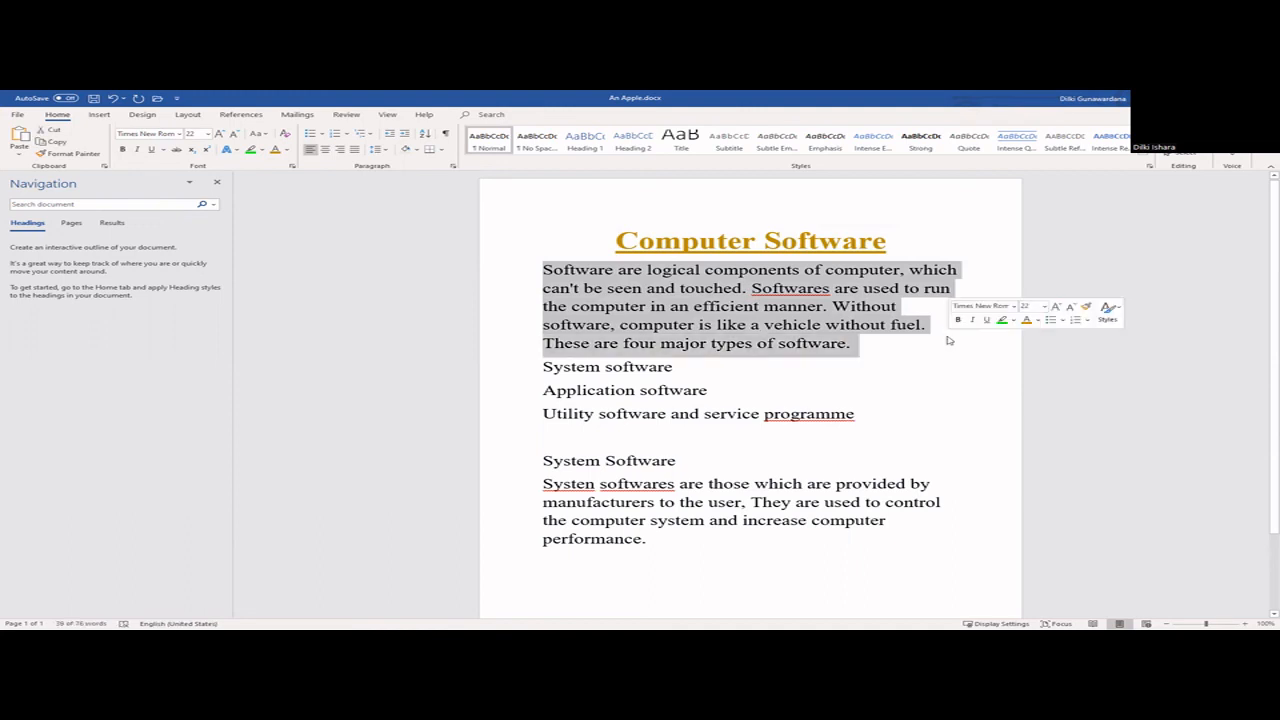
pyautogui.click(355, 152)
pyautogui.scroll(-1, 712, 350)
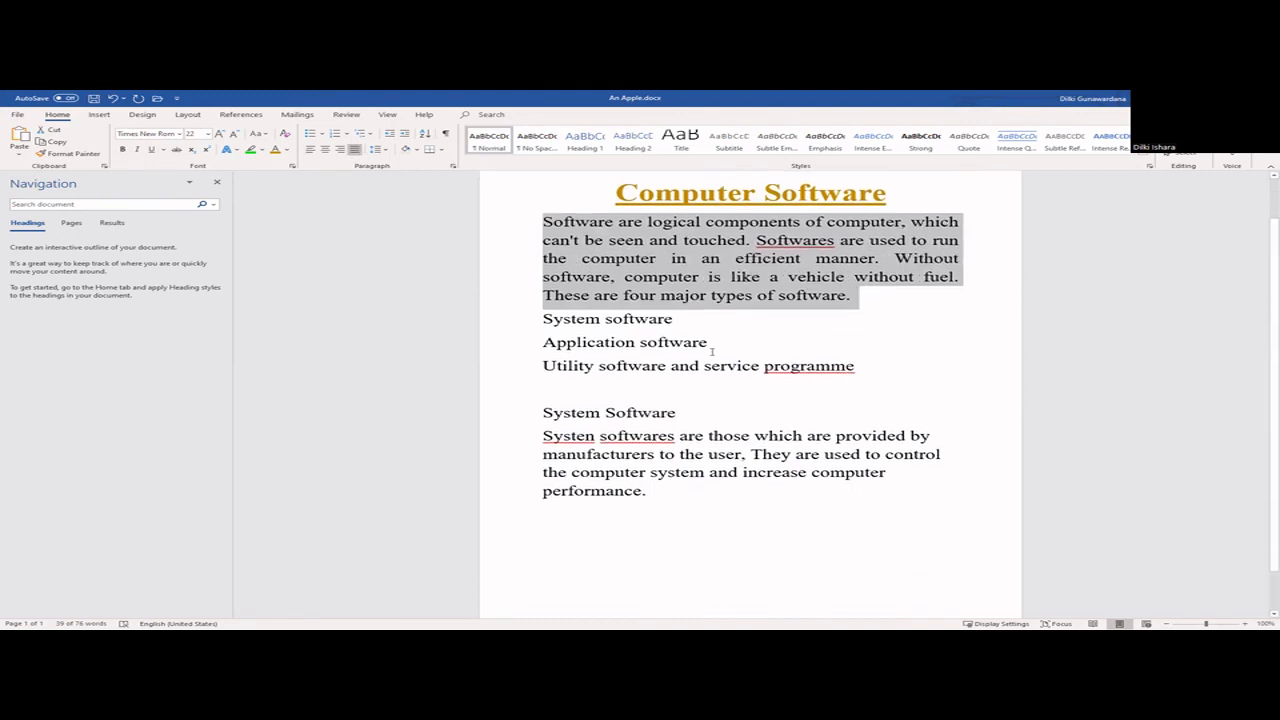
# Step: Number the three software-type lines 1 to 3
pyautogui.moveTo(540, 318); pyautogui.dragTo(862, 372)
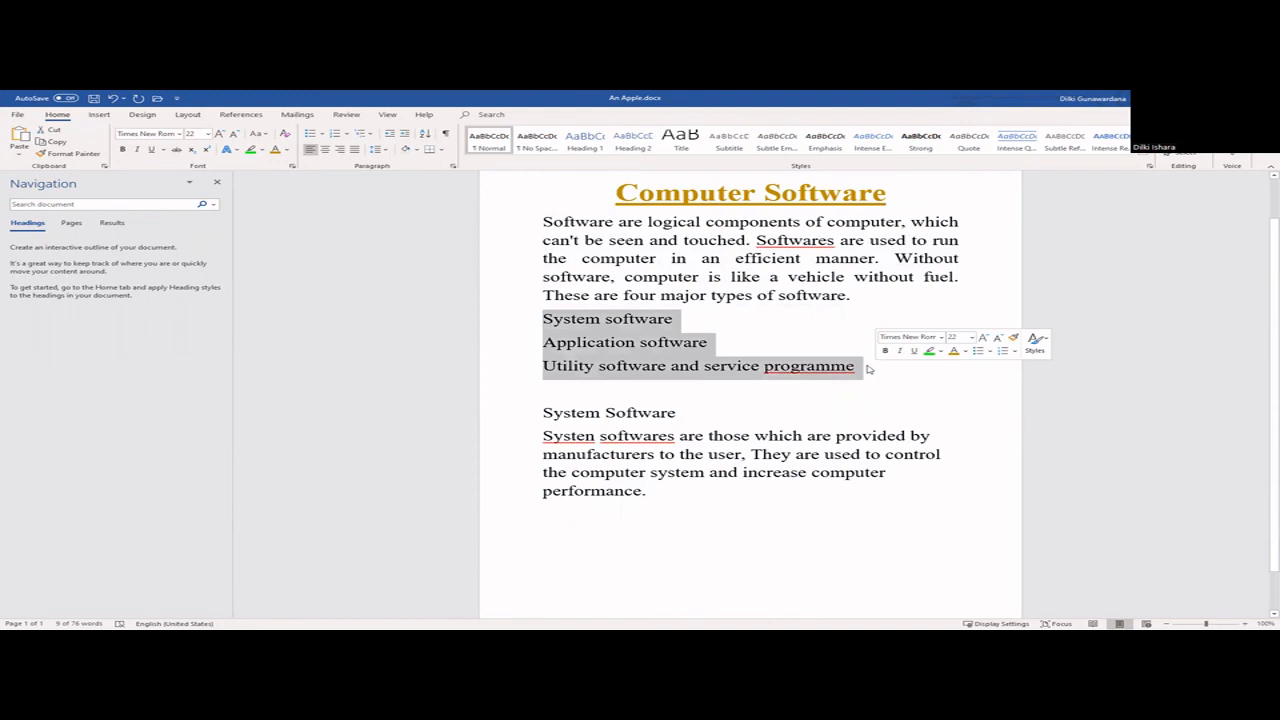
pyautogui.click(345, 138)
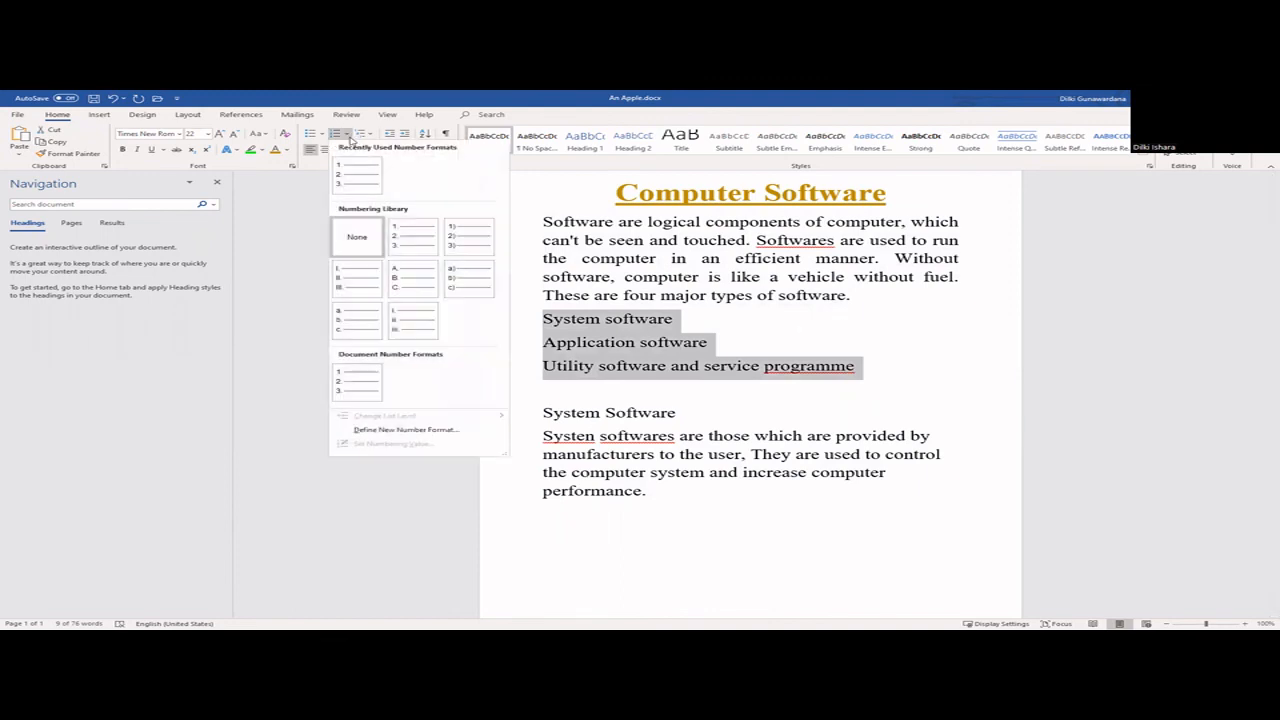
pyautogui.click(356, 178)
# Step: Highlight System software cyan, Application software yellow and the third item magenta
pyautogui.click(611, 305)
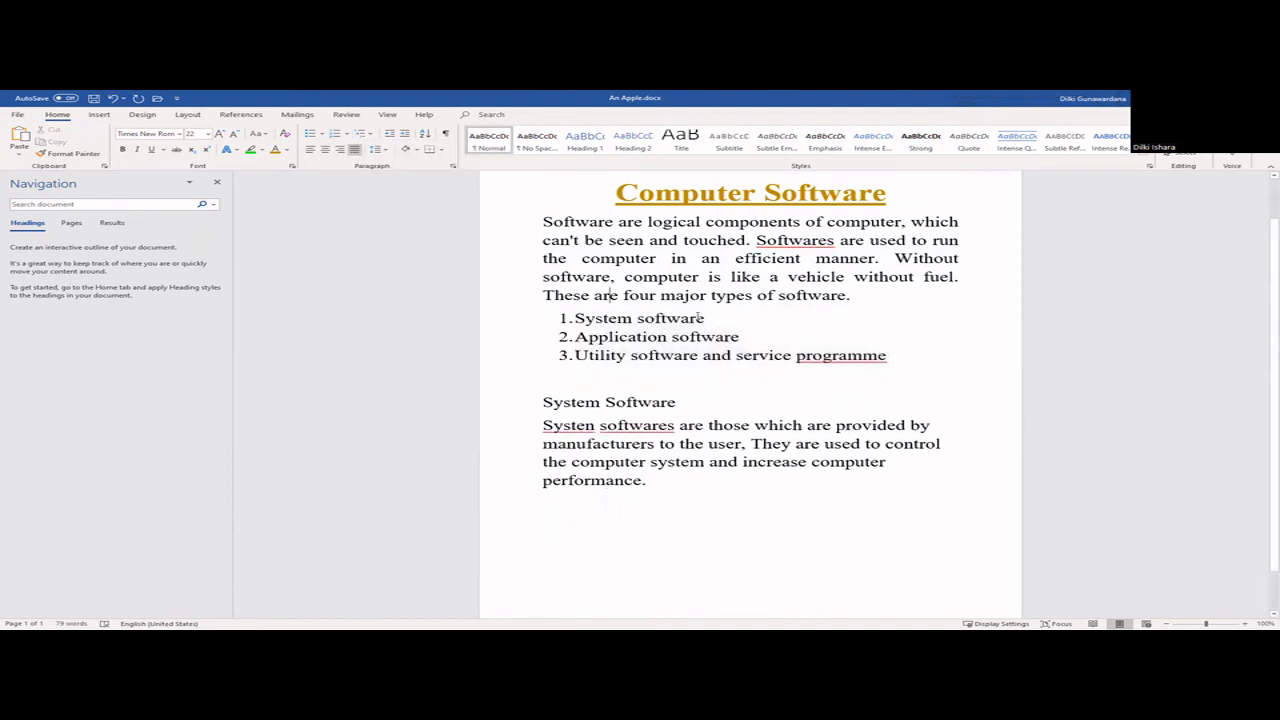
pyautogui.moveTo(710, 318); pyautogui.dragTo(563, 317)
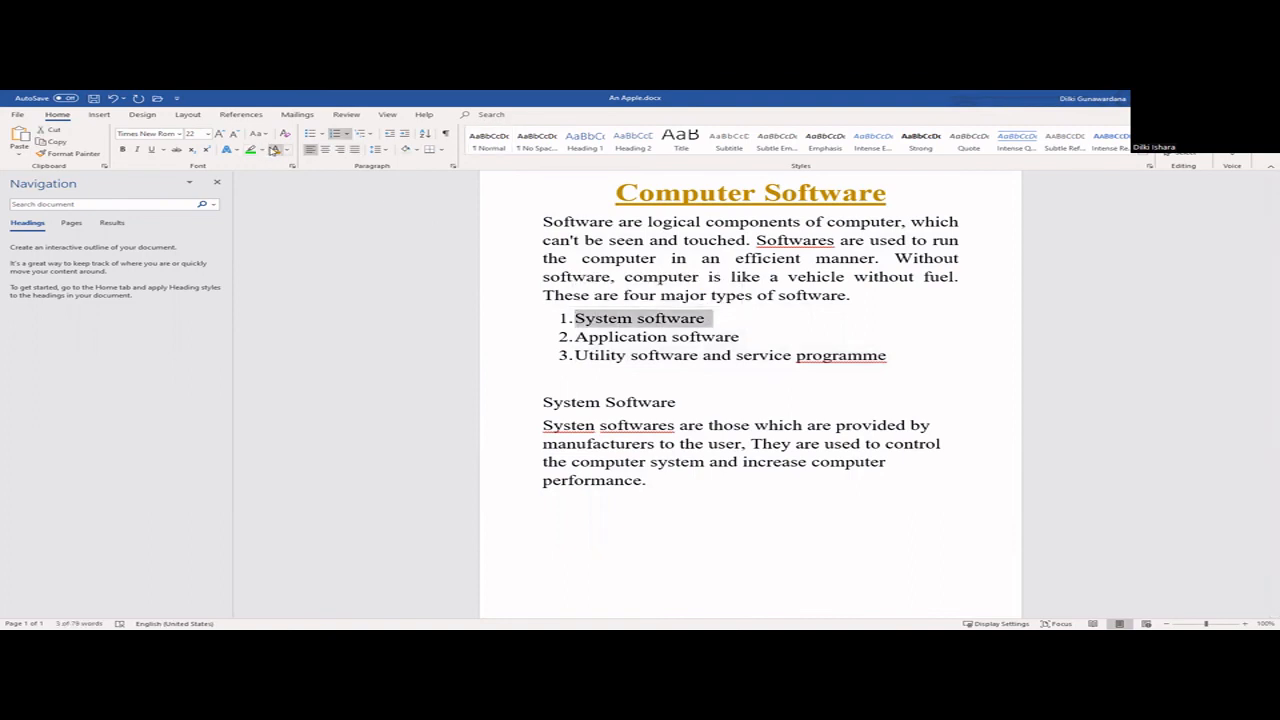
pyautogui.click(275, 150)
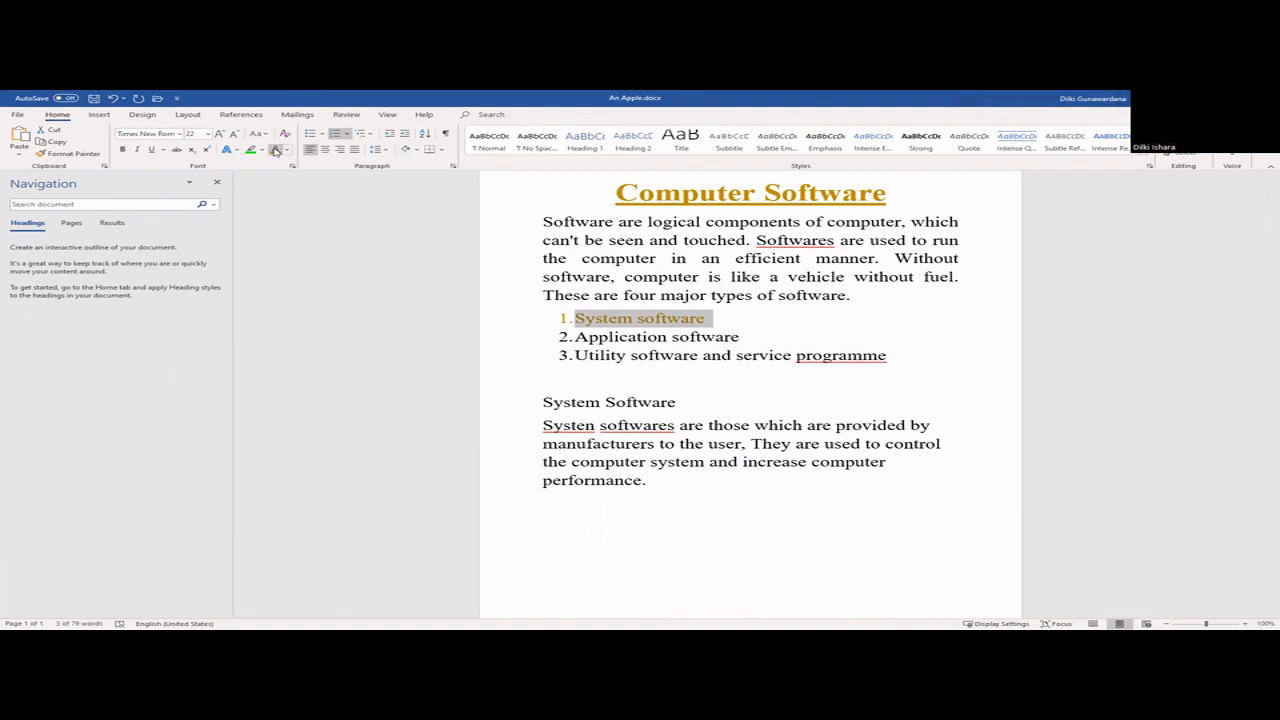
pyautogui.click(262, 150)
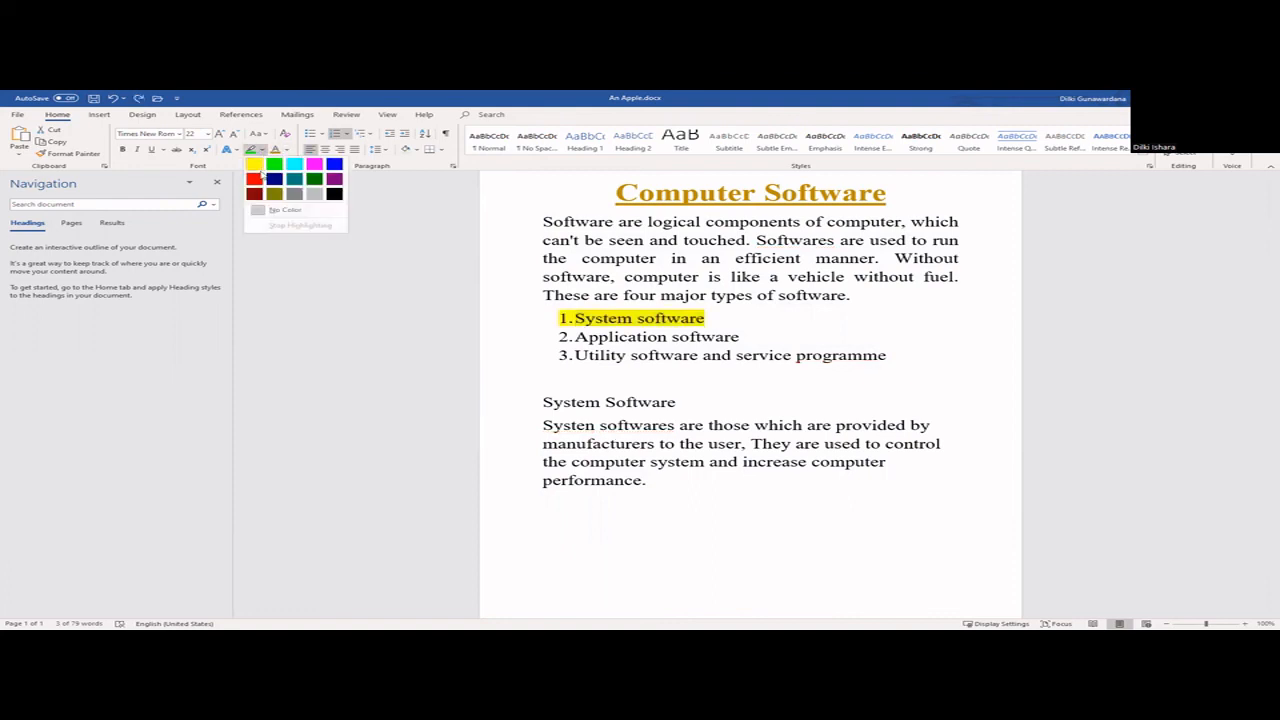
pyautogui.click(293, 165)
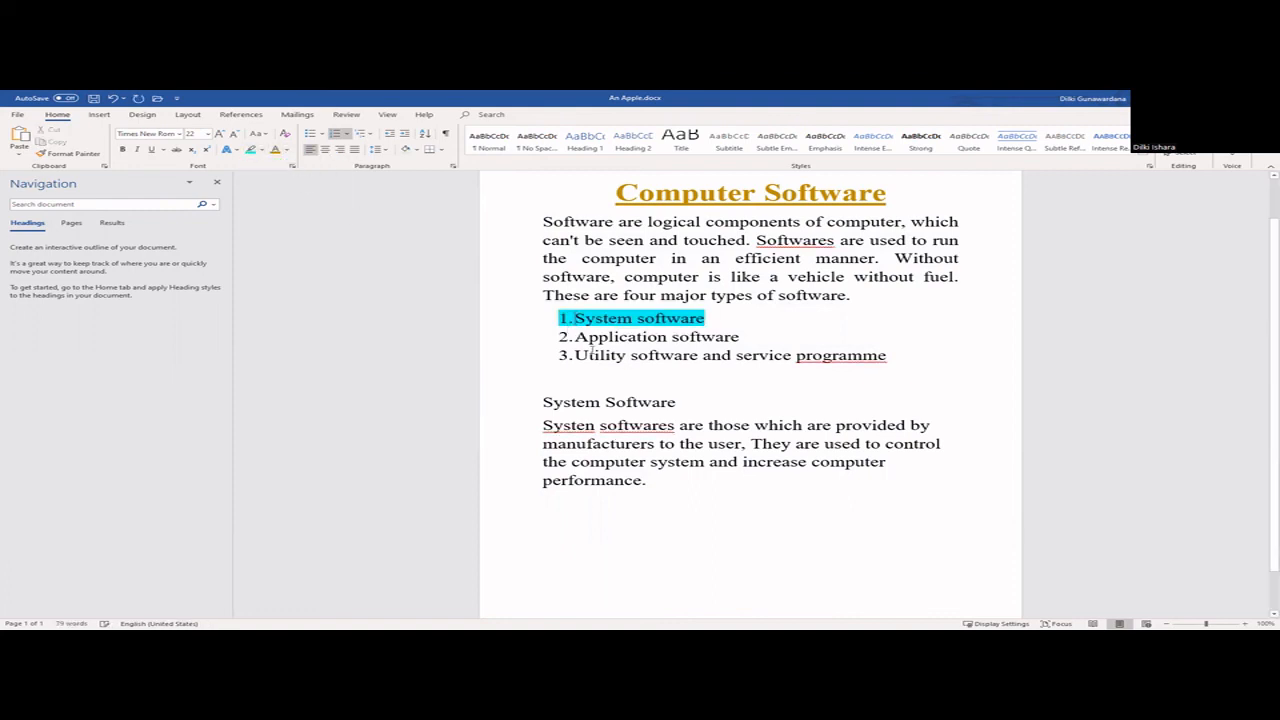
pyautogui.moveTo(575, 336); pyautogui.dragTo(740, 336)
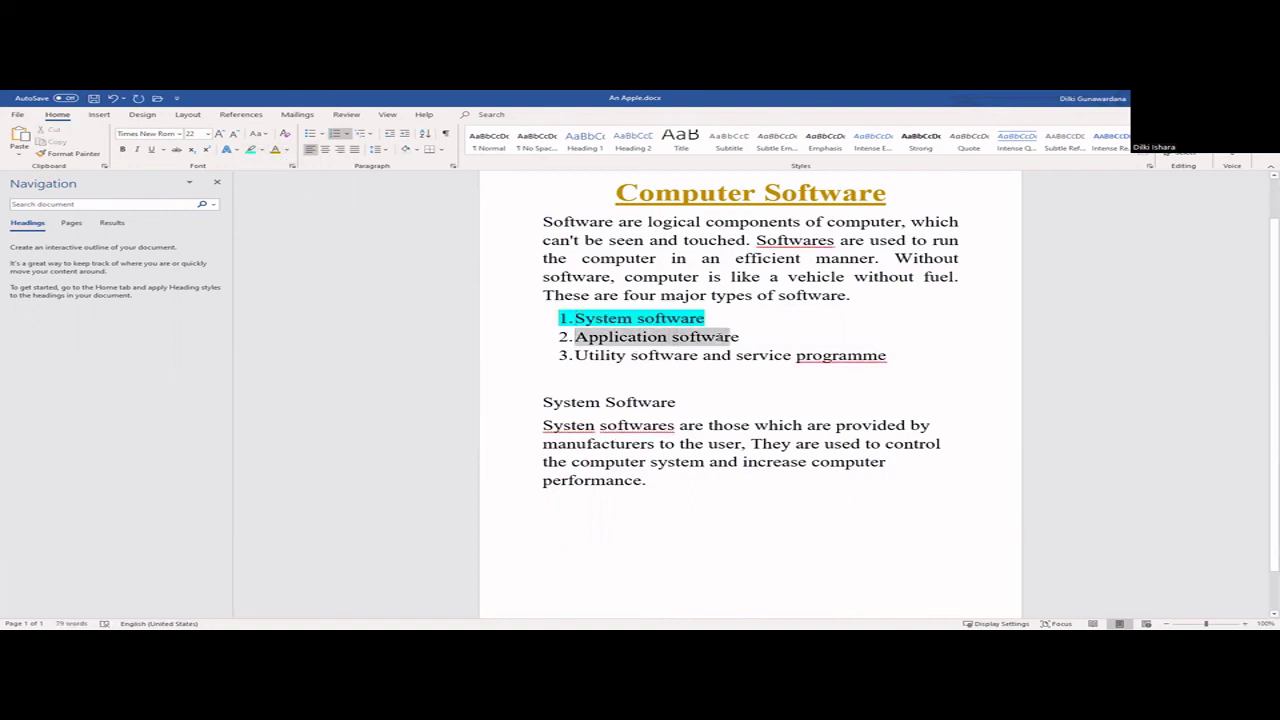
pyautogui.click(563, 337)
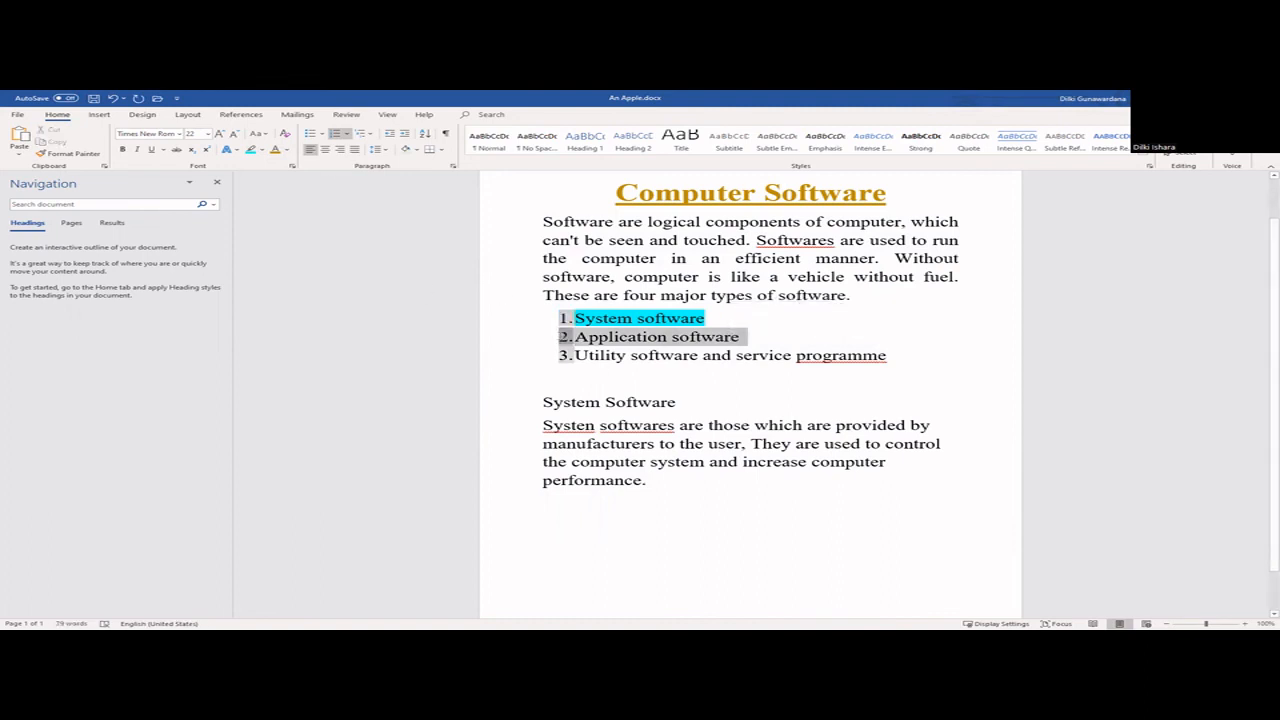
pyautogui.click(740, 336)
pyautogui.moveTo(740, 336); pyautogui.dragTo(575, 337)
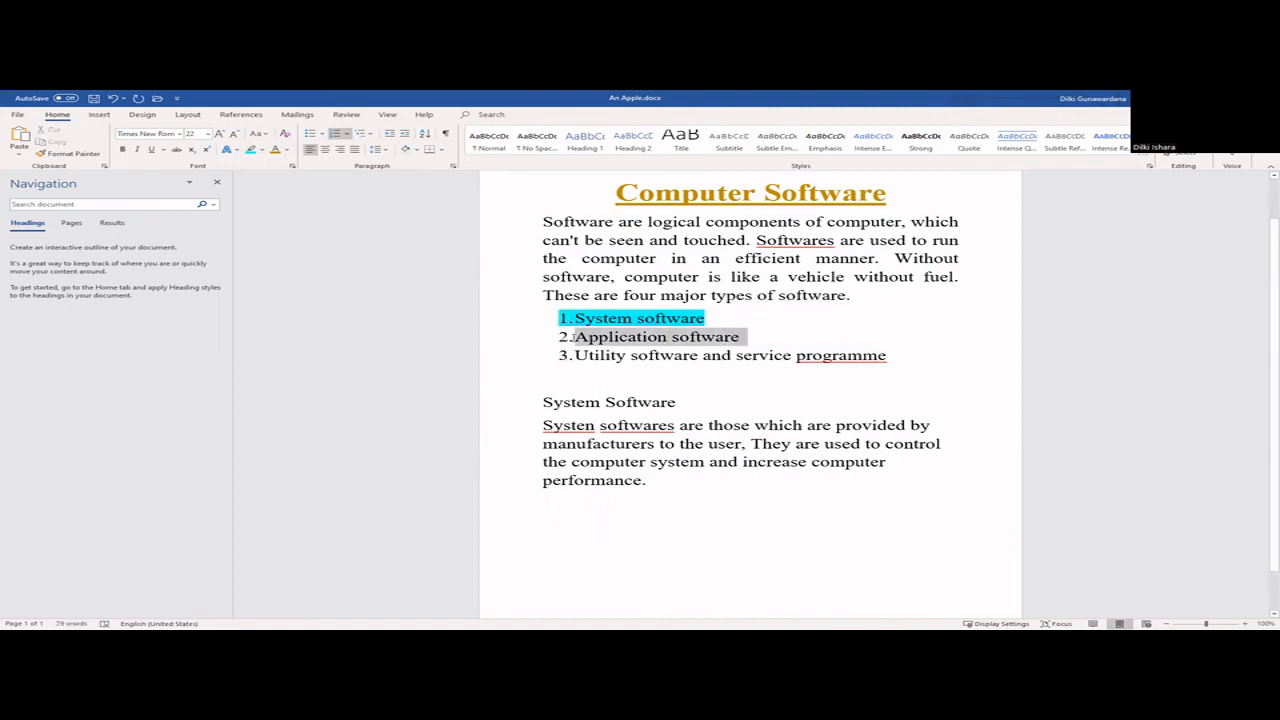
pyautogui.click(262, 150)
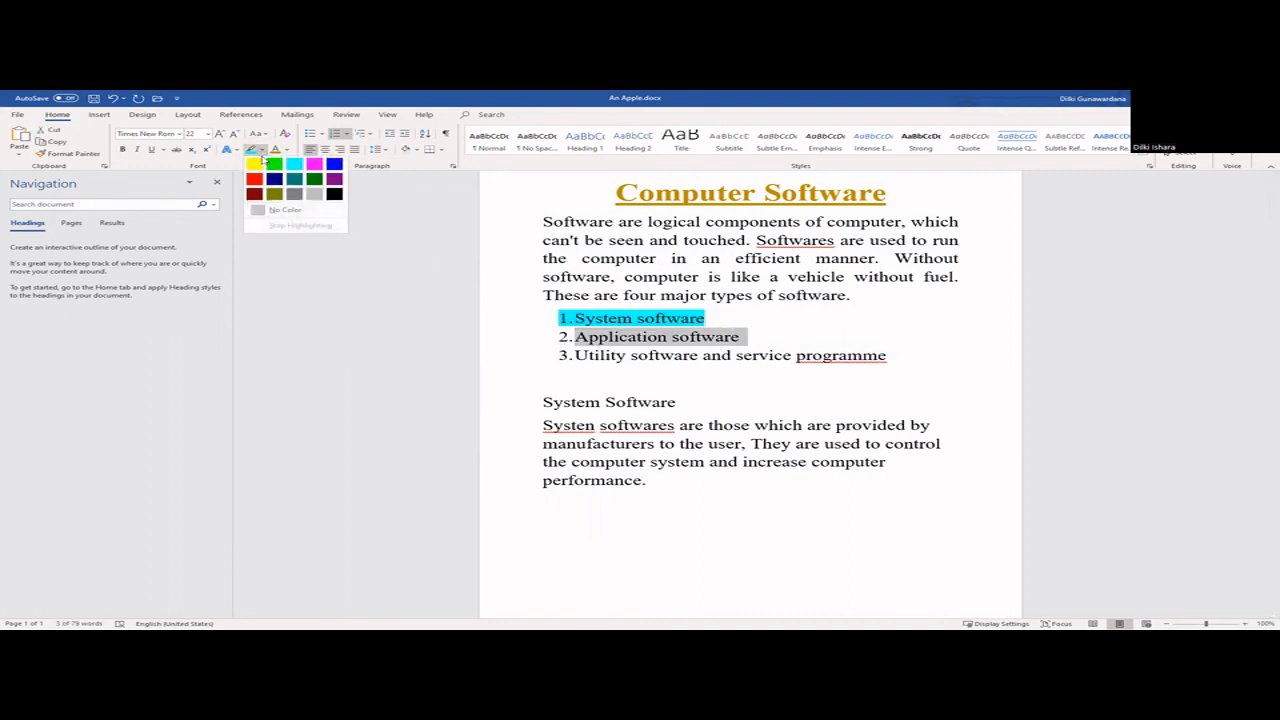
pyautogui.click(256, 164)
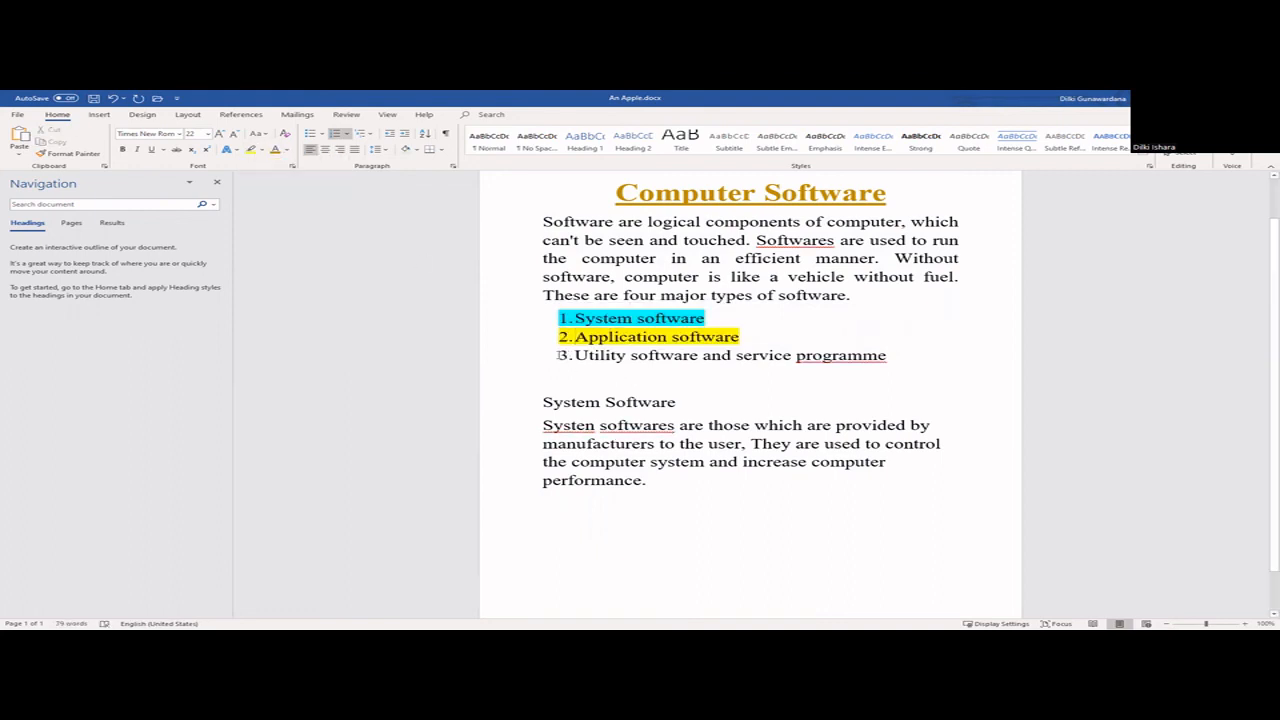
pyautogui.moveTo(575, 356); pyautogui.dragTo(890, 356)
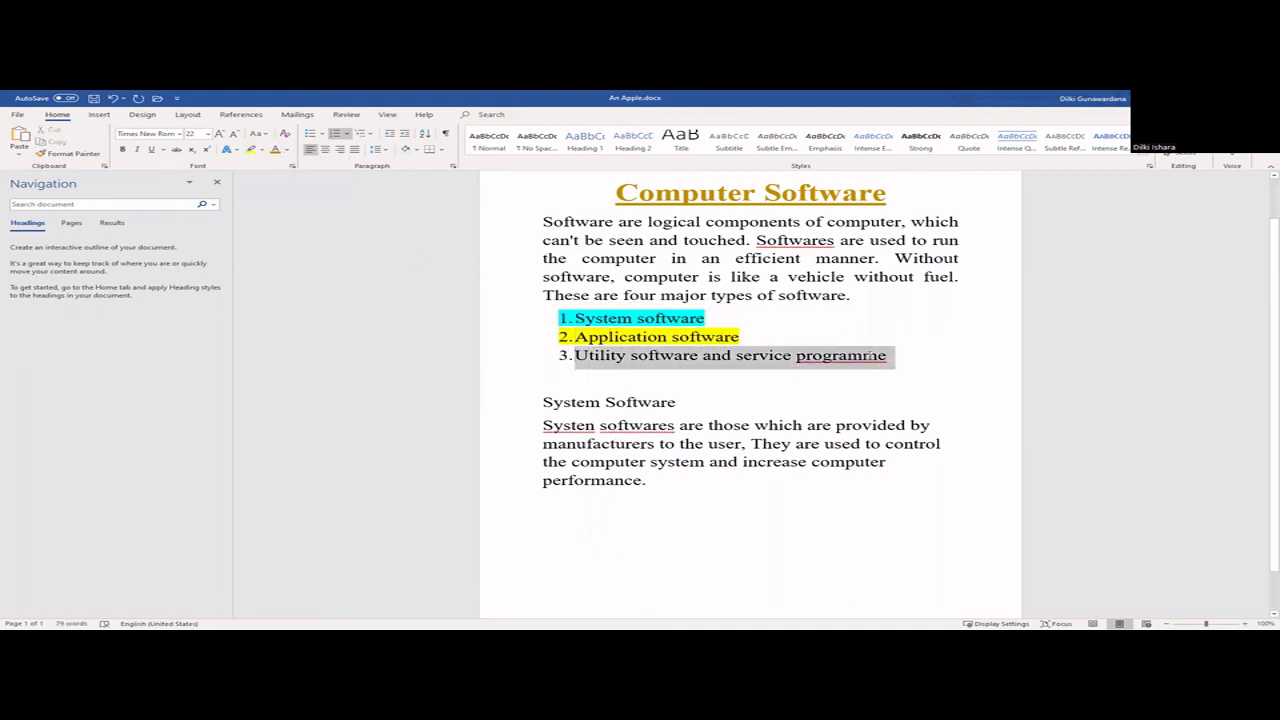
pyautogui.click(262, 150)
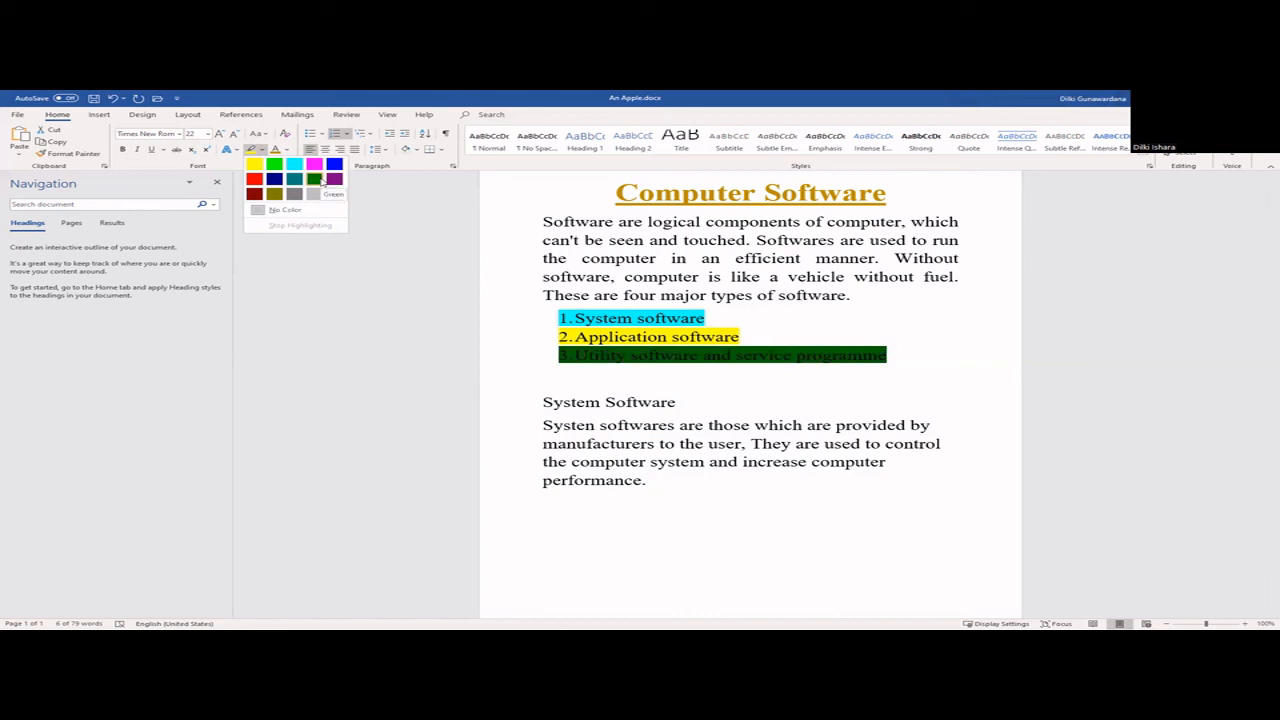
pyautogui.click(314, 165)
pyautogui.click(773, 370)
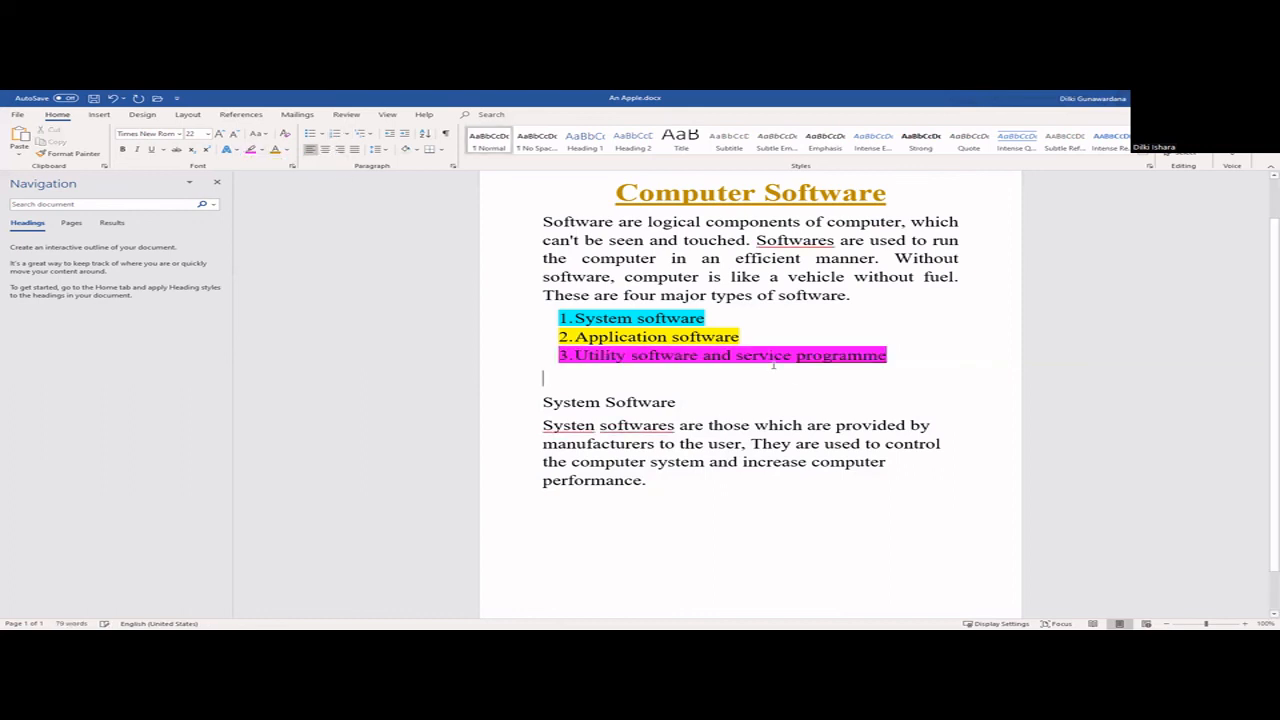
pyautogui.scroll(-2, 1232, 303)
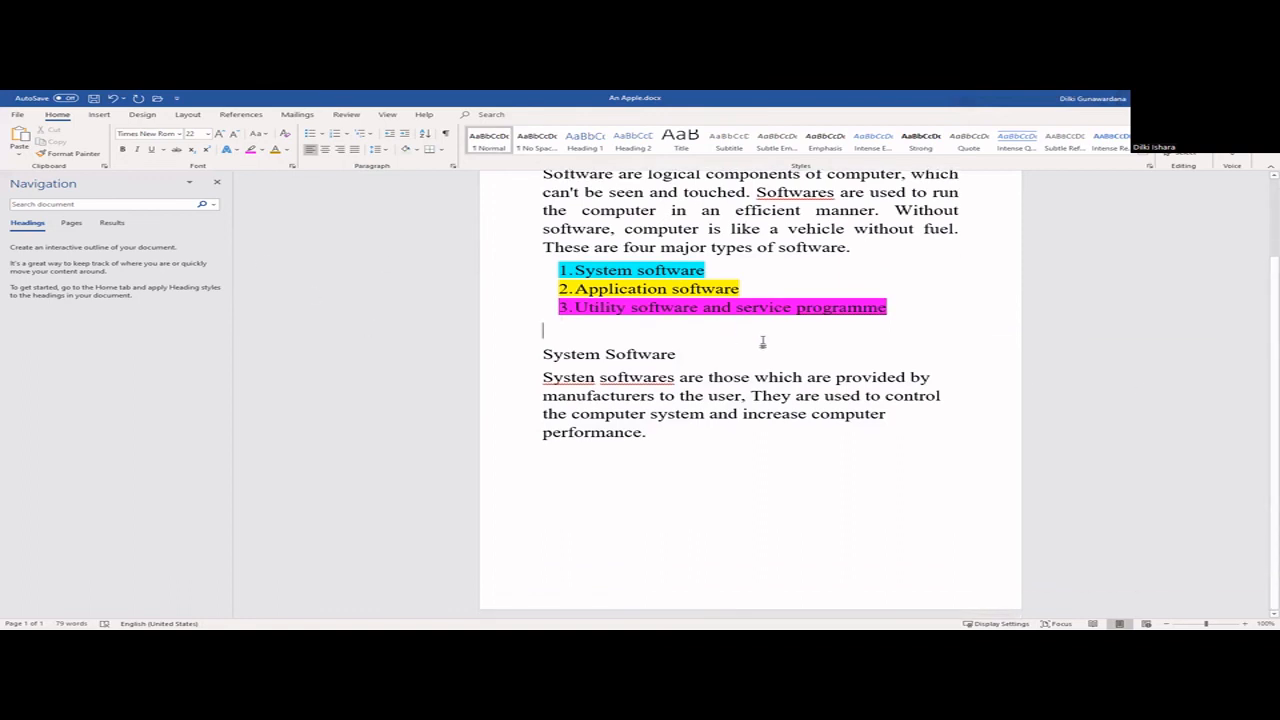
pyautogui.click(552, 306)
# Step: Make the System Software heading bold and italic
pyautogui.moveTo(574, 307); pyautogui.dragTo(896, 310)
pyautogui.click(542, 354)
pyautogui.moveTo(542, 354); pyautogui.dragTo(682, 356)
pyautogui.hotkey('ctrl', 'b')
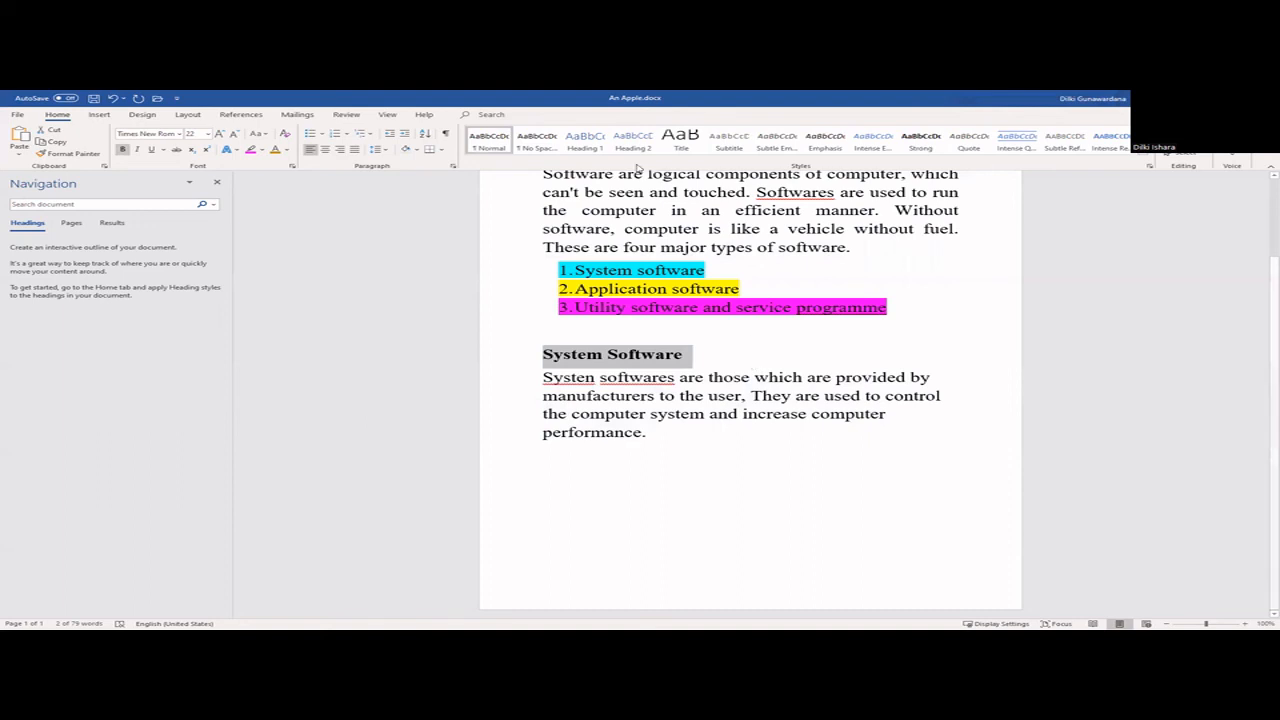
pyautogui.click(137, 149)
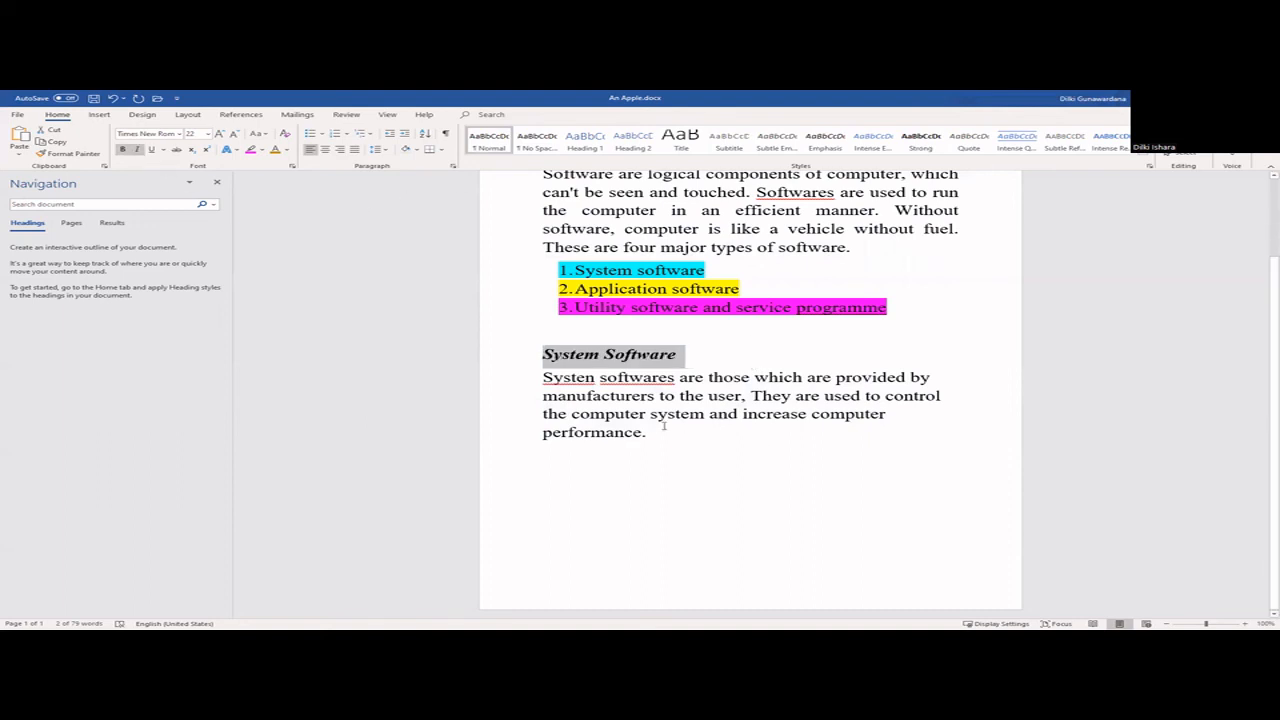
# Step: Make the System Software paragraph bold italic in brown, ready to add the heading's colon
pyautogui.moveTo(652, 432); pyautogui.dragTo(539, 377)
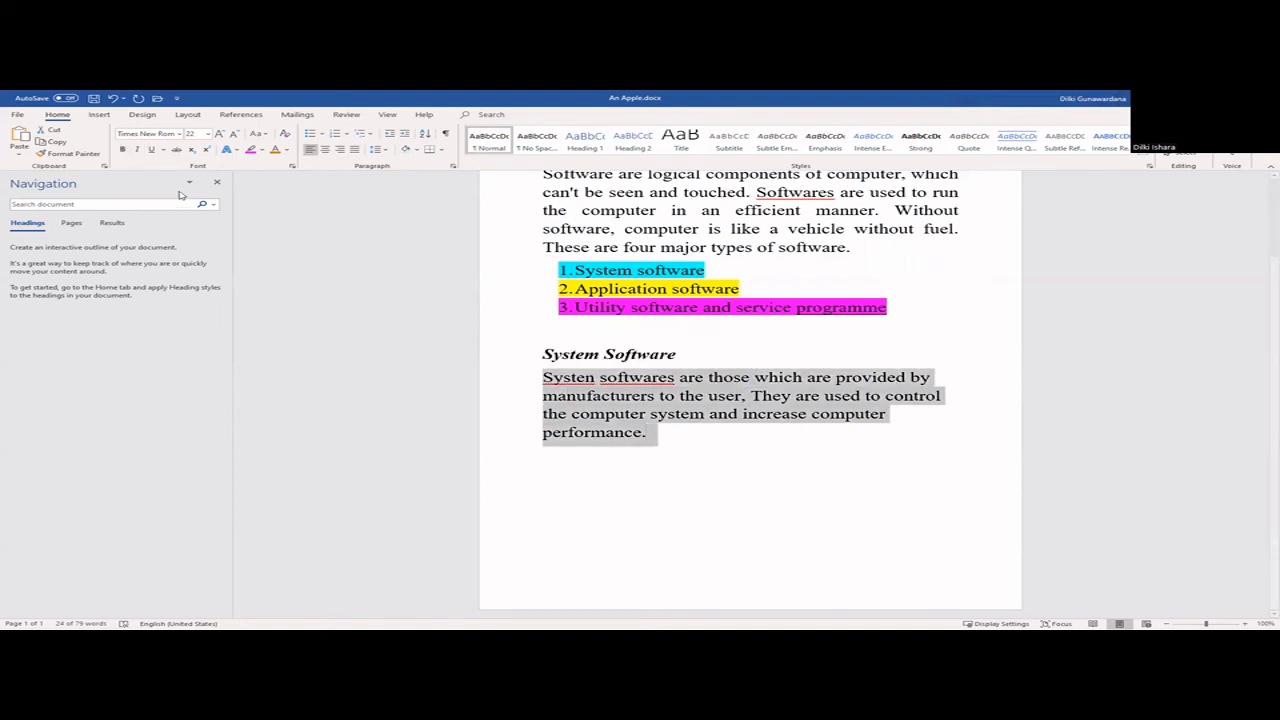
pyautogui.click(137, 149)
pyautogui.click(123, 150)
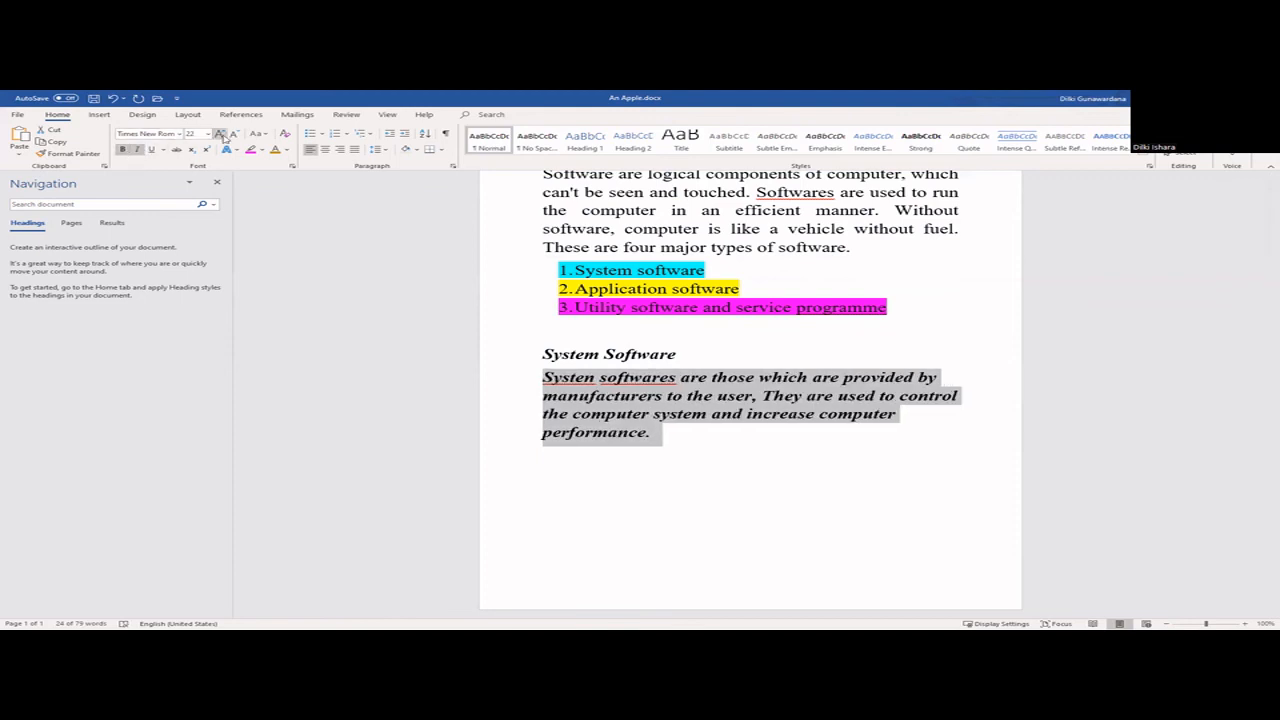
pyautogui.click(275, 150)
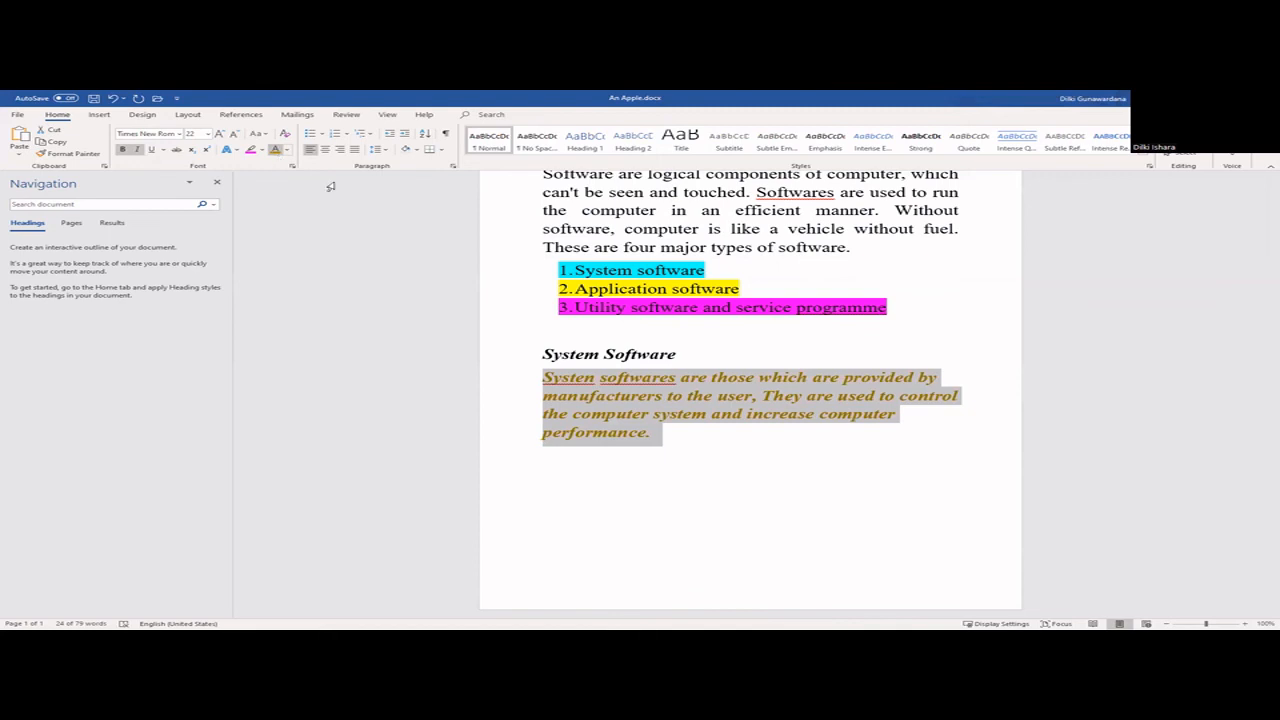
pyautogui.click(840, 545)
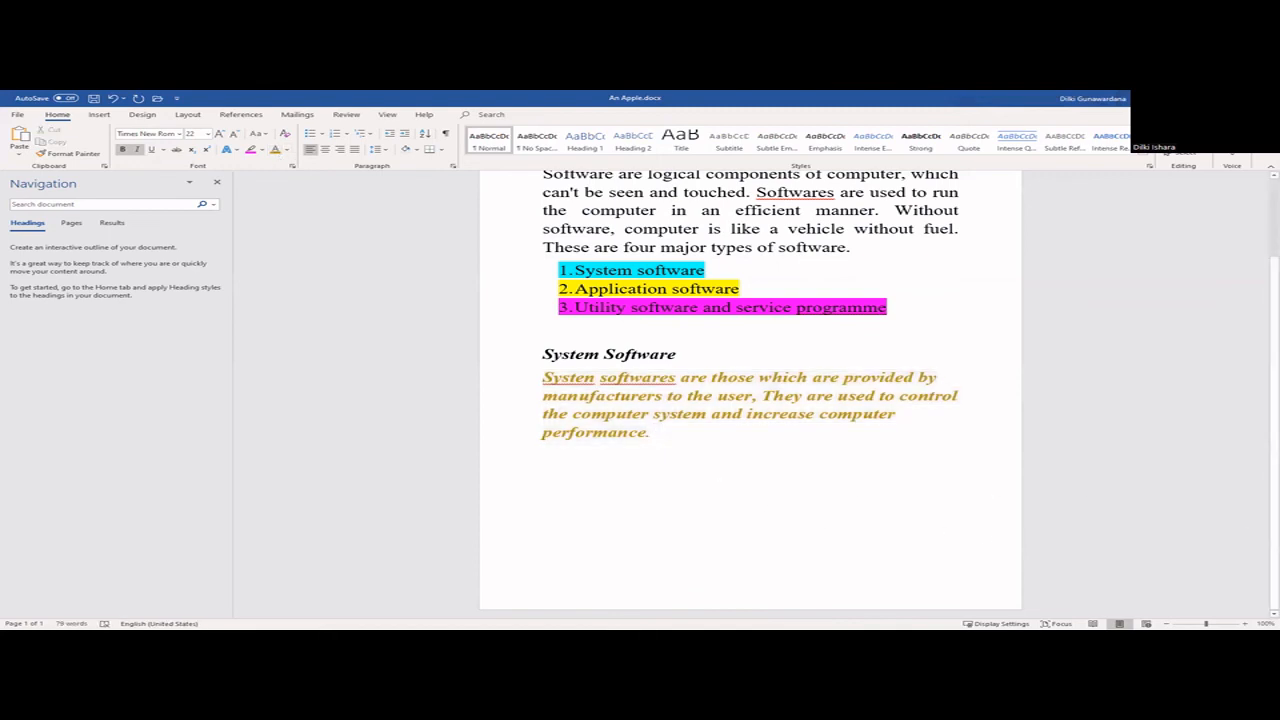
pyautogui.click(690, 358)
pyautogui.write(':')
pyautogui.scroll(3, 720, 365)
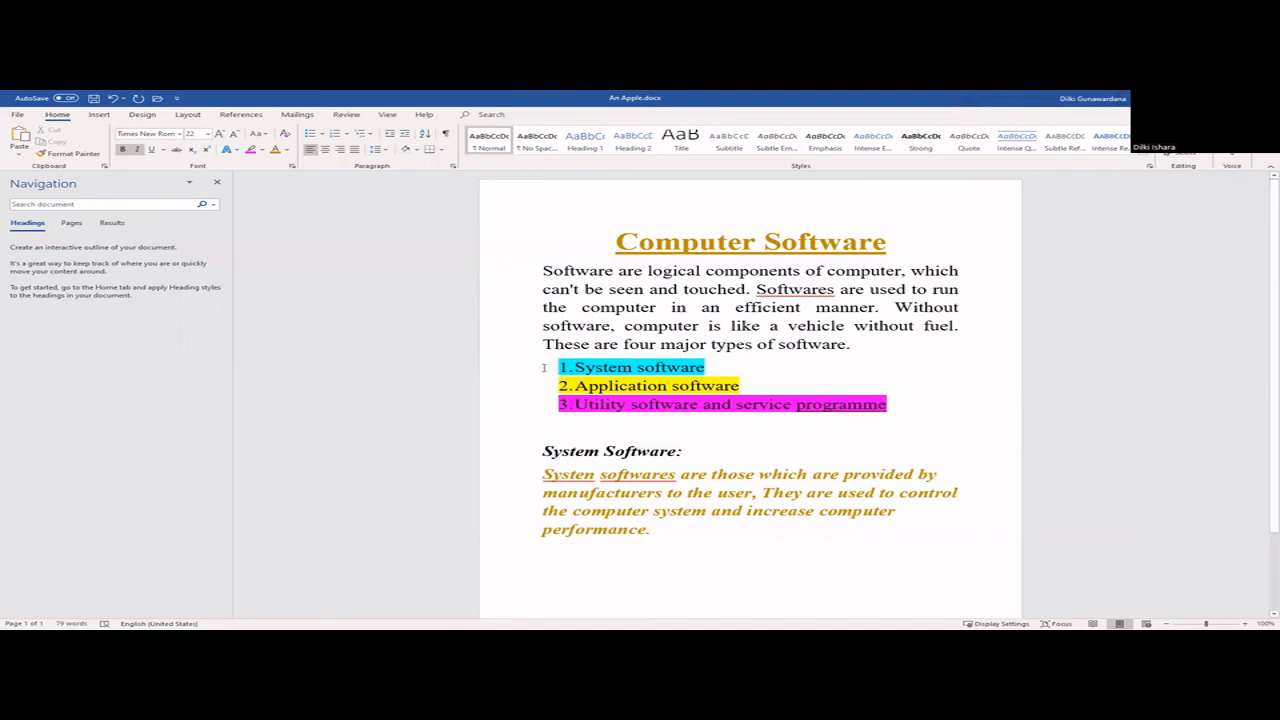
pyautogui.scroll(-3, 545, 368)
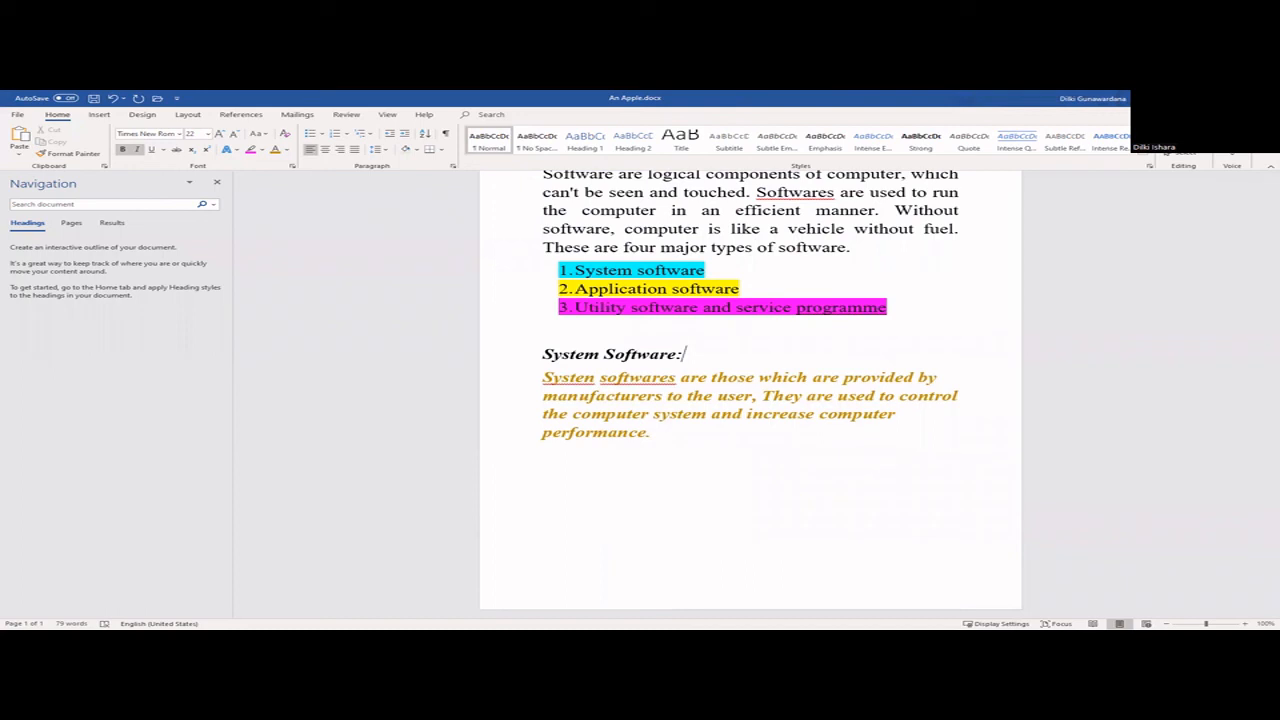
pyautogui.scroll(3, 614, 345)
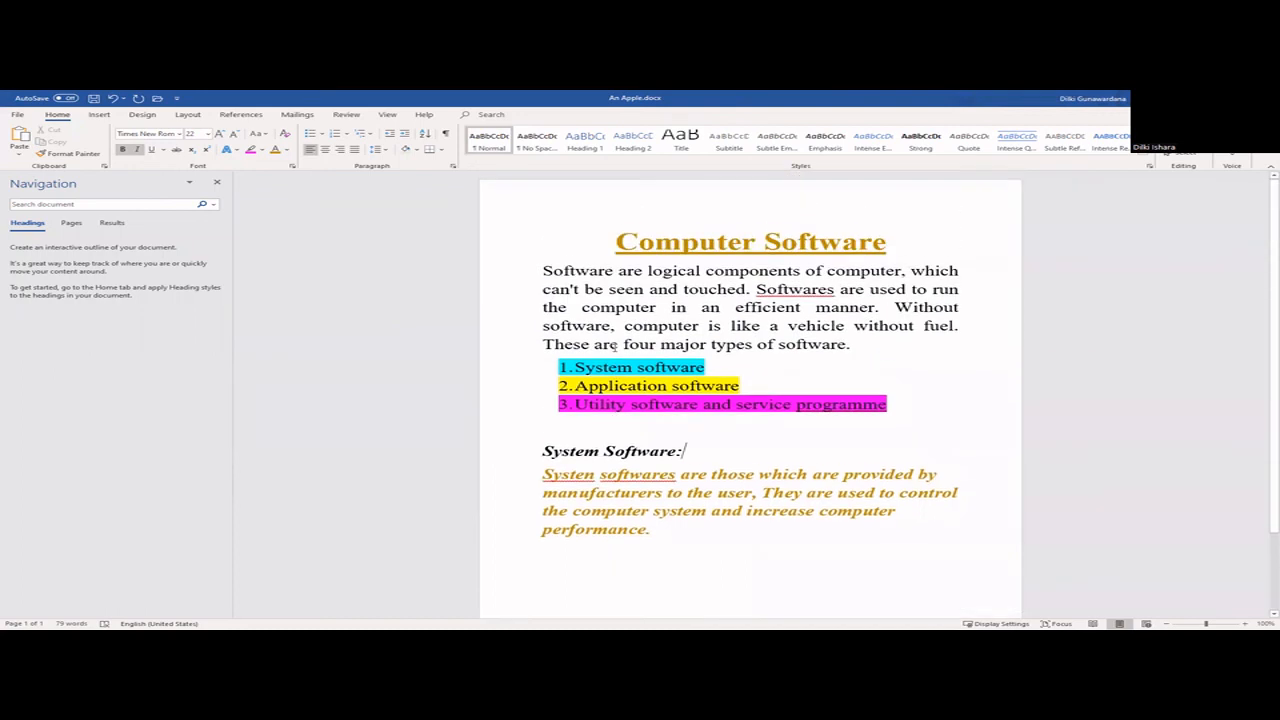